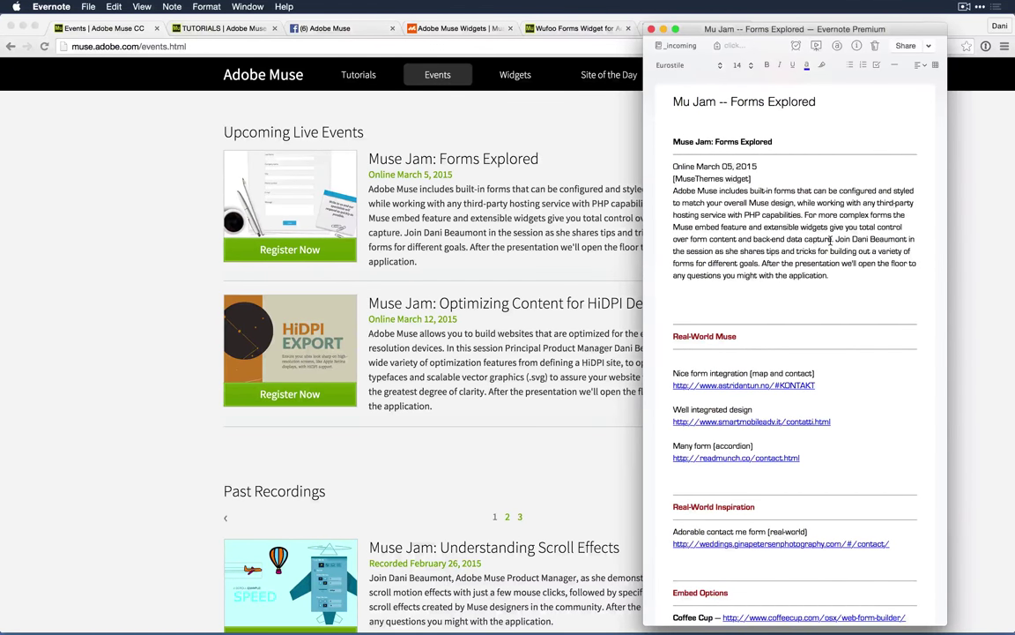
Step: Back in Muse's Plan view, insert a new page after Note Form and open Untitled 2
key("super+Tab")
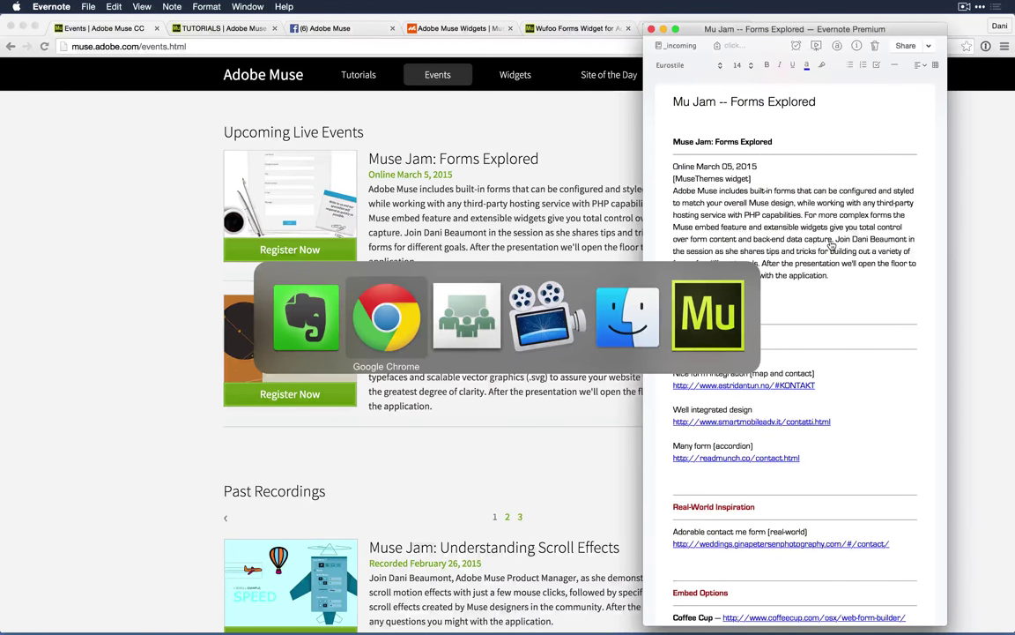
key("super+Tab")
key("super+Tab")
key("super+Tab")
key("super+Tab")
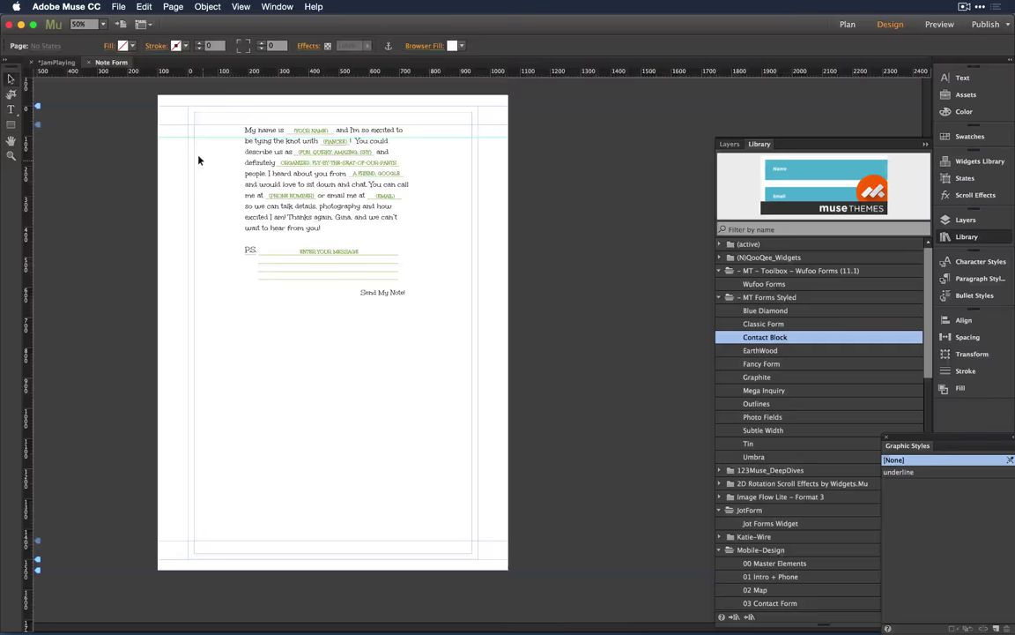
key("super+m")
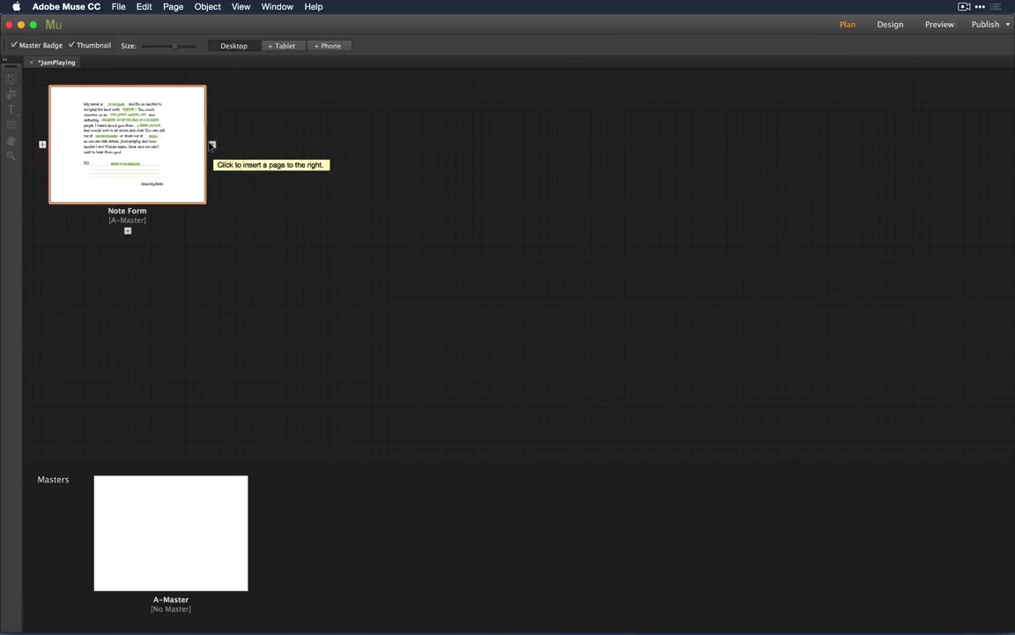
left_click(212, 144)
double_click(321, 149)
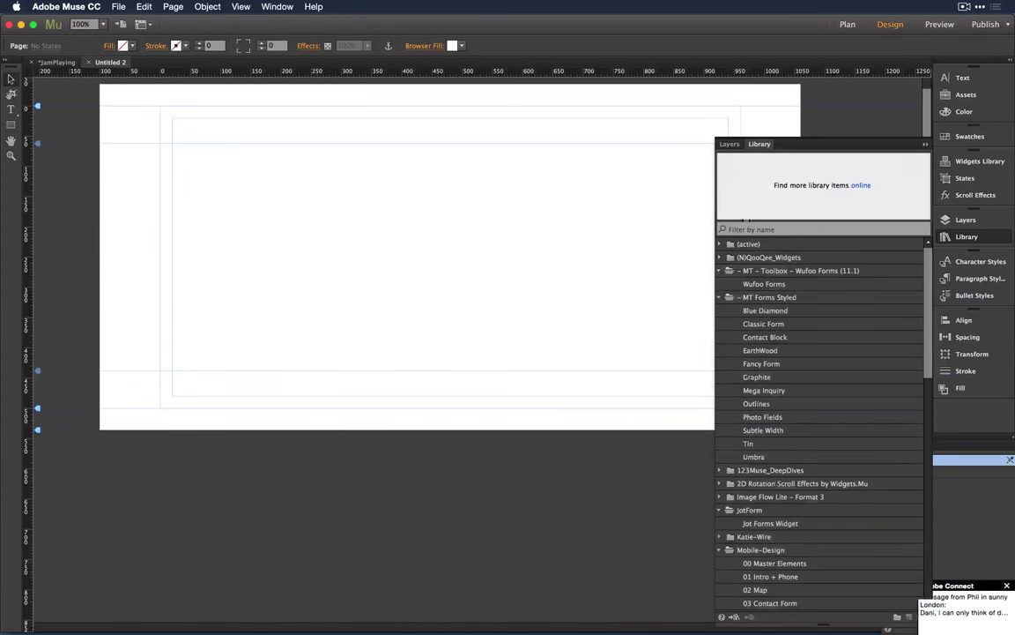
Step: Narrow and collapse the Library panel, dock Graphic Styles, and show the Widgets Library
left_click_drag(711, 226, 793, 225)
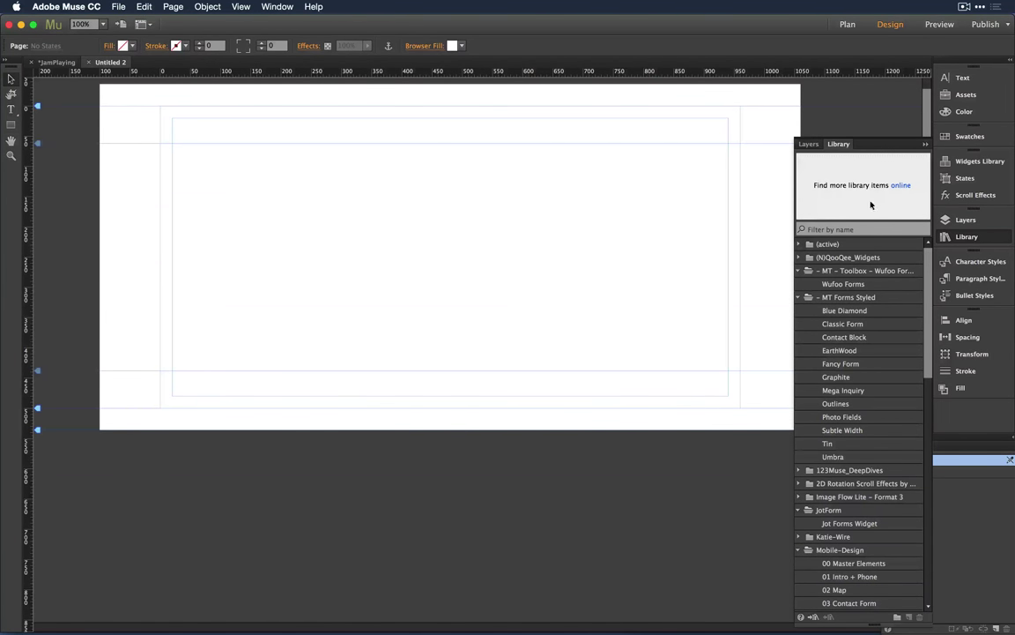
left_click(837, 143)
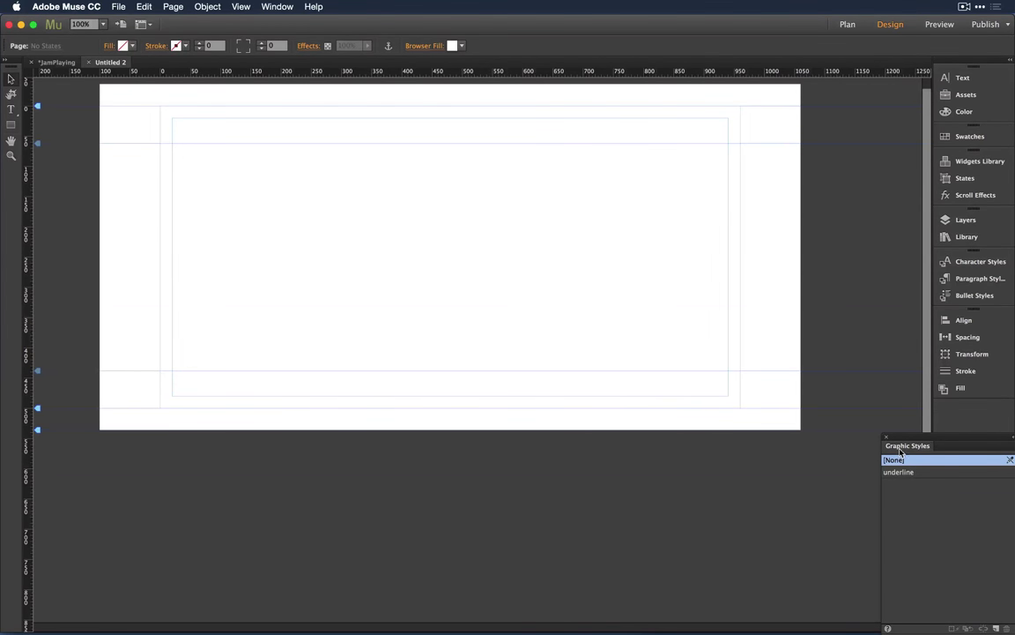
left_click_drag(901, 452, 970, 411)
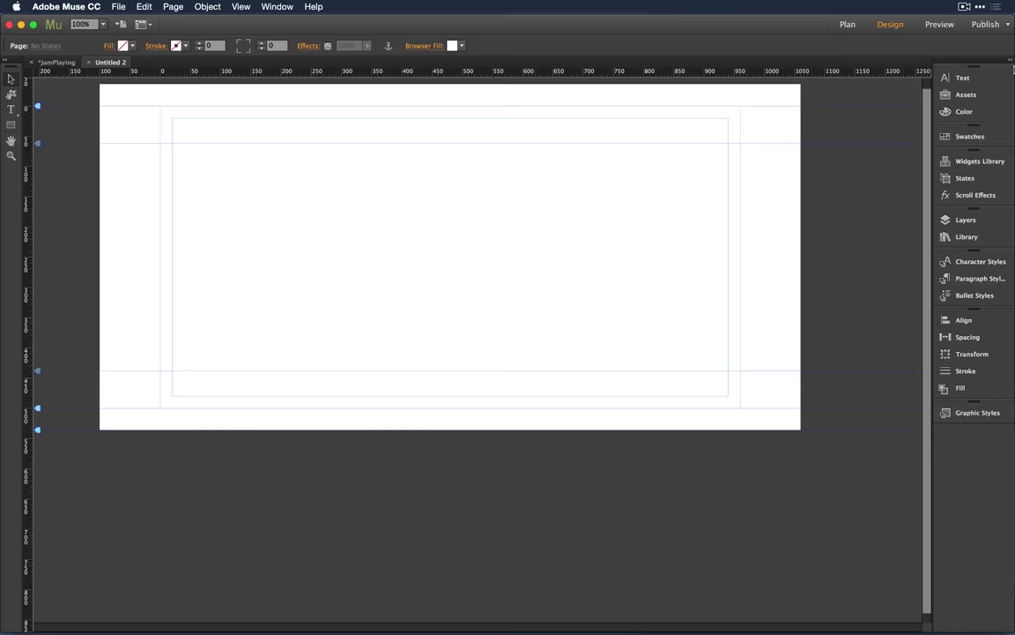
left_click(970, 160)
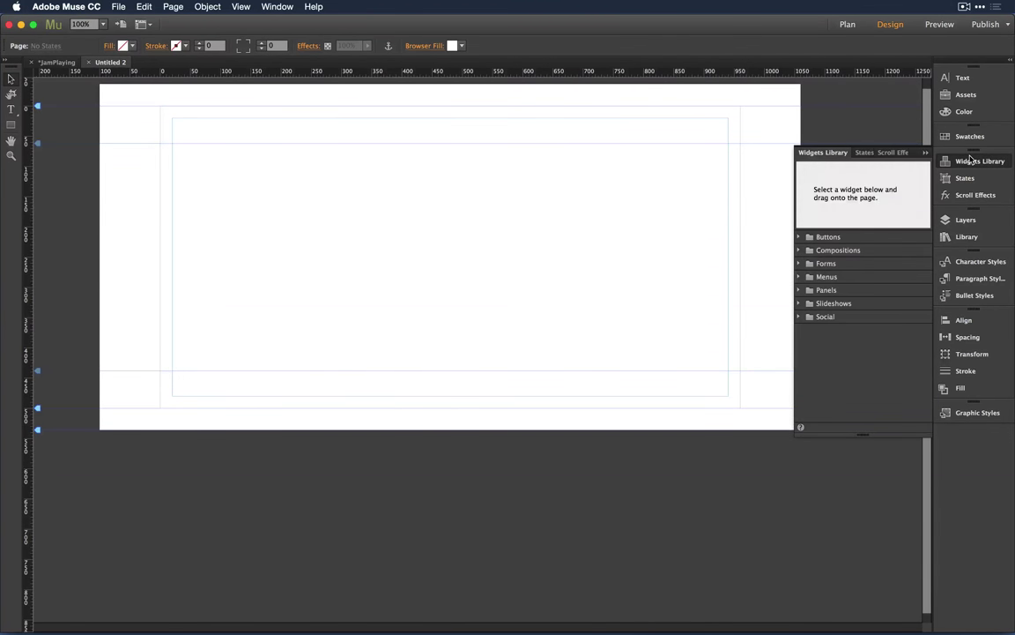
Step: Enlarge the Widgets Library and preview the Fullscreen and Basic slideshow widgets
left_click_drag(859, 431, 862, 495)
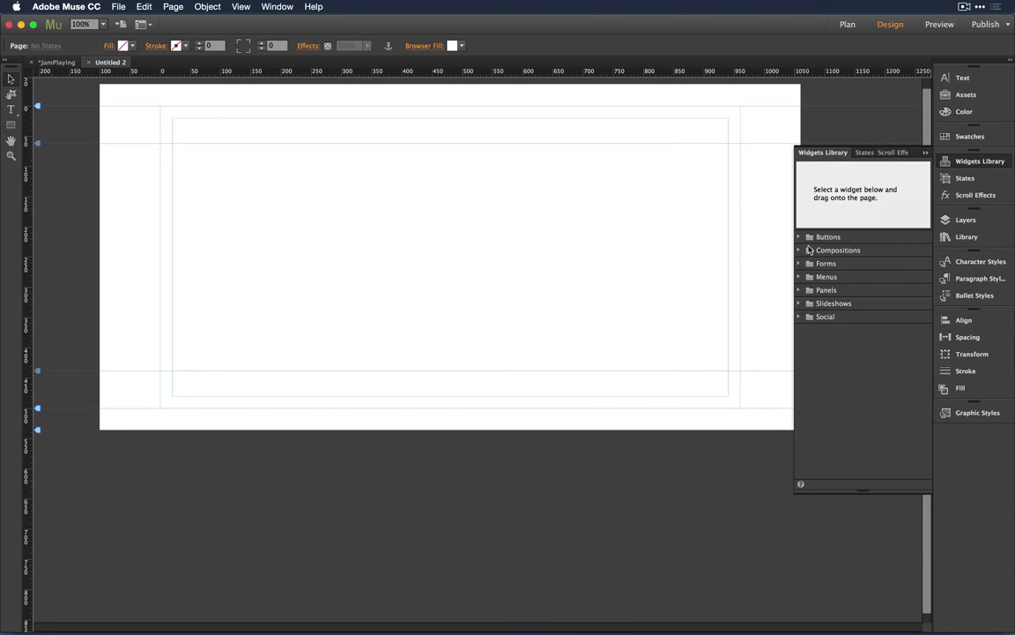
left_click(825, 304)
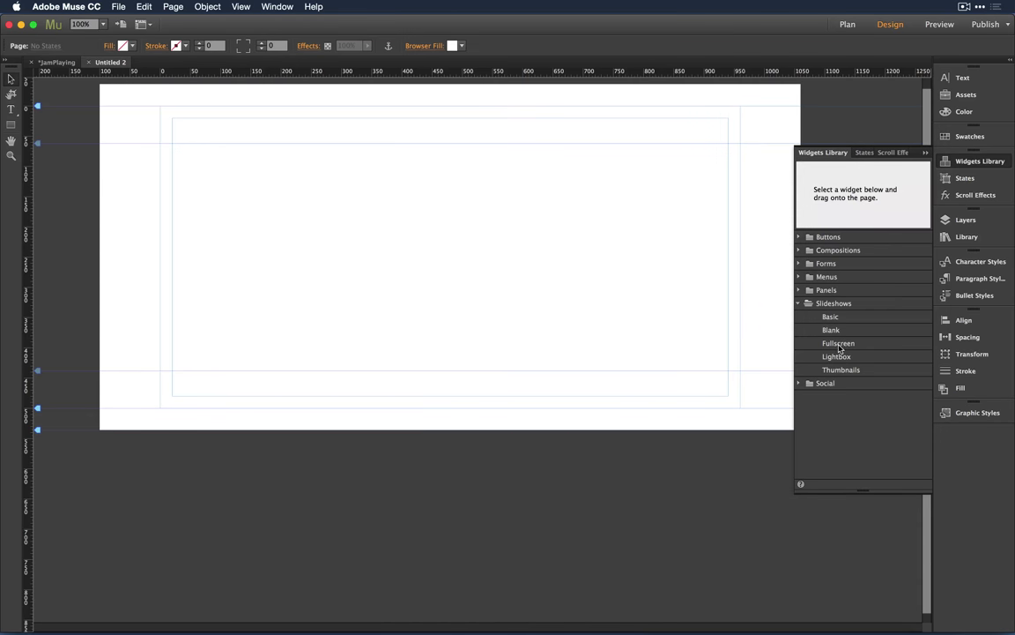
left_click(839, 346)
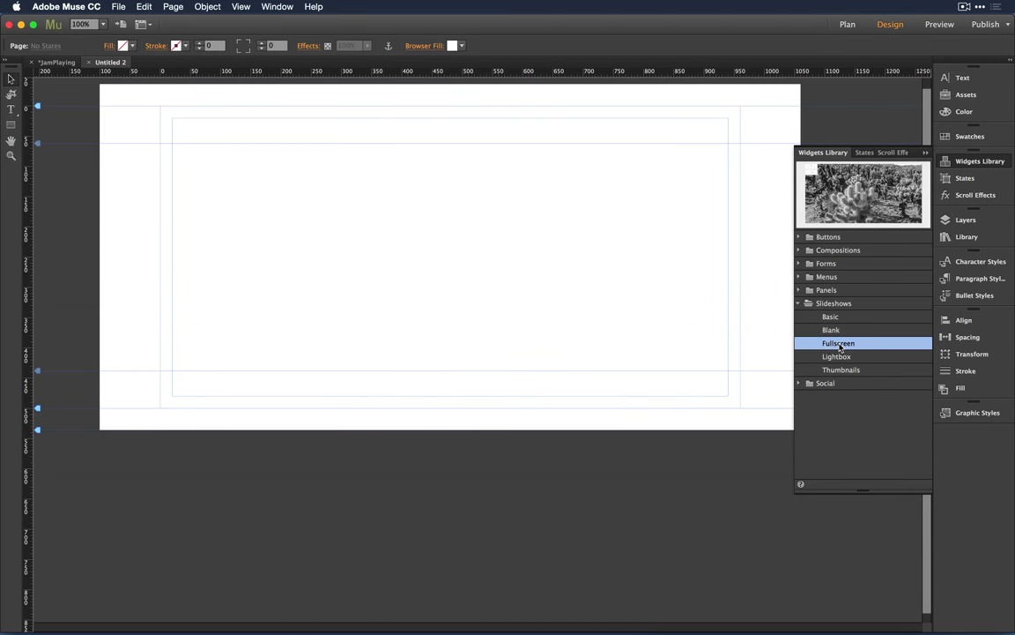
left_click(828, 319)
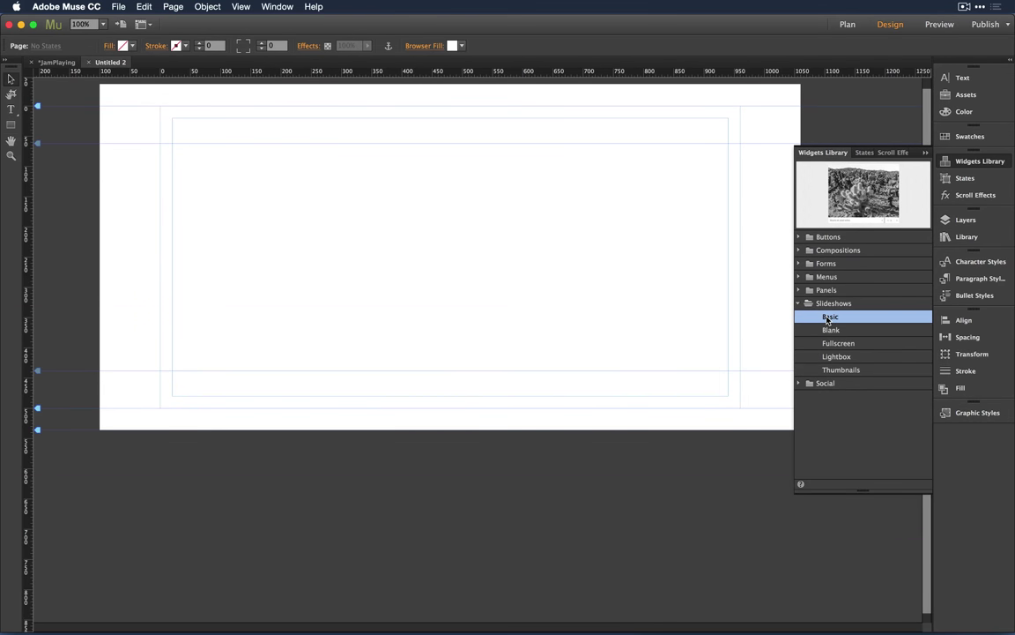
Step: Expand the Forms category and preview the Detailed Contact and Simple Contact widgets
left_click(799, 264)
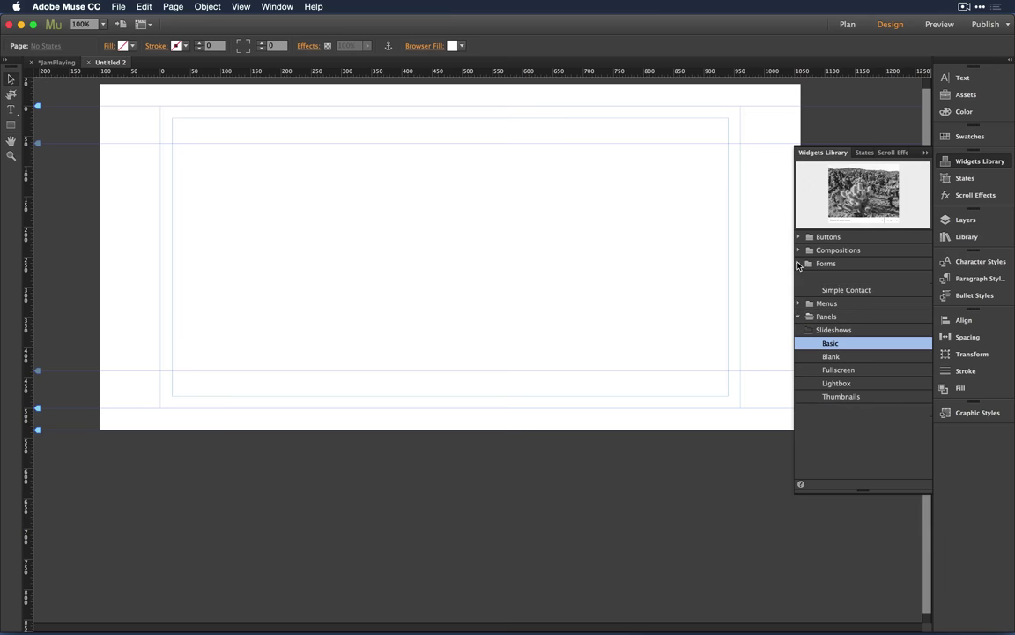
left_click(862, 280)
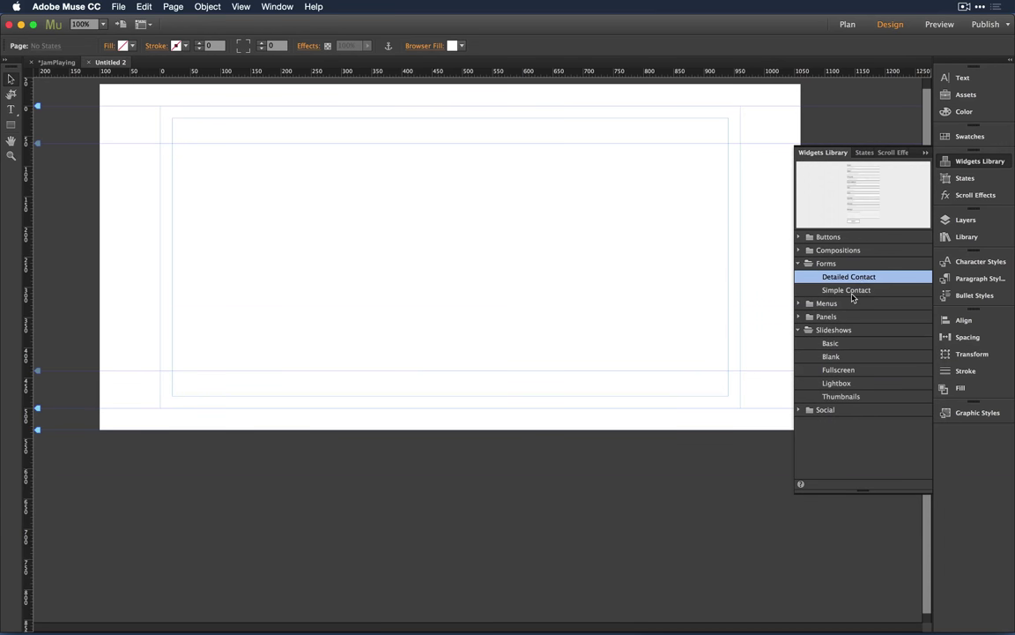
left_click(852, 292)
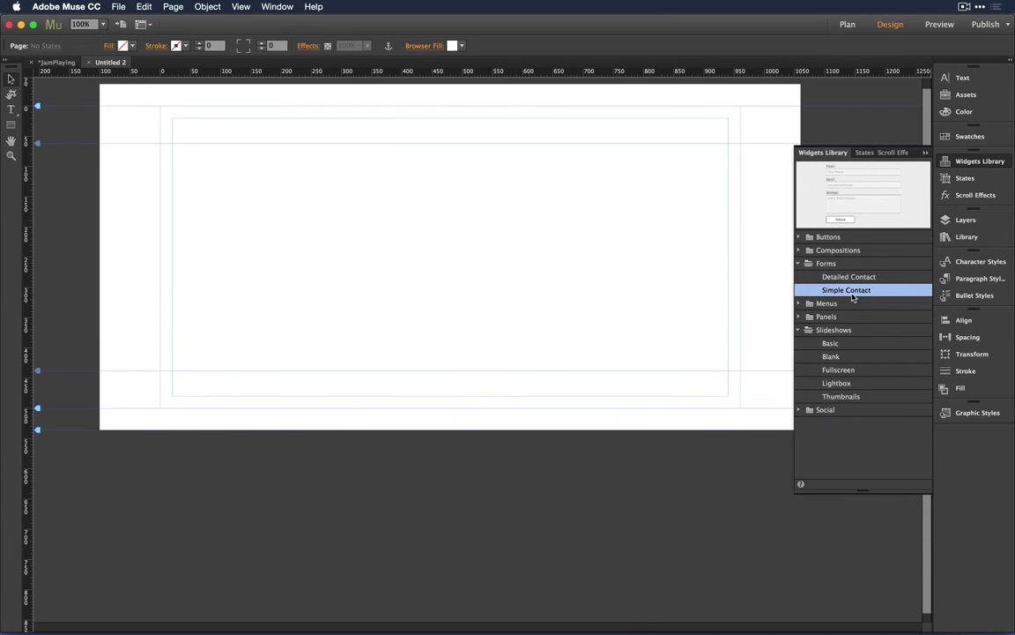
Step: Place the Simple Contact form near the page centre and add a Custom single-line text field
left_click_drag(851, 295, 315, 199)
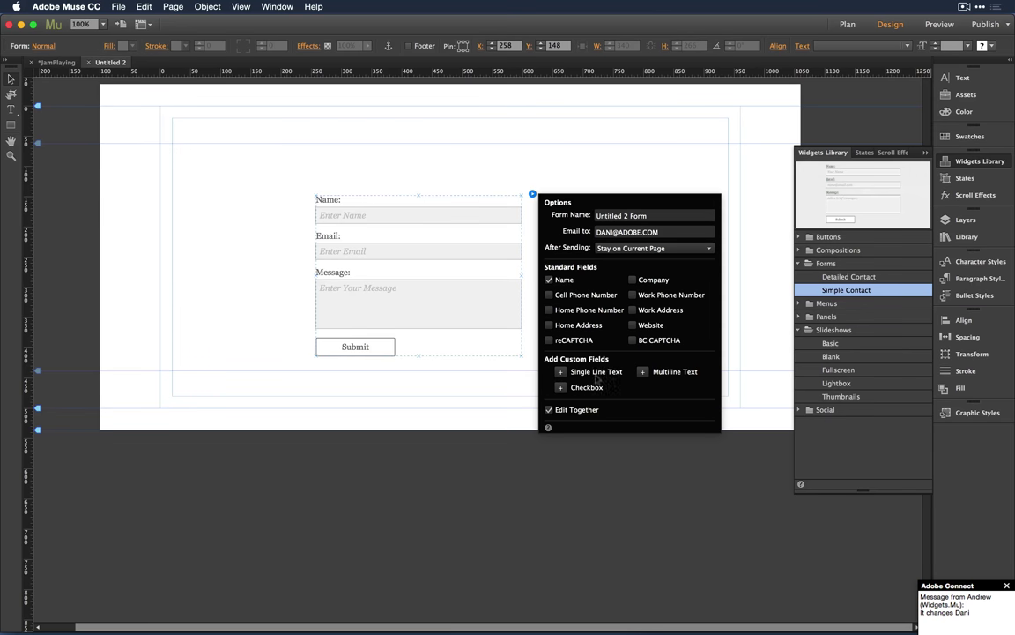
left_click(561, 373)
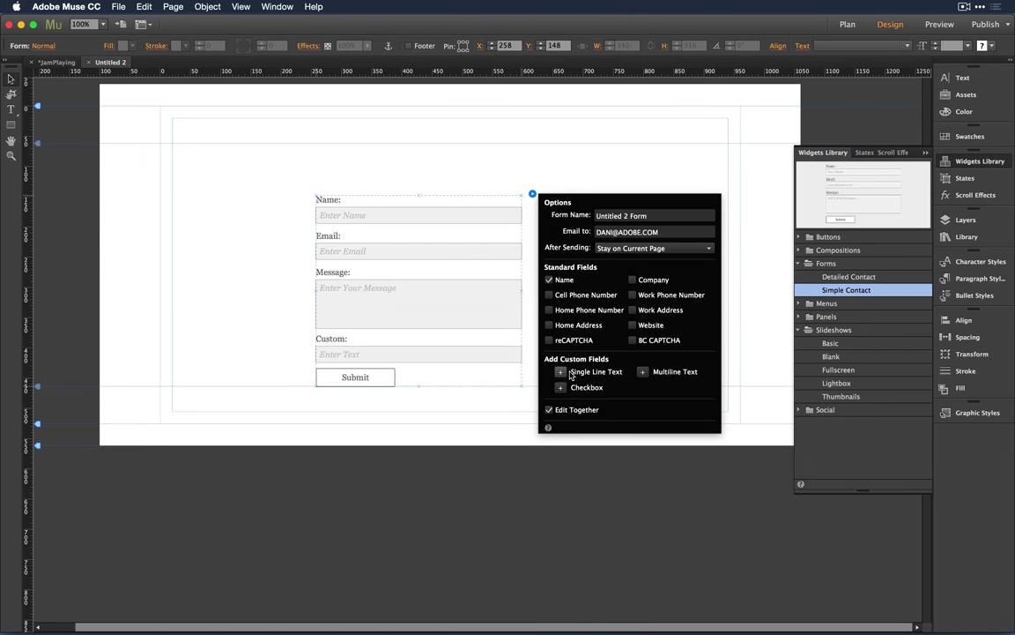
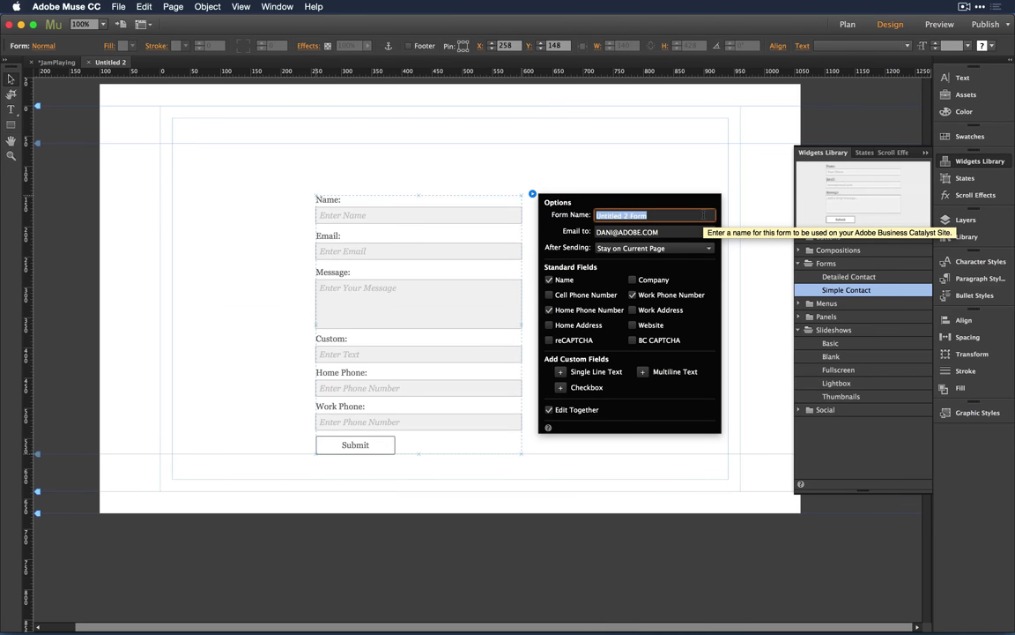
Step: Name the form 'Ikes Bikes -- Newsletter' and add a second, comma-separated recipient e-mail address
type("Ikes Bikes")
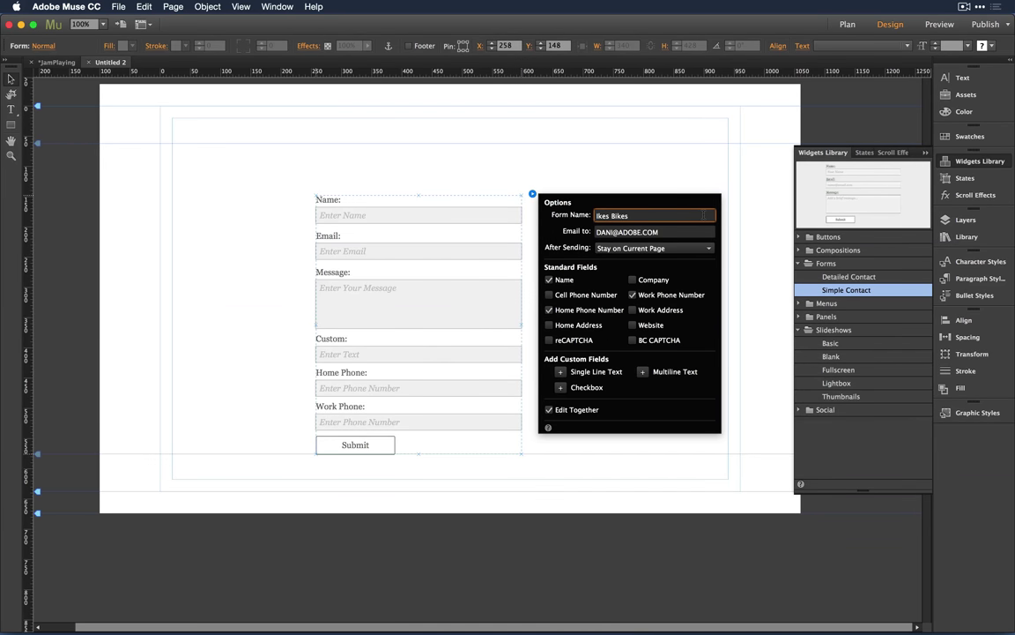
type(" -- Newsletter")
left_click(667, 232)
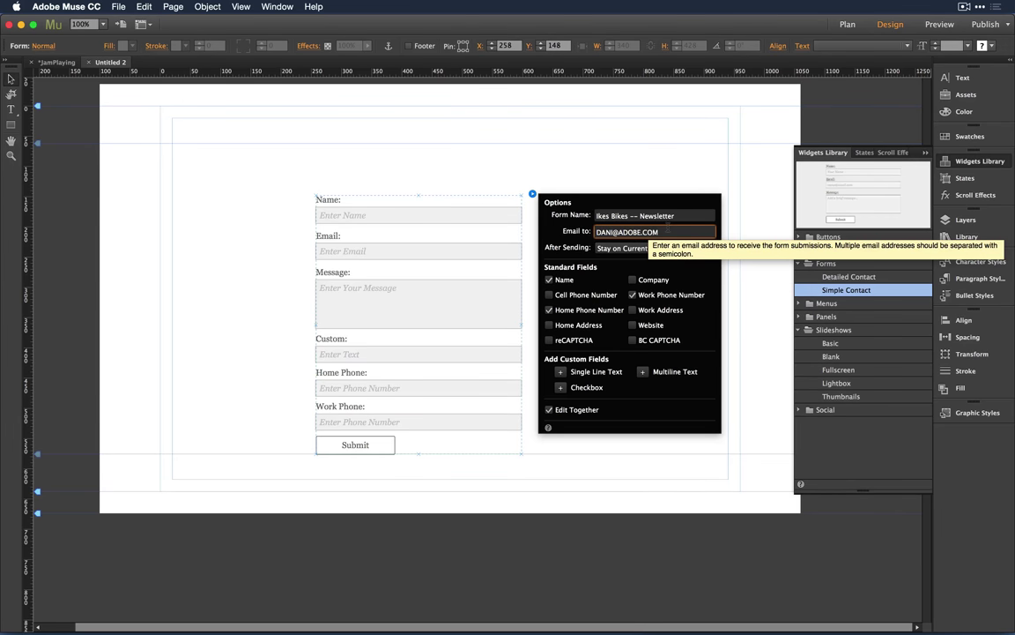
type(", Andrew")
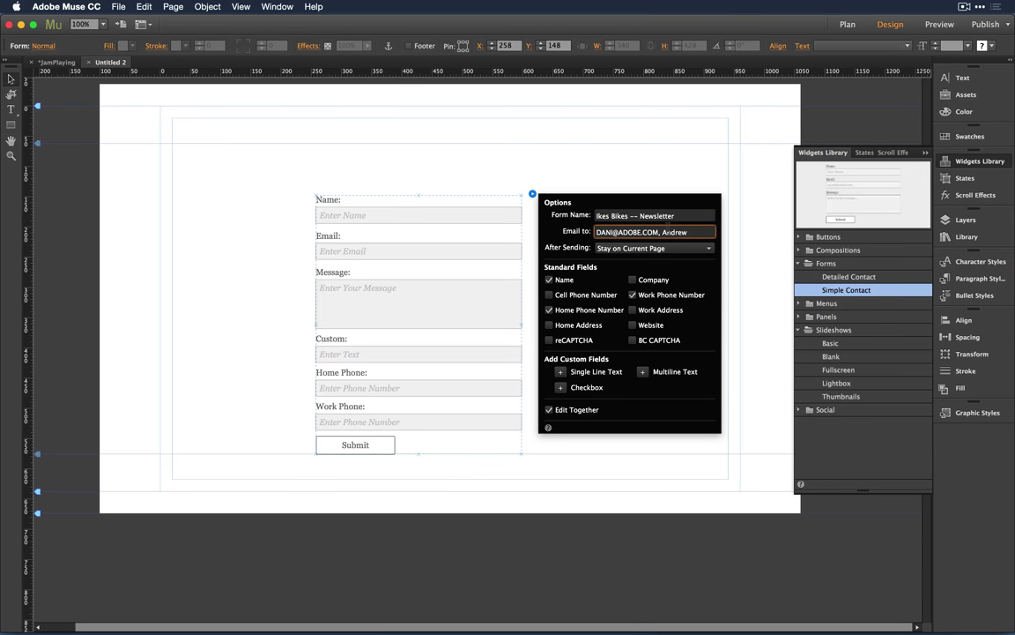
type("@")
type("Muse")
key("BackSpace")
key("BackSpace")
key("BackSpace")
key("BackSpace")
key("BackSpace")
key("BackSpace")
key("BackSpace")
key("BackSpace")
key("BackSpace")
key("BackSpace")
key("BackSpace")
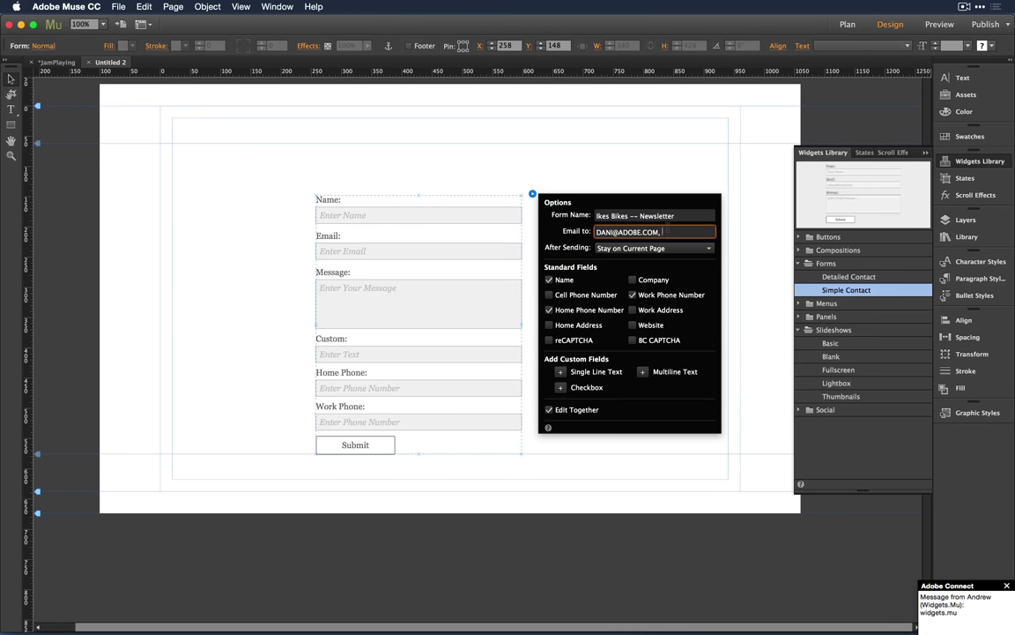
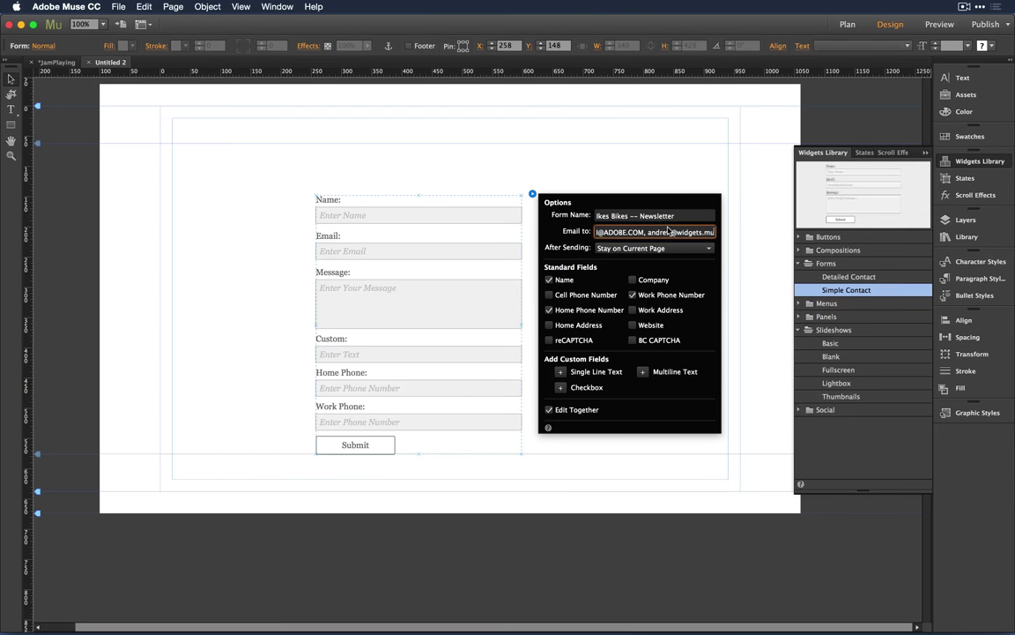
type(",")
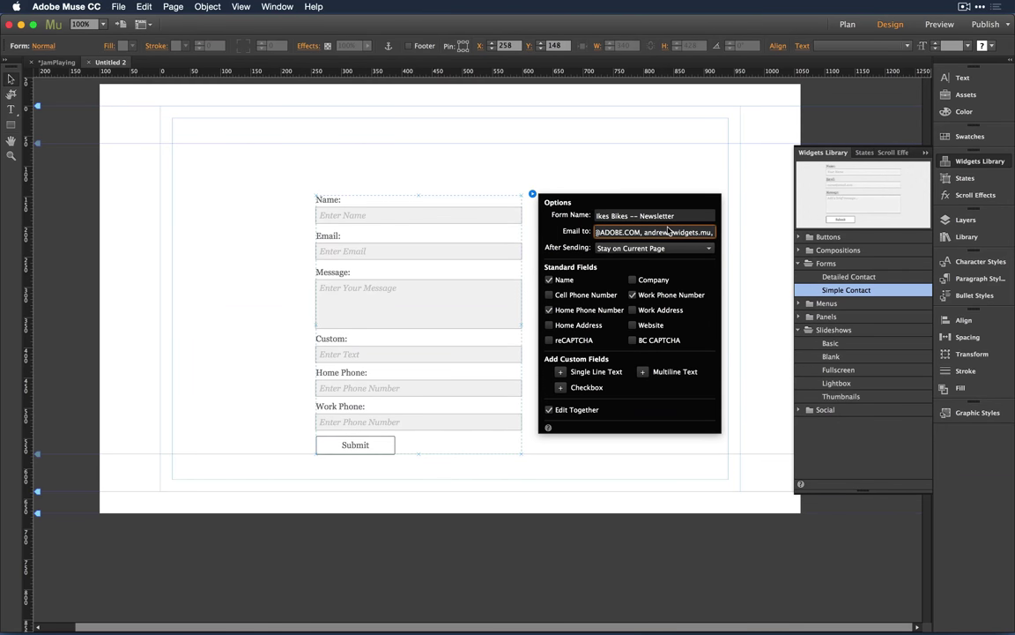
key("BackSpace")
type(".")
key("BackSpace")
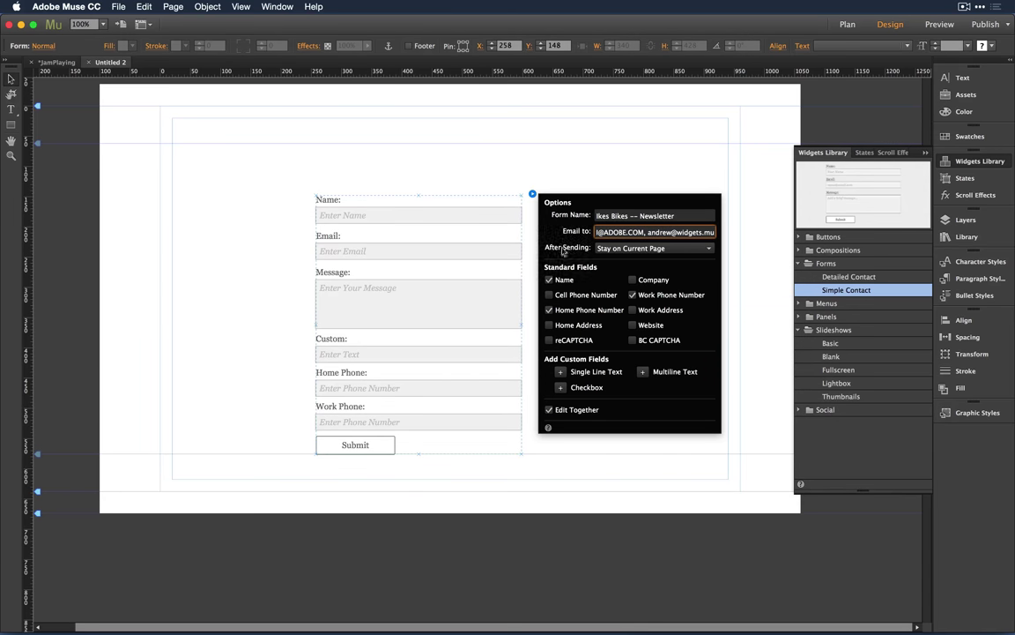
left_click(625, 248)
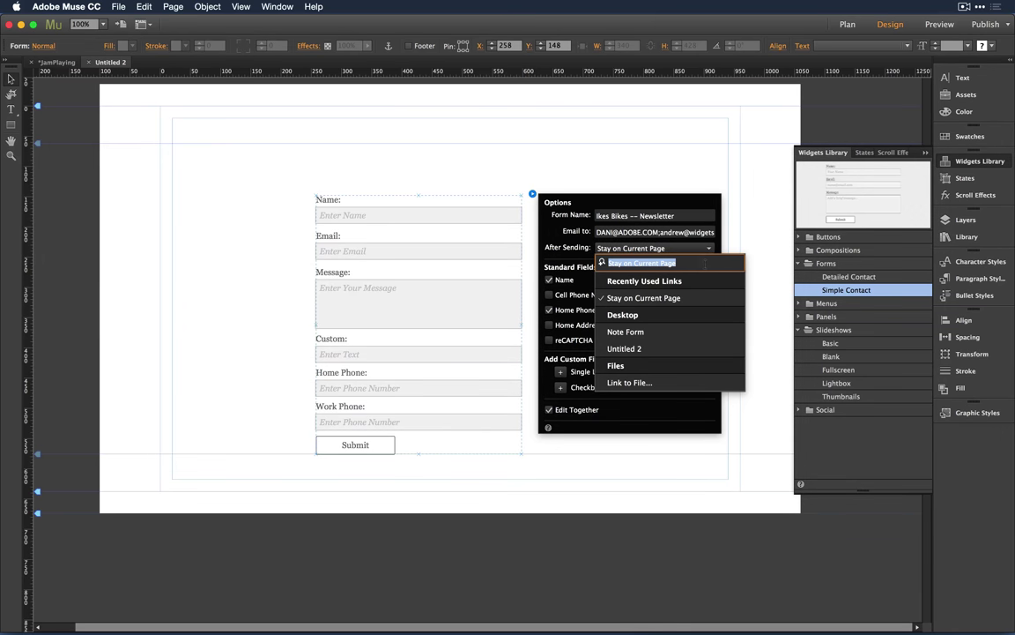
Step: Leave After Sending on the current page and deselect the form
left_click(760, 246)
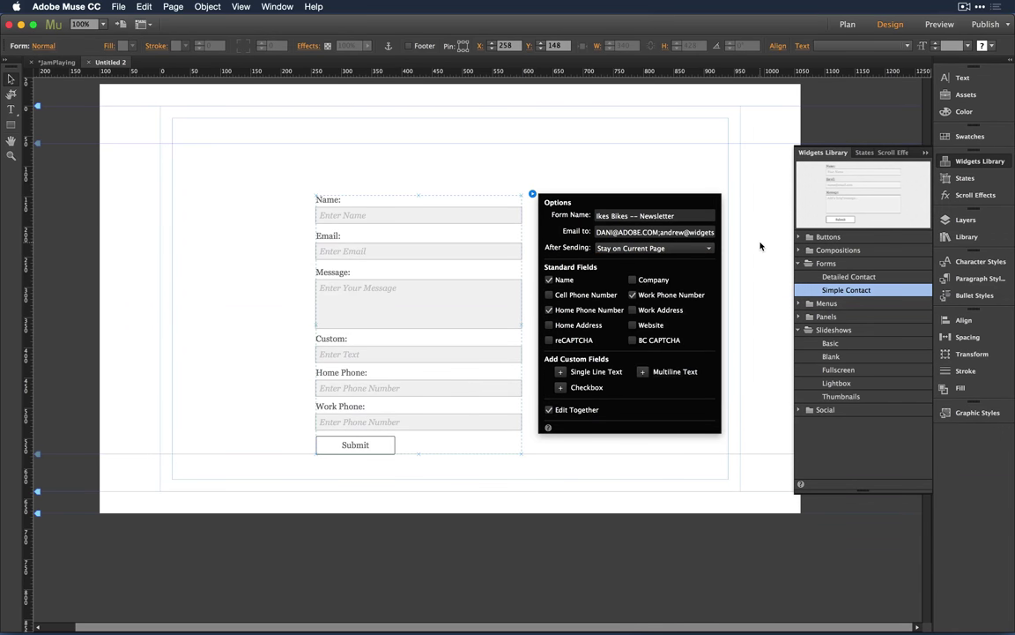
left_click(745, 244)
Step: Close the page and rename Untitled 2 to 'Contact' in the site plan
key("super+w")
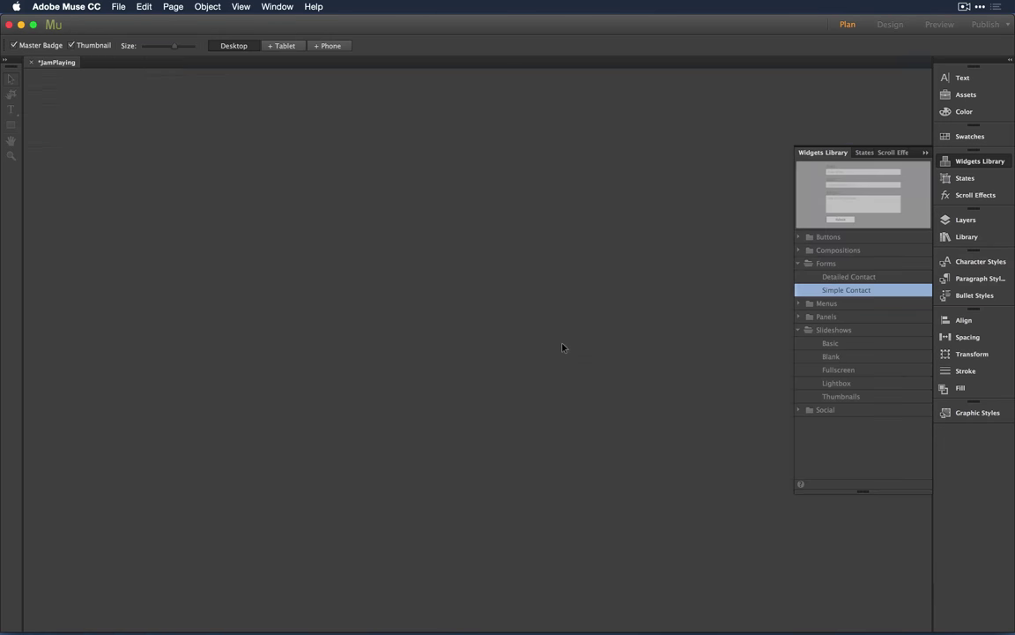
double_click(298, 214)
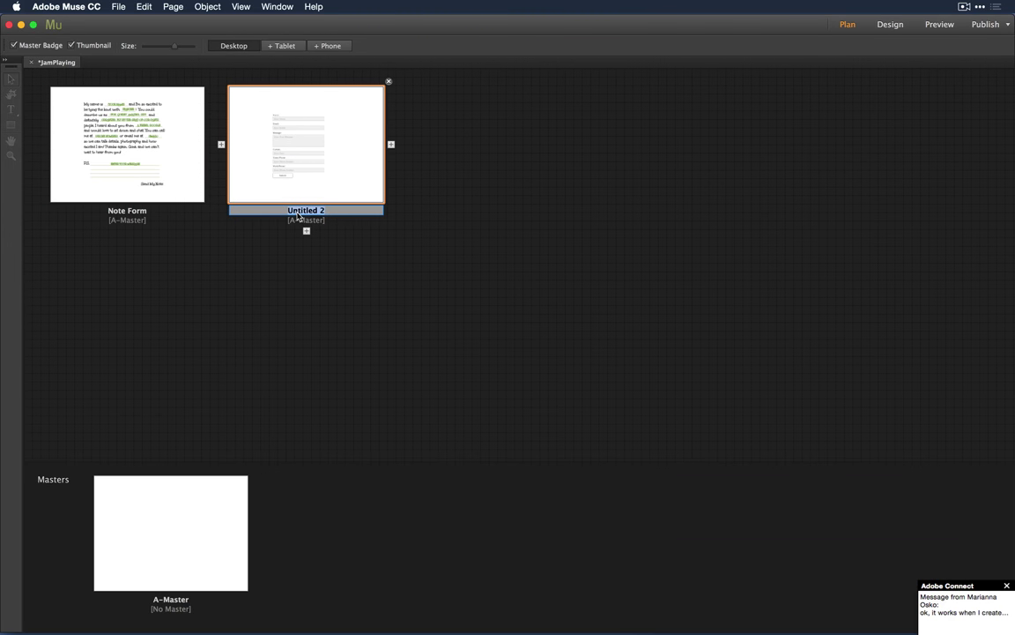
type("Contact")
left_click(310, 247)
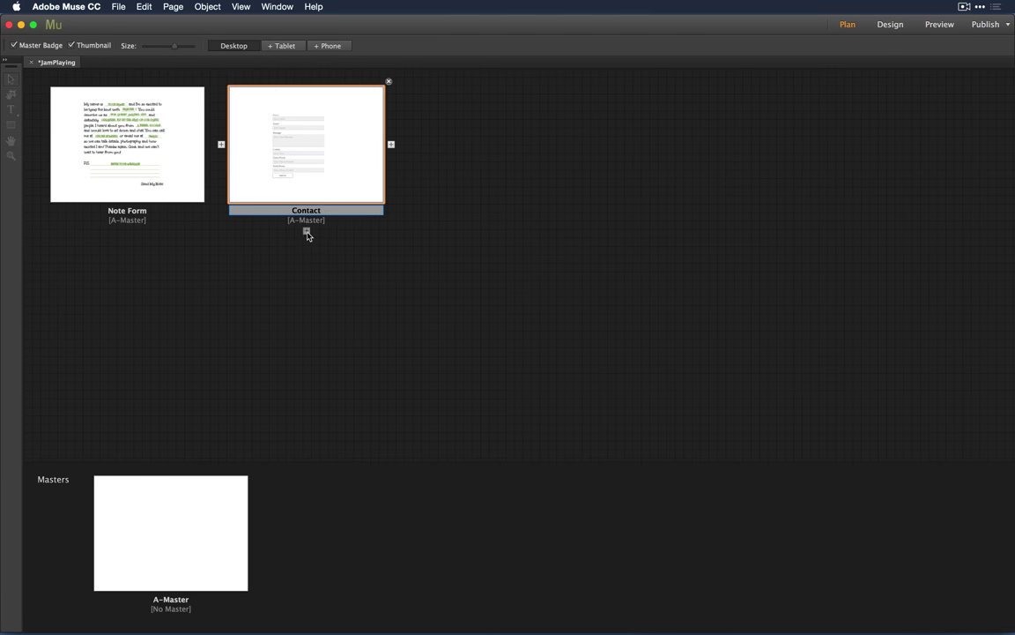
Step: Add a 'Thank You' child page under Contact and open it for editing
left_click(306, 233)
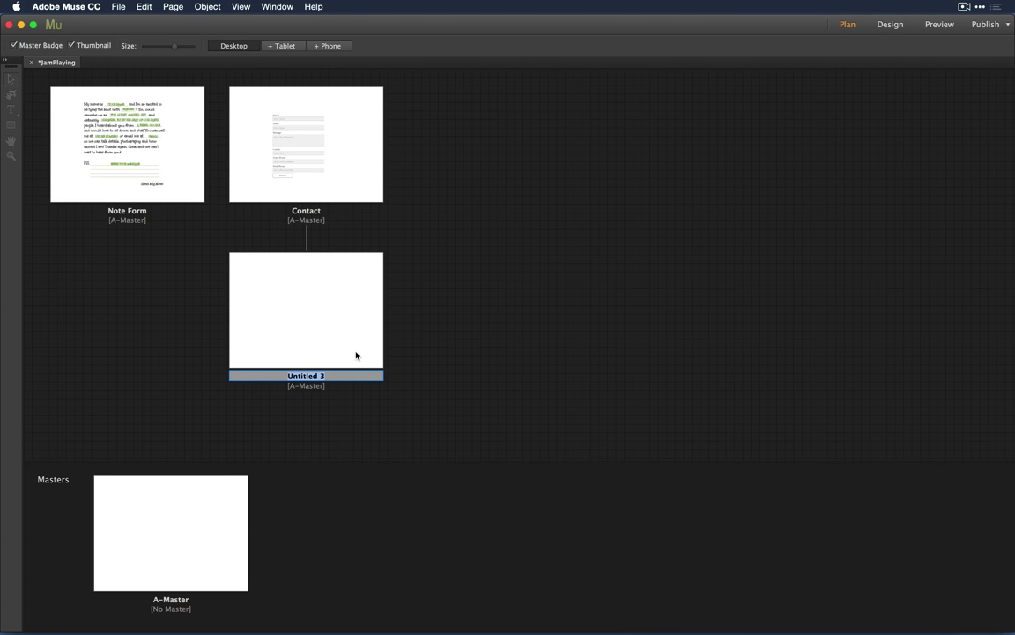
type("Thank You")
left_click(551, 394)
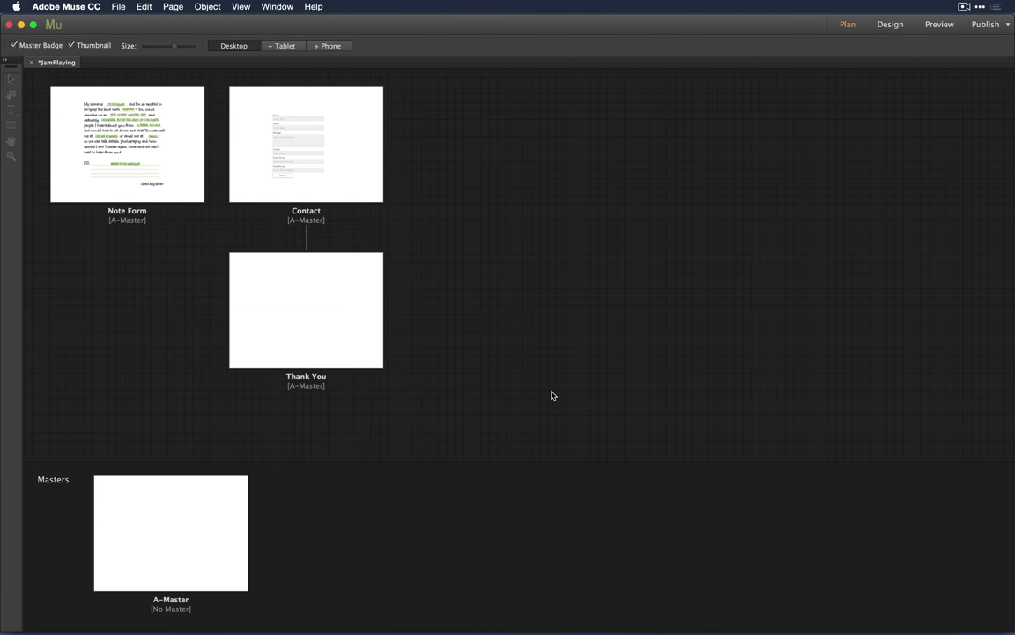
double_click(322, 325)
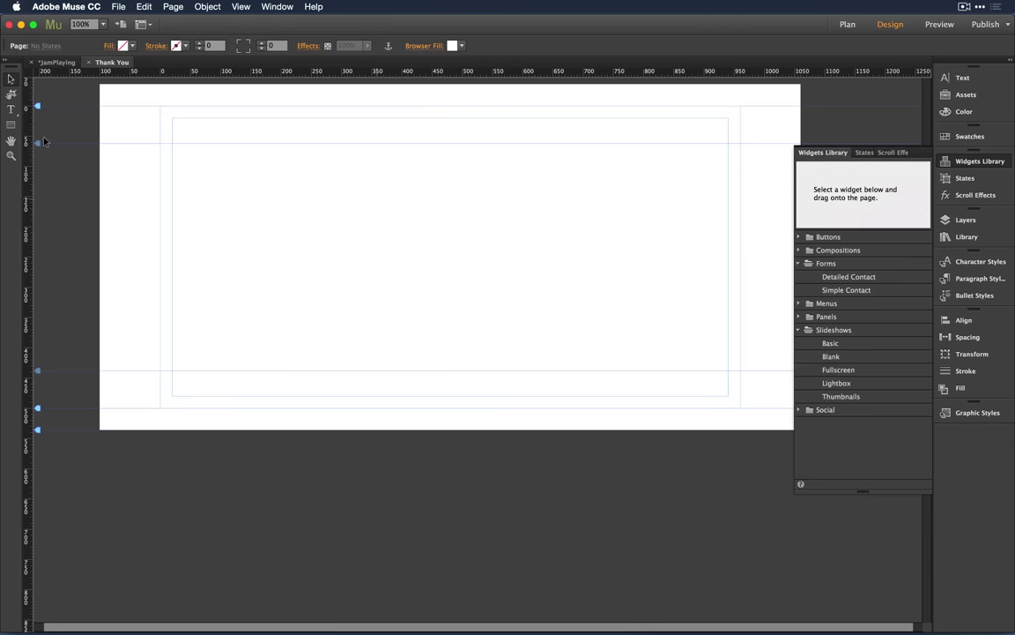
Step: Draw a wide text frame with a thanks-for-contacting message and an emergency call number
left_click(11, 111)
left_click_drag(176, 130, 695, 296)
type("Think y")
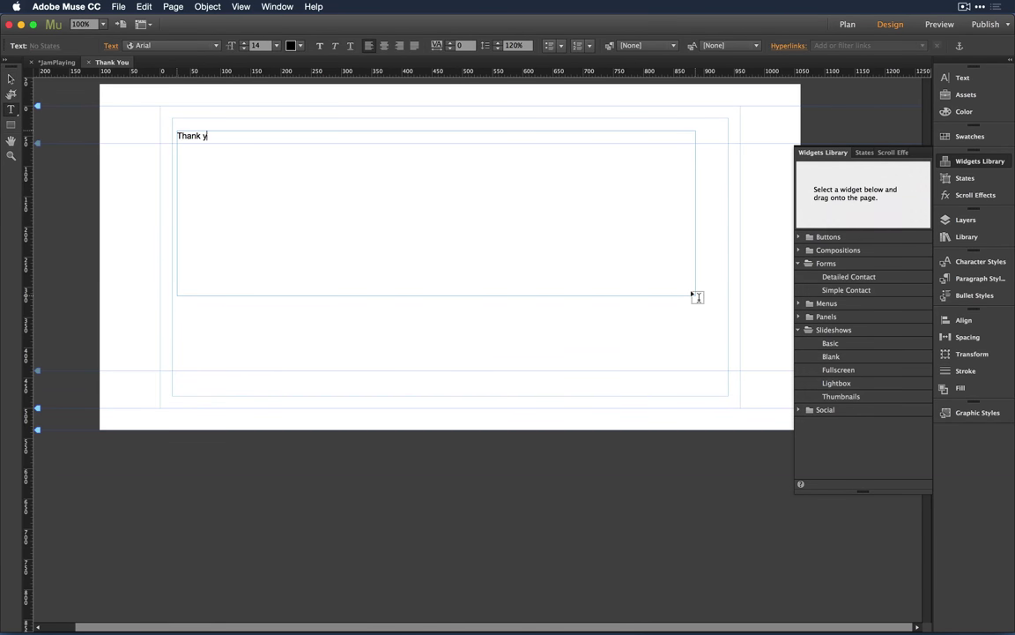
type("ou for contacting us. Emerg")
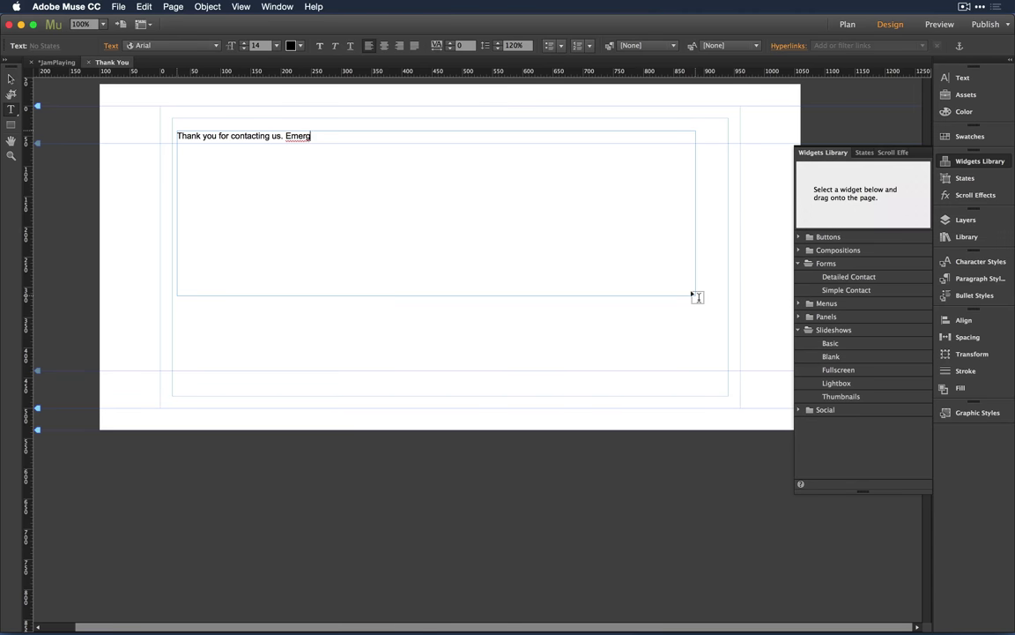
type("endy call (415) .. ..")
key("BackSpace")
key("BackSpace")
key("BackSpace")
key("BackSpace")
key("BackSpace")
type(". . .")
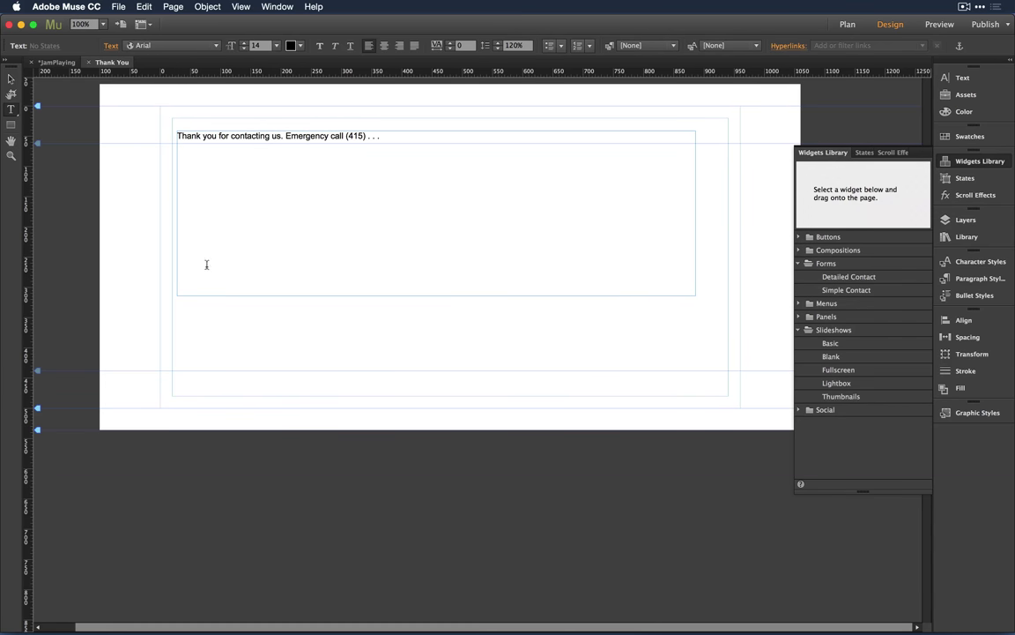
Step: Move the message frame, then delete it and return to the site plan
left_click(11, 78)
left_click_drag(264, 154, 278, 178)
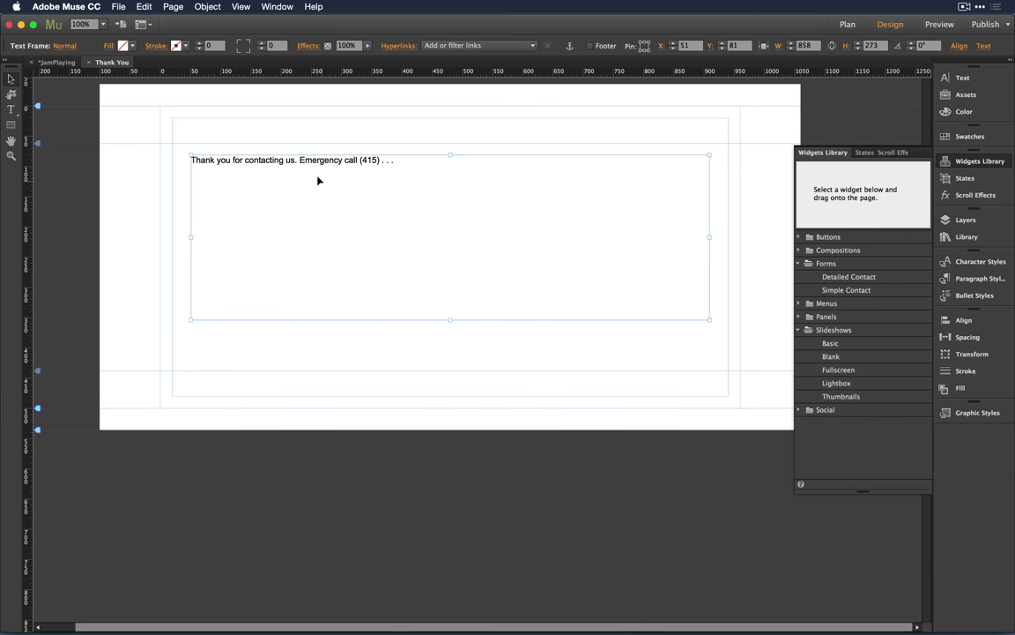
key("Delete")
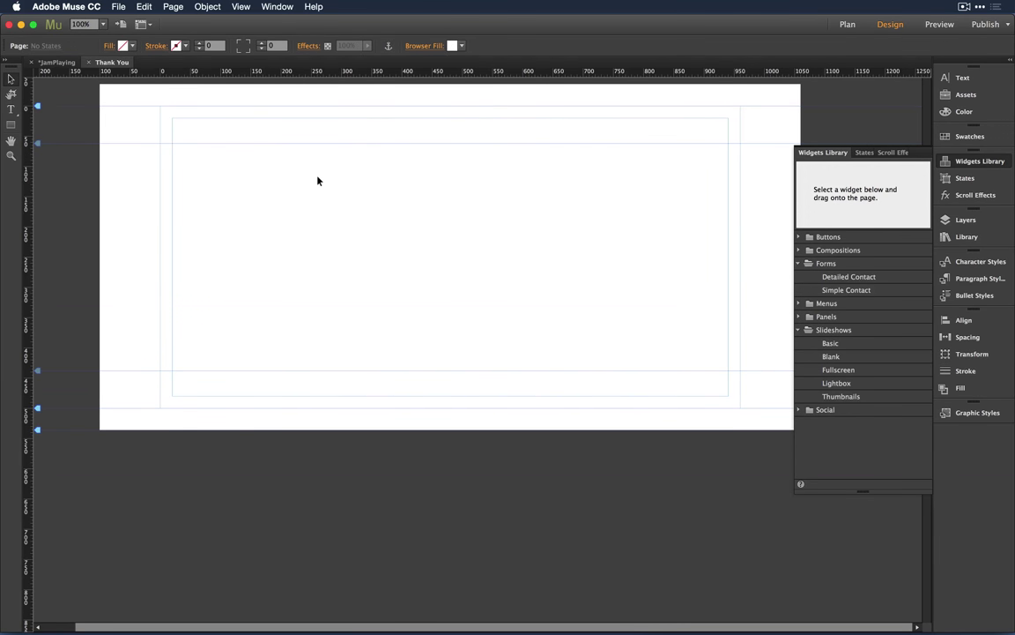
key("super+w")
left_click(341, 290)
Step: Delete the Thank You page and duplicate the Contact page
right_click(340, 290)
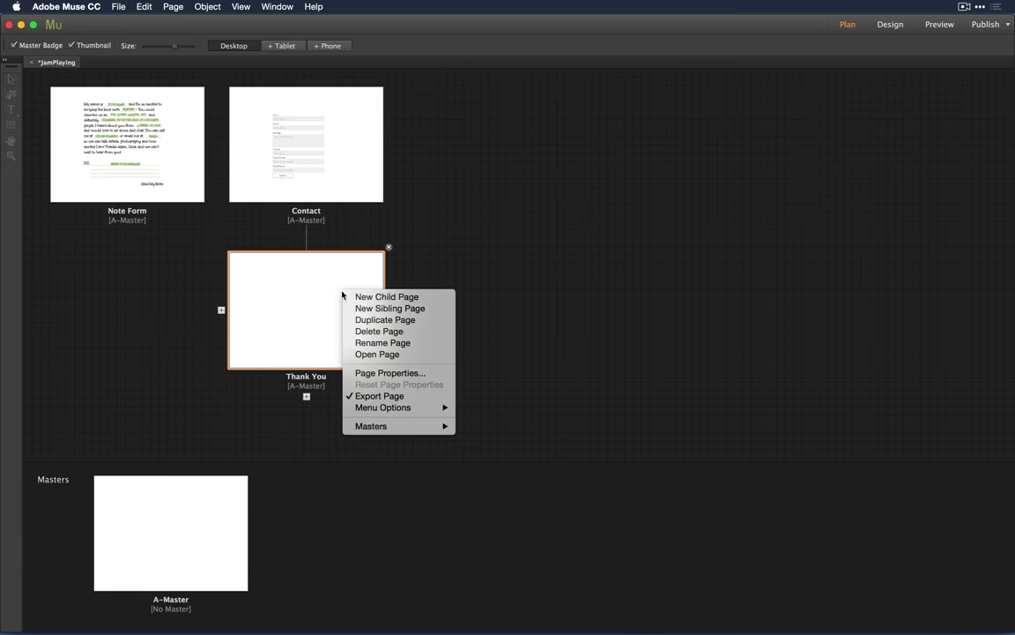
left_click(395, 331)
left_click(306, 154)
right_click(311, 158)
left_click(309, 159)
right_click(308, 158)
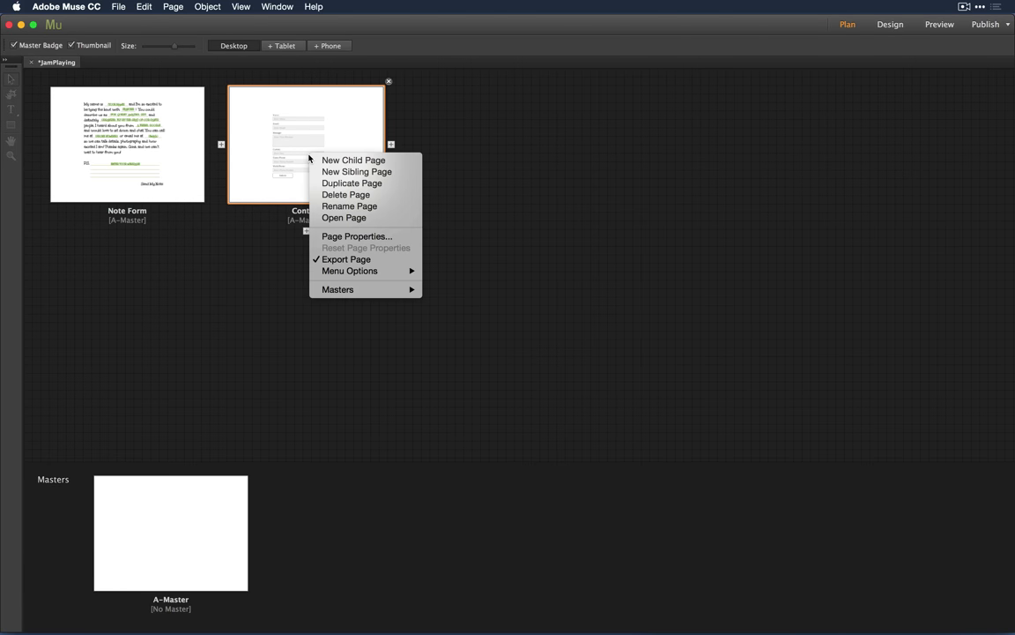
left_click(349, 182)
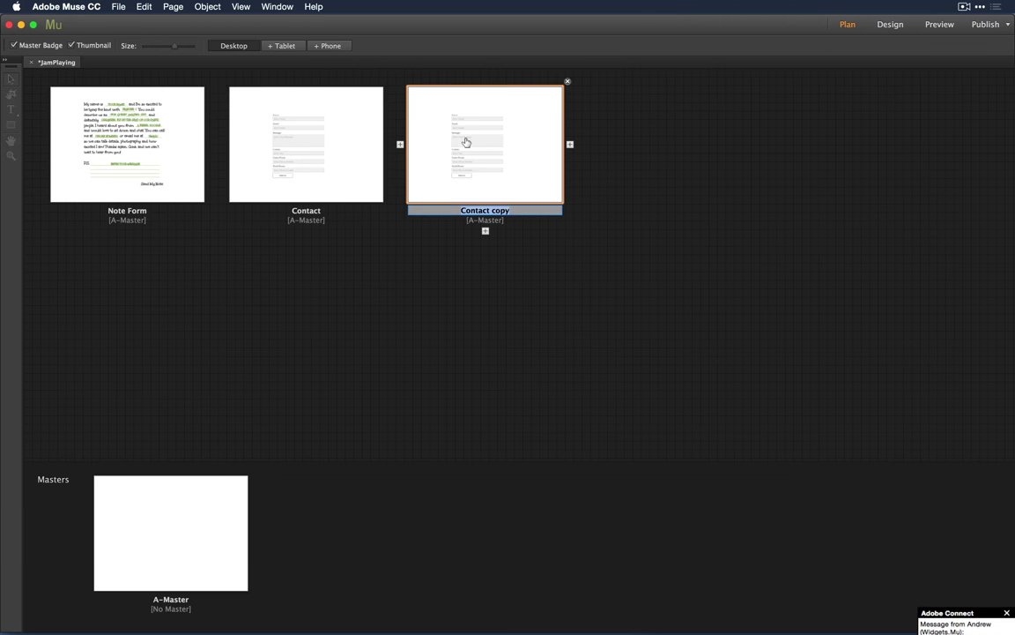
Step: Place Contact copy beneath Contact as a subpage and open it to edit the text frame
left_click_drag(465, 140, 315, 230)
double_click(308, 295)
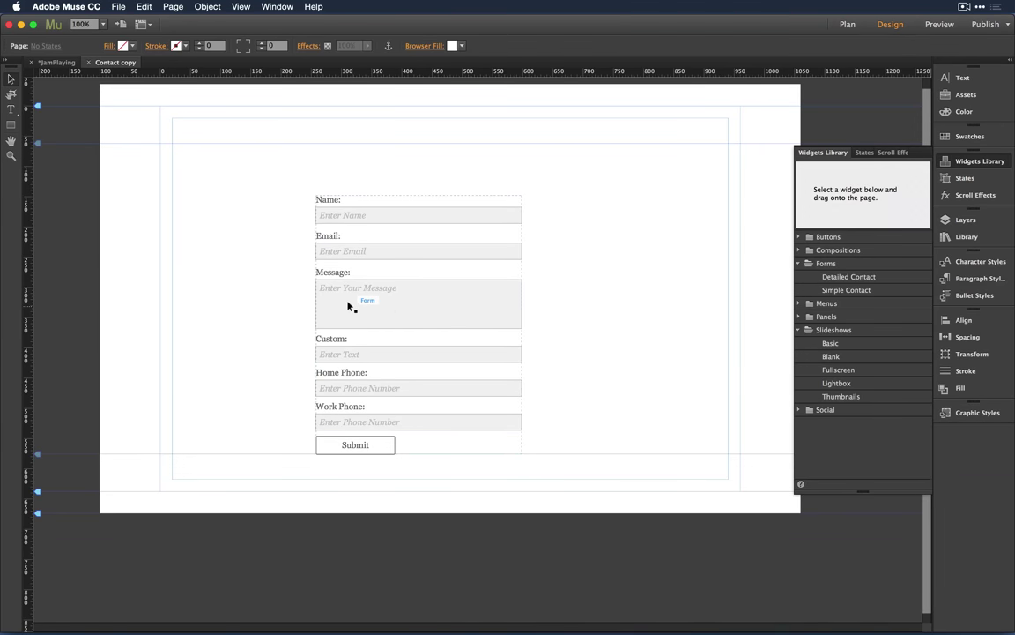
left_click(352, 300)
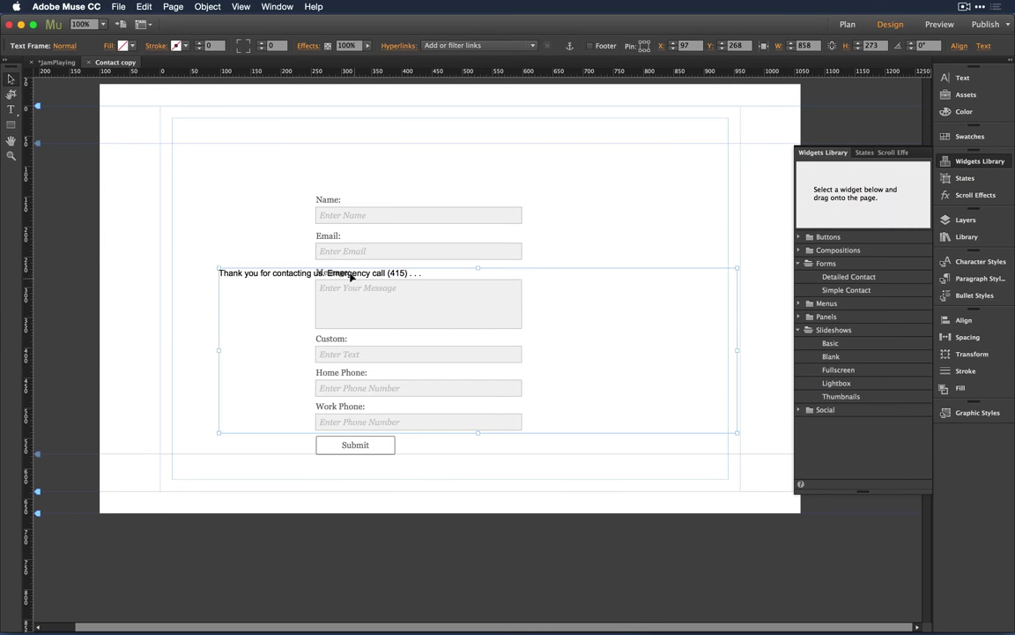
Step: Move the thank-you frame over the form and give it a white fill at 42% opacity
left_click_drag(348, 273, 308, 227)
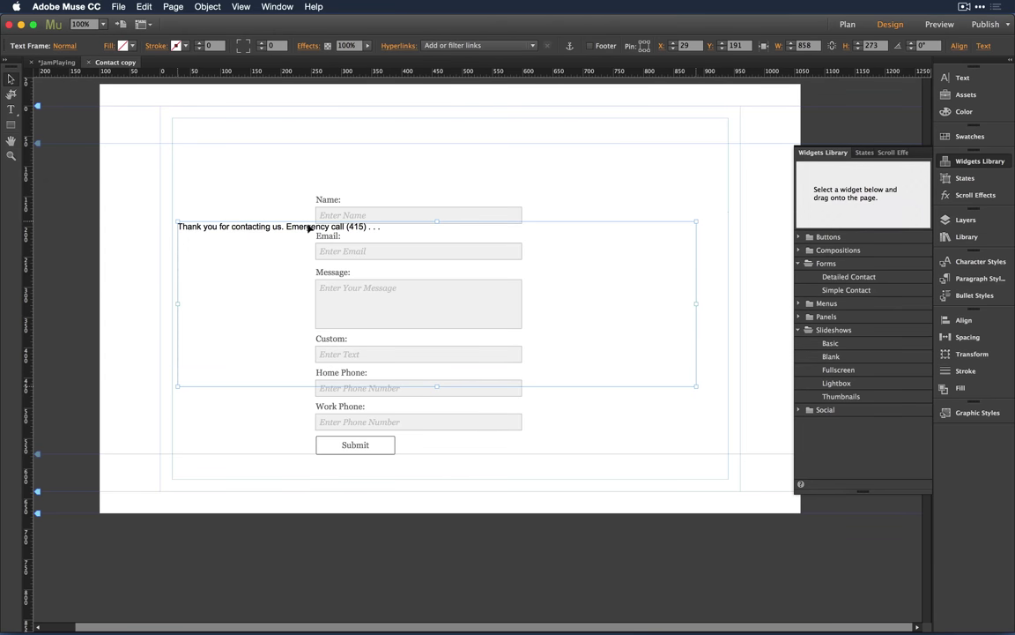
left_click(124, 45)
left_click(107, 45)
left_click(155, 132)
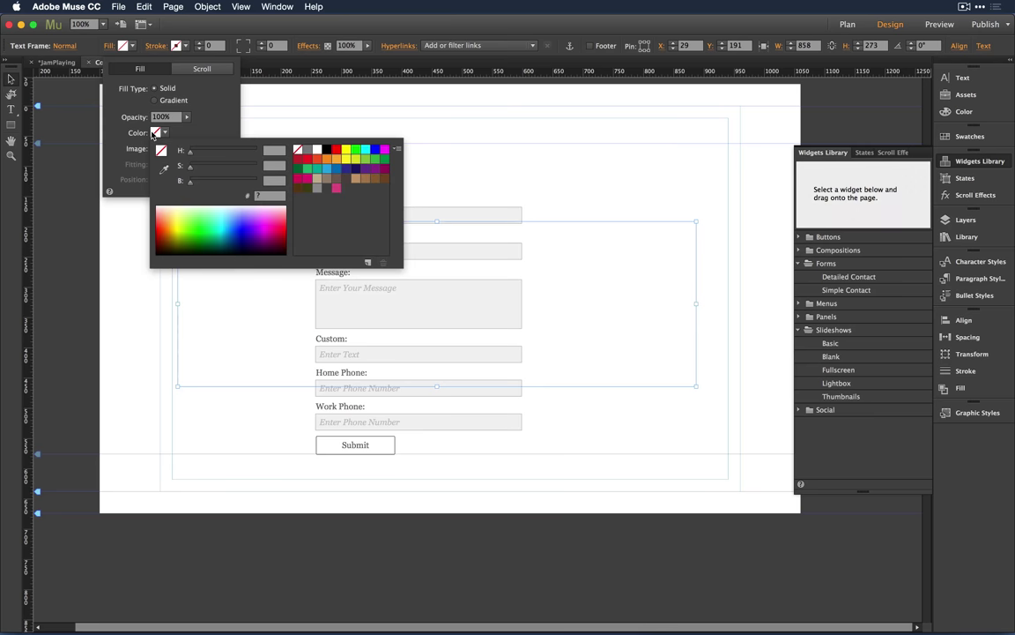
left_click(316, 149)
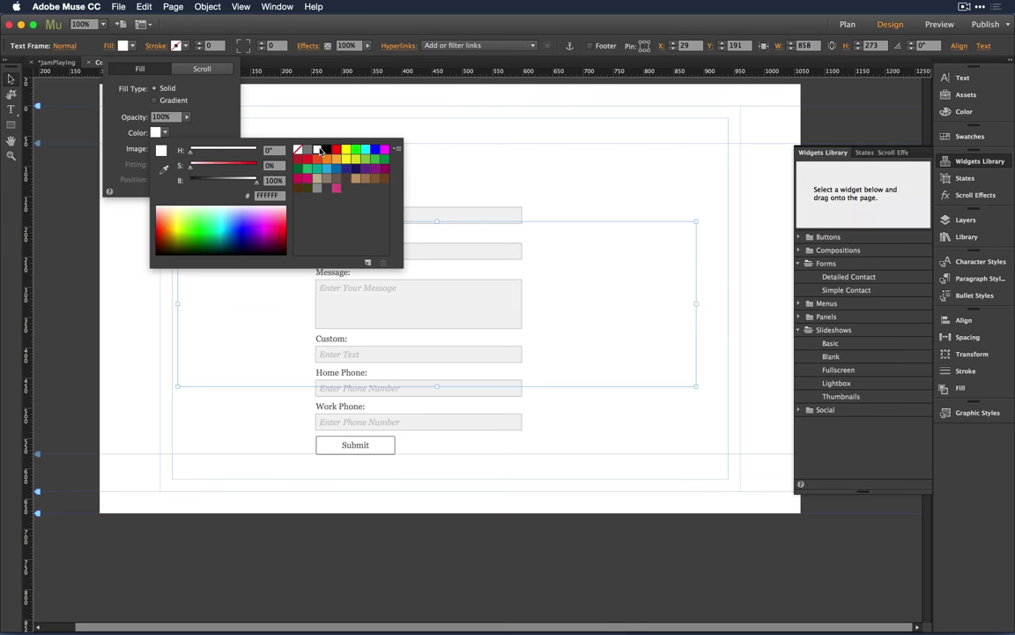
left_click(187, 116)
left_click_drag(177, 130, 164, 132)
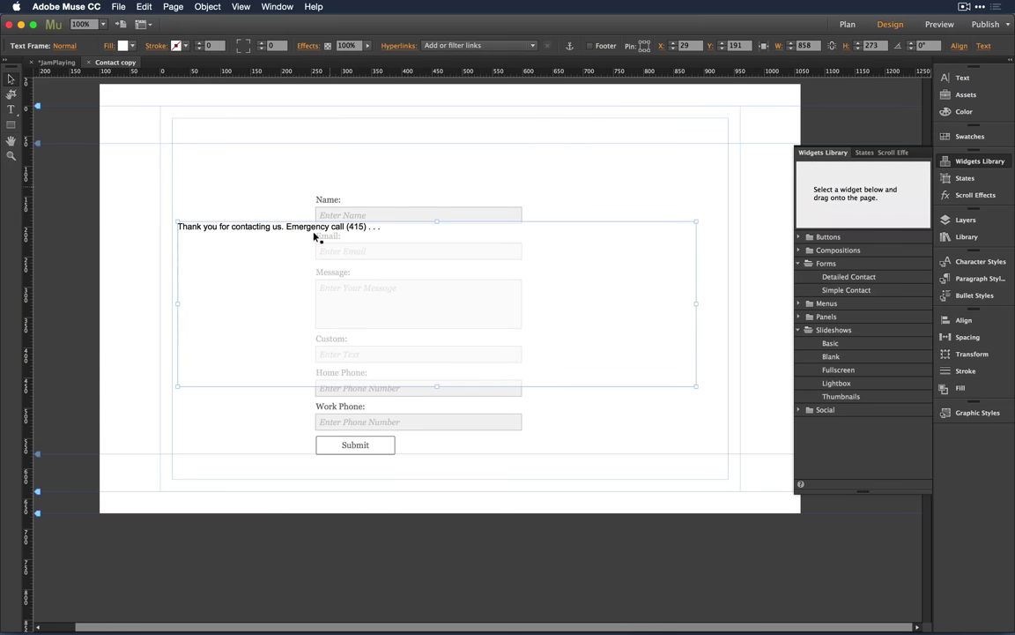
Step: Enlarge the frame over the form and make the message centred, 28 pt, pushed to mid-frame
left_click_drag(291, 264, 290, 216)
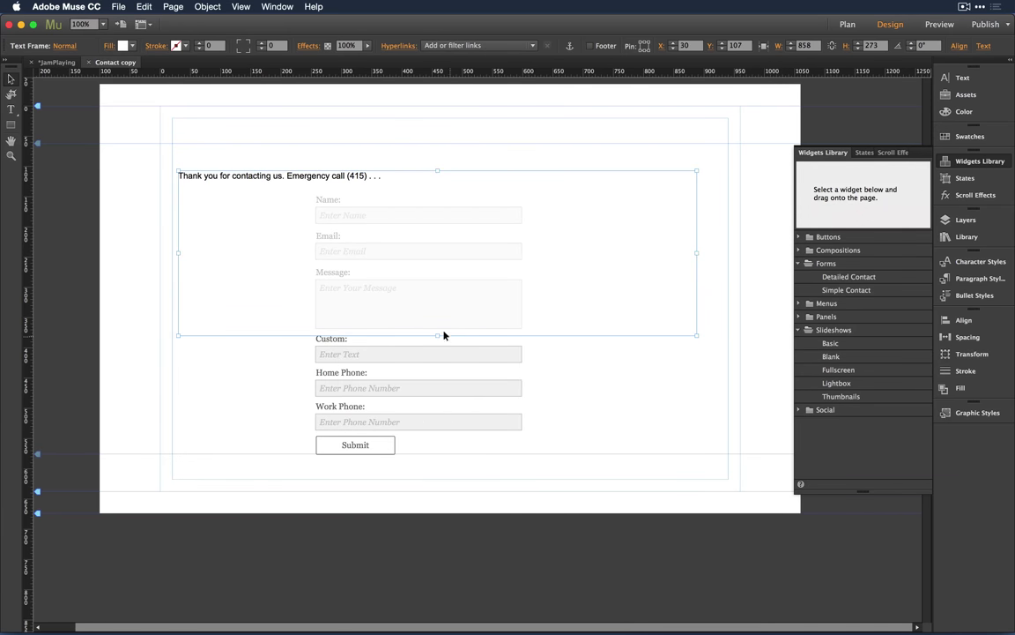
left_click_drag(437, 334, 428, 470)
key("t")
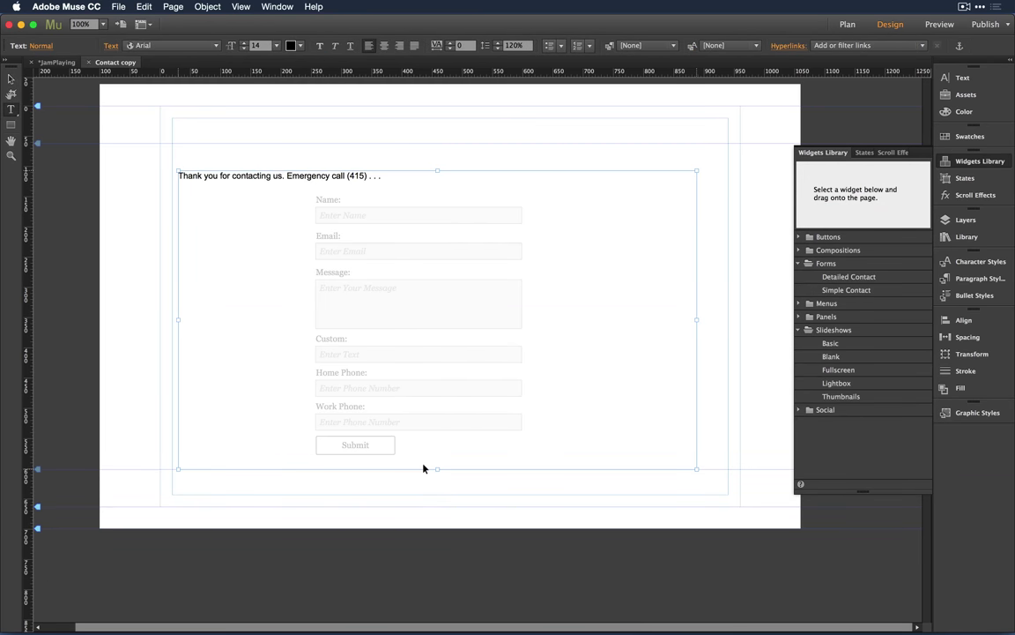
left_click(383, 46)
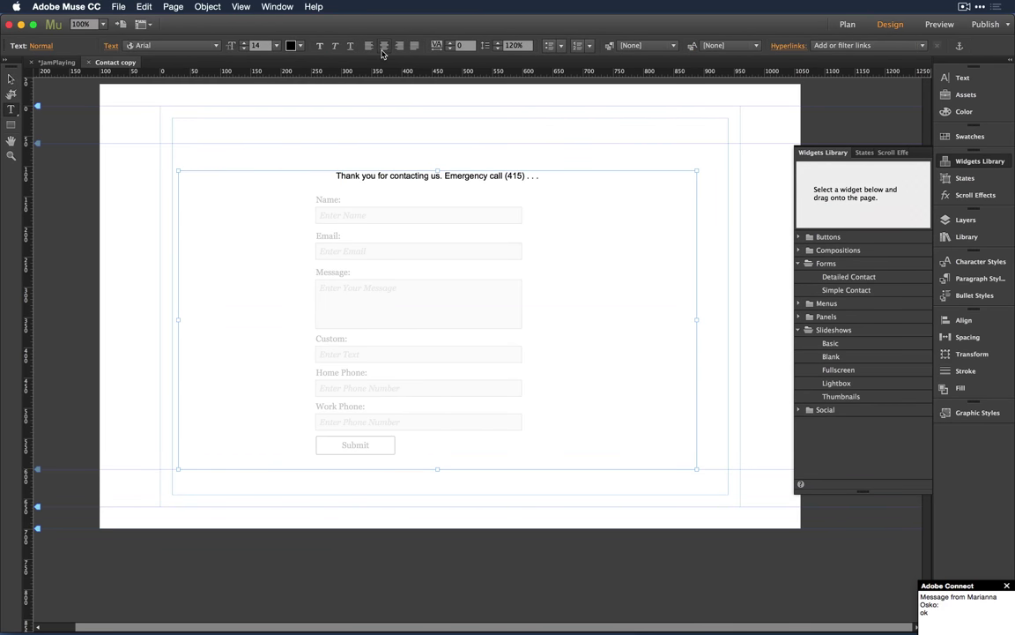
key("super+shift+period")
key("super+shift+period")
key("super+shift+period")
key("super+shift+period")
key("super+shift+period")
key("super+shift+period")
key("super+shift+period")
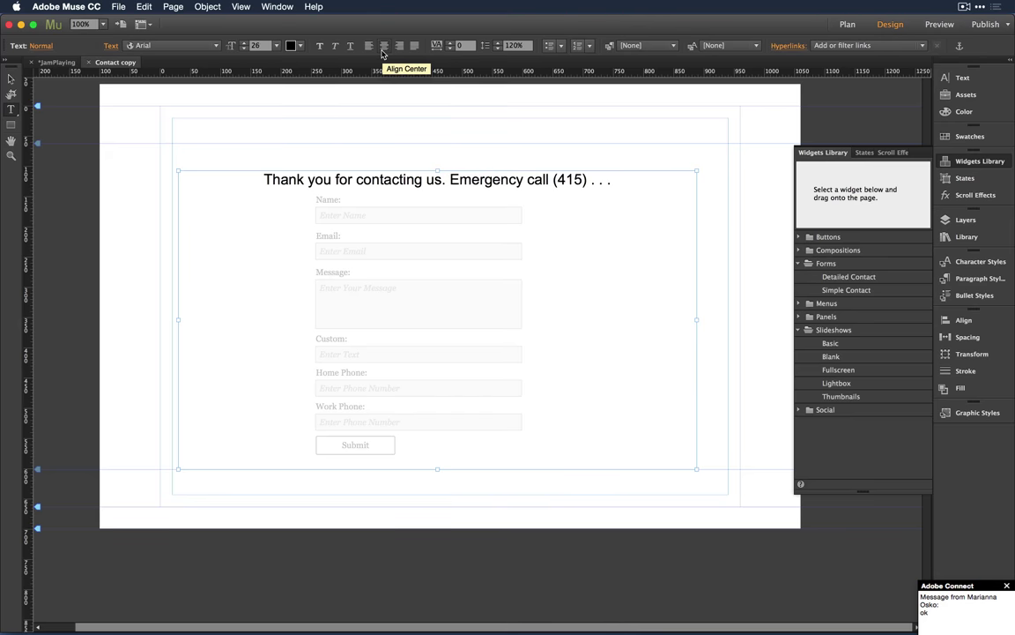
left_click(232, 180)
key("Return")
key("Return")
key("Return")
key("Return")
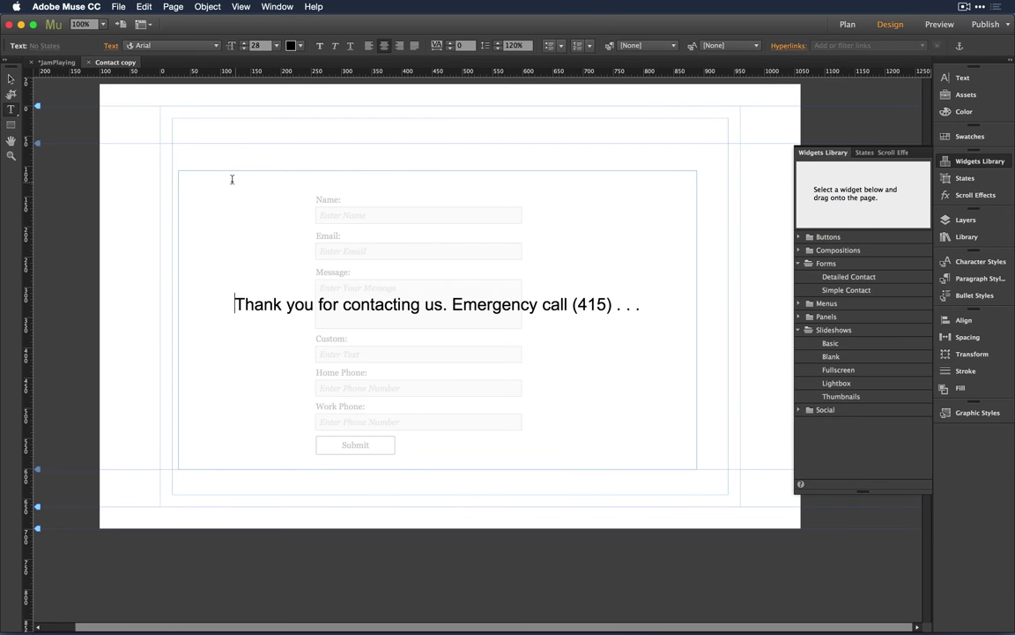
Step: Deselect the frame and open the Contact page from the site plan
left_click(11, 80)
left_click(124, 107)
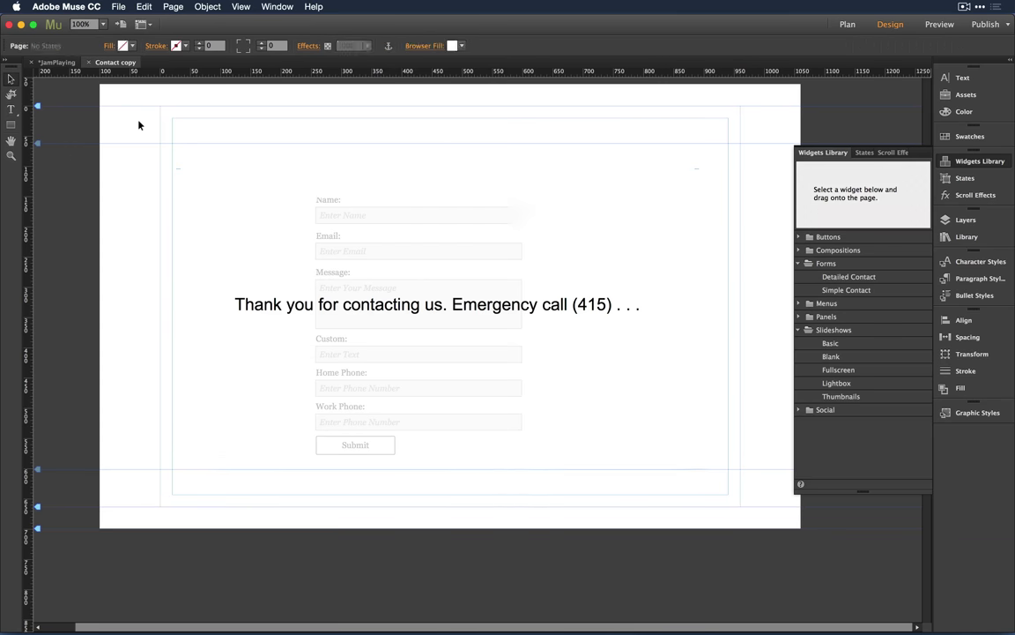
key("super+m")
double_click(302, 144)
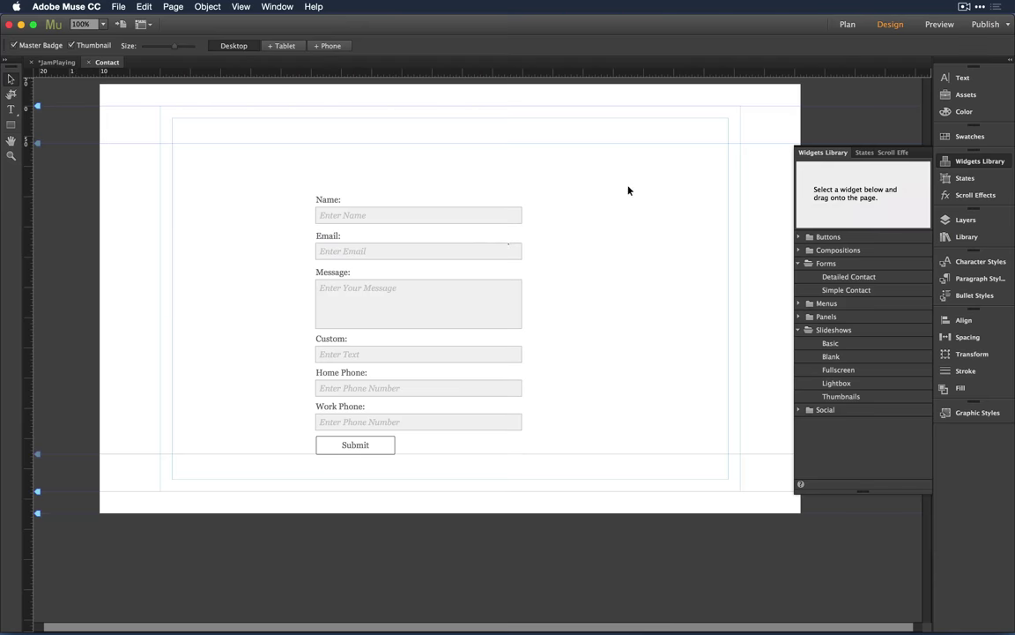
Step: Set the Contact form's After Sending destination to Contact:Contact copy
left_click(479, 234)
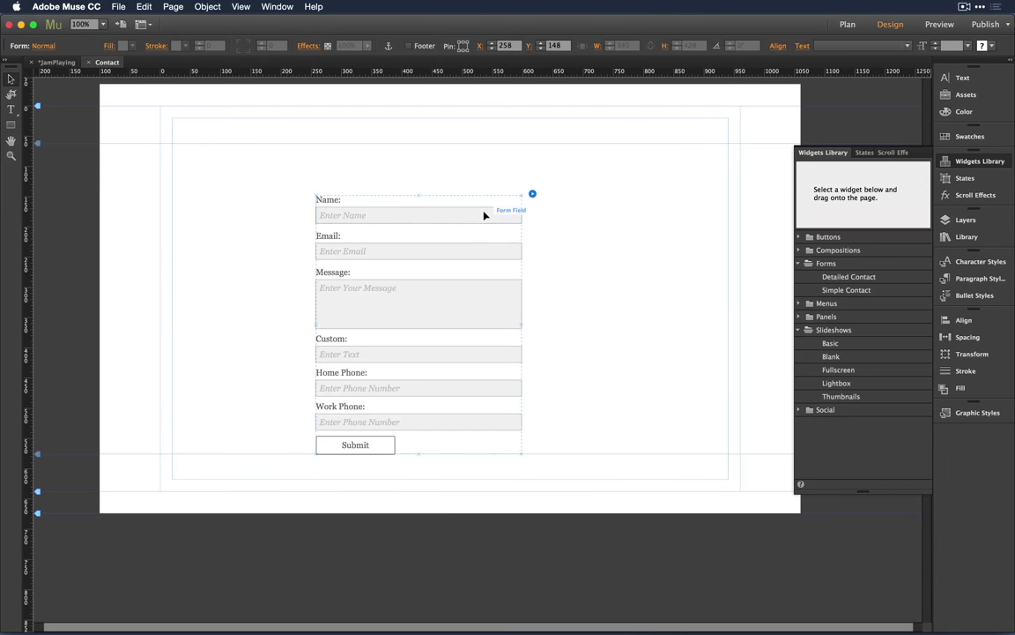
left_click(532, 193)
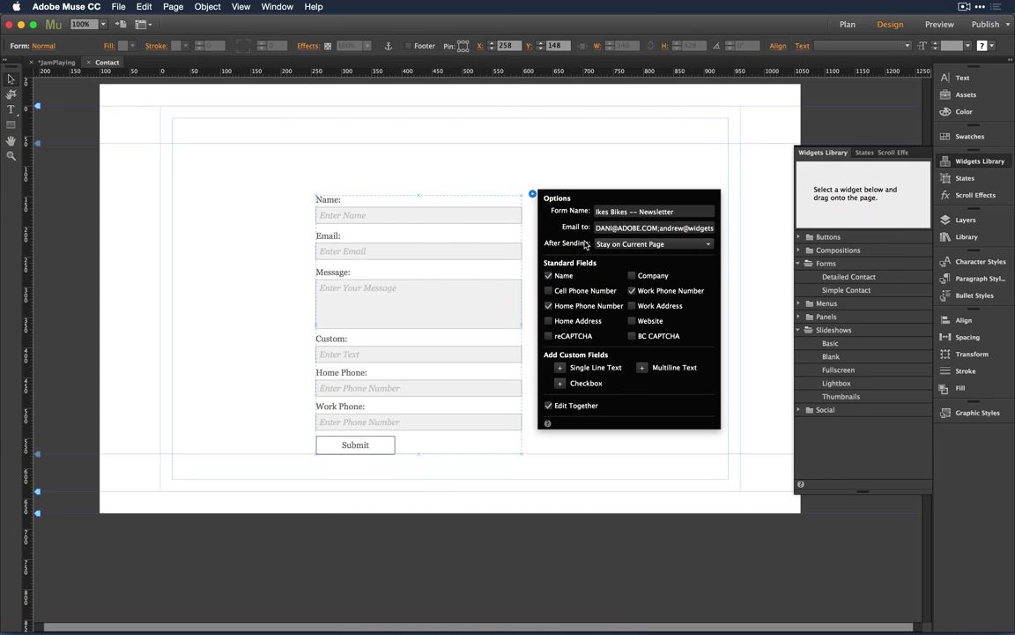
left_click(623, 244)
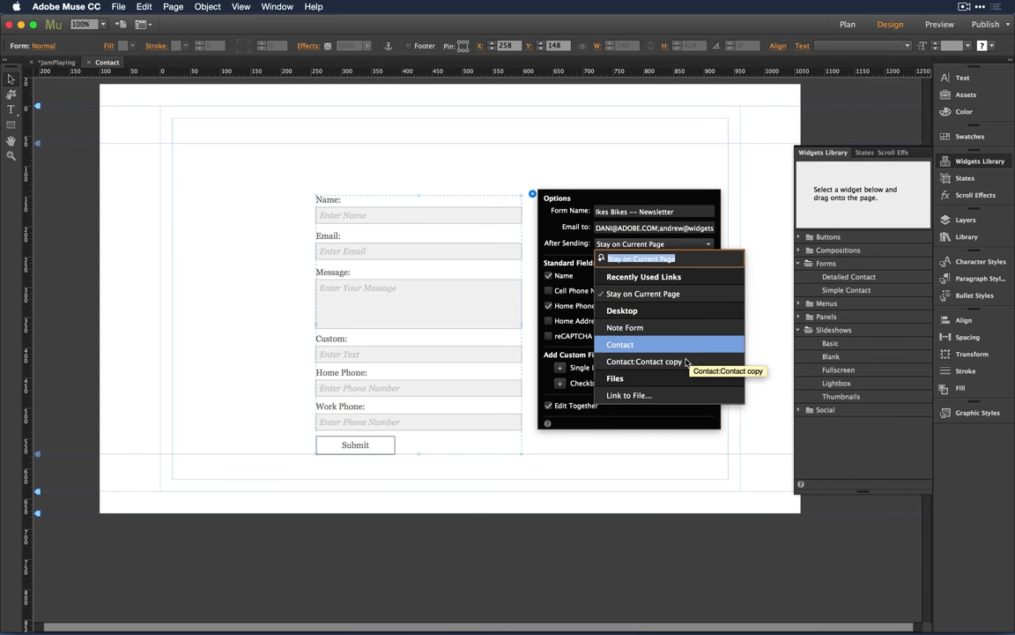
left_click(648, 363)
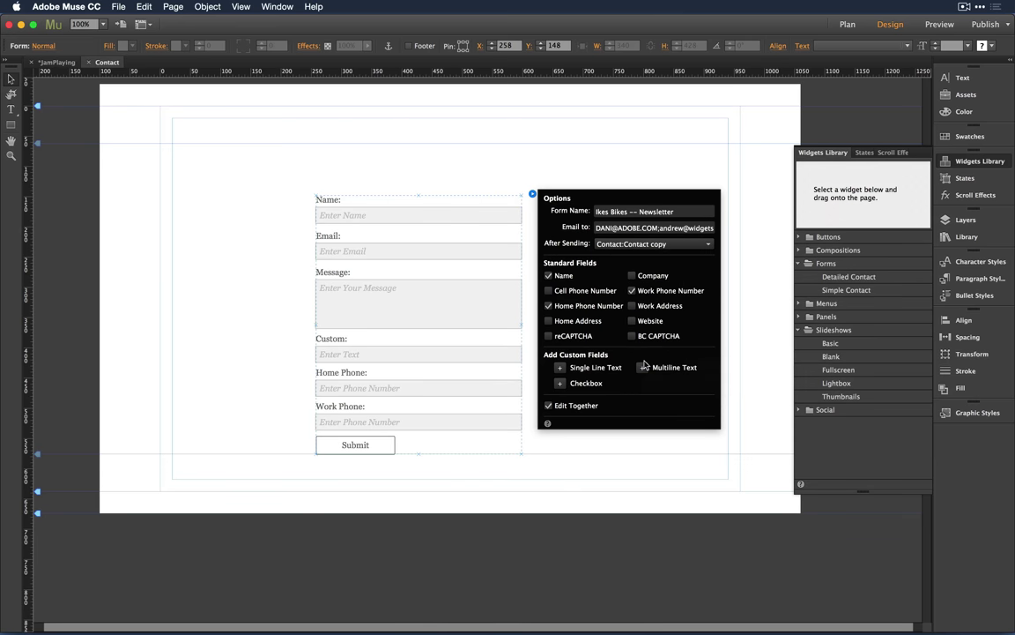
Step: Rename the Contact copy page to 'Thank You!' in the site plan
key("super+m")
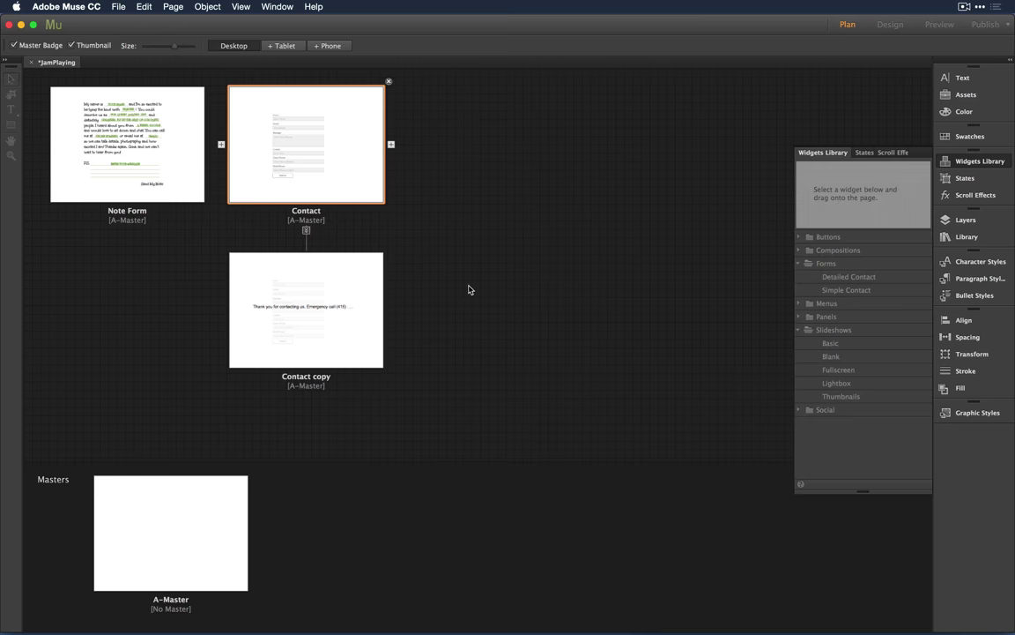
left_click(330, 358)
left_click(316, 379)
key("BackSpace")
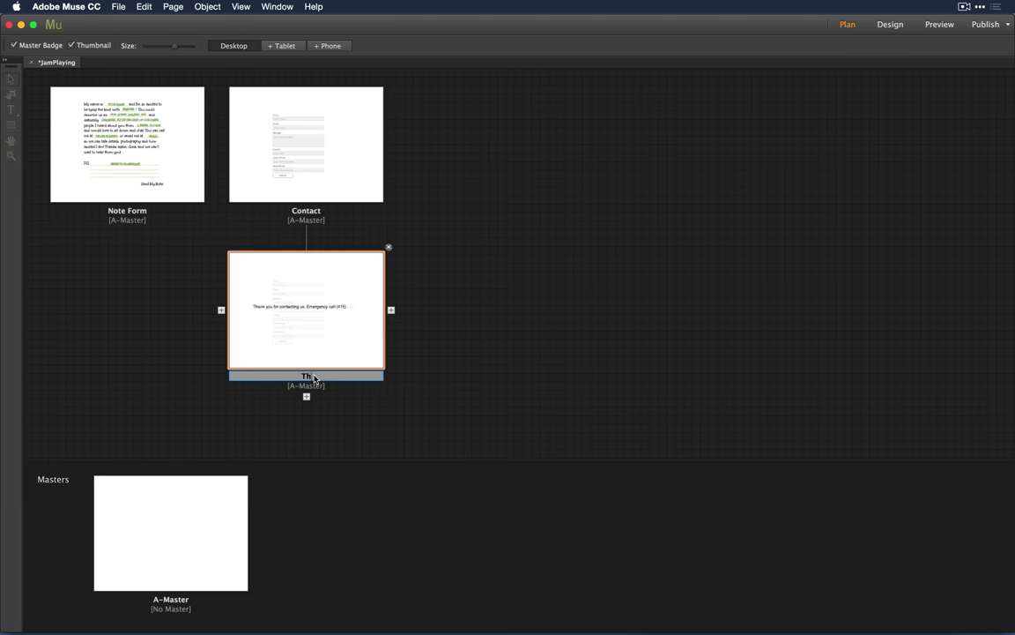
type("Thank You!")
left_click(479, 352)
Step: Reopen Contact, confirm the form's after-sending target, and preview the page in the browser
left_click(313, 147)
double_click(313, 147)
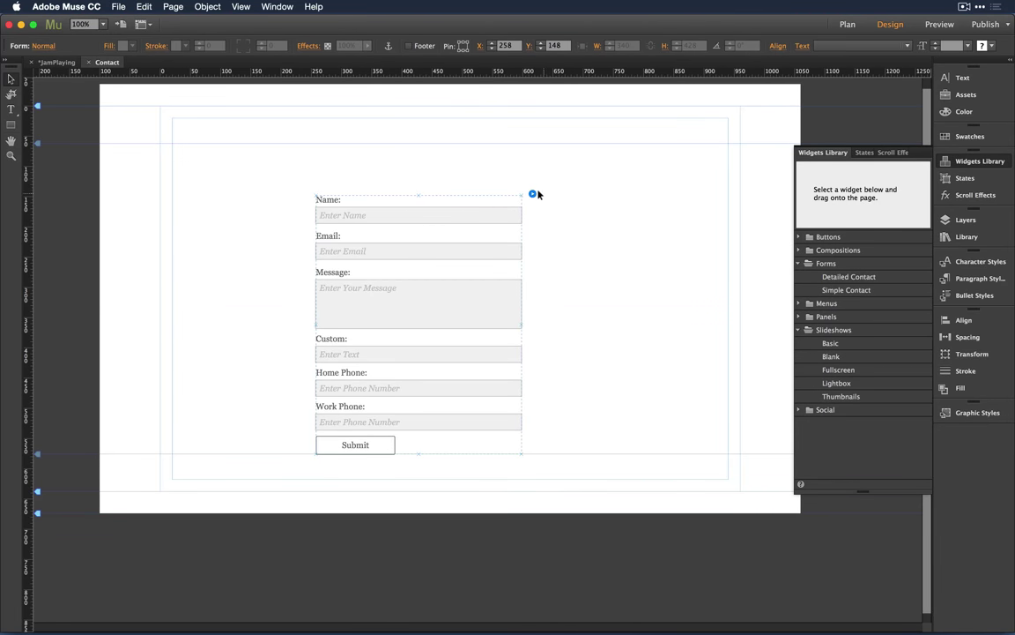
left_click(532, 194)
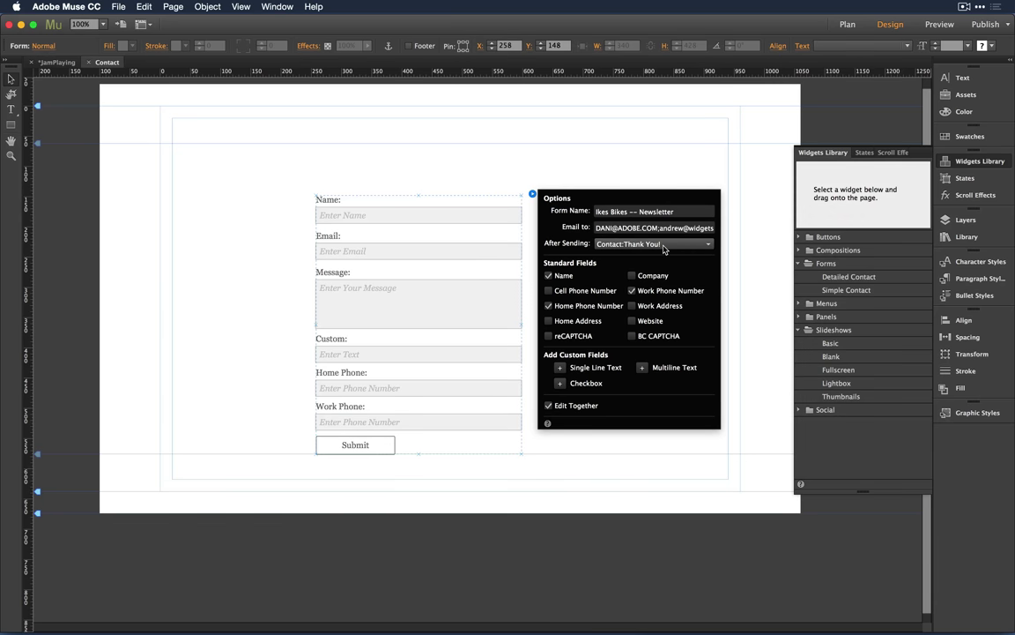
left_click(480, 162)
key("super+alt+e")
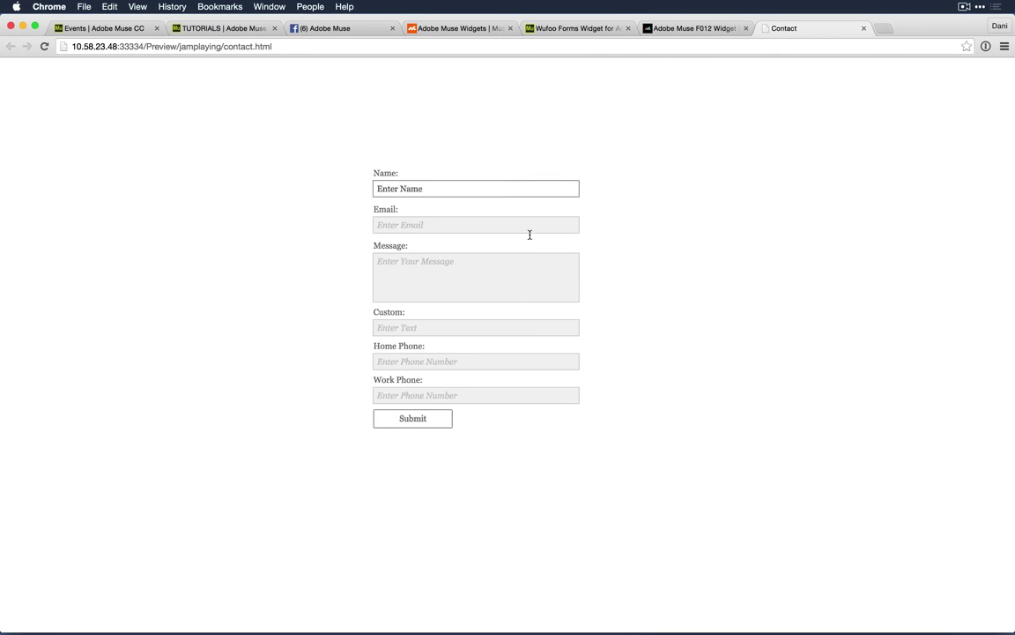
Step: Test the Message box and the submit button in the browser preview
left_click(449, 267)
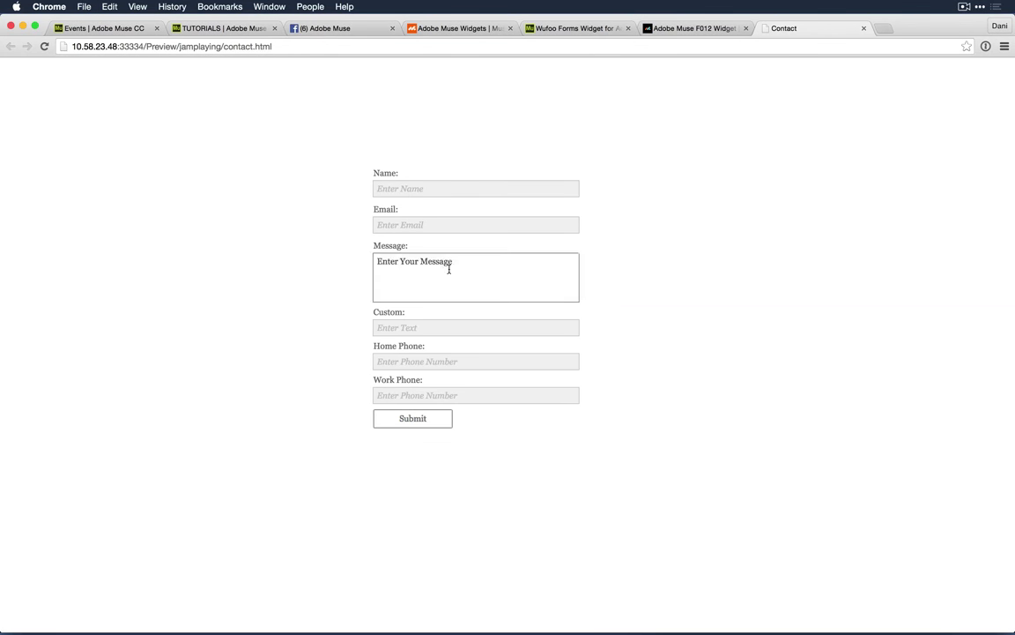
left_click(510, 436)
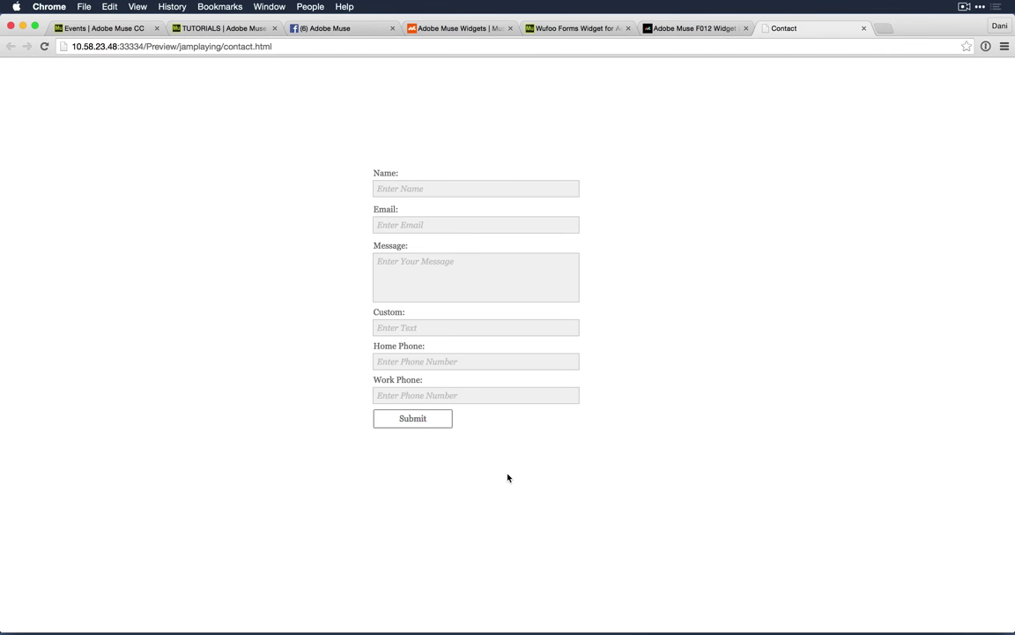
left_click(446, 254)
left_click(422, 420)
Step: Close the preview tab and the Contact page to return to Muse's site plan
key("super+w")
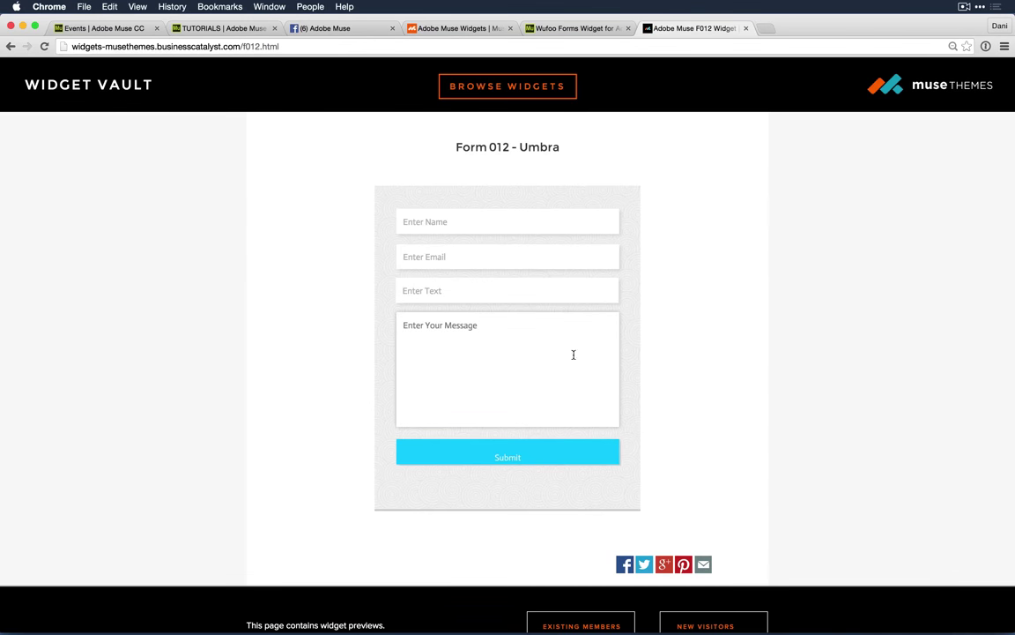
key("super+Tab")
key("super+w")
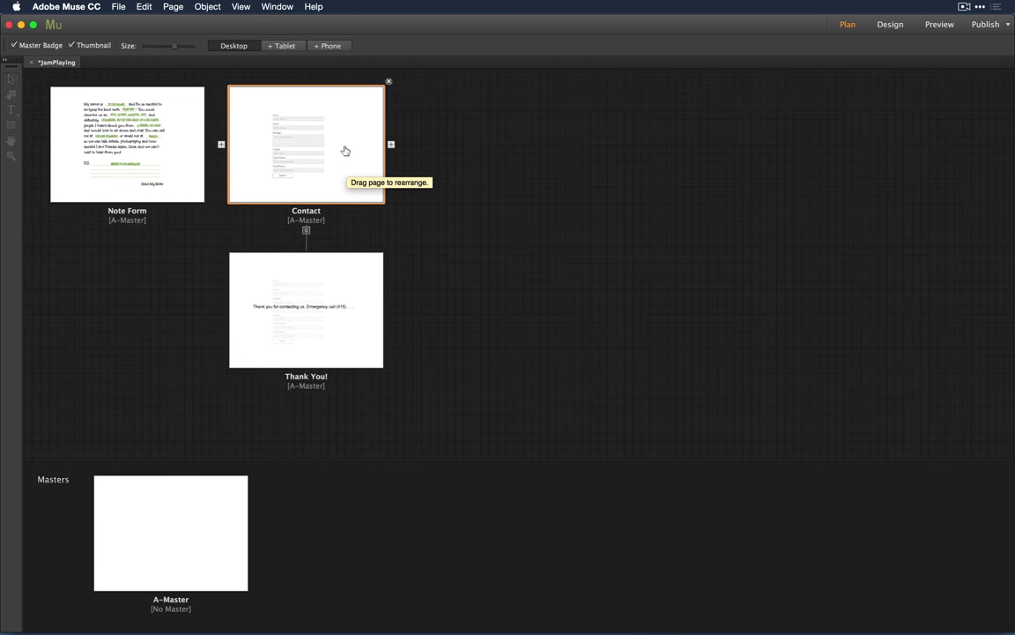
Step: Reopen Contact and show its form options with After Sending set to Contact:Thank You!
double_click(283, 138)
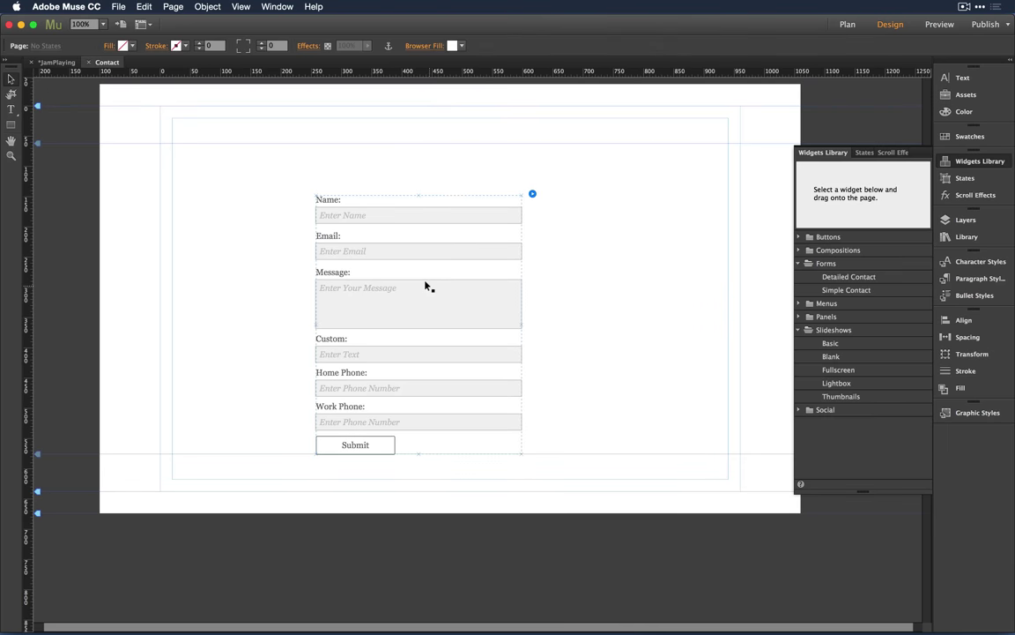
left_click(426, 286)
left_click(532, 193)
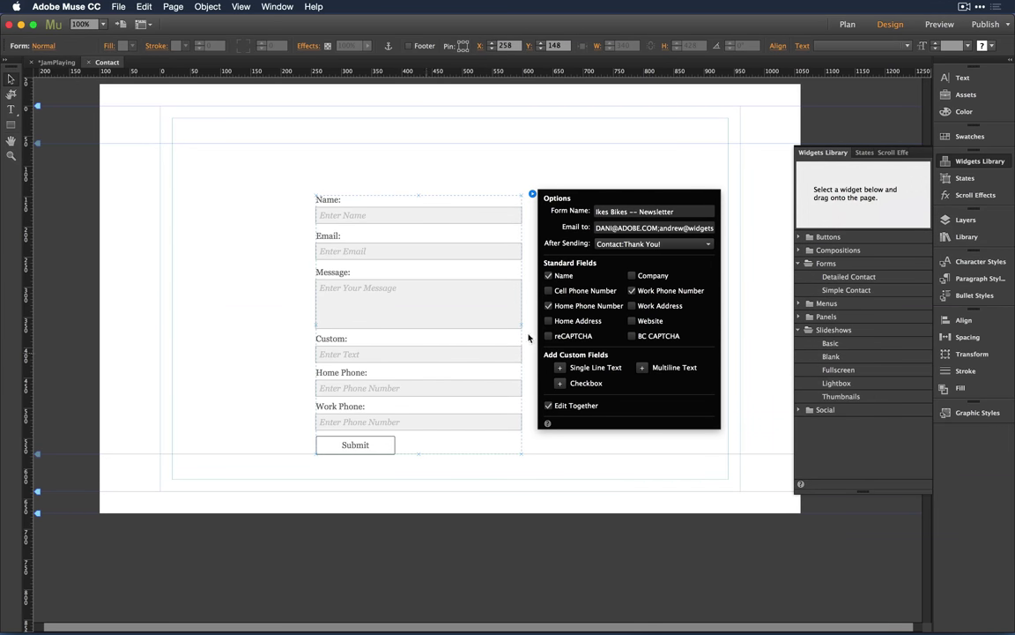
Step: Toggle the BC CAPTCHA image verification field on and off in the form options, leaving it removed
left_click(673, 337)
left_click(533, 193)
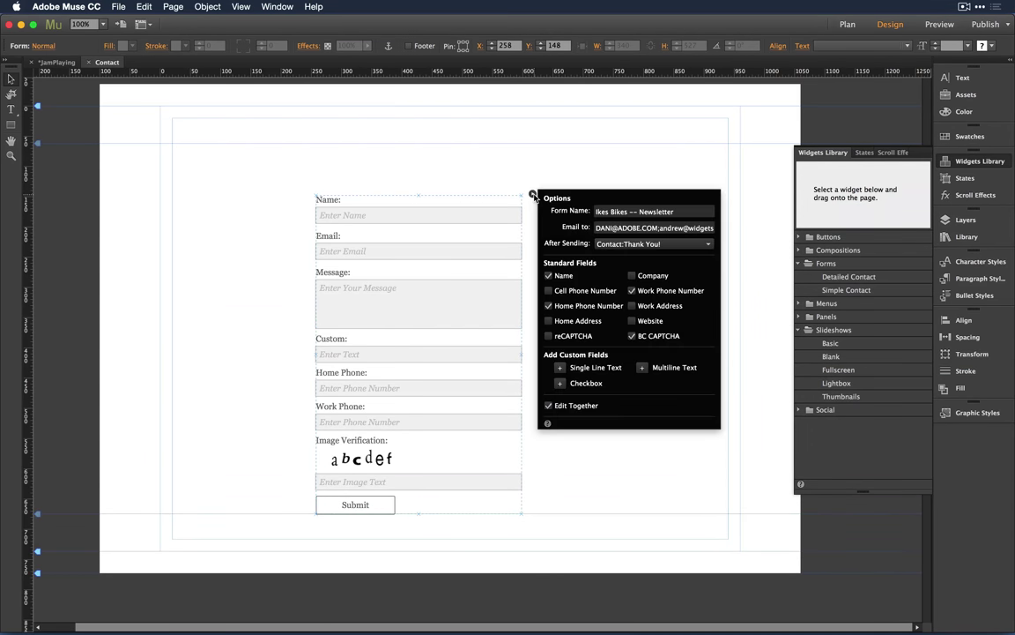
left_click(632, 337)
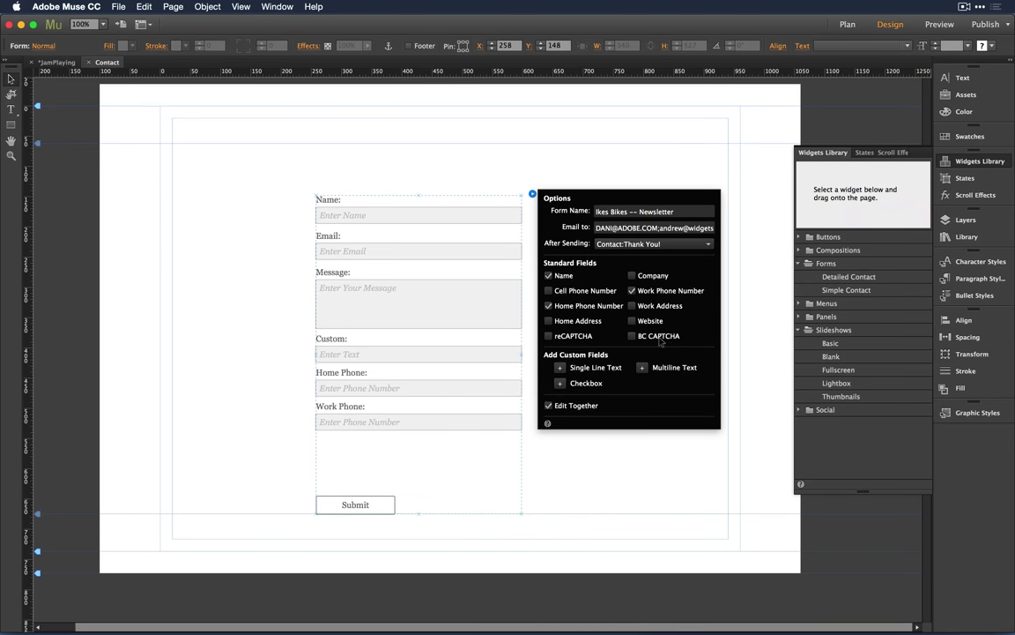
left_click(633, 338)
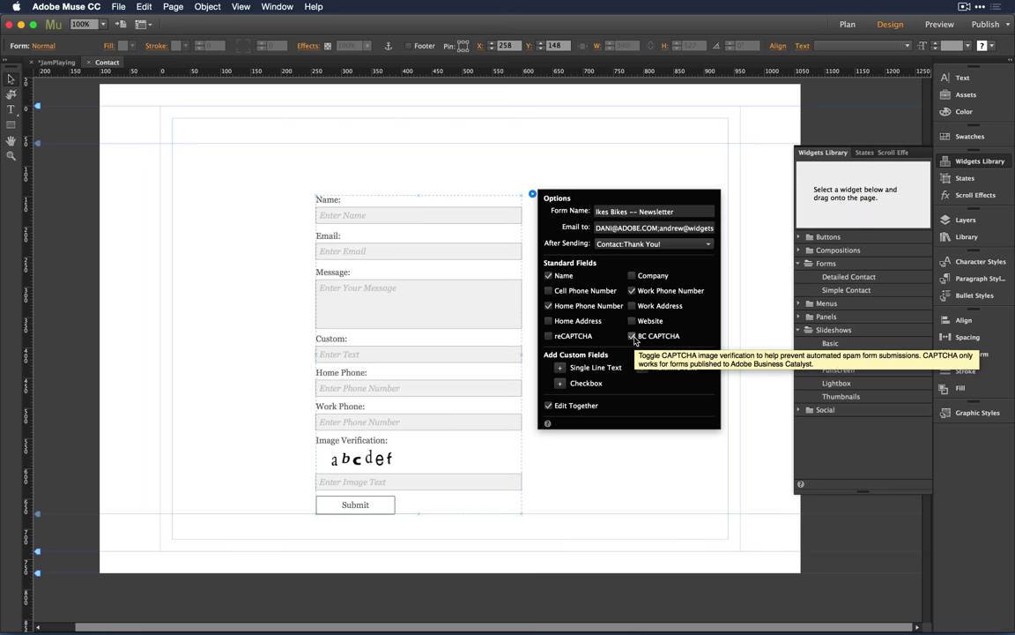
left_click(633, 338)
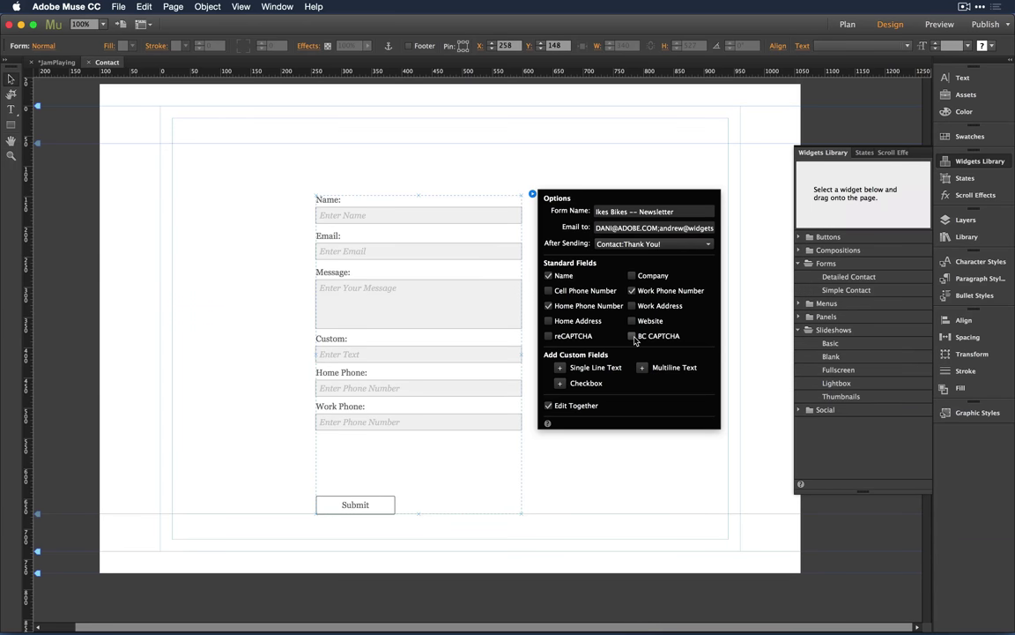
key("Escape")
Step: Add the reCAPTCHA Image Verification field above Submit, close the field options and reselect the form
key("super+z")
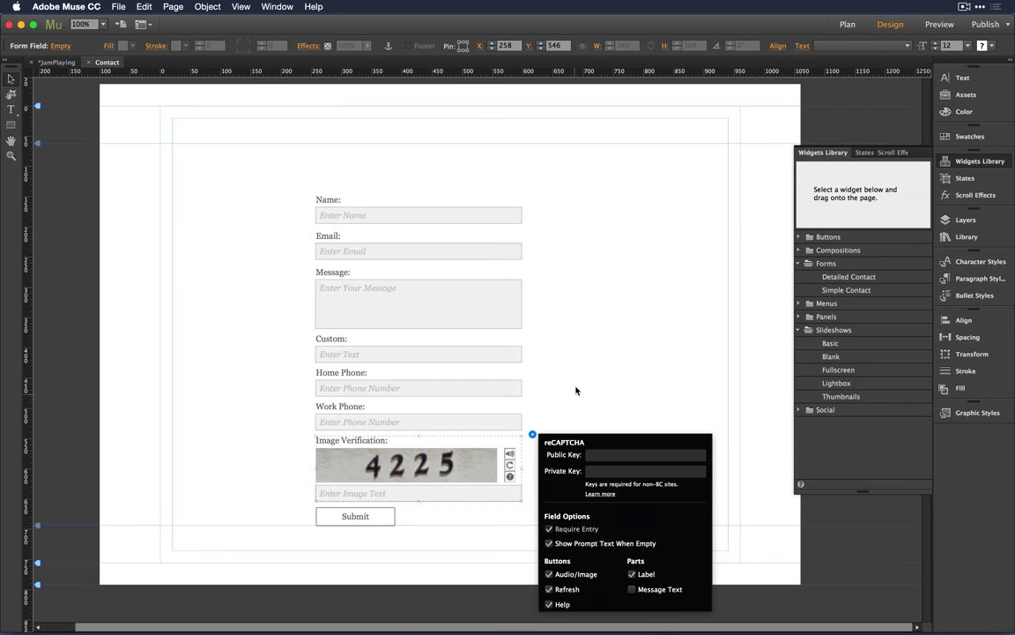
key("Escape")
left_click(532, 308)
left_click(510, 220)
left_click(532, 193)
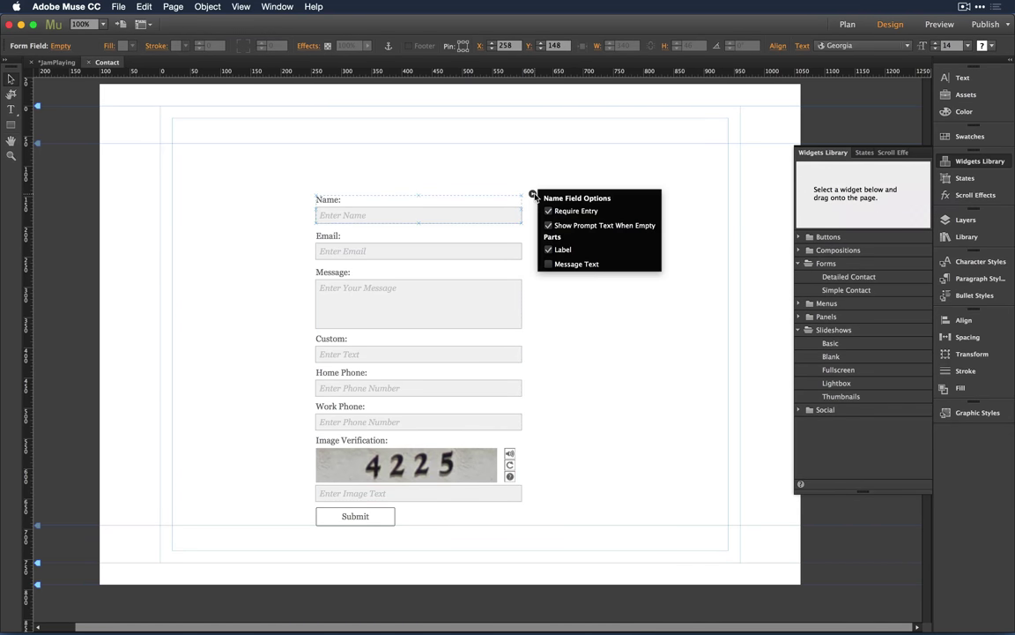
left_click(587, 354)
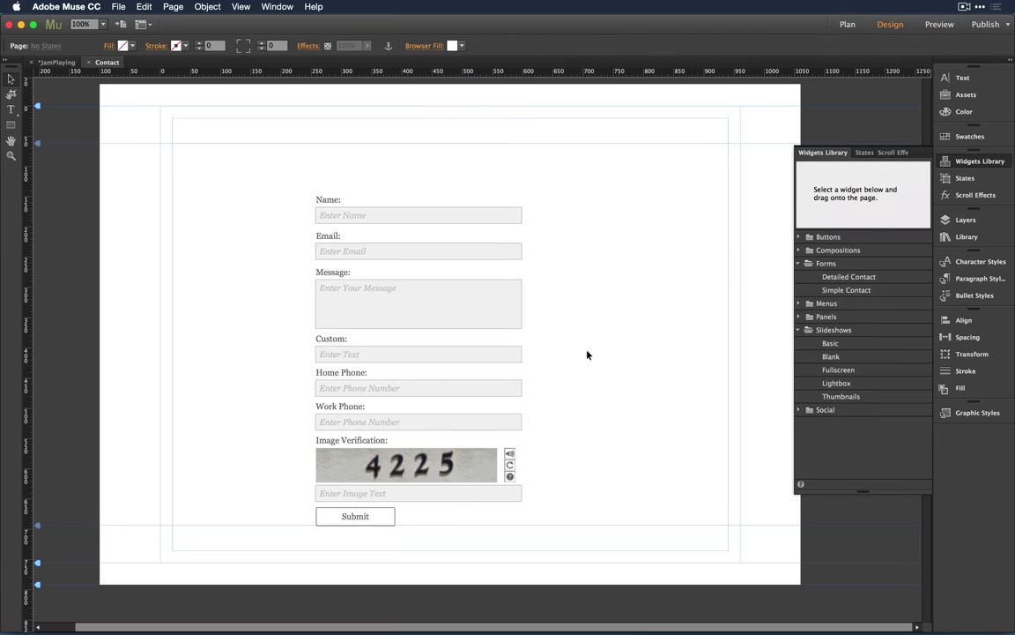
left_click(476, 474)
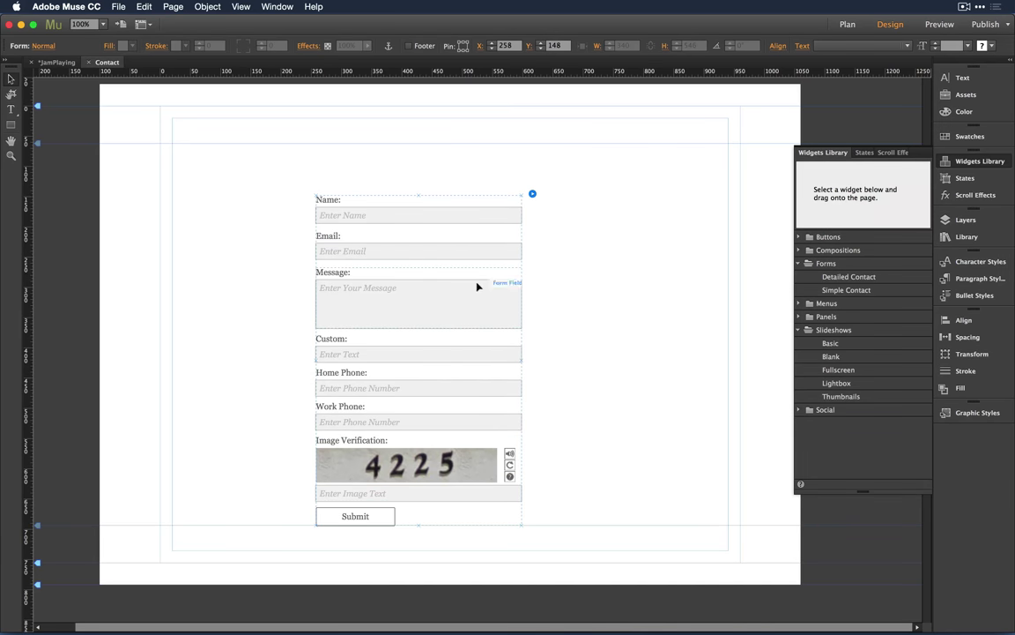
Step: Move the contact form up near the page top to X 301, Y 62, confirming its Normal state
left_click_drag(465, 301, 491, 249)
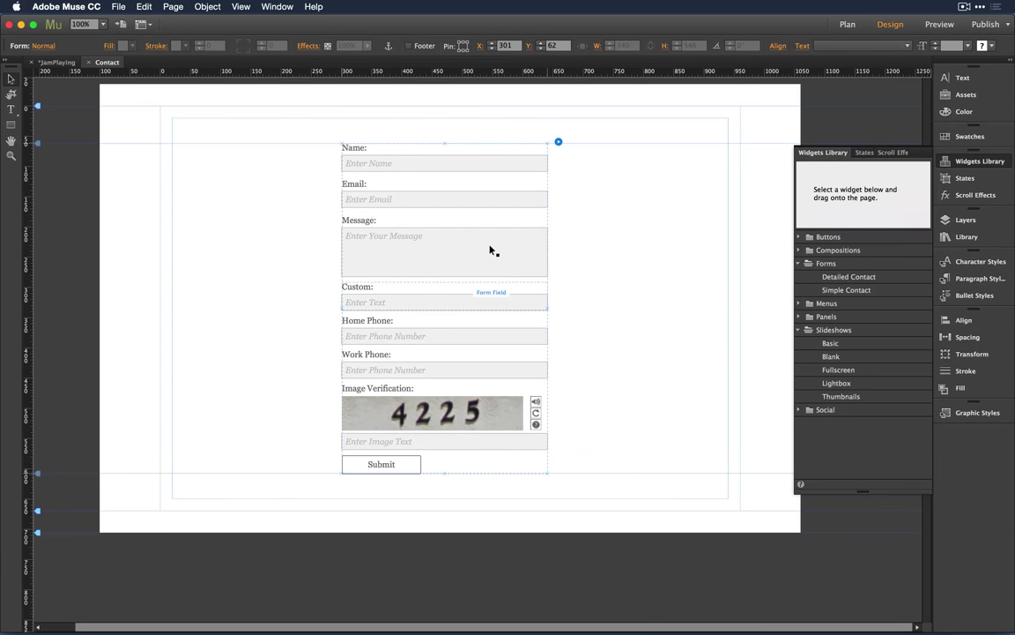
left_click(652, 193)
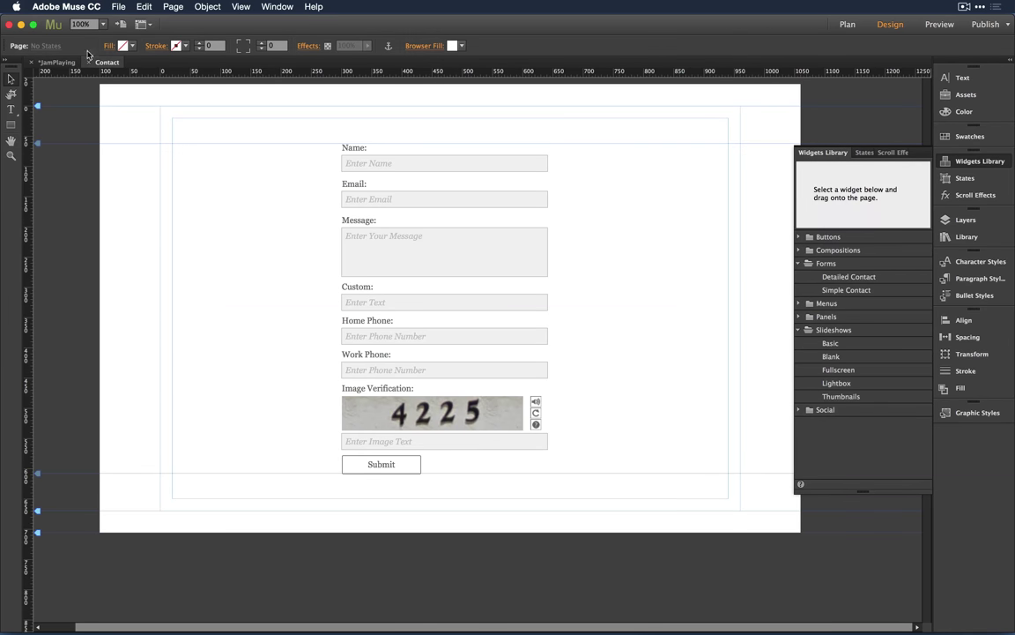
left_click(458, 304)
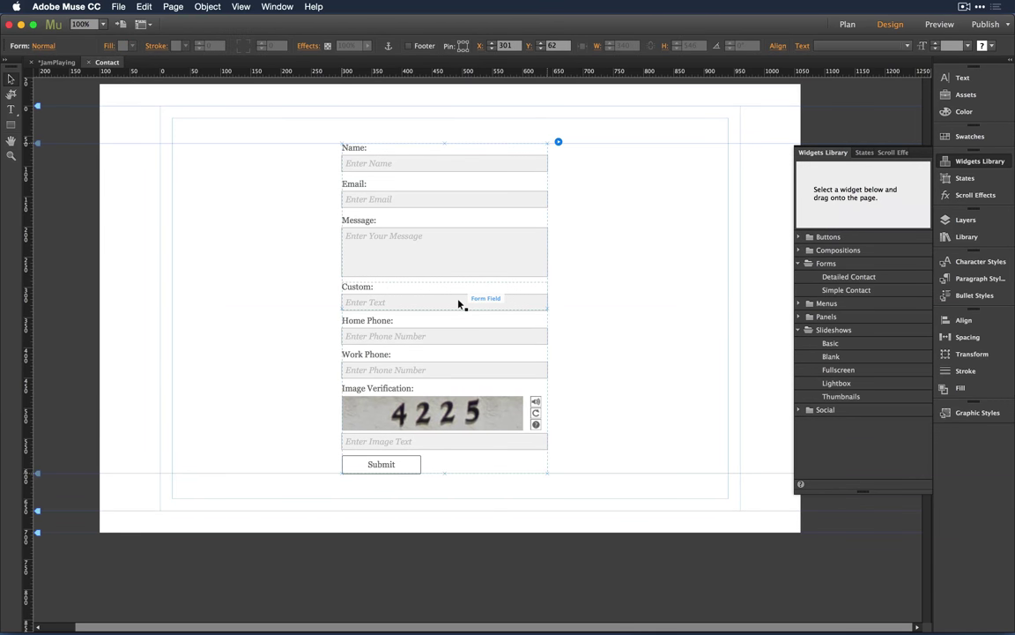
left_click(43, 46)
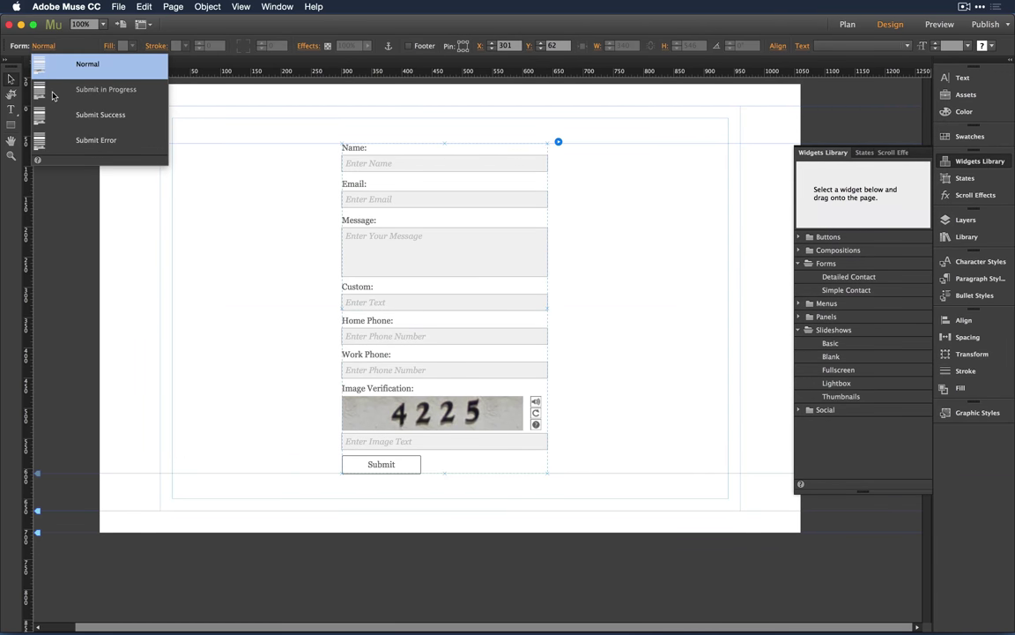
left_click(70, 44)
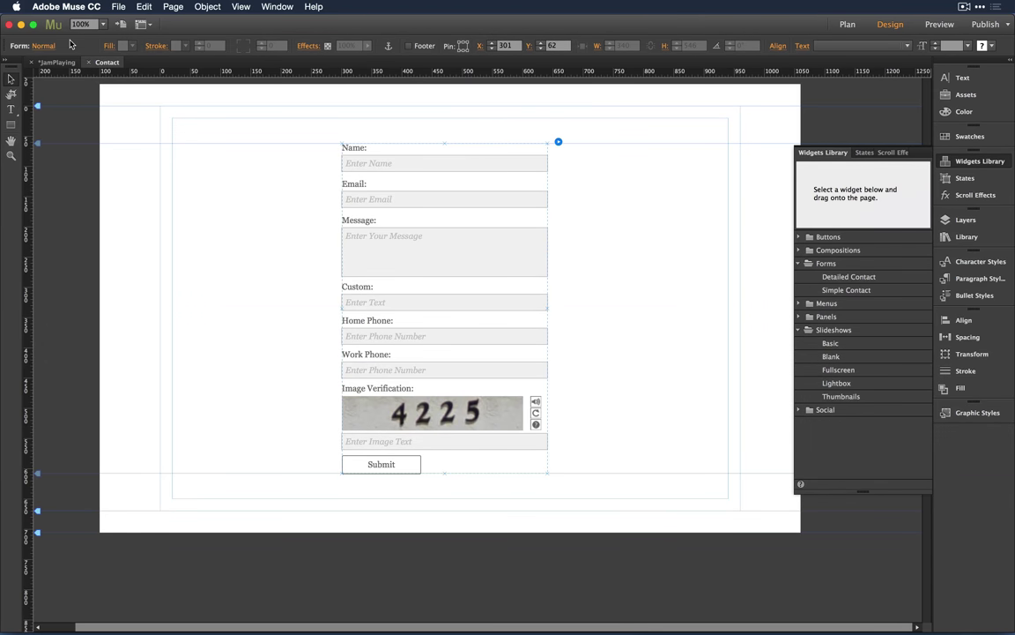
left_click(469, 157)
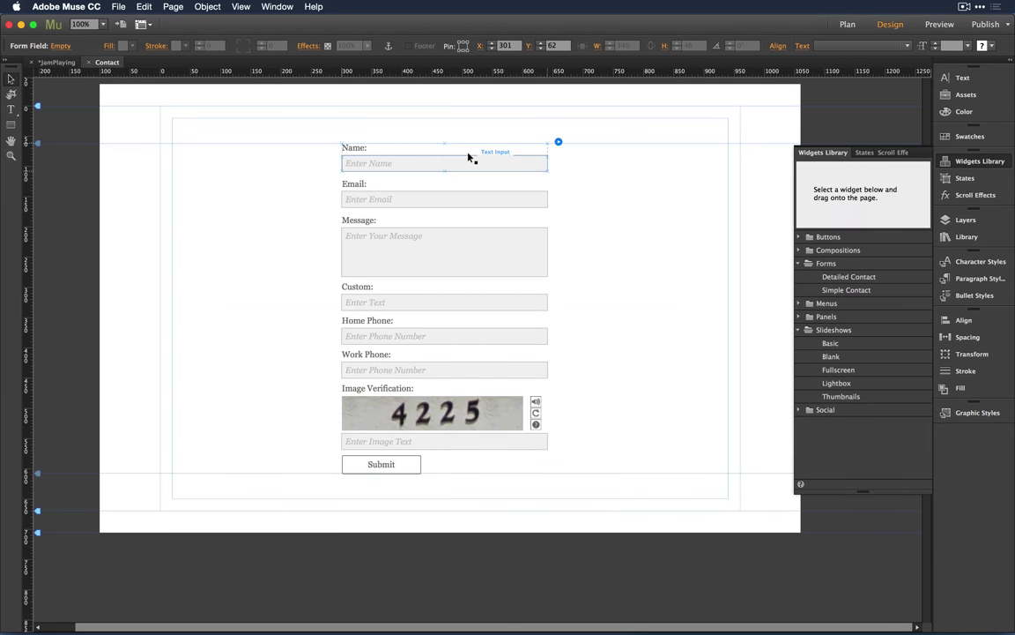
right_click(470, 157)
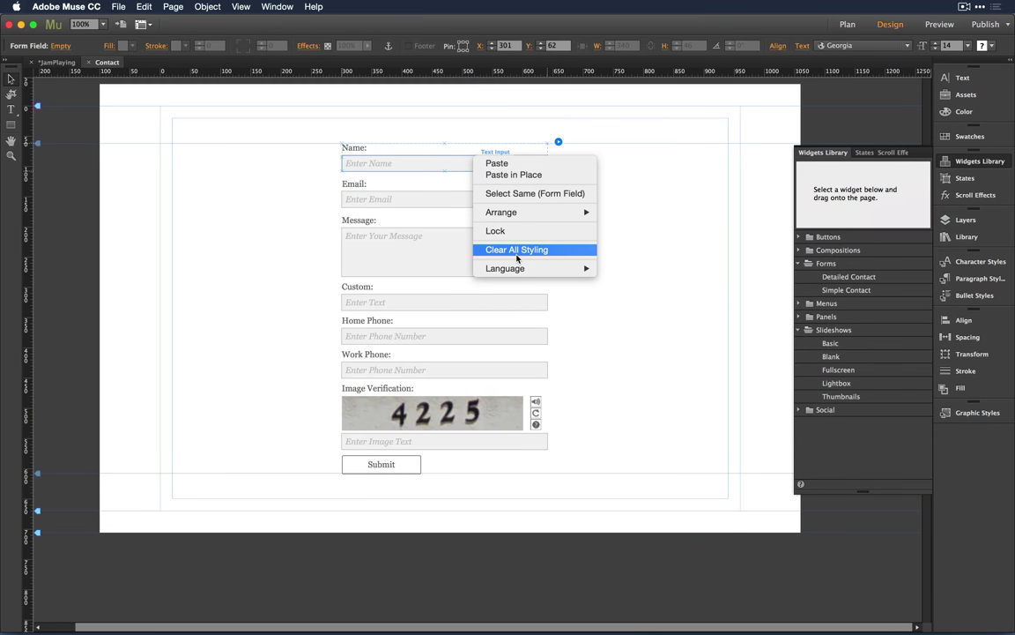
left_click(654, 241)
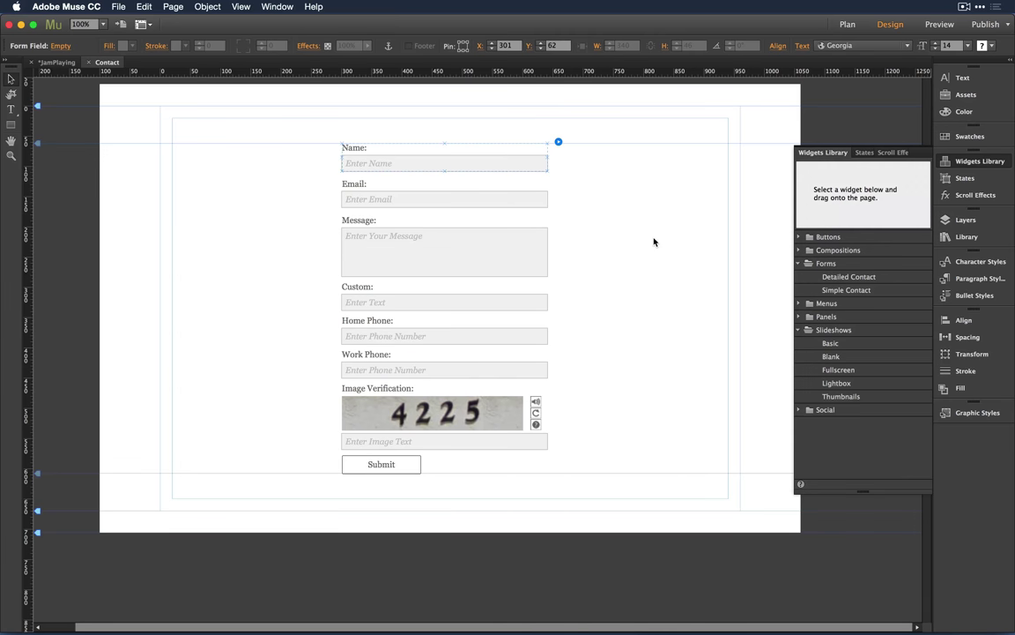
left_click(567, 170)
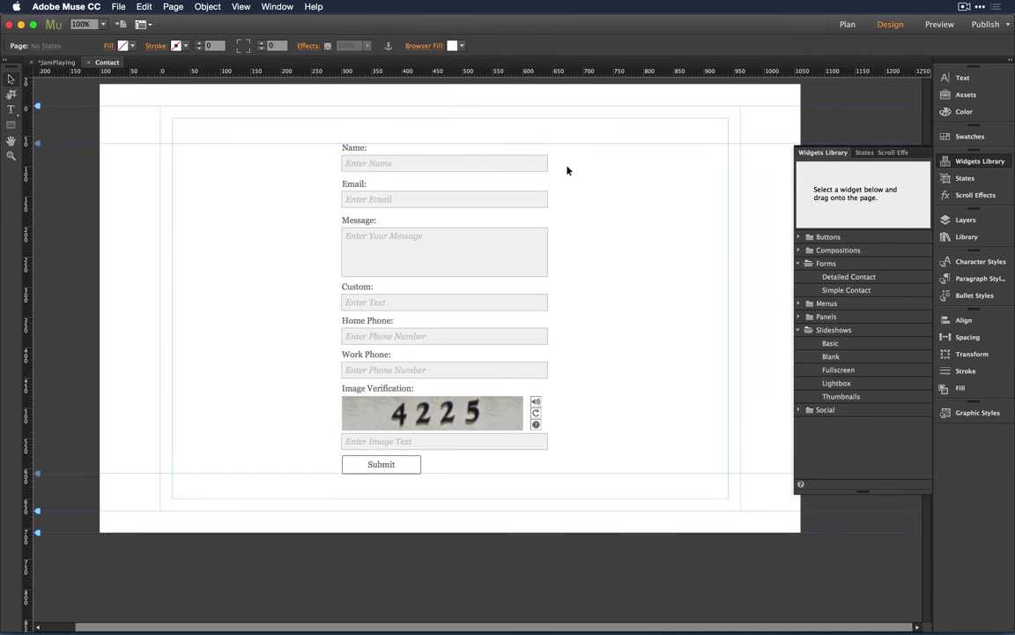
left_click(501, 163)
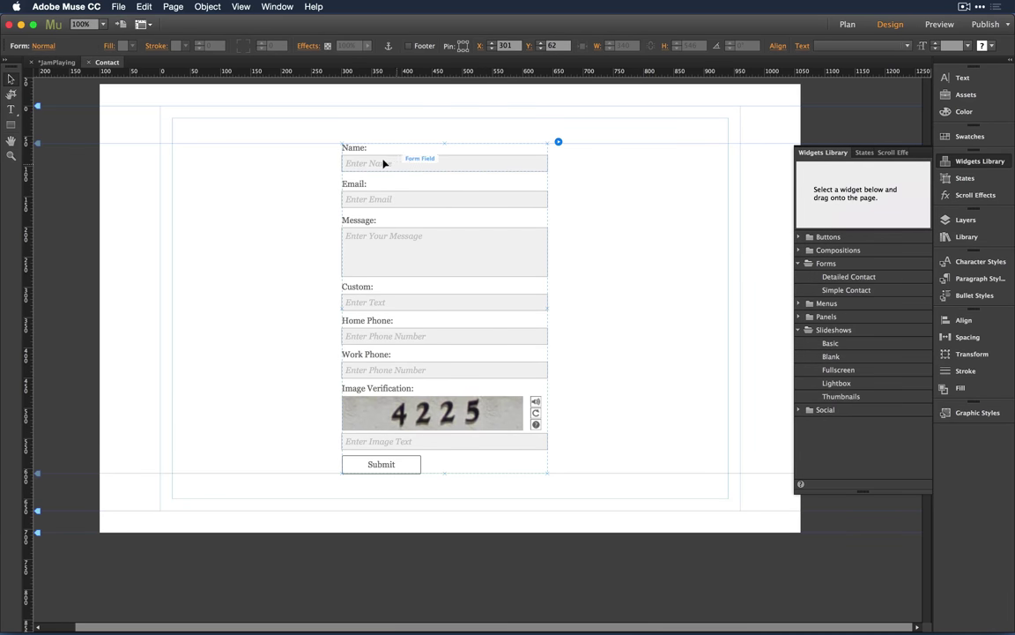
left_click(498, 158)
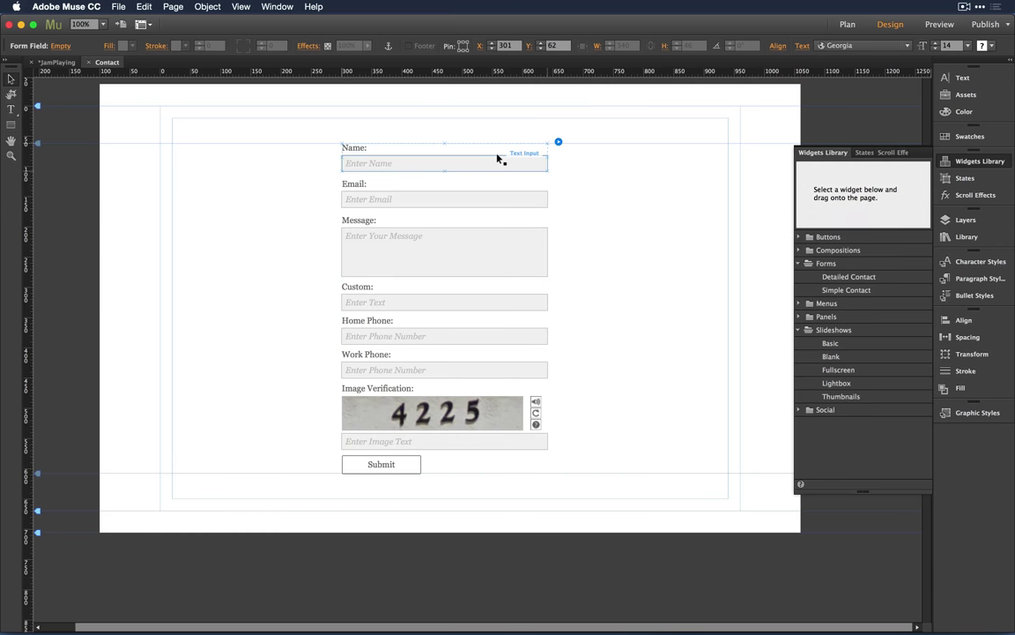
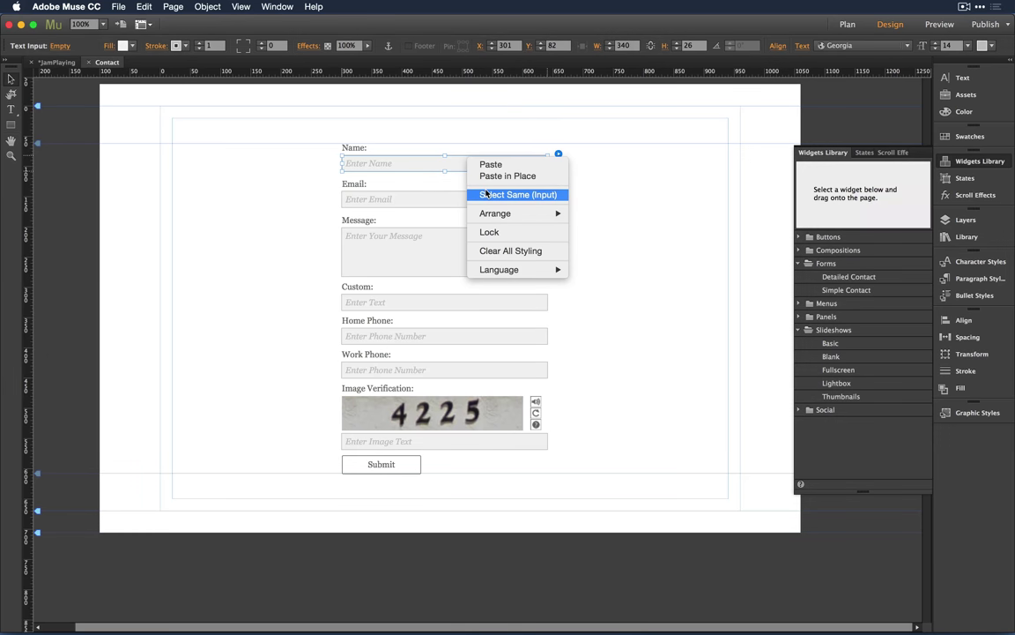
Step: Select all the form's input fields and shift them slightly right of their labels
left_click(486, 194)
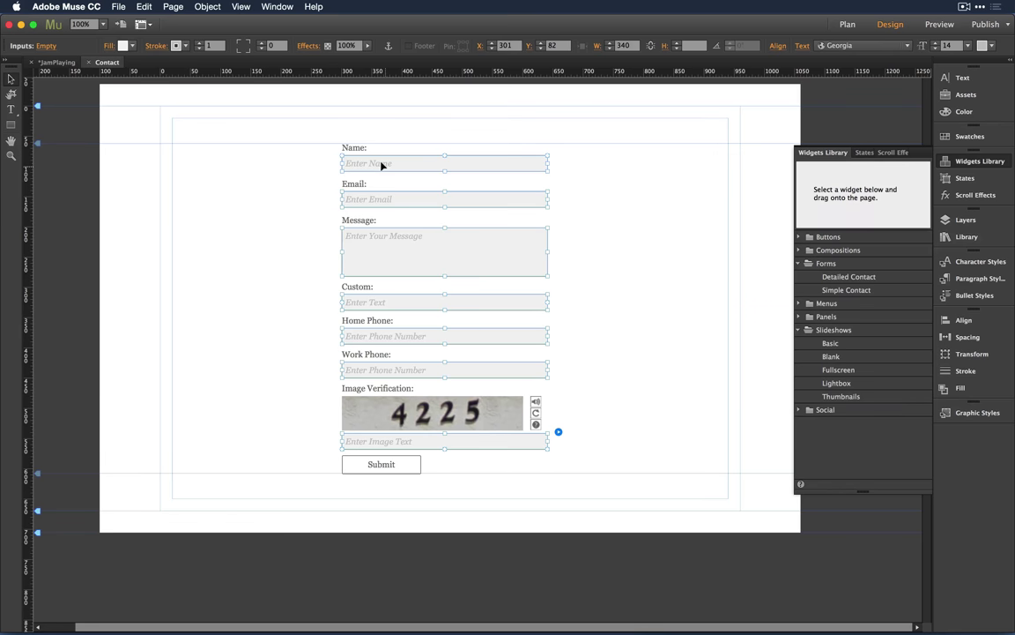
left_click_drag(381, 165, 389, 163)
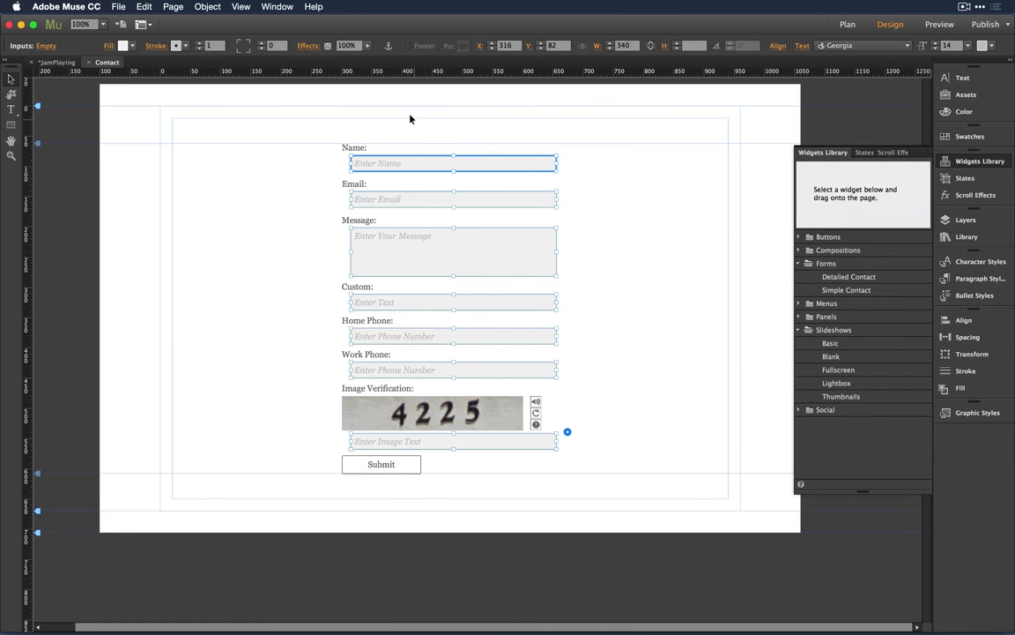
left_click(408, 118)
Step: Select every label like the Name label and nudge them all a few pixels down
left_click(357, 148)
left_click(353, 148)
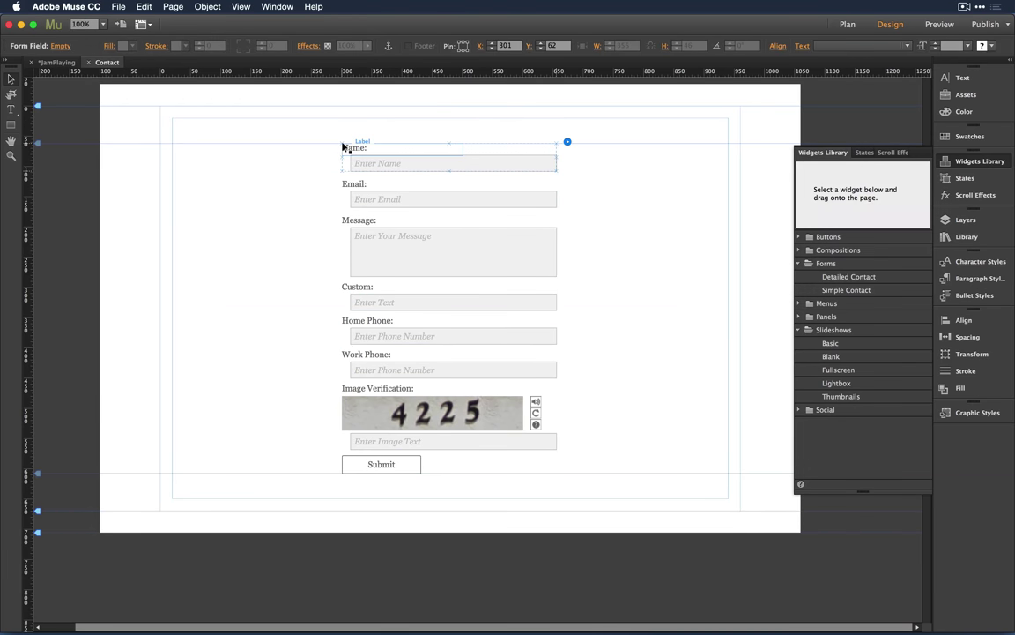
left_click(349, 148)
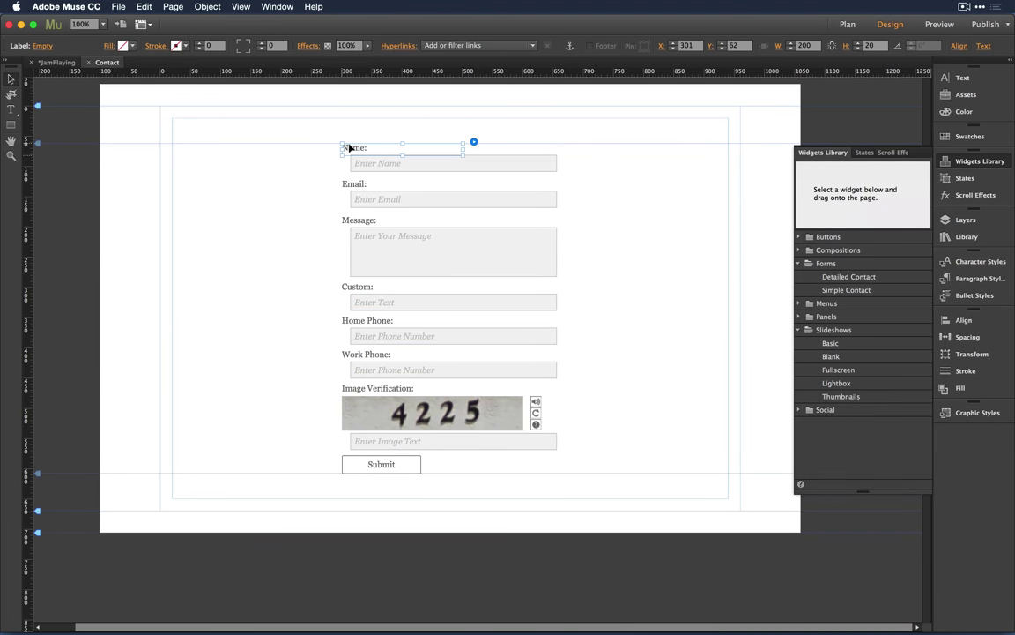
left_click(352, 148)
left_click(358, 147)
right_click(358, 147)
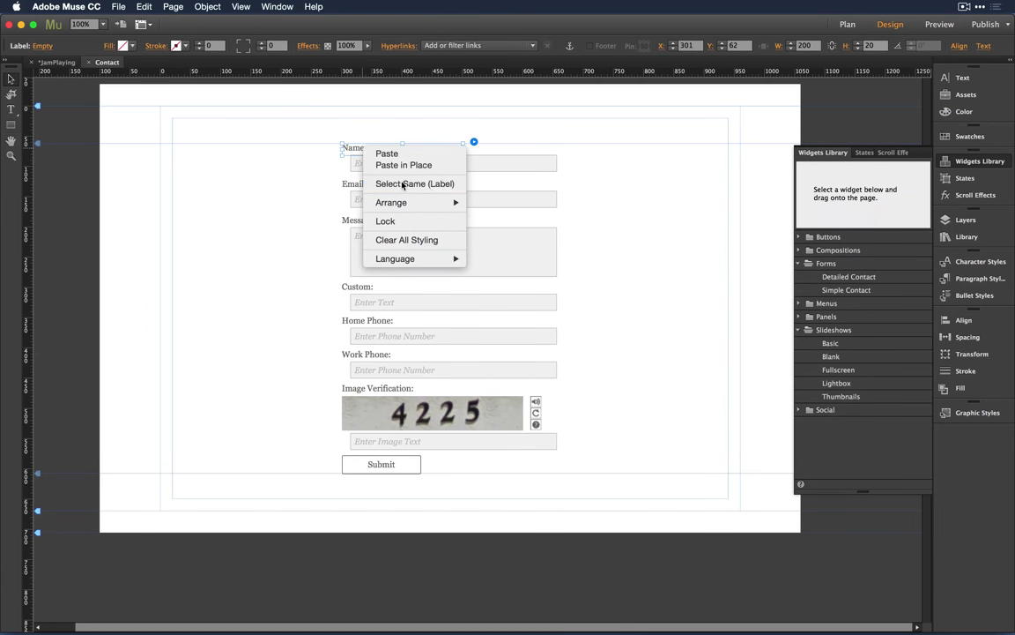
left_click(365, 167)
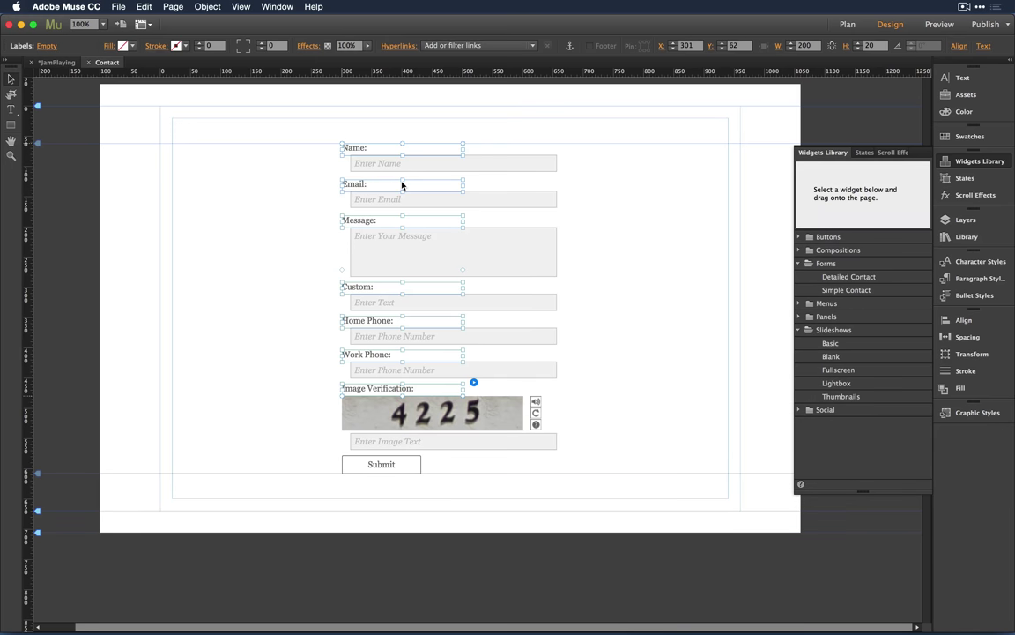
key("Down")
key("Down")
key("Down")
key("Down")
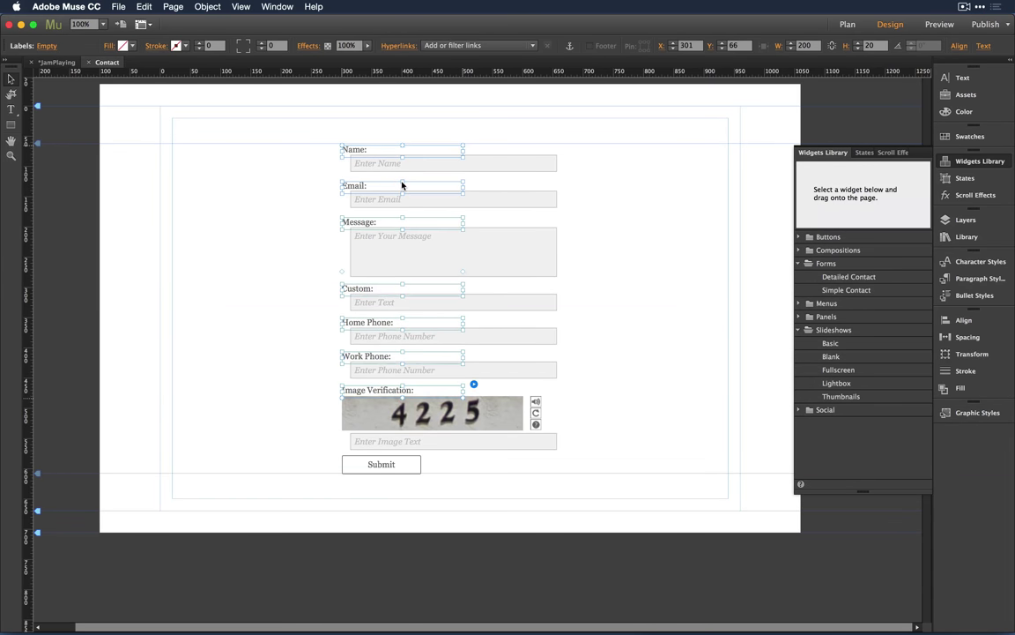
left_click(658, 148)
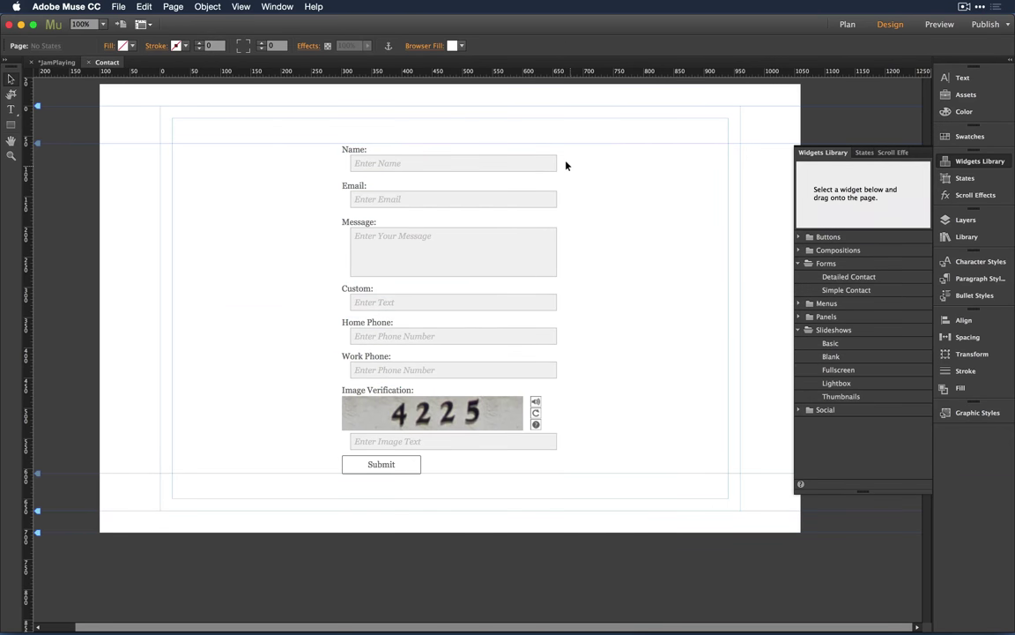
Step: Delete the Custom and Work Phone fields from the contact form
left_click(467, 160)
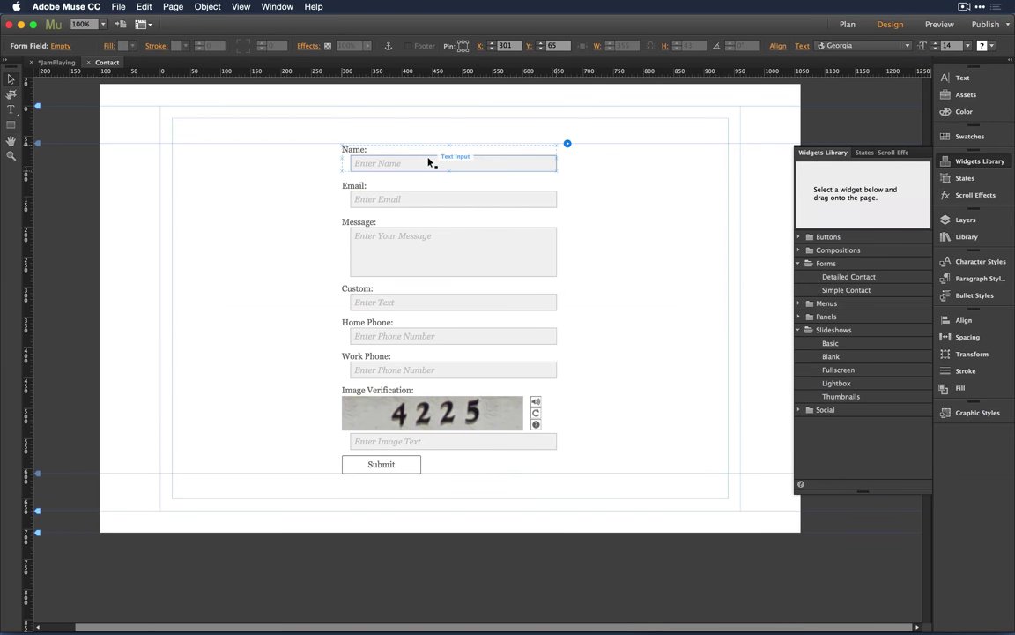
right_click(429, 162)
key("Escape")
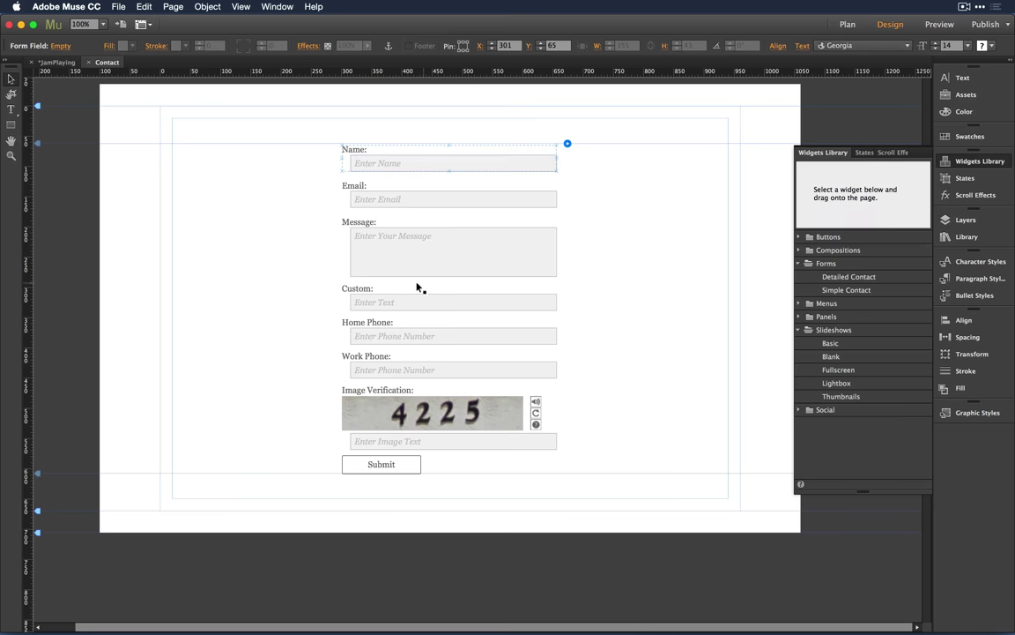
left_click(415, 295)
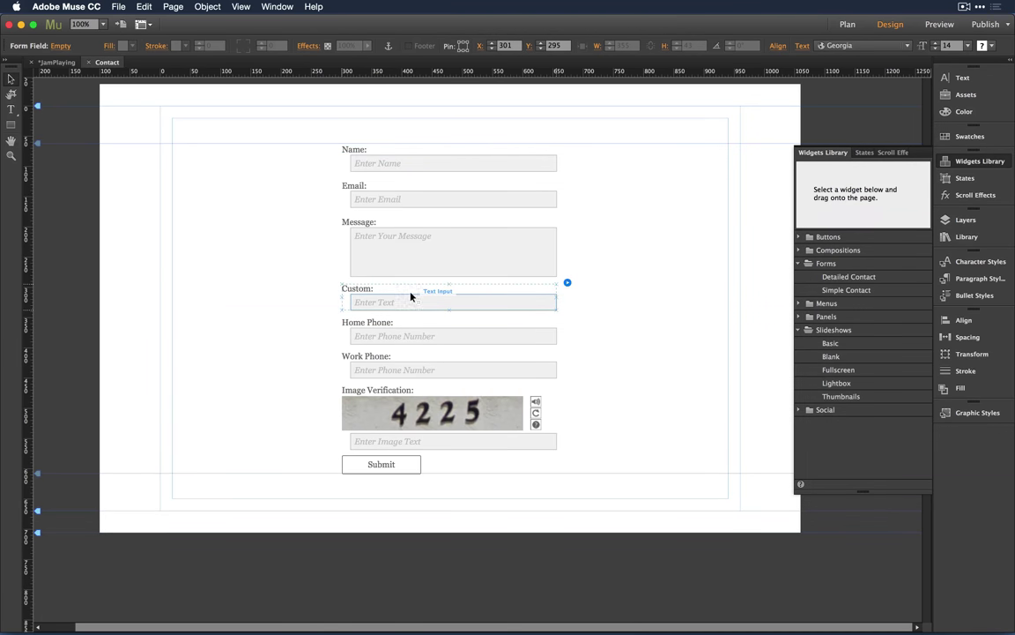
left_click_drag(411, 297, 423, 372)
key("Delete")
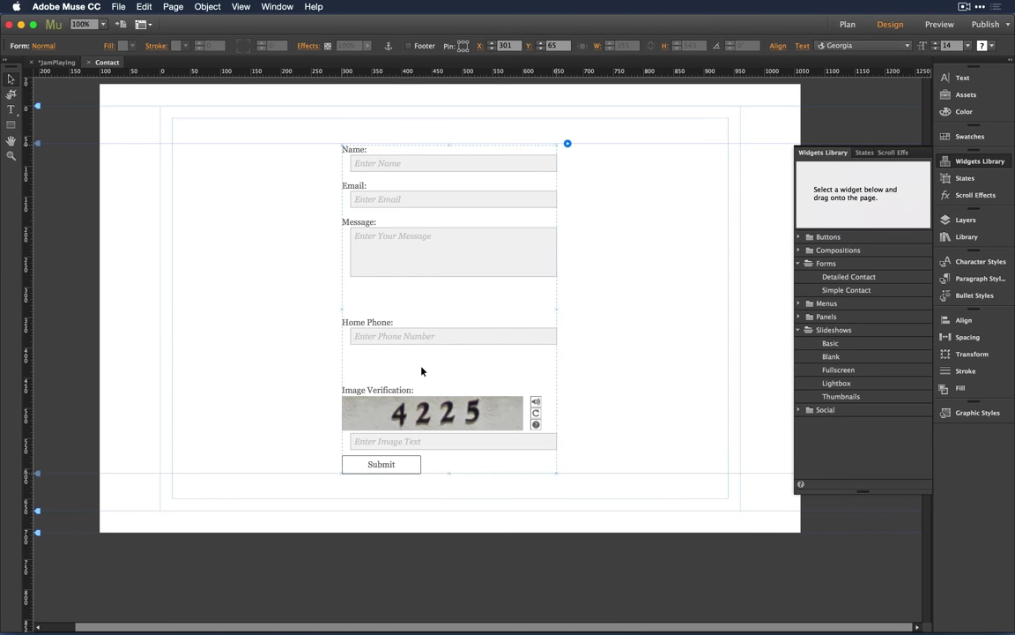
Step: Move Image Verification to the form's upper right and shift the whole form up-left
left_click(428, 400)
left_click_drag(429, 399, 702, 236)
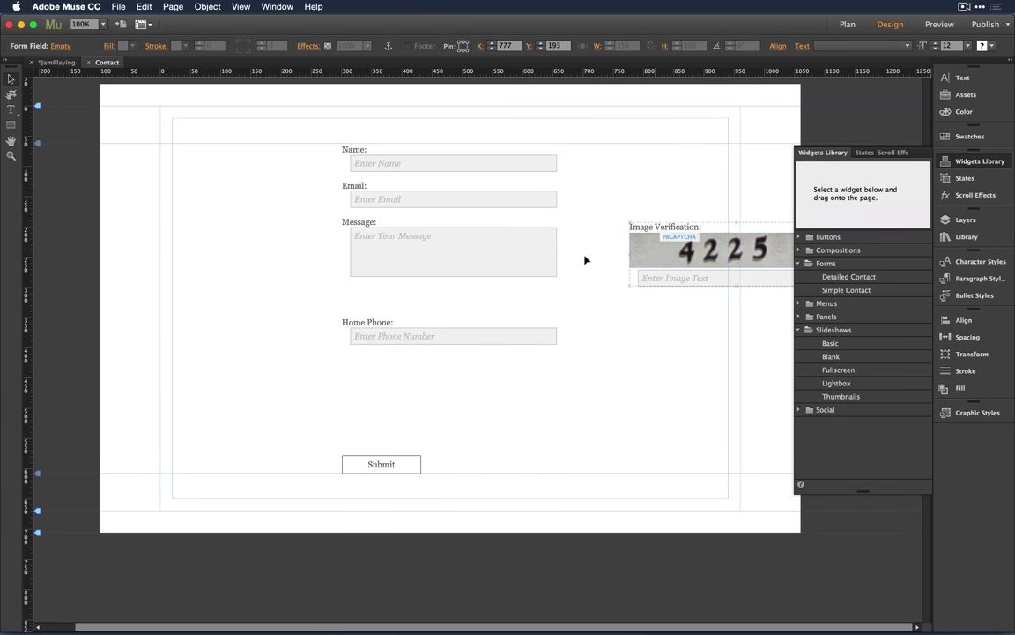
left_click(627, 329)
left_click_drag(529, 174, 385, 151)
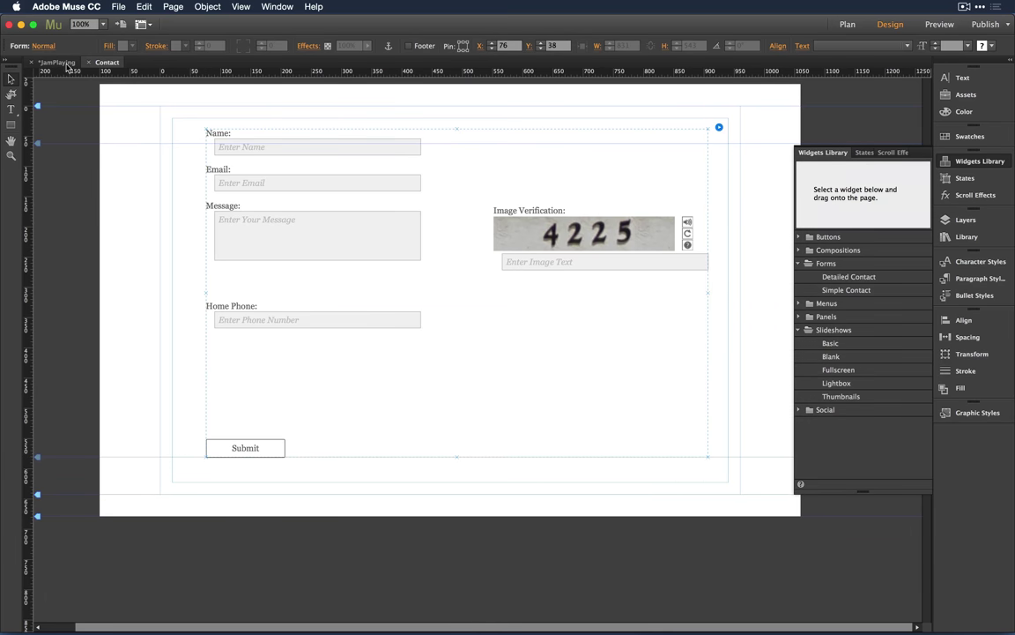
Step: Preview the form's Submit Error state
left_click(40, 46)
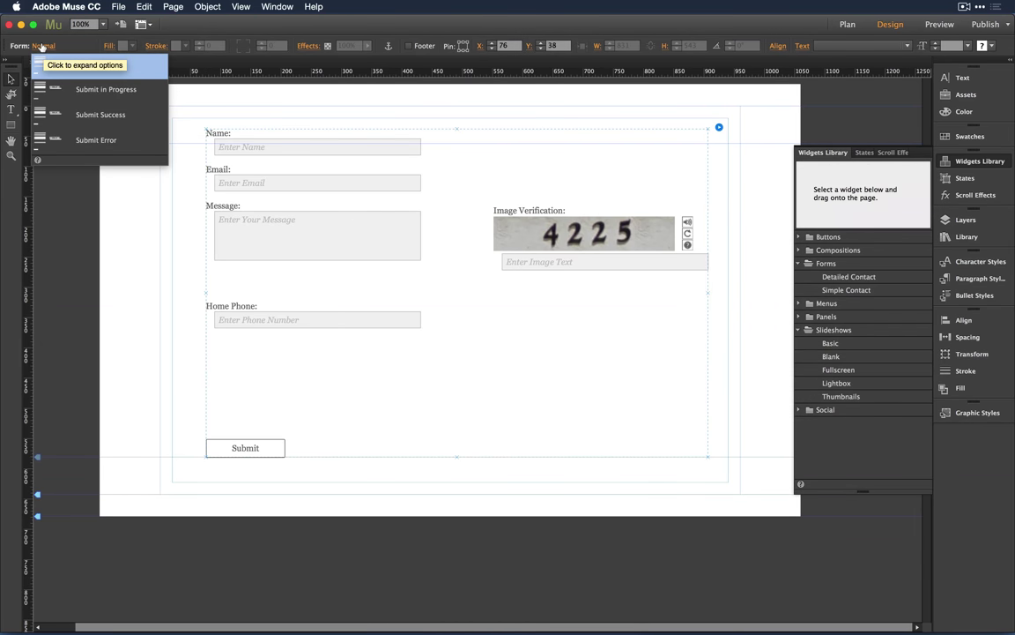
left_click(64, 143)
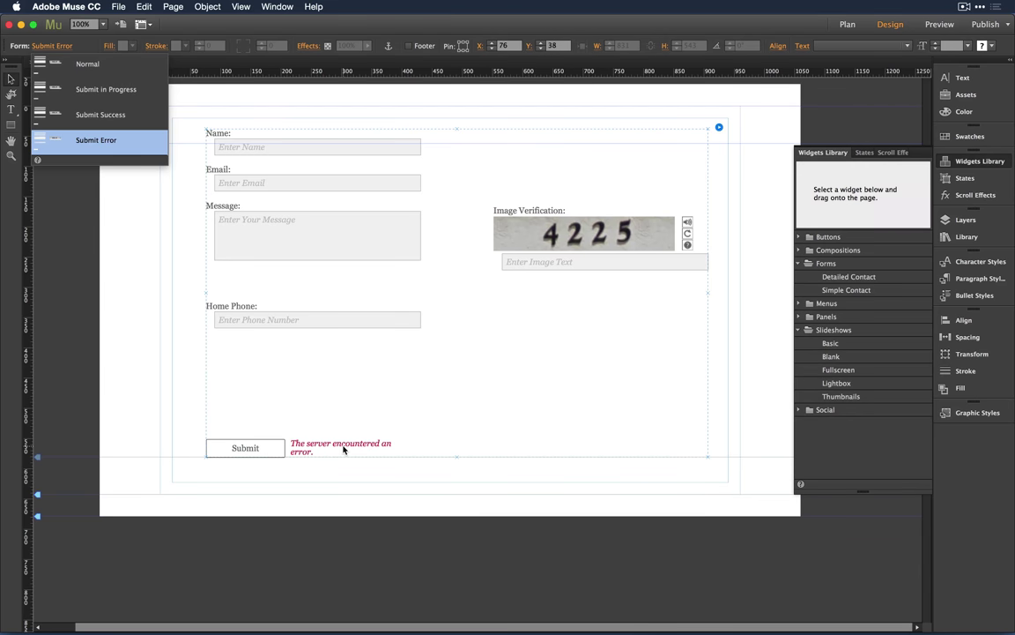
left_click(297, 417)
Step: Move the Submit button to the right side, beside the Home Phone row
left_click(251, 443)
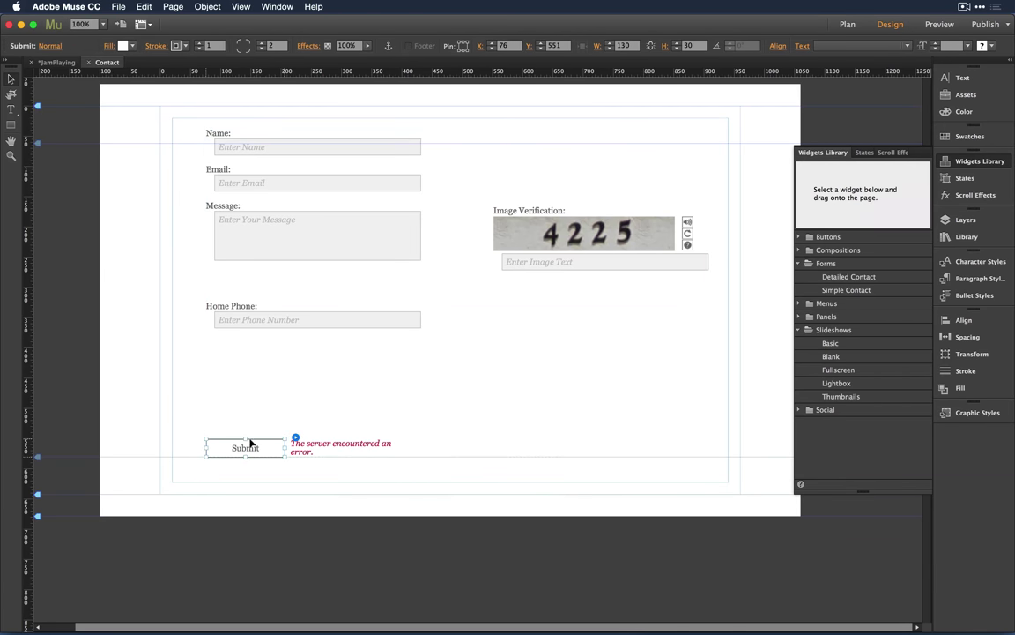
left_click_drag(251, 444, 660, 301)
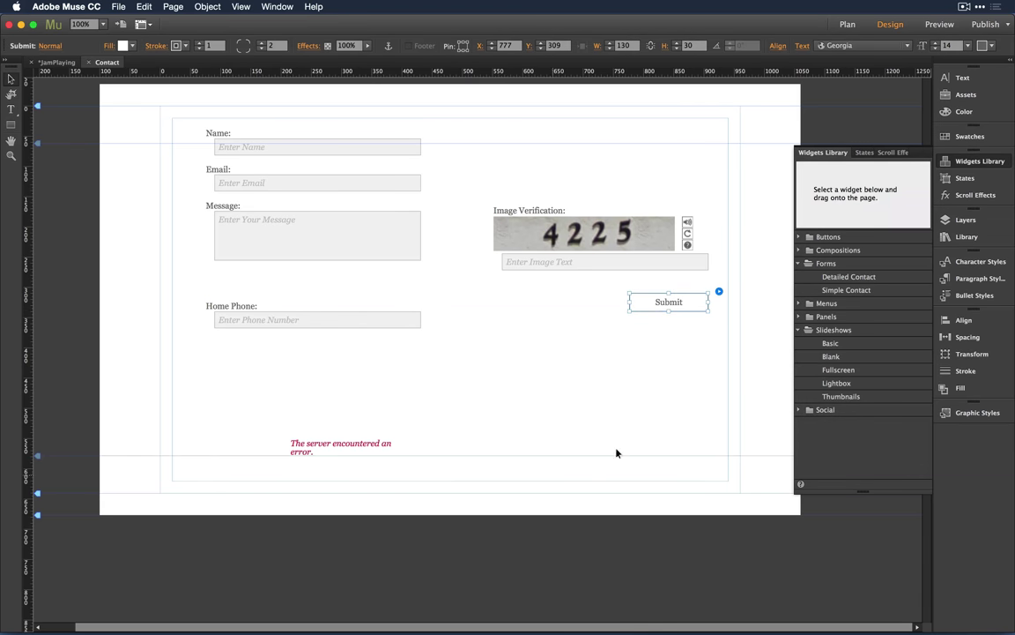
left_click(560, 398)
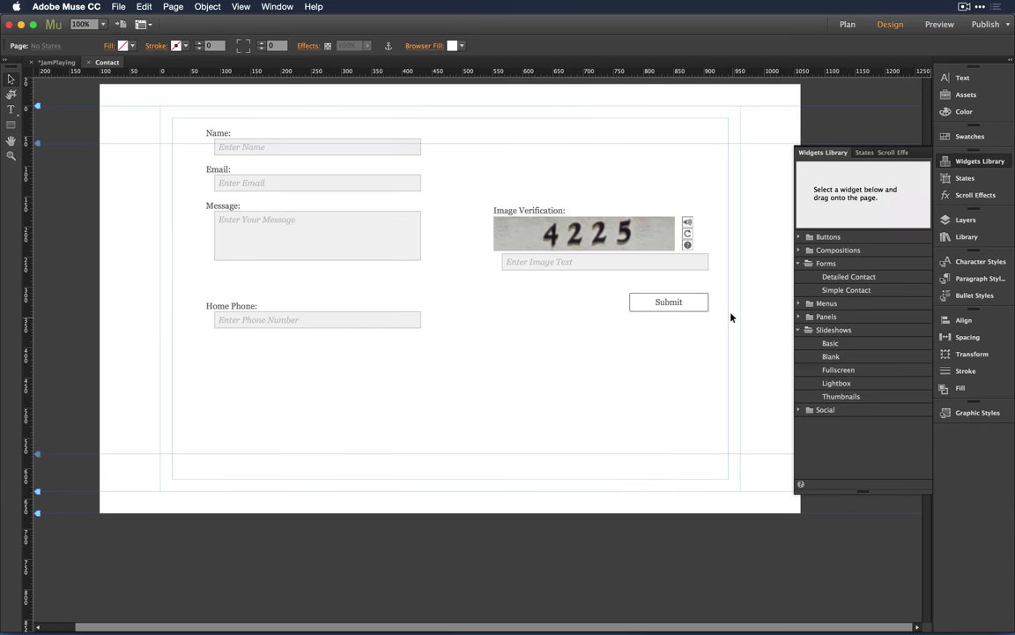
Step: Nudge the contact form up-left until it sits at X 59, Y 20 on the page
left_click(404, 236)
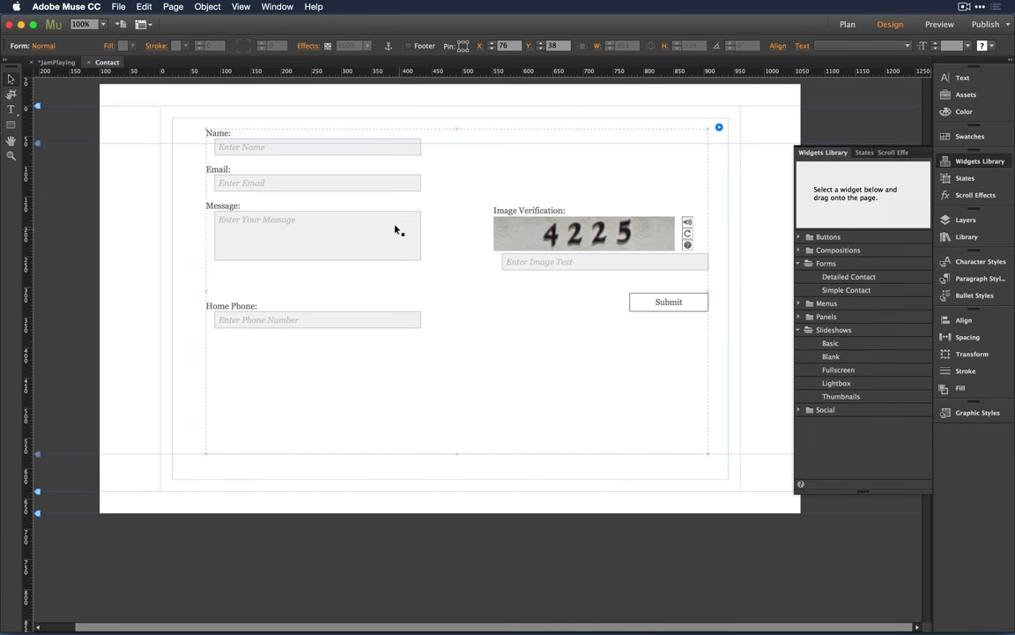
left_click_drag(363, 245, 376, 222)
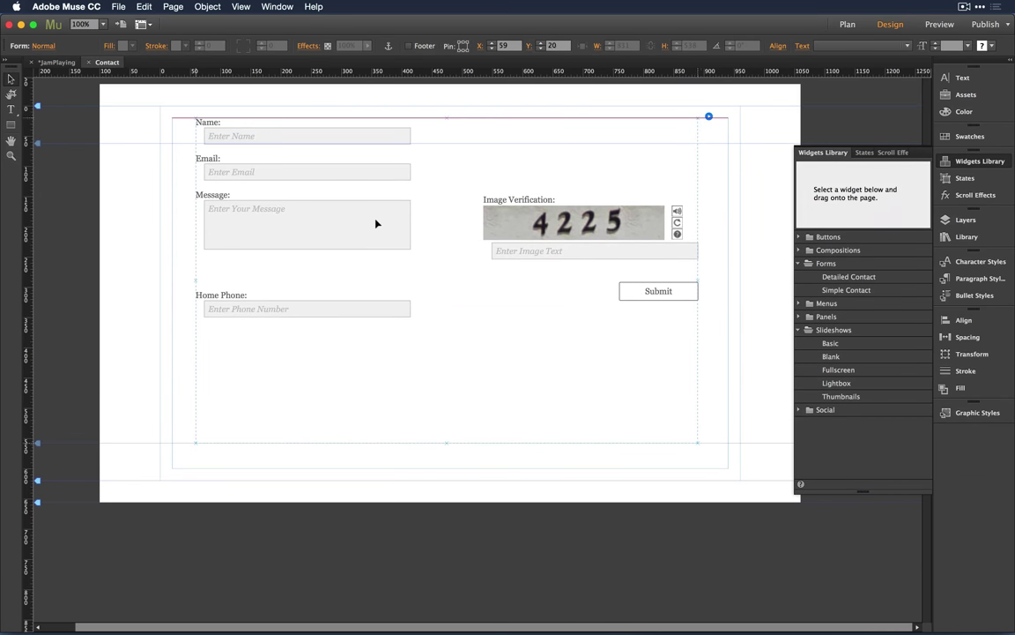
left_click(376, 222)
left_click(438, 403)
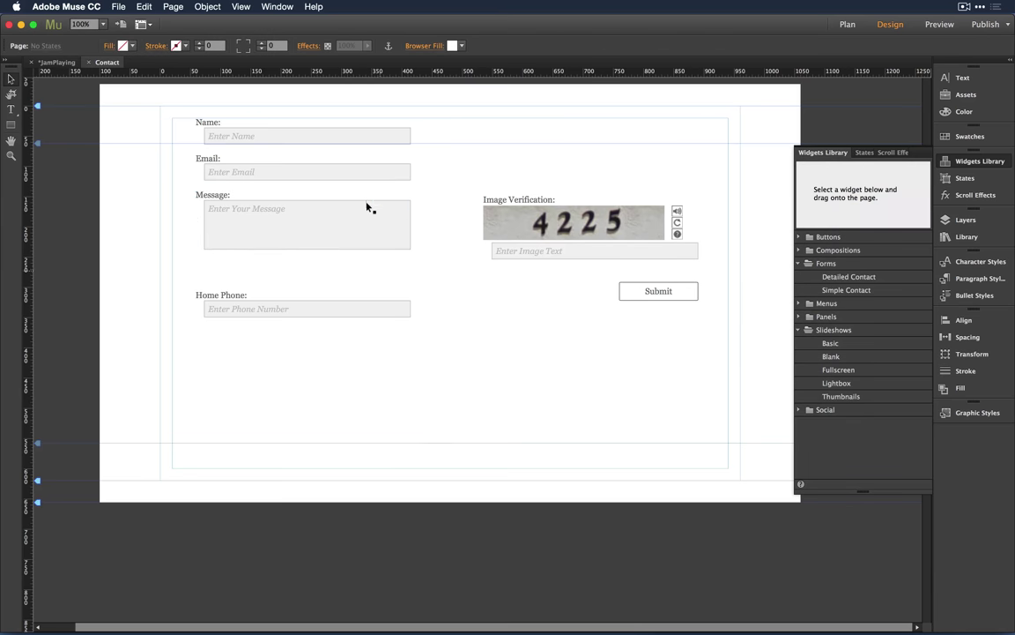
left_click(358, 135)
left_click(358, 135)
left_click(427, 397)
left_click(379, 135)
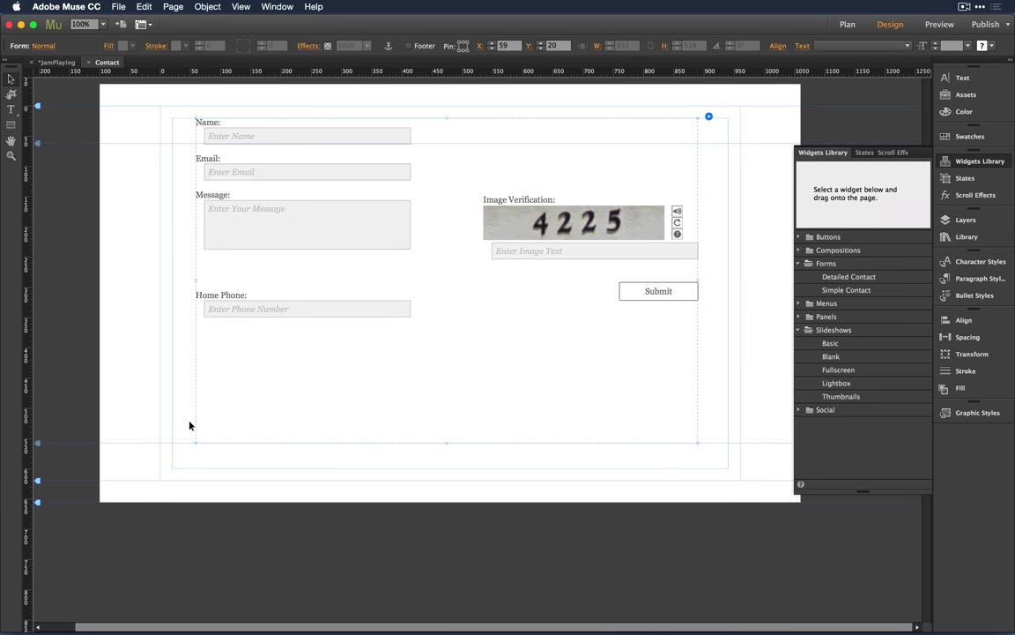
left_click(40, 45)
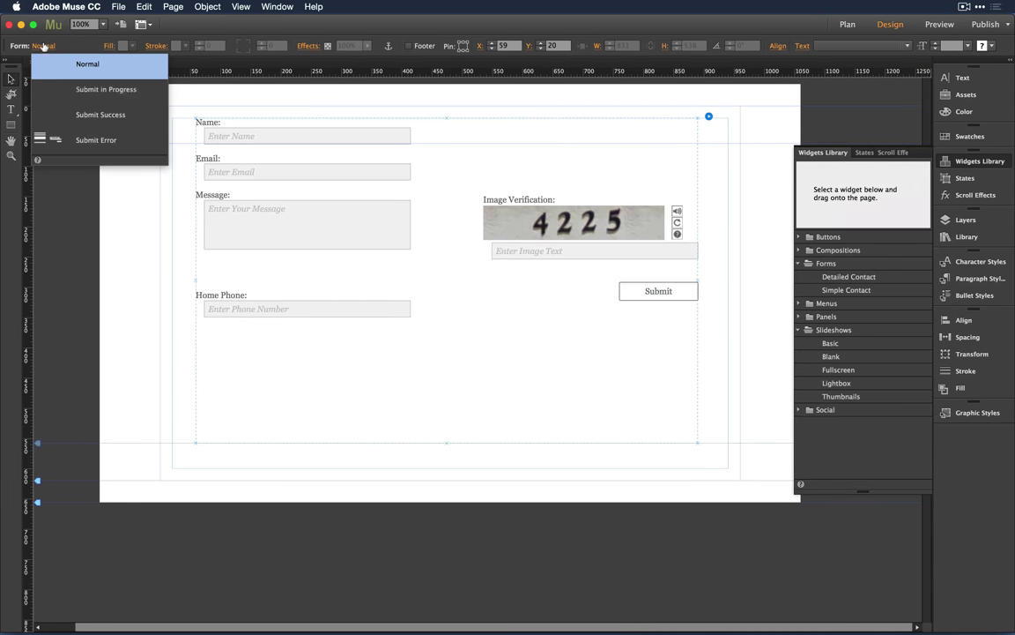
Step: Show the Submit Error state and move the status message up and right, below Home Phone
left_click(72, 139)
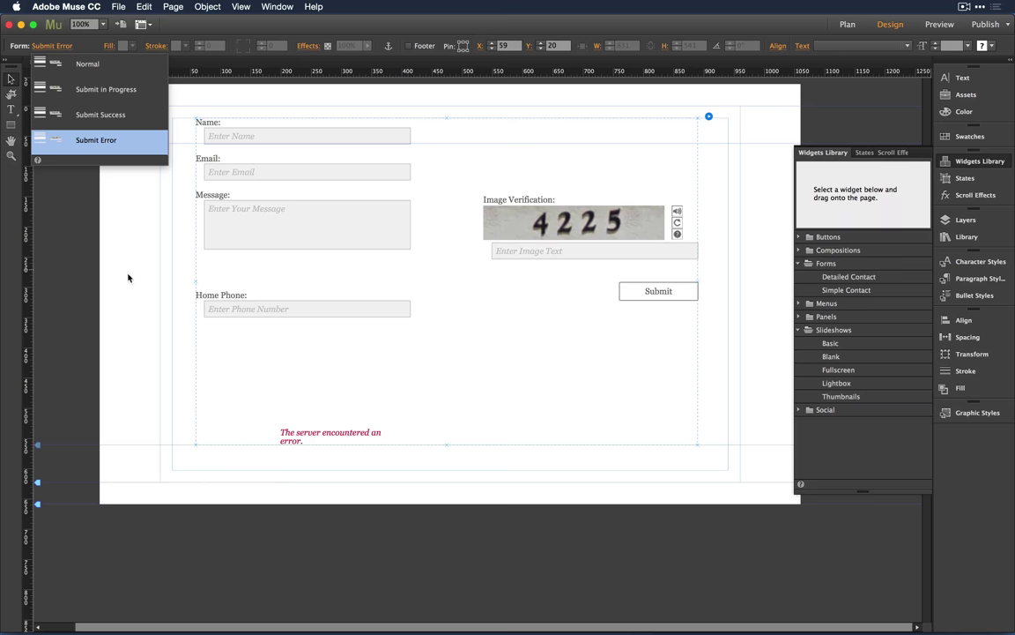
left_click(282, 434)
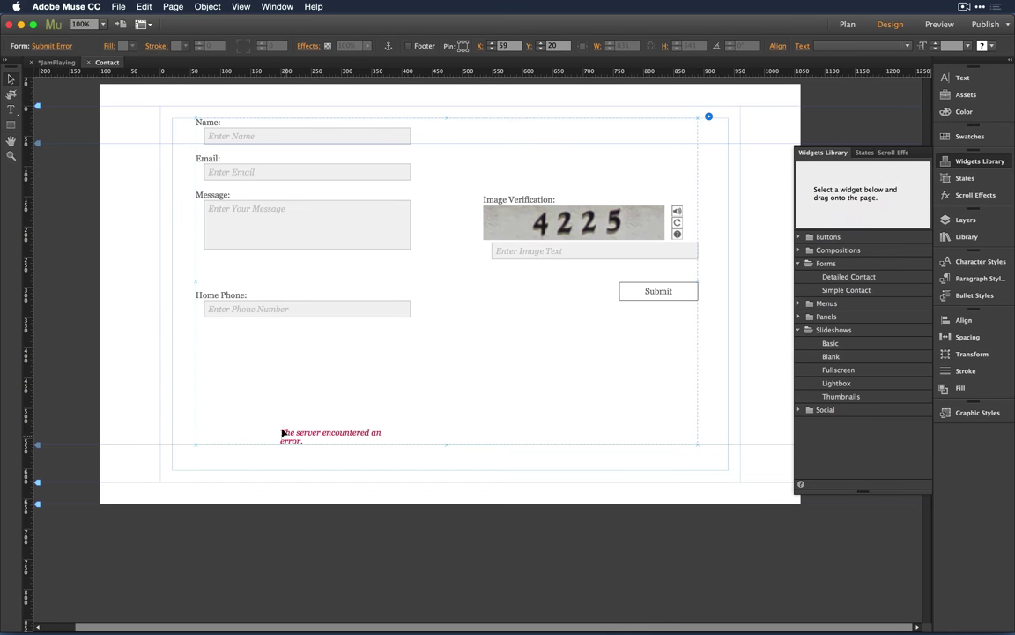
left_click_drag(283, 433, 353, 356)
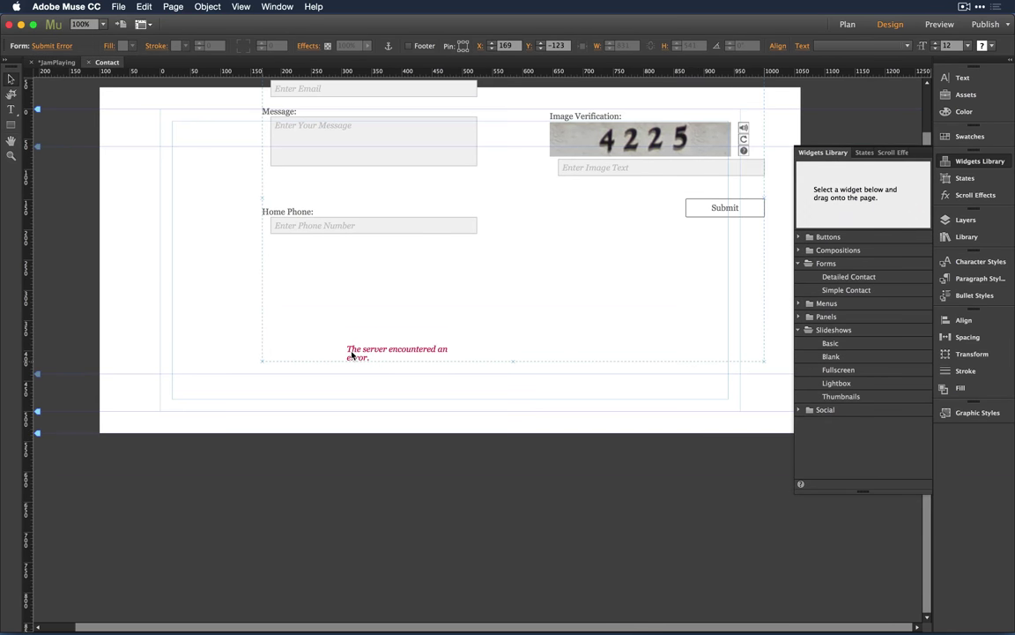
key("ctrl+z")
left_click(318, 430)
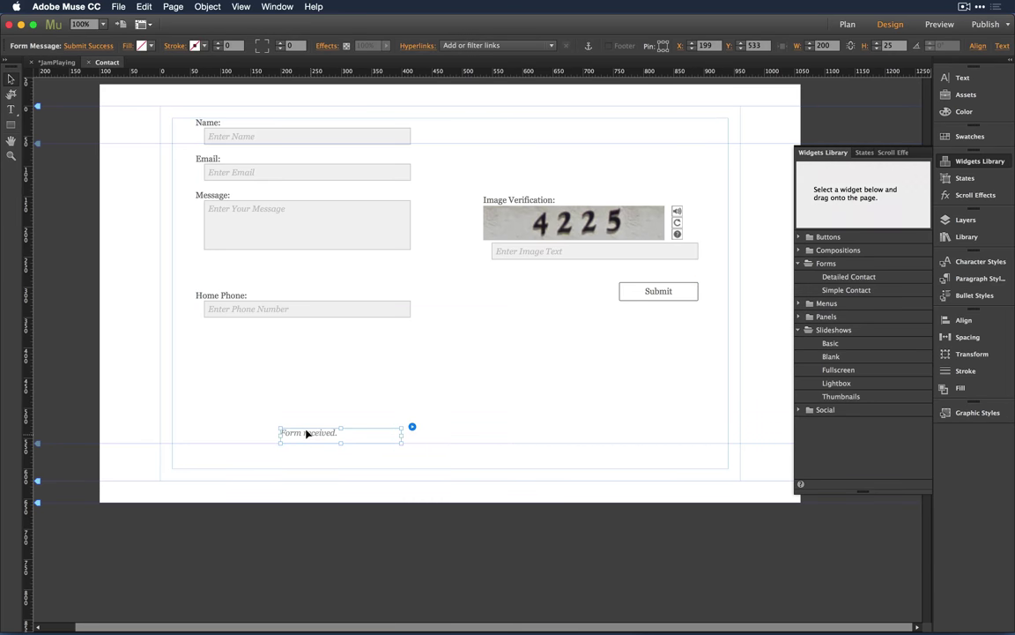
left_click_drag(284, 425, 456, 335)
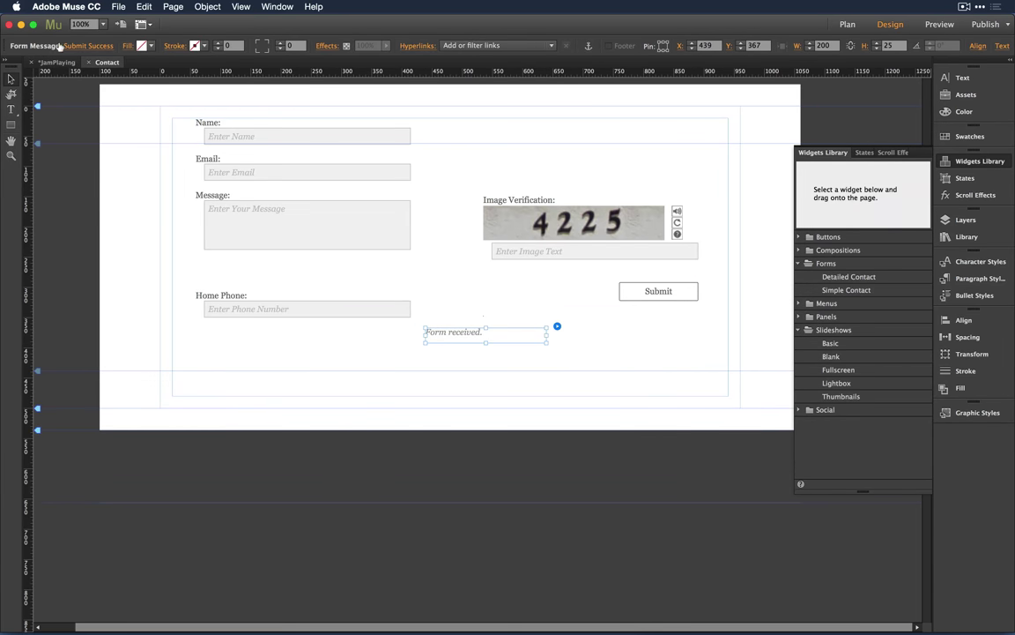
Step: Preview the Submit Error and Submitting Form... messages, then return the form to Normal
left_click(83, 44)
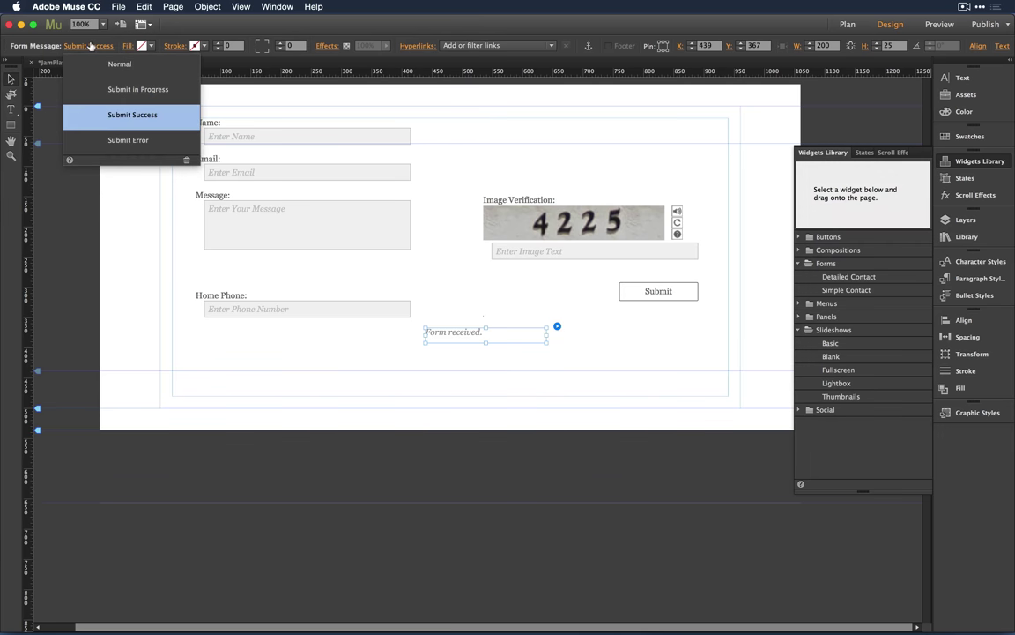
left_click(94, 141)
left_click(126, 92)
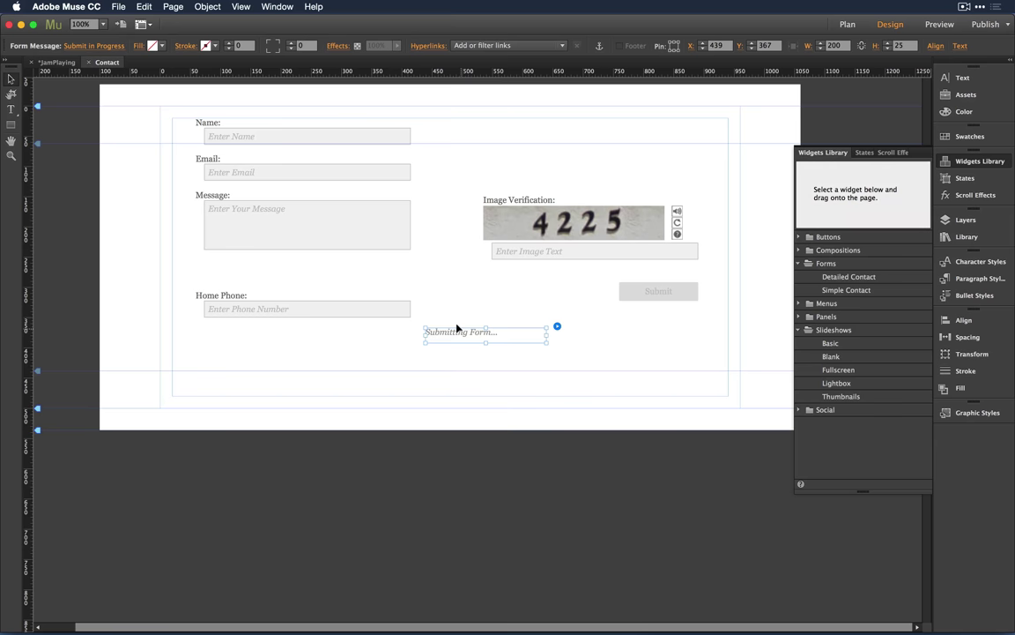
left_click(261, 335)
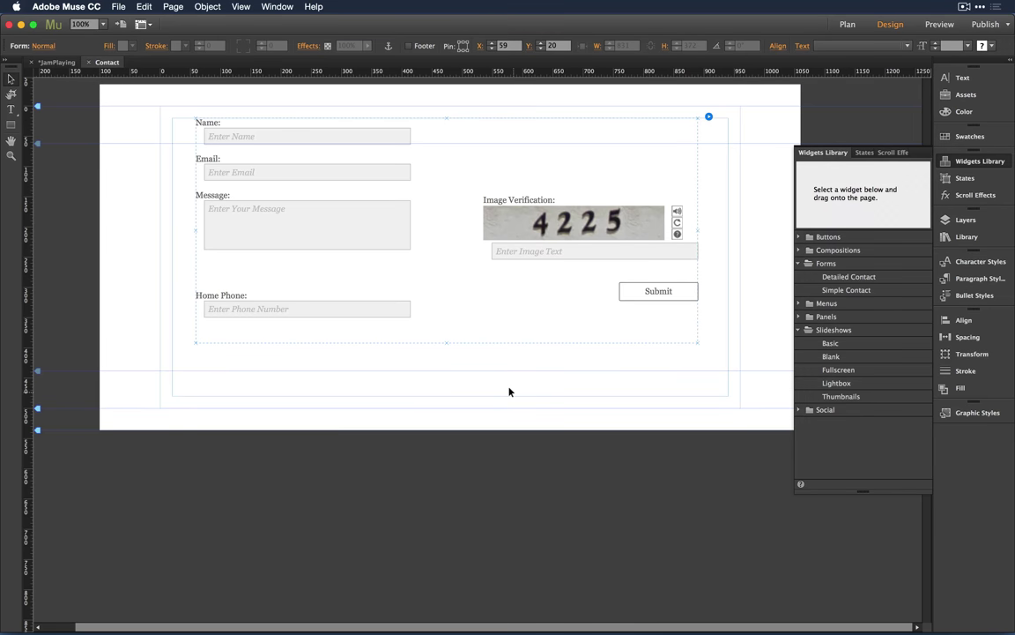
left_click(481, 390)
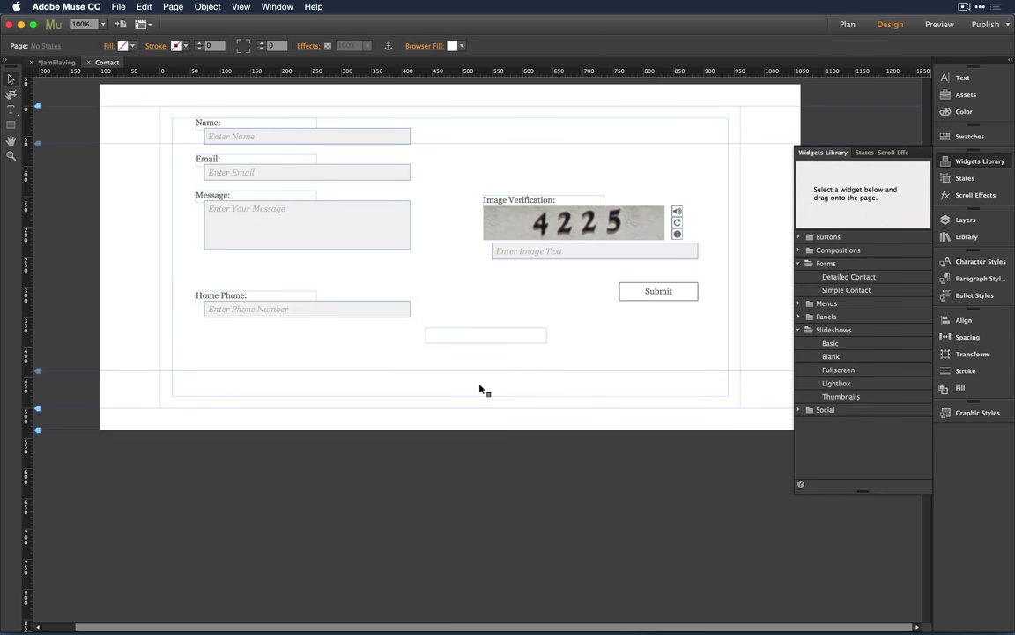
left_click(238, 6)
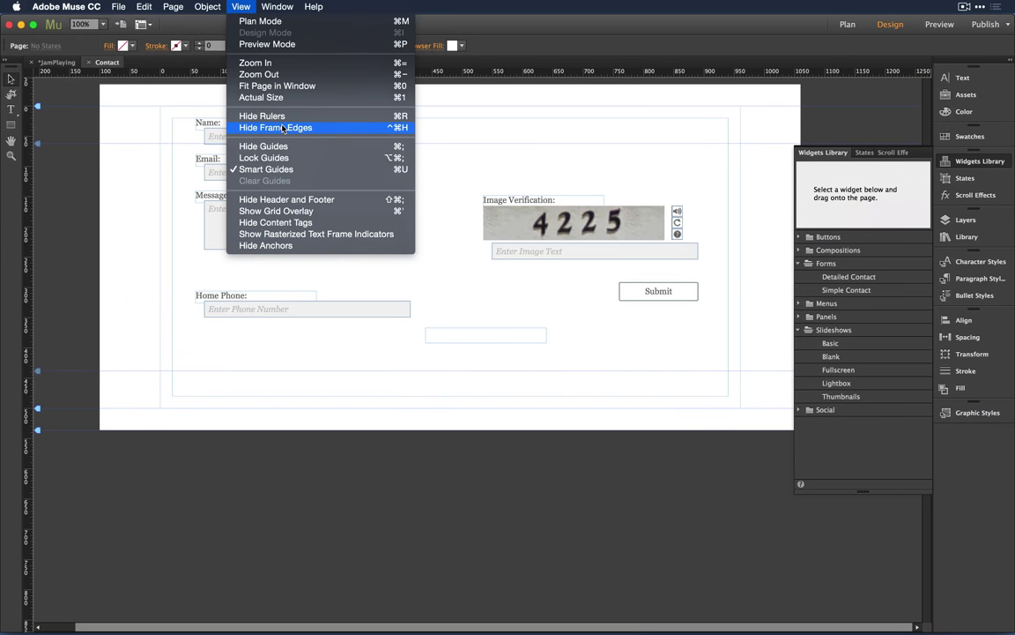
left_click(123, 131)
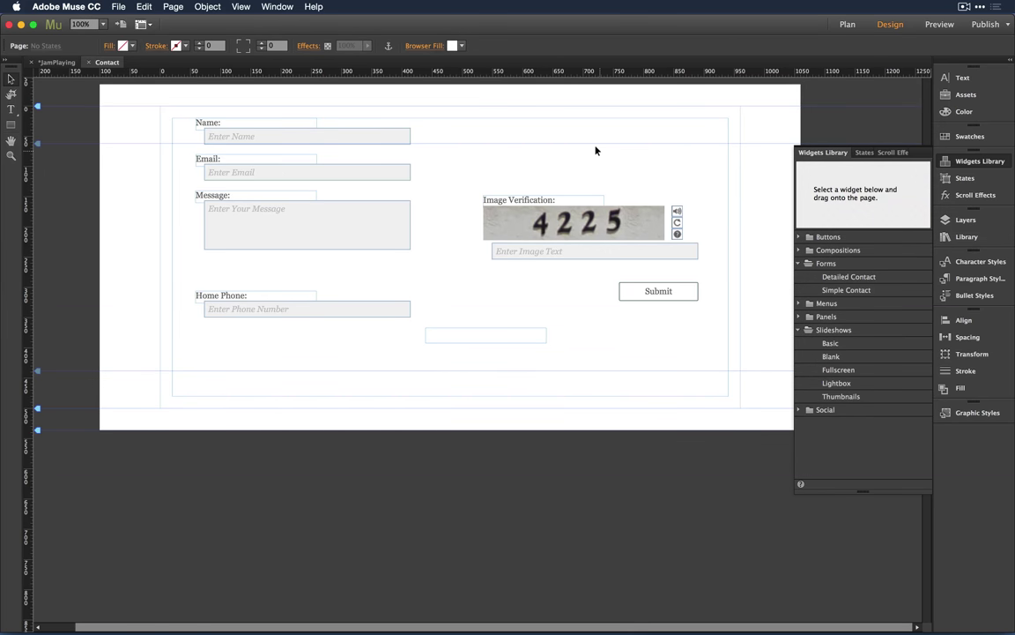
left_click(533, 201)
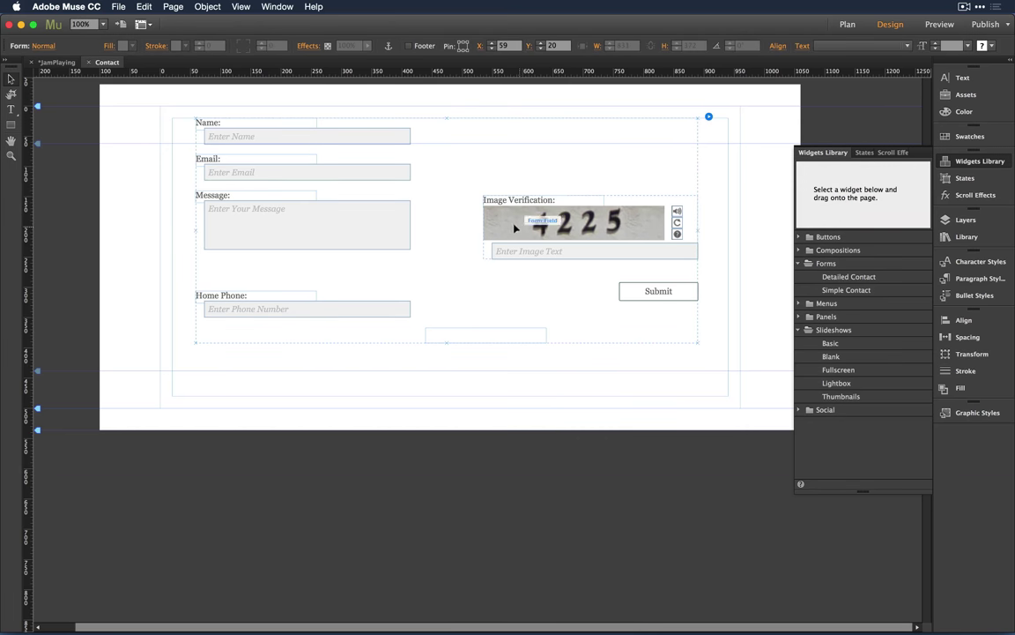
left_click(740, 236)
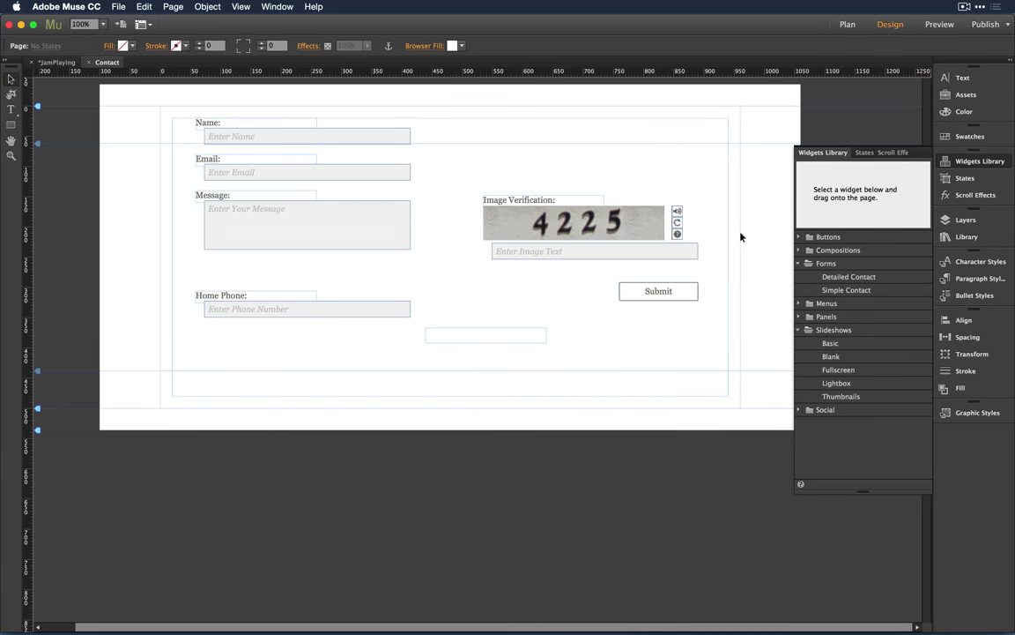
left_click(613, 222)
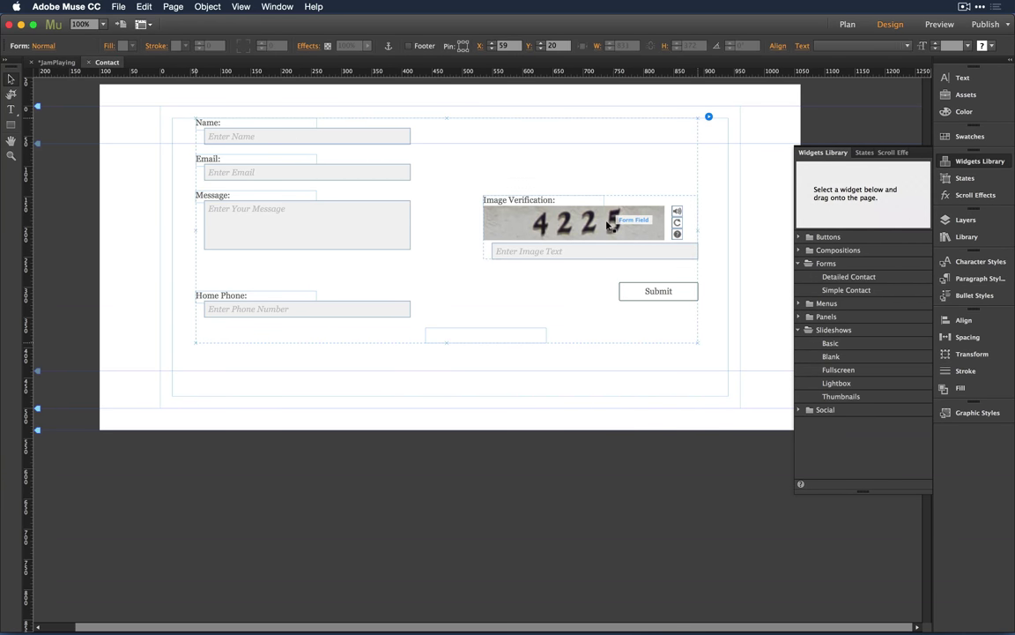
left_click(609, 225)
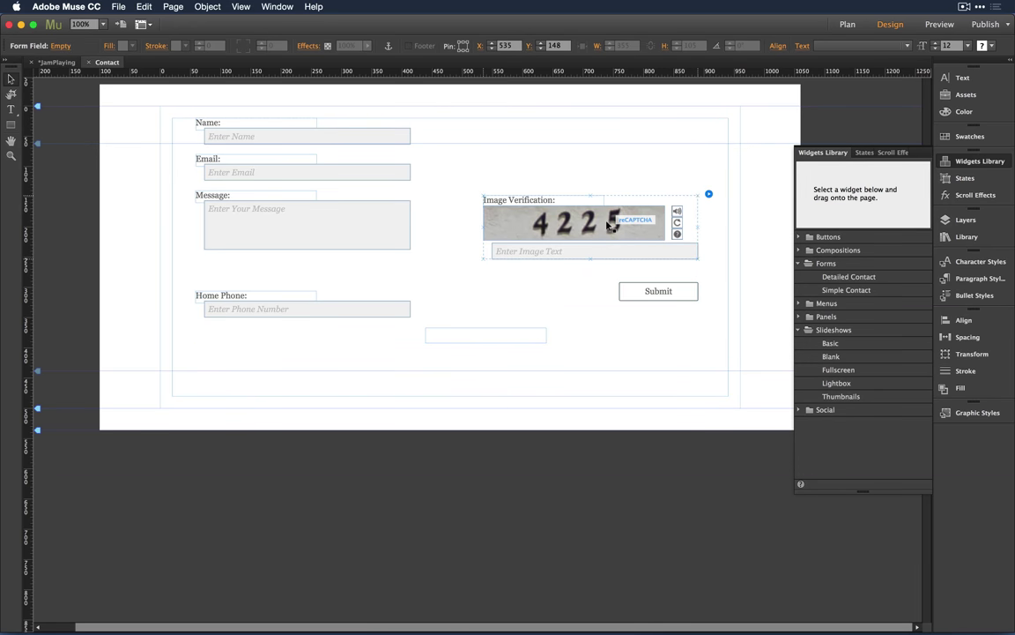
left_click(551, 208)
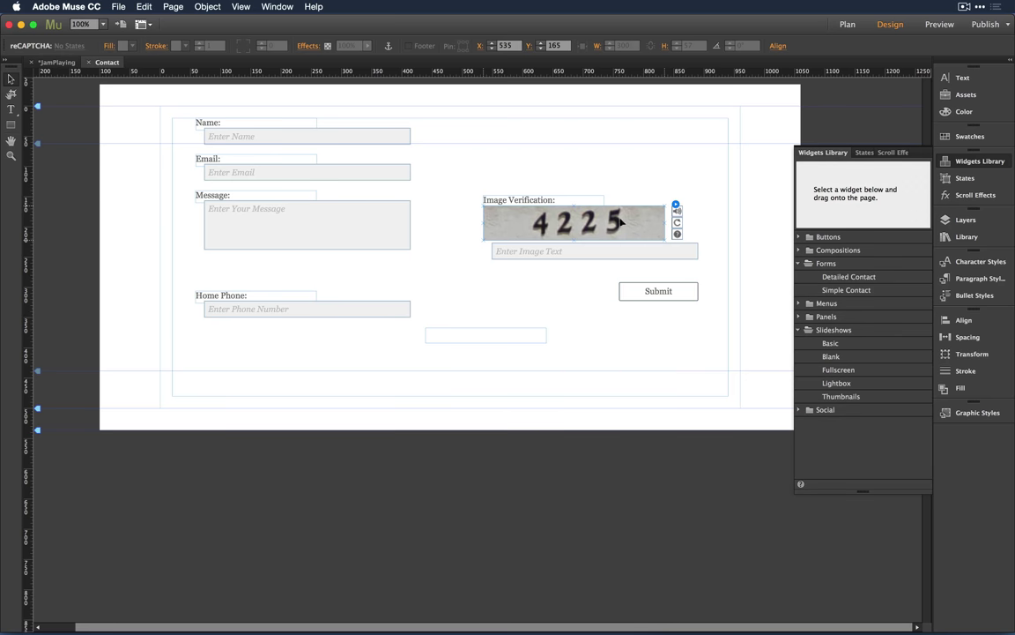
left_click(714, 208)
key("super+Tab")
key("super+Tab")
key("super+Tab")
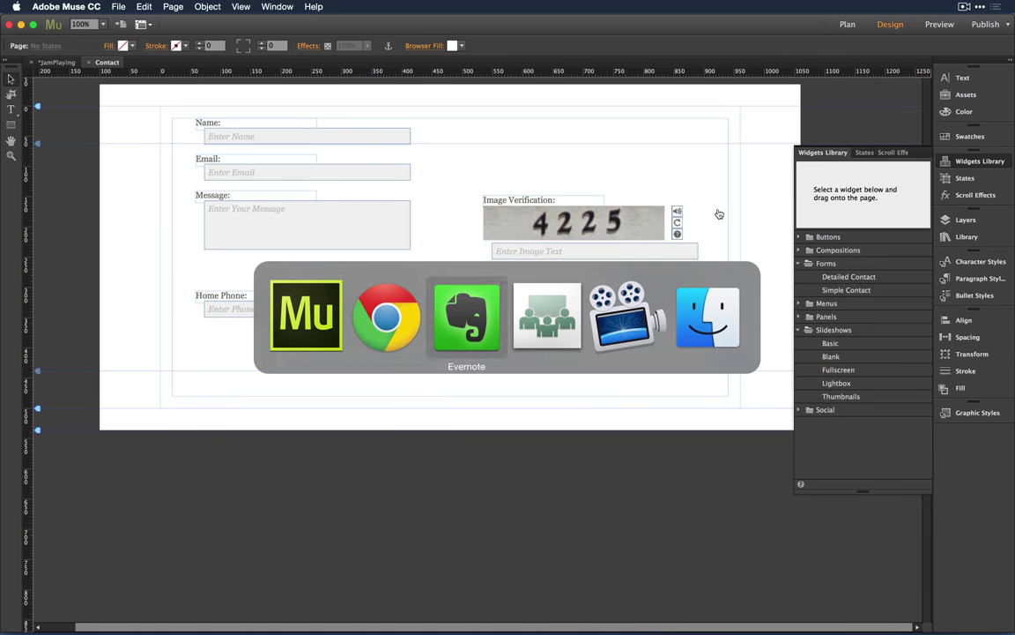
mouse_move(793, 621)
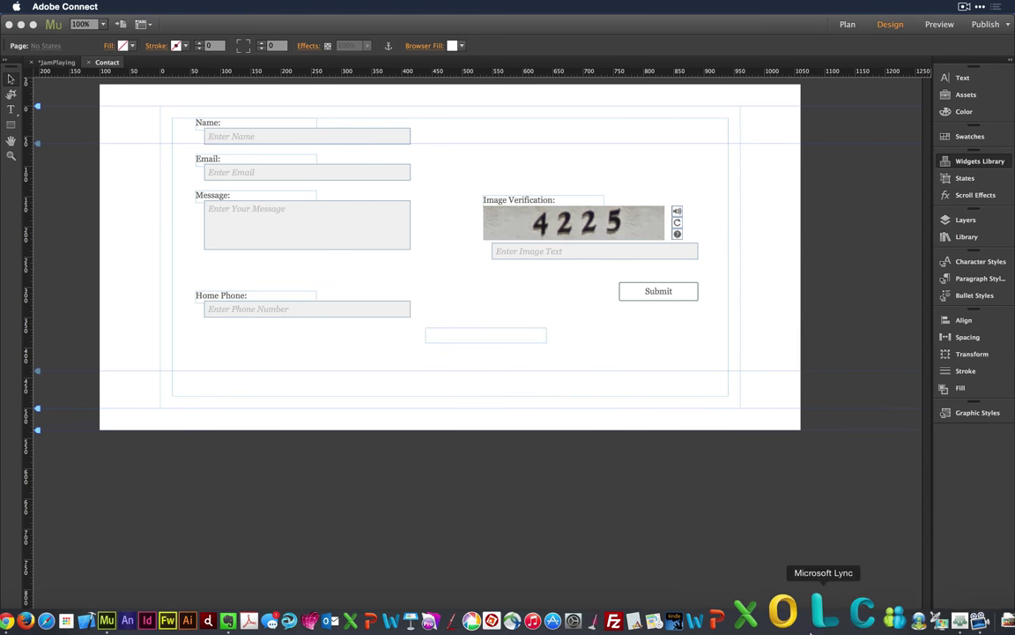
left_click(917, 617)
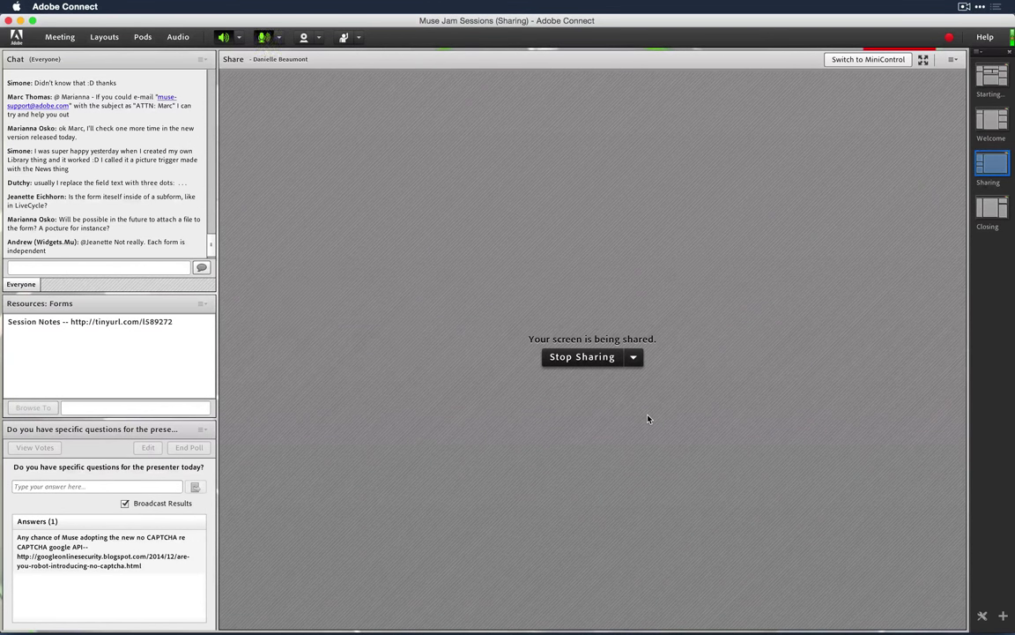
key("super+Tab")
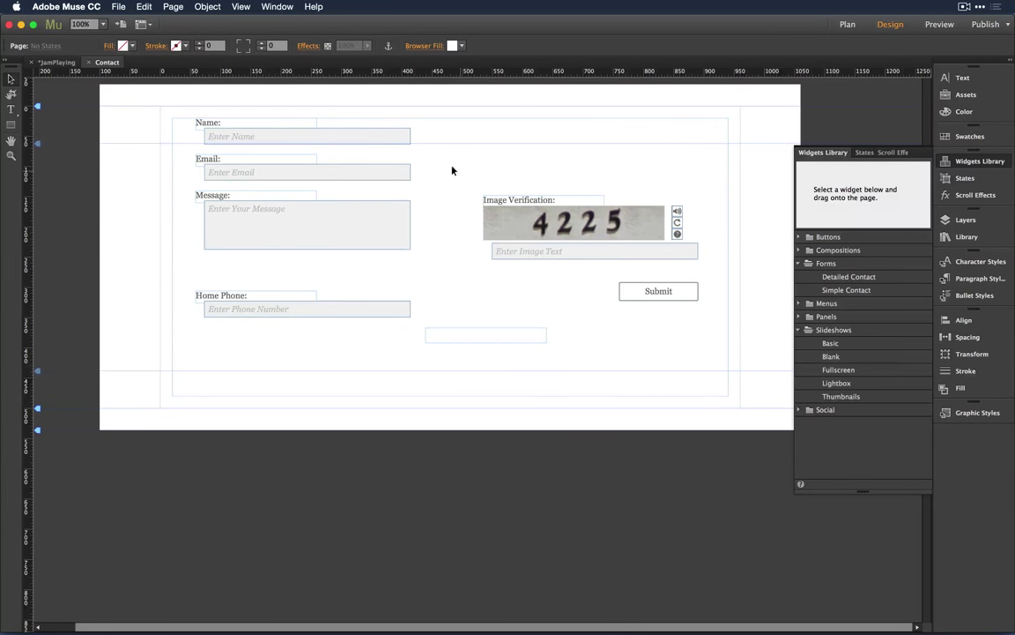
Step: Drag the contact form slightly lower and bring up its form Options panel
left_click(370, 132)
left_click_drag(358, 143, 369, 171)
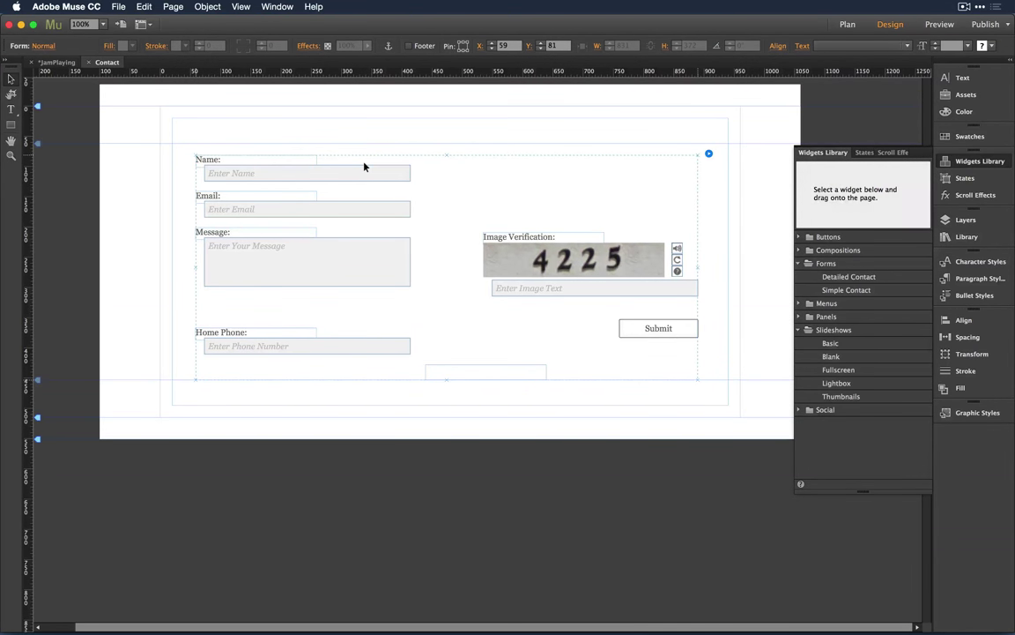
left_click(404, 172)
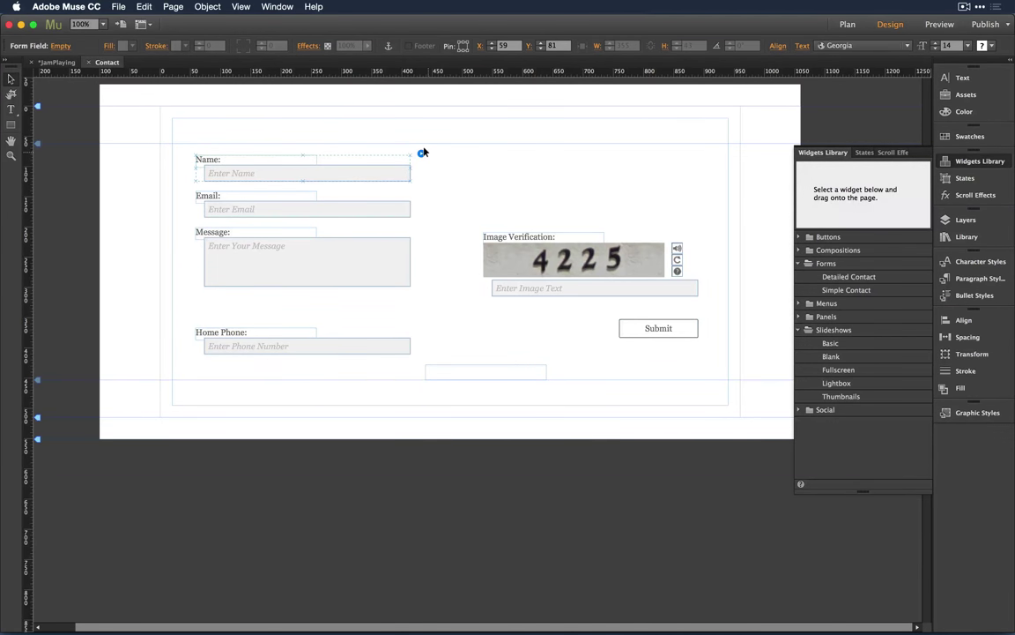
left_click(423, 153)
left_click(709, 153)
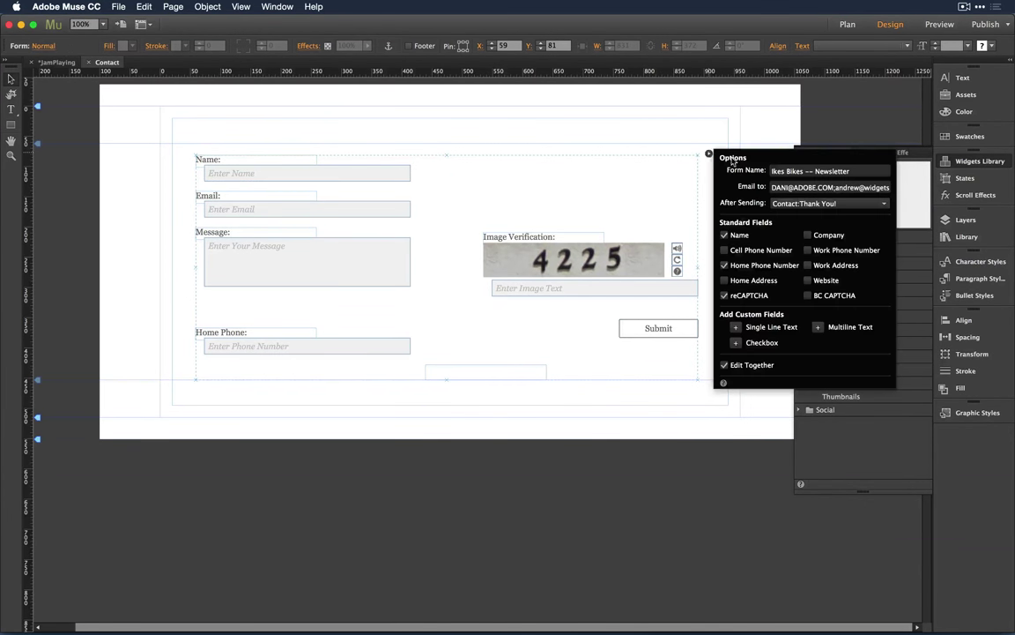
Step: Add three Checkbox custom fields from the Options panel, then select the third checkbox
left_click(736, 343)
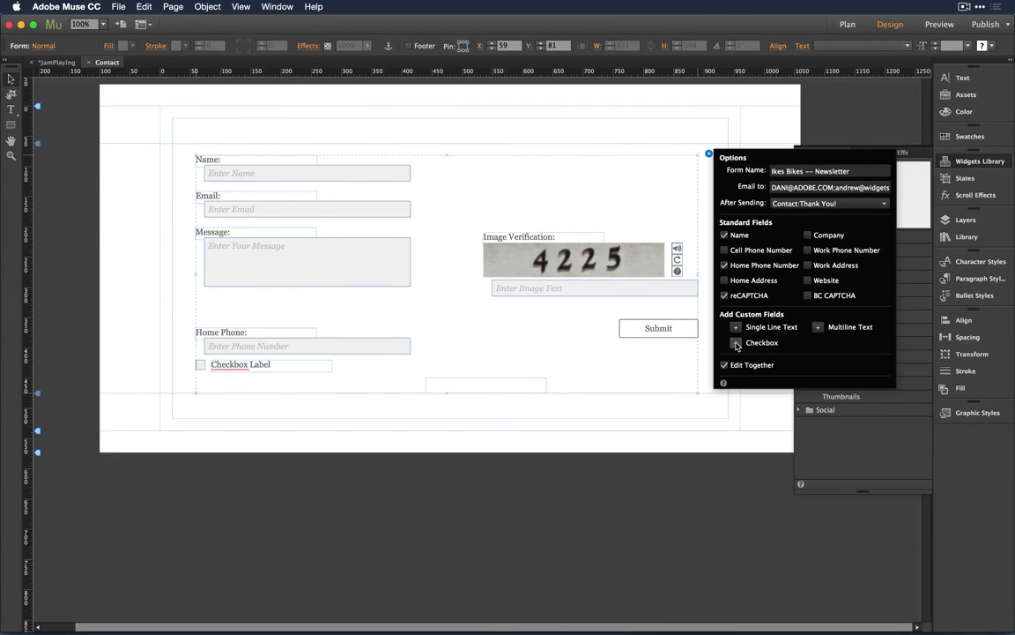
left_click(736, 343)
left_click(736, 343)
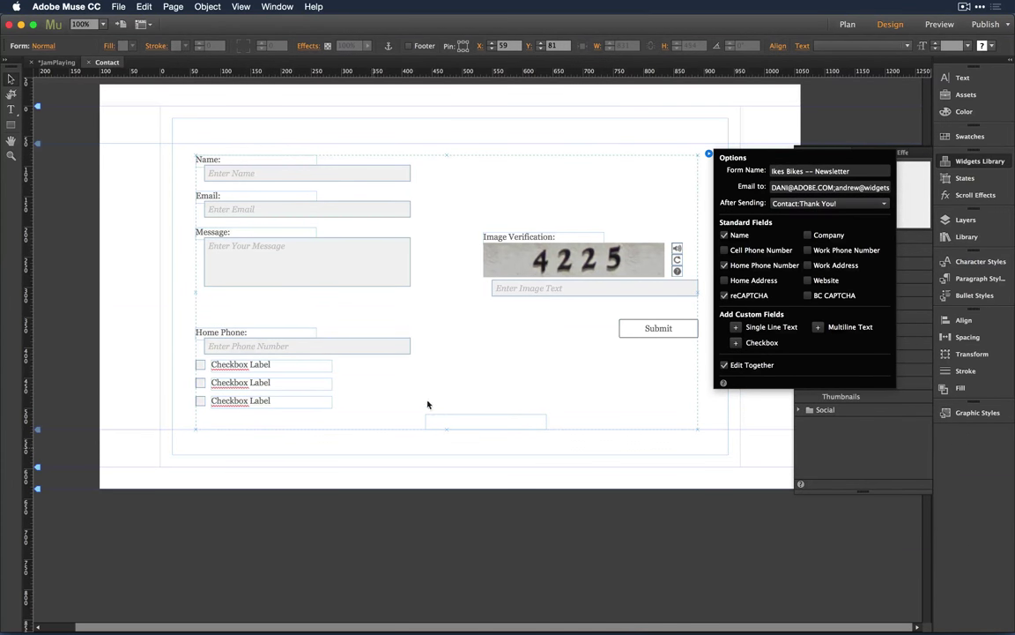
left_click(201, 402)
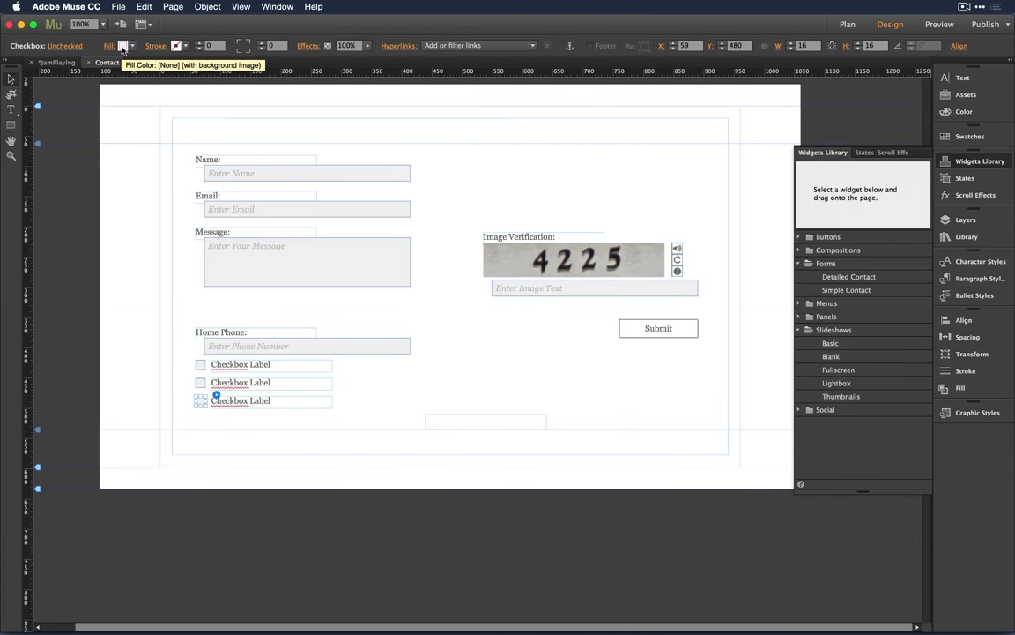
left_click(124, 138)
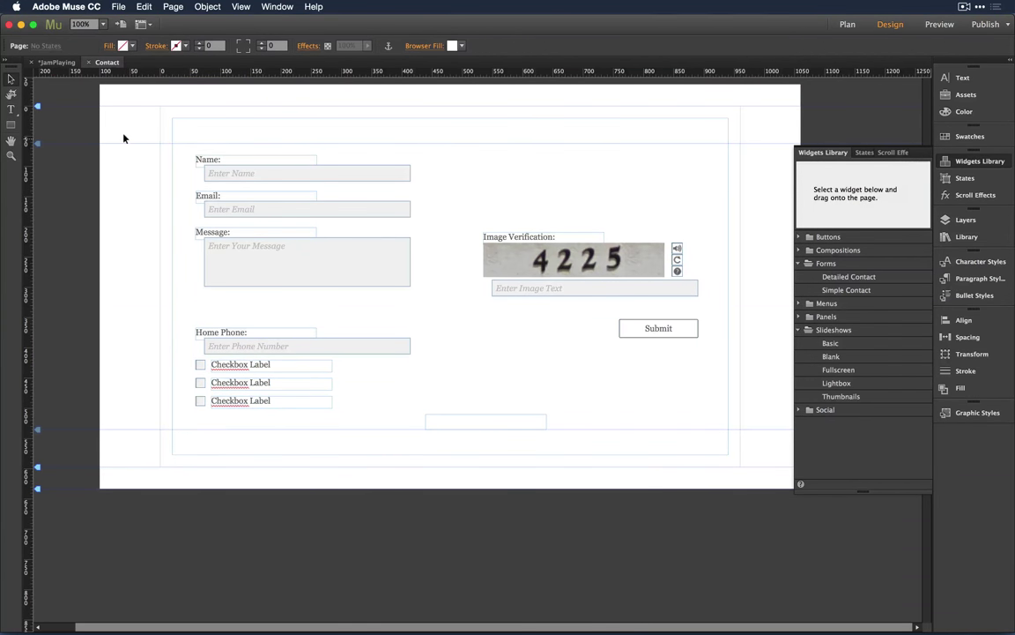
left_click(199, 399)
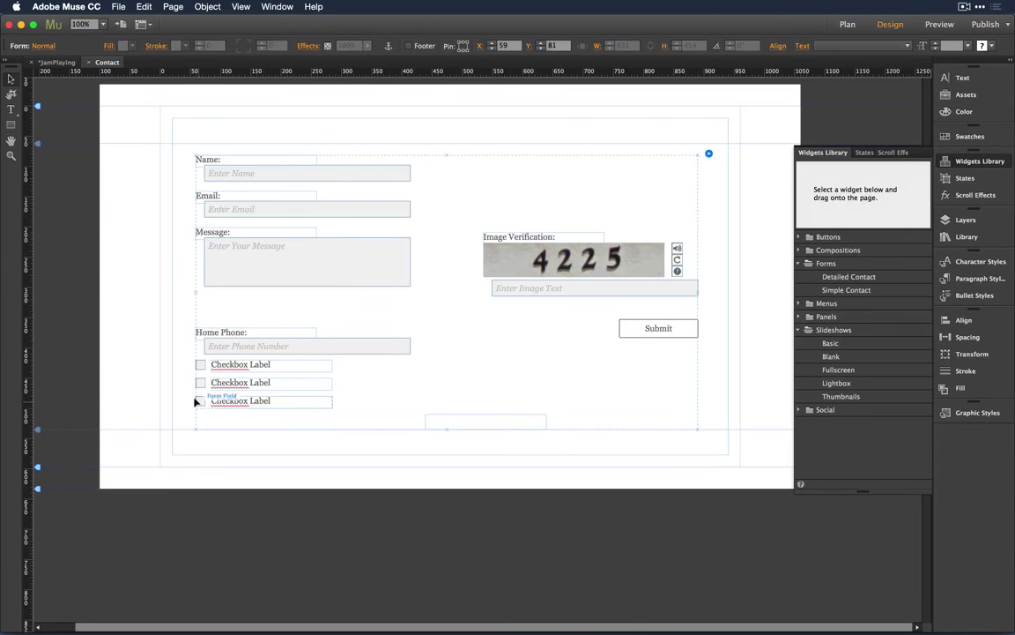
left_click(200, 401)
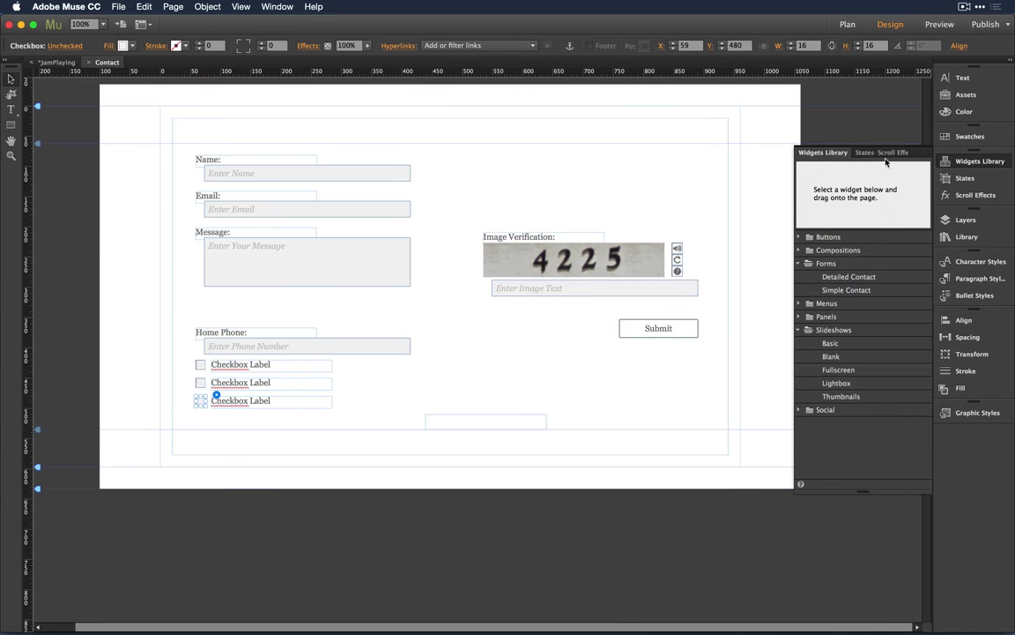
Step: Collapse Widgets Library and filter the Library panel by the name 'form', then switch to Chrome
left_click(926, 155)
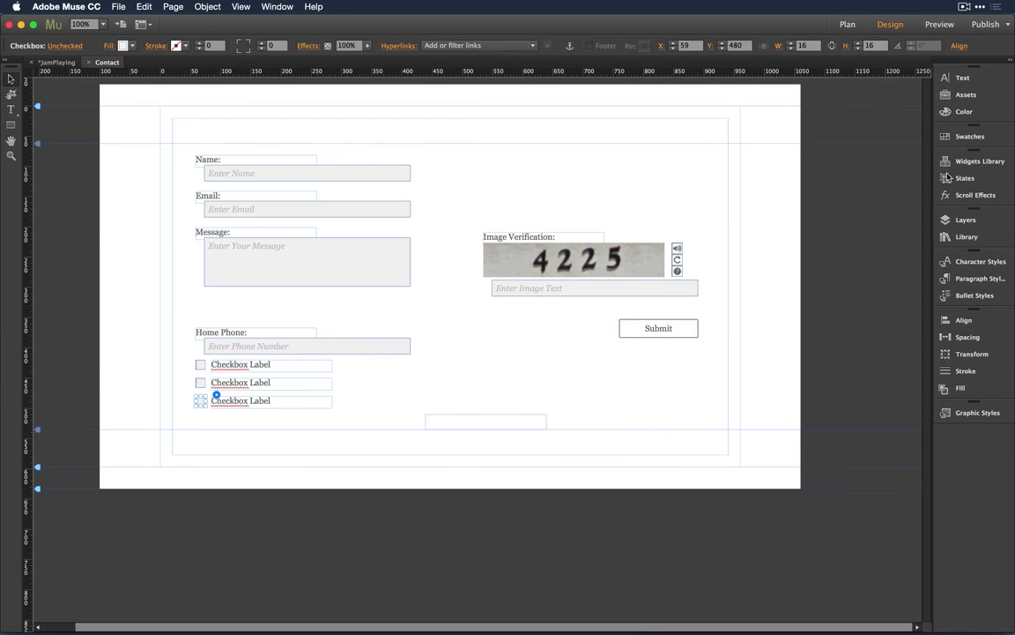
left_click(974, 238)
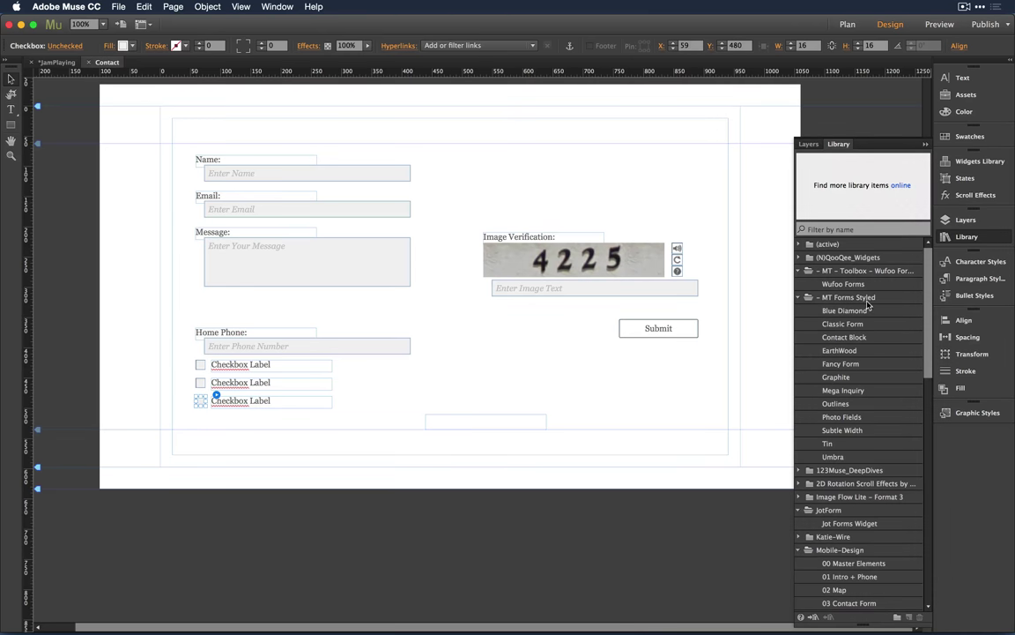
left_click(850, 229)
type("form")
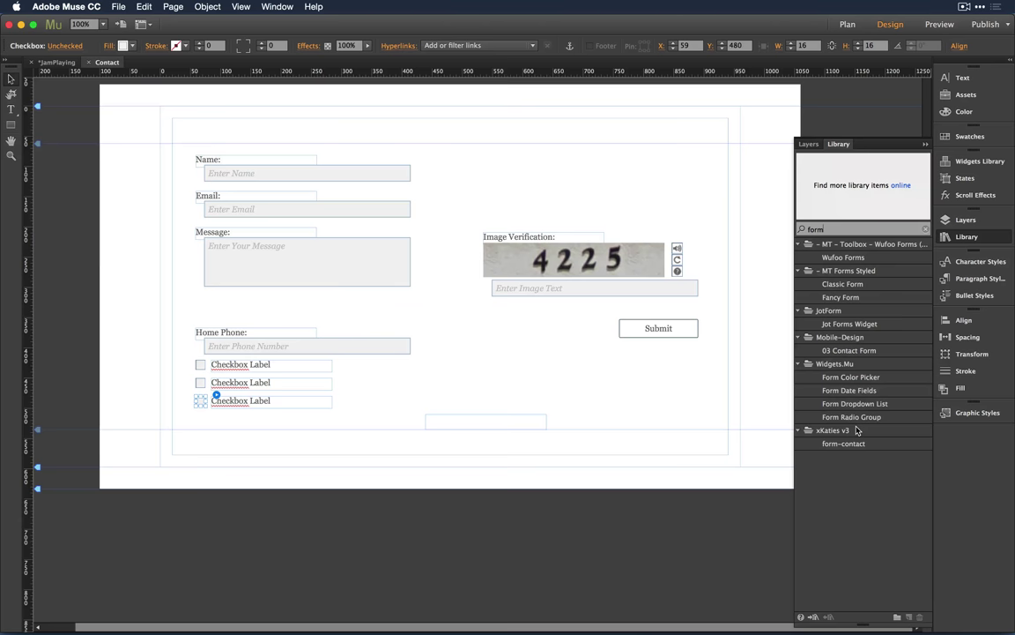
key("super+Tab")
key("super+Tab")
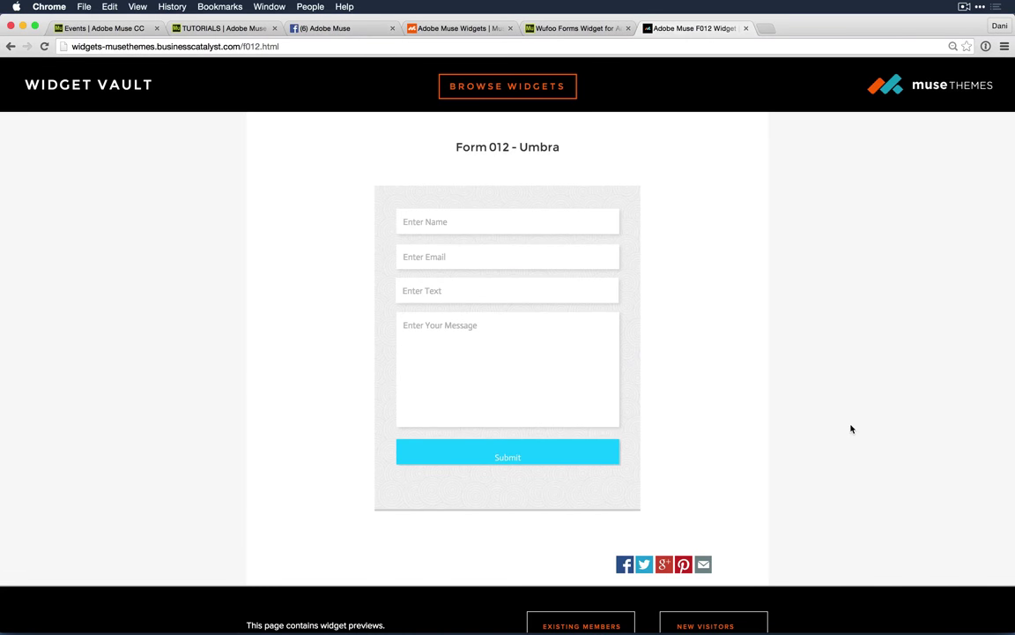
Step: Open musewidgets.com from the Adobe Muse tutorials site's Widgets link, then return to Muse
left_click(205, 29)
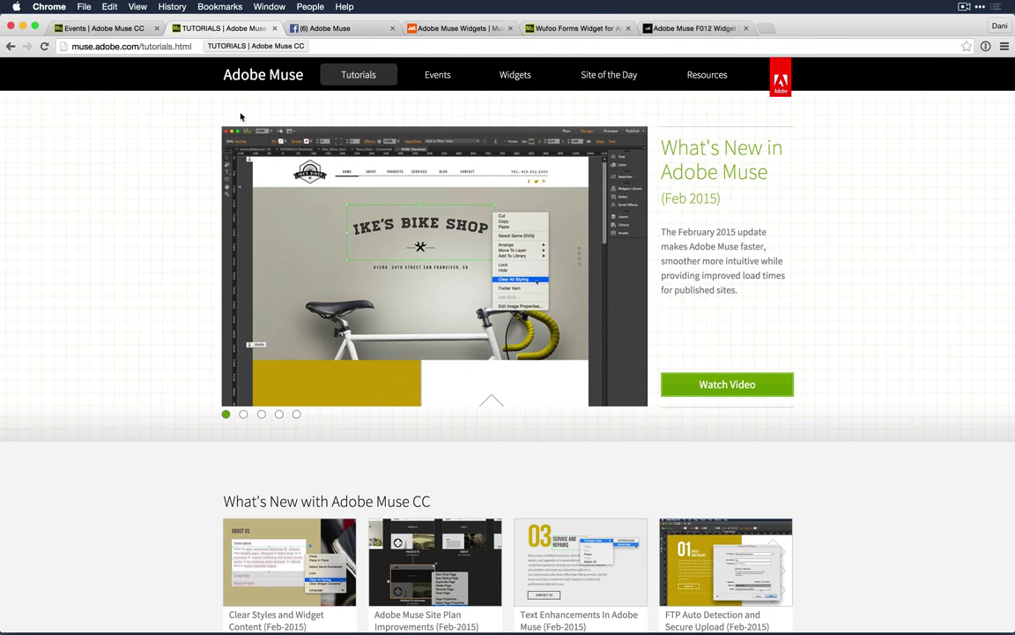
left_click(516, 75)
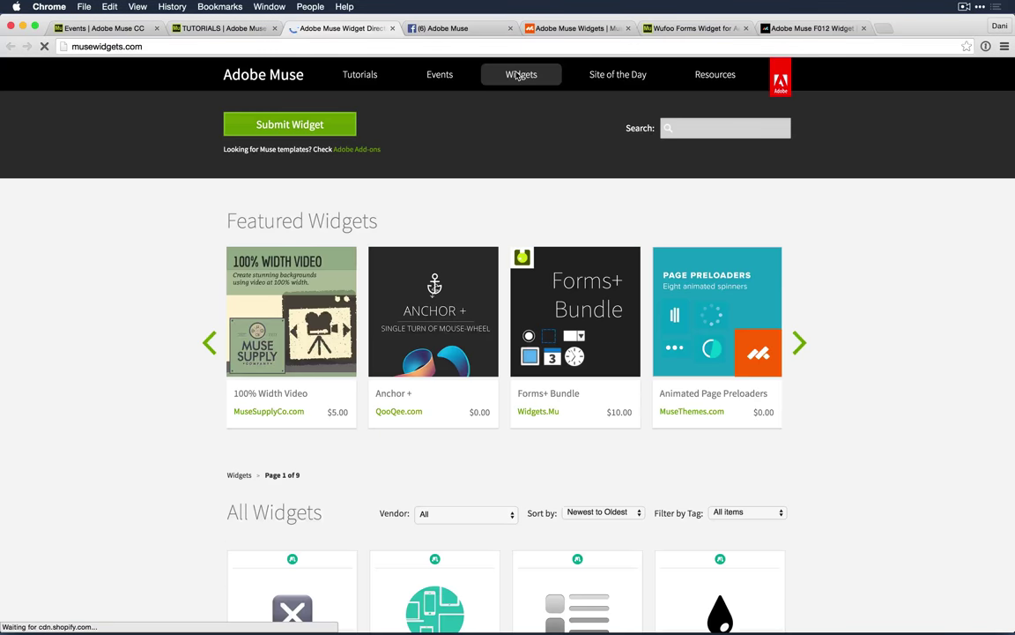
key("super+Tab")
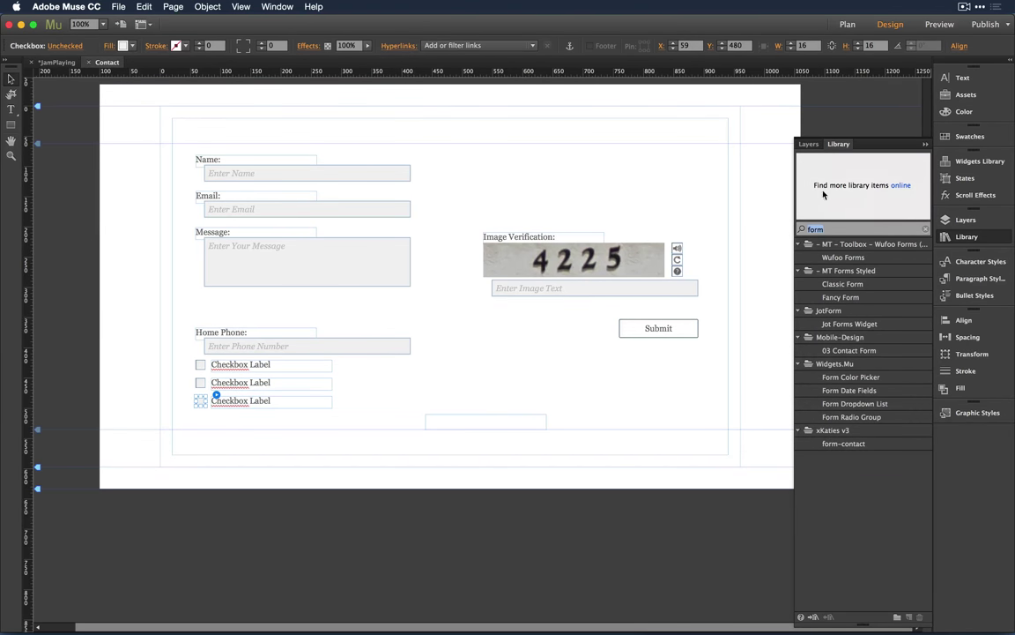
Step: Follow the Library panel's 'Find more library items online' link to musewidgets.com
left_click(893, 187)
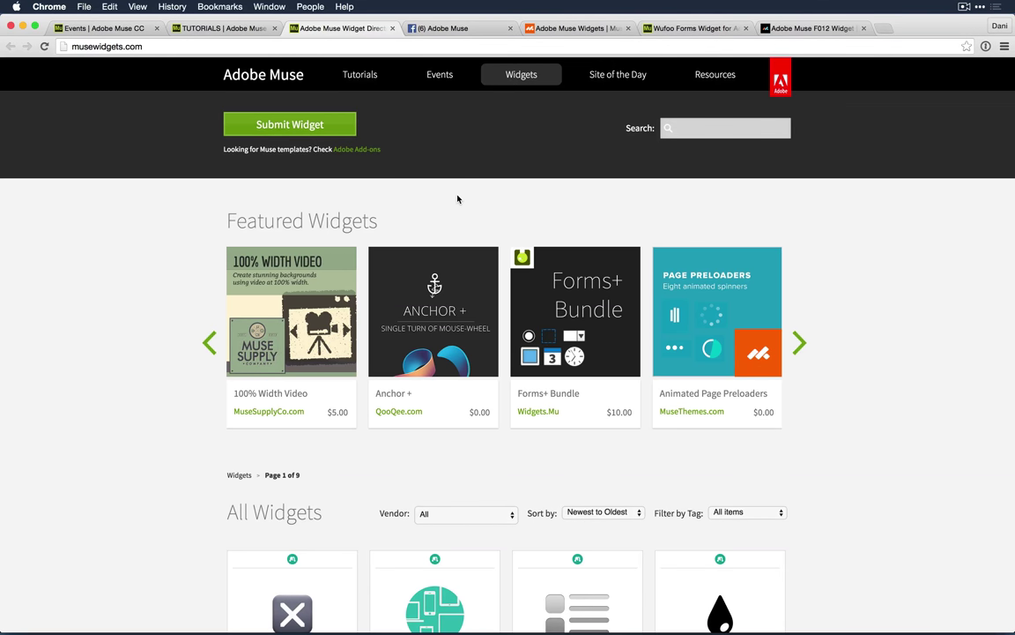
Step: Search the Adobe Muse Widget Directory for 'forms'
left_click(737, 130)
type("forms")
key("Return")
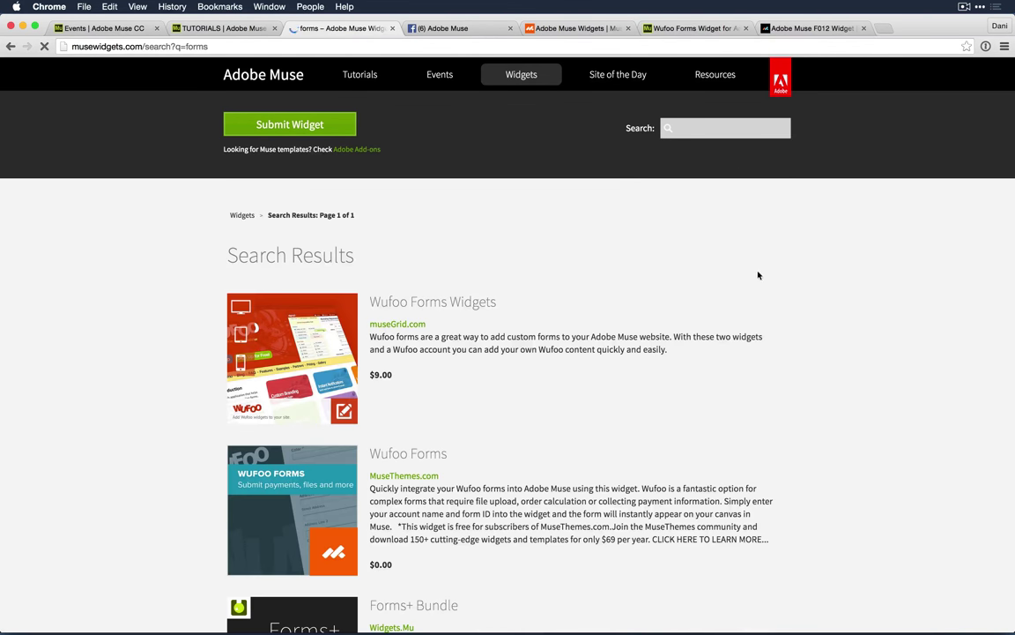
Step: Scroll through the forms search results, then go to the Adobe Muse Facebook page
scroll(791, 311, "down", 10)
scroll(791, 311, "down", 10)
scroll(791, 311, "up", 4)
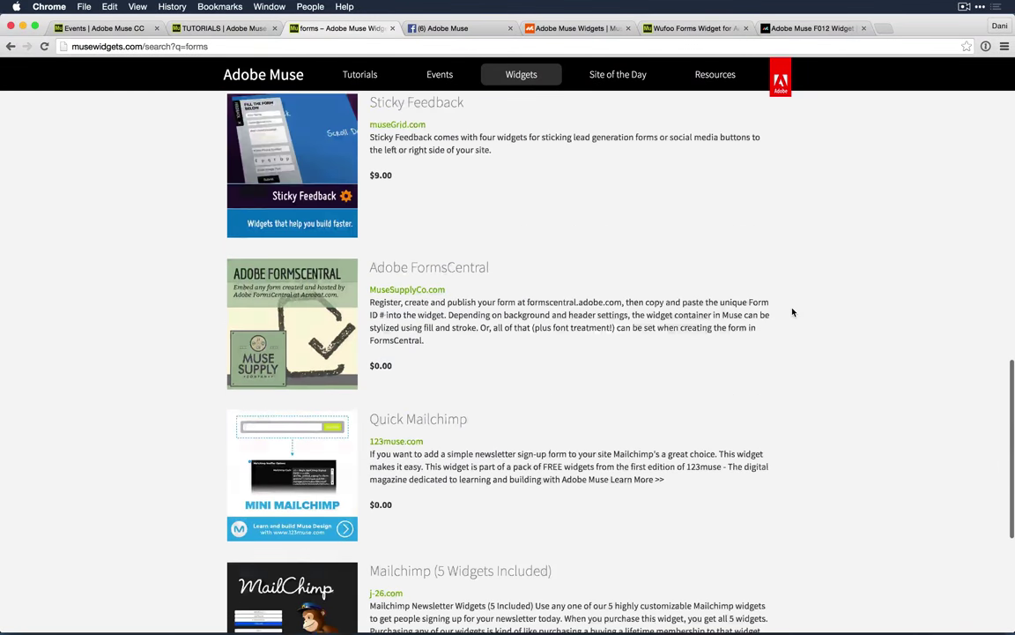
scroll(792, 312, "up", 15)
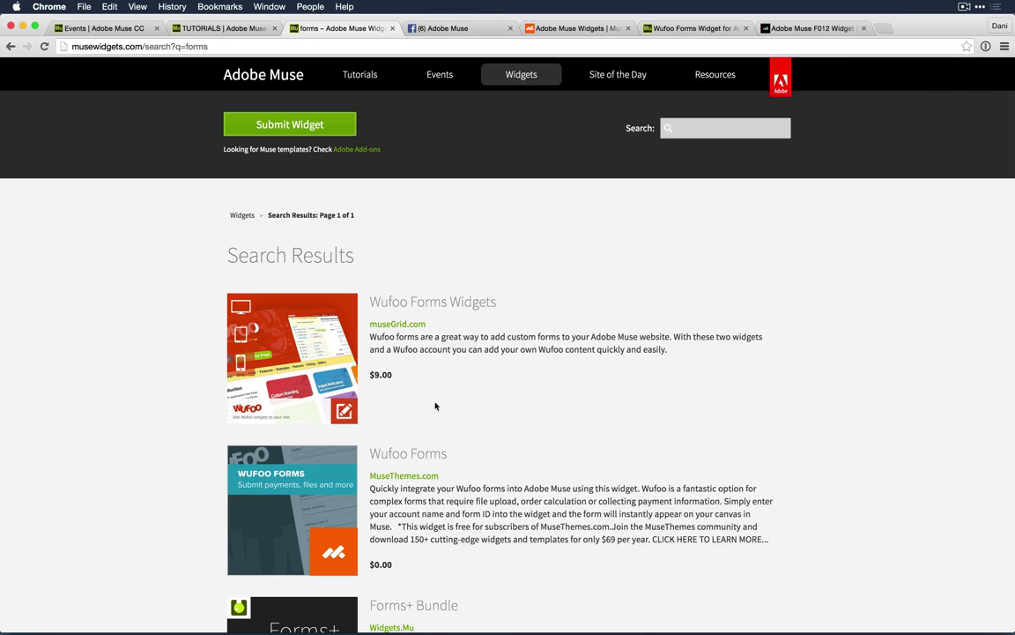
scroll(488, 413, "down", 6)
scroll(487, 419, "up", 6)
left_click(454, 28)
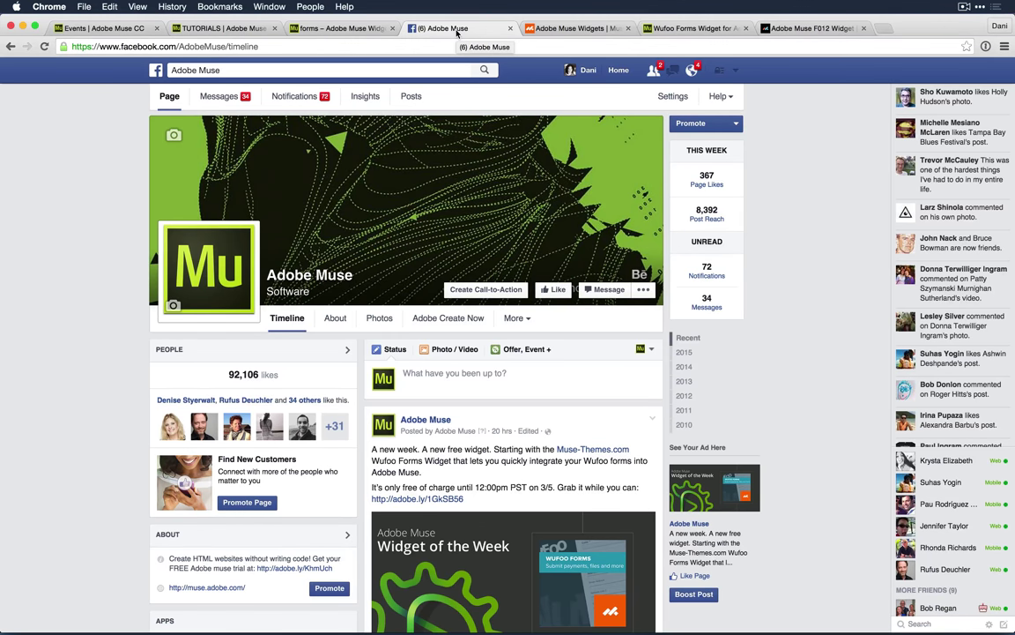
Step: Scroll to the Widget of the Week post offering Wufoo Forms free, then return to the results
scroll(568, 446, "down", 3)
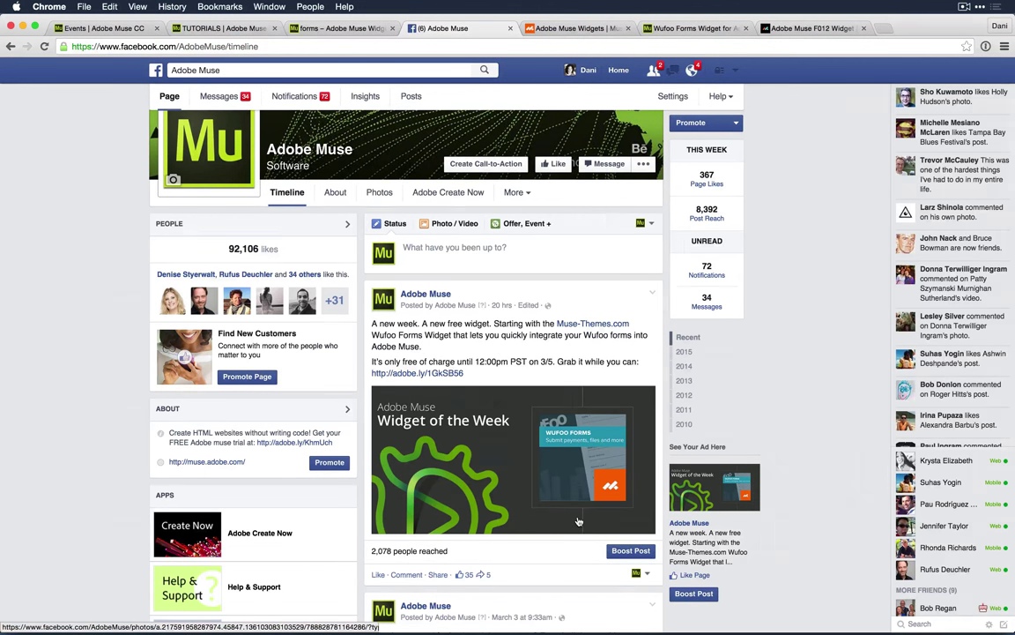
key("super+Tab")
key("super+Tab")
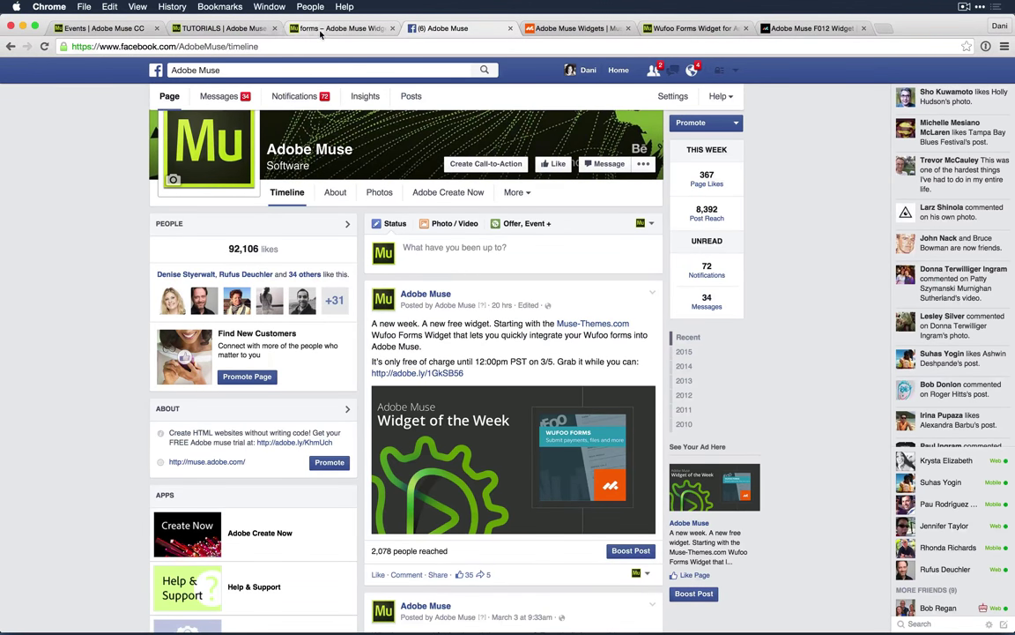
left_click(322, 32)
Step: Open the $10.00 Forms+ Bundle page by Widgets.Mu and scroll its field descriptions
scroll(557, 238, "down", 5)
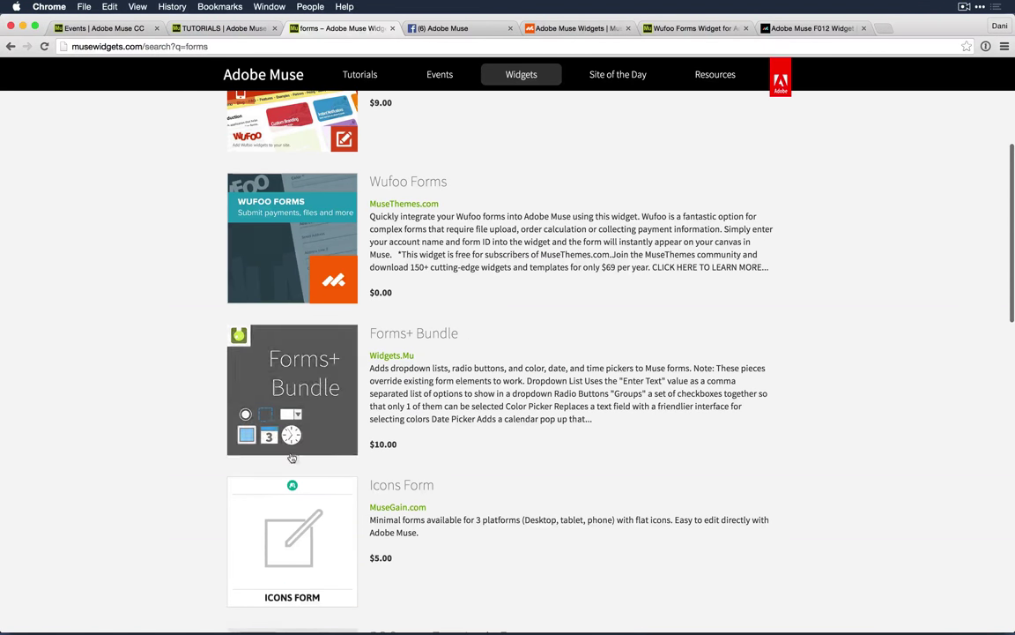
left_click(399, 335)
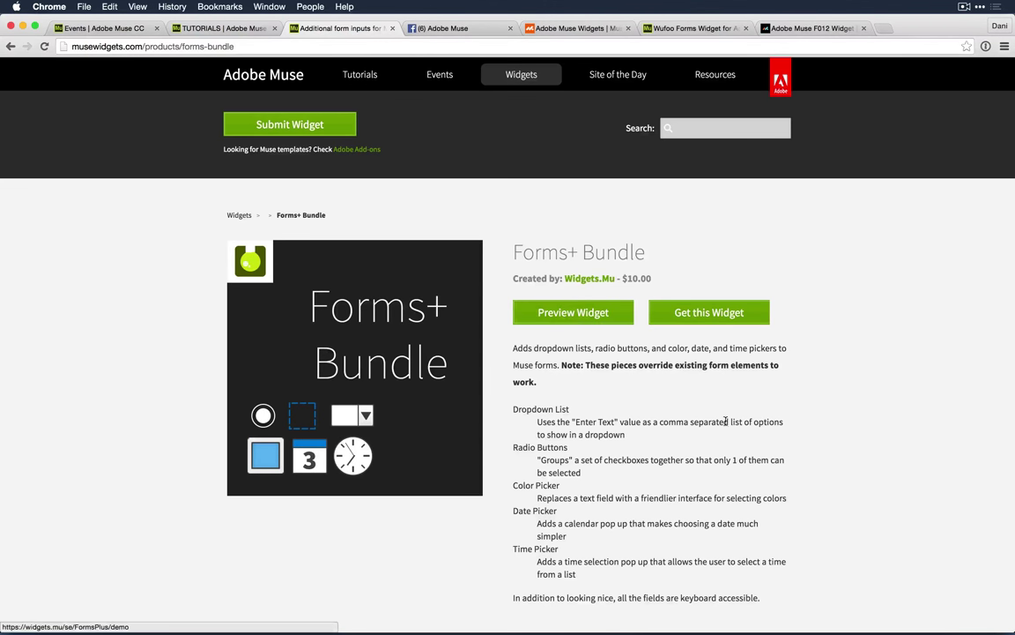
scroll(721, 421, "down", 2)
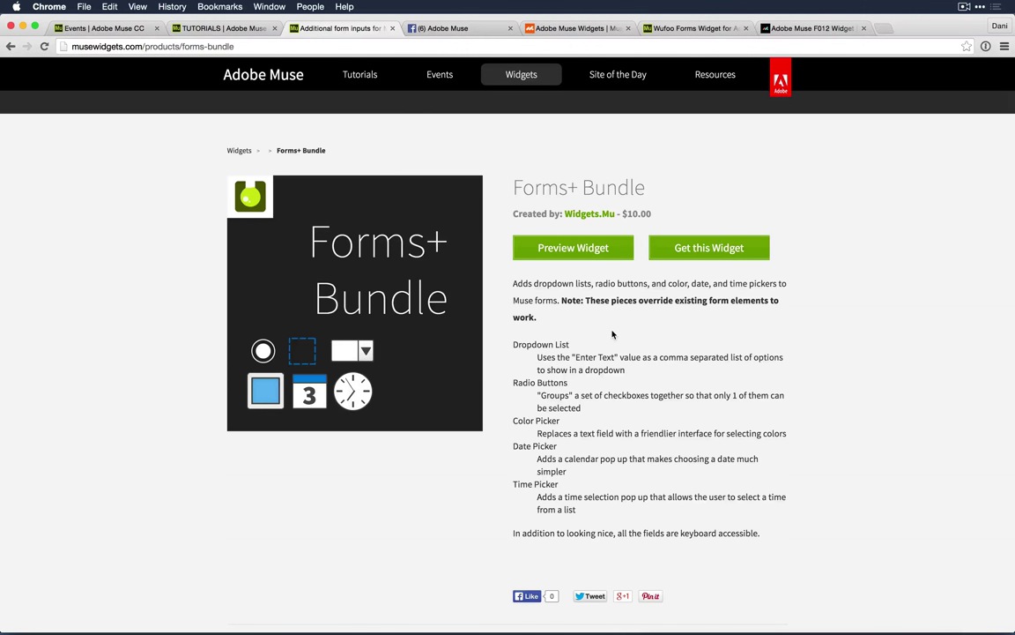
Step: Open the live Forms+ demo and try its Name and Email fields
left_click(584, 256)
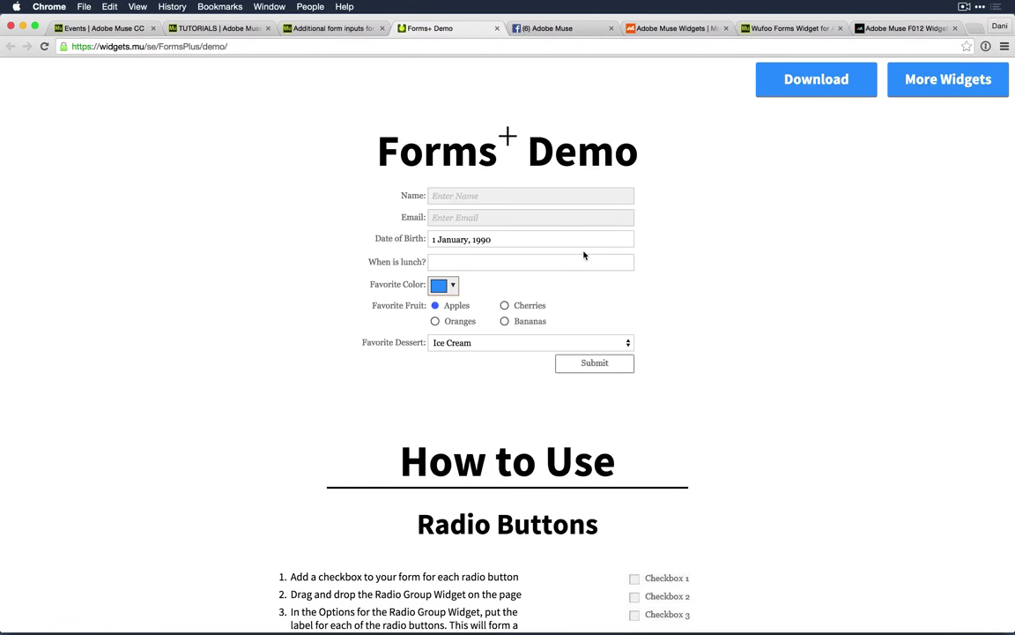
left_click(499, 201)
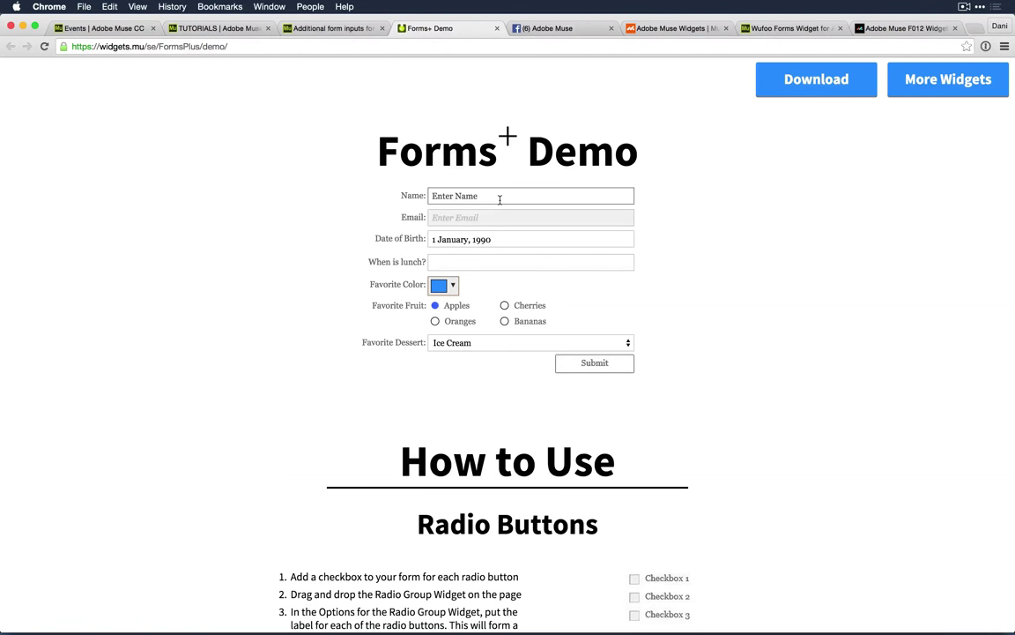
left_click(492, 201)
left_click(435, 218)
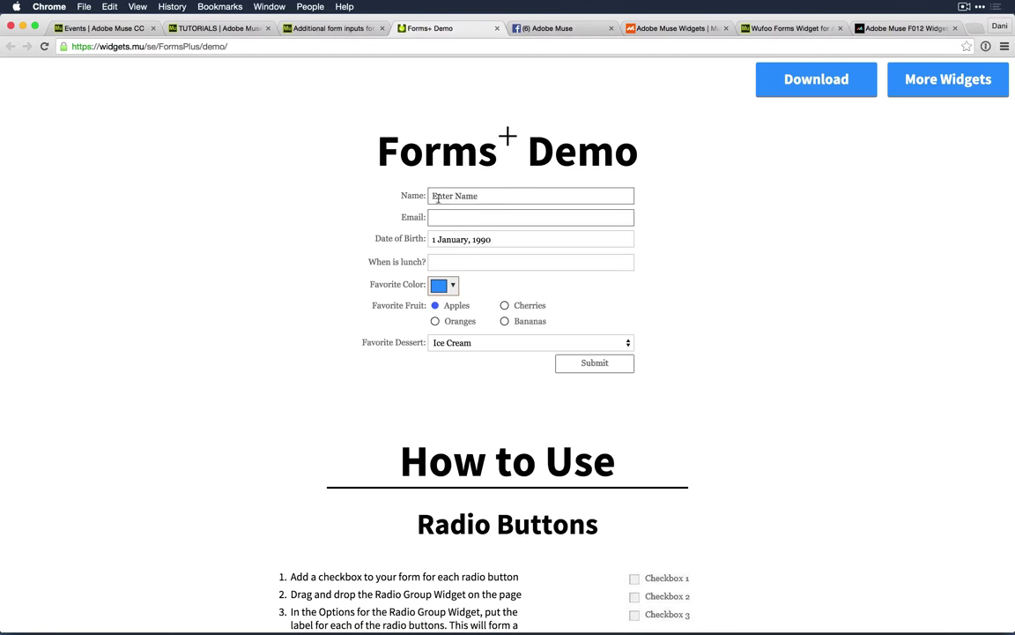
left_click(444, 202)
left_click(525, 218)
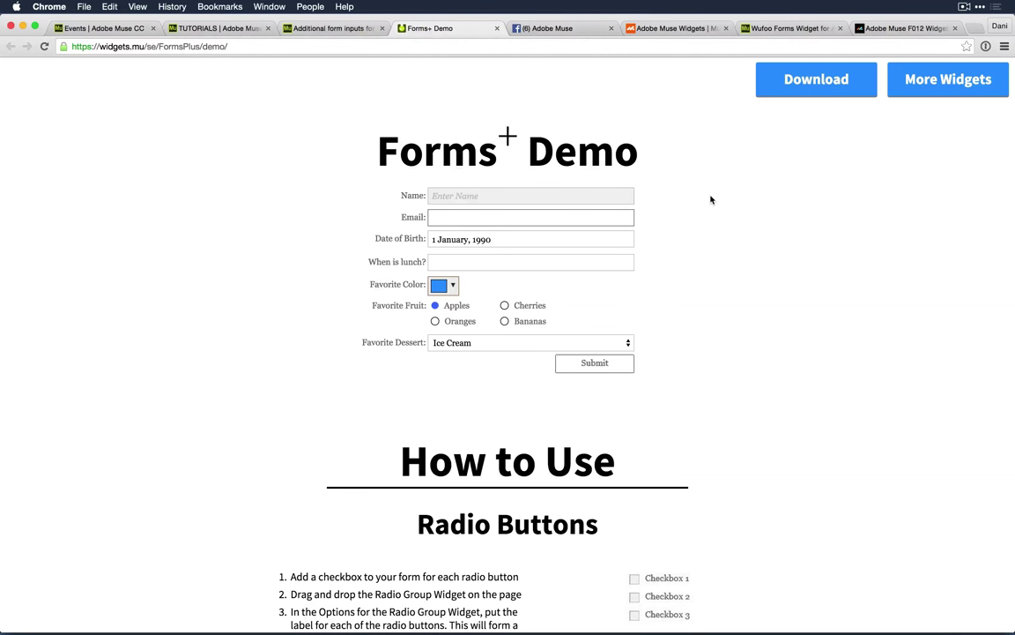
Step: Look through the demo's lunch time choices without selecting one
left_click(526, 264)
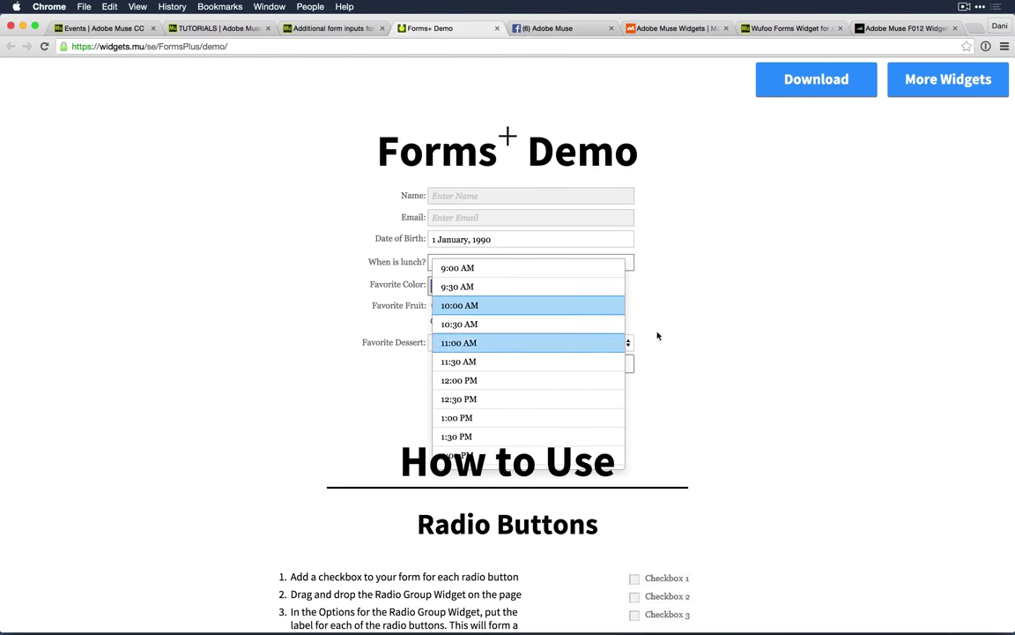
left_click(716, 449)
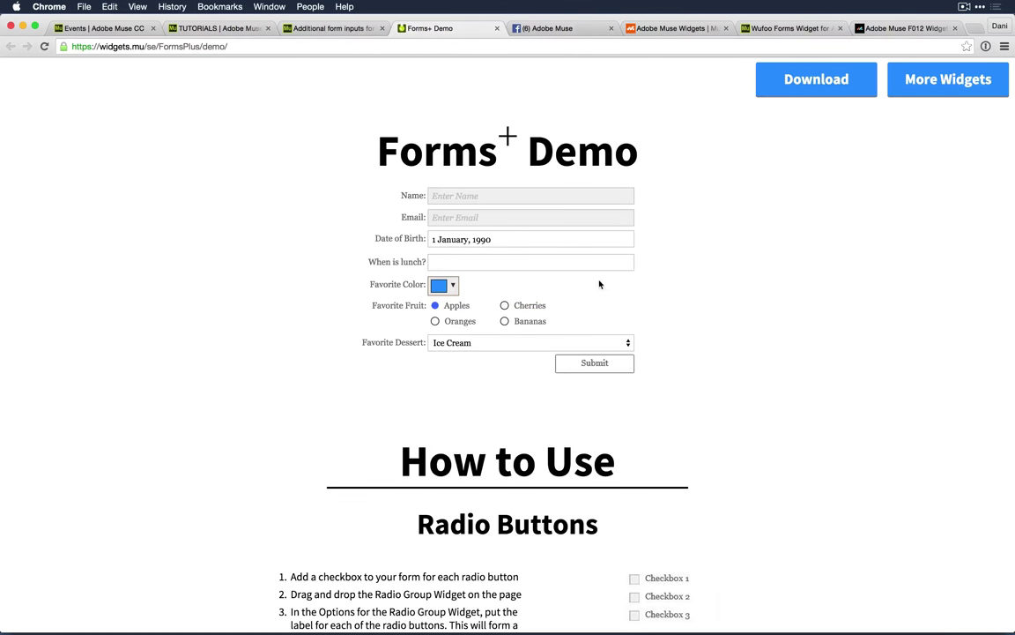
left_click(503, 266)
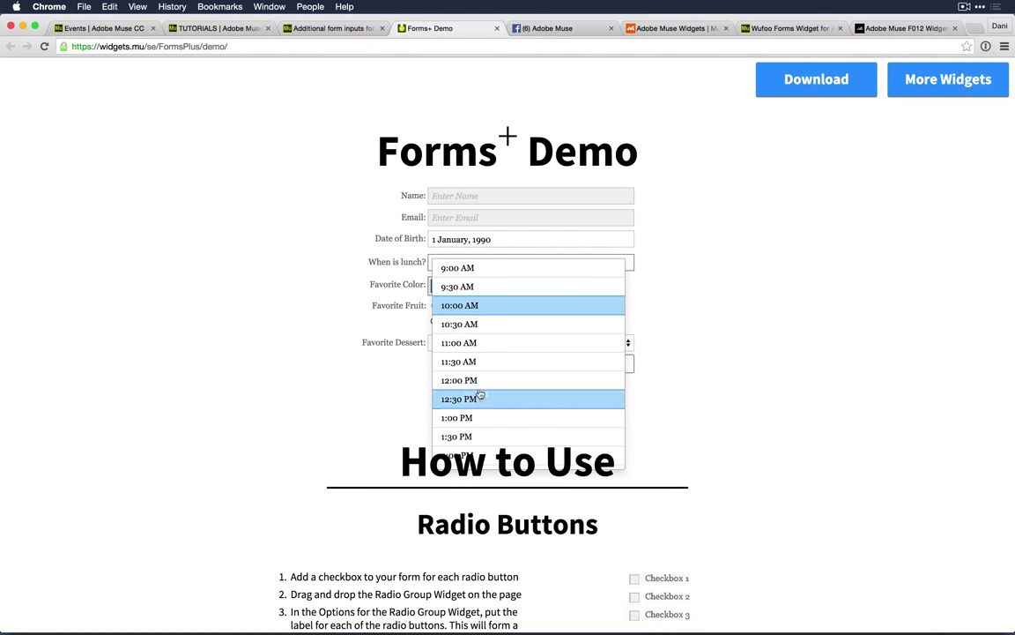
scroll(483, 392, "down", 3)
scroll(483, 392, "down", 5)
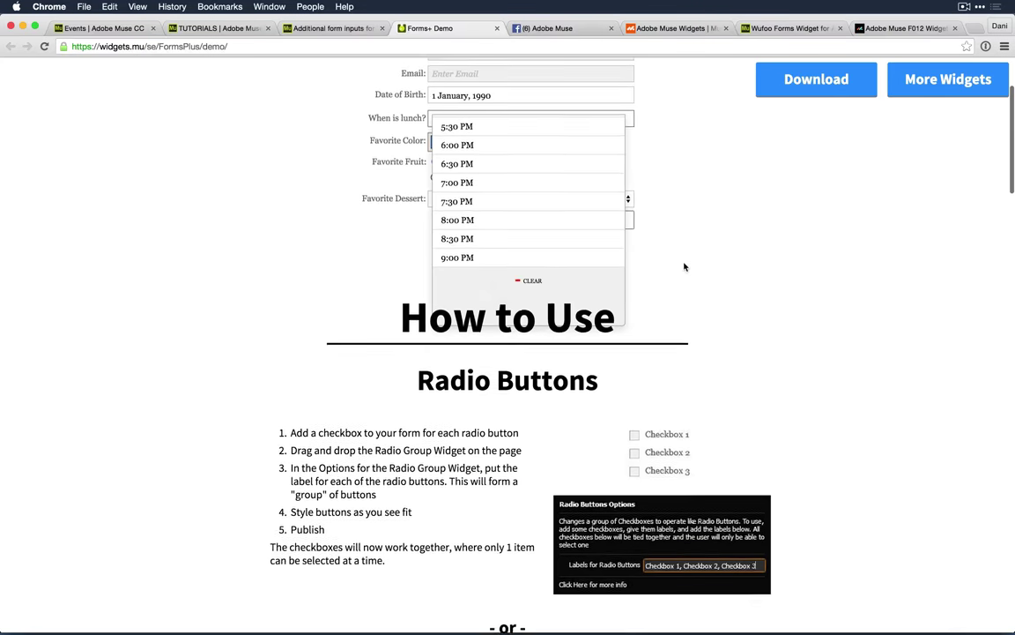
scroll(683, 267, "up", 3)
left_click(684, 267)
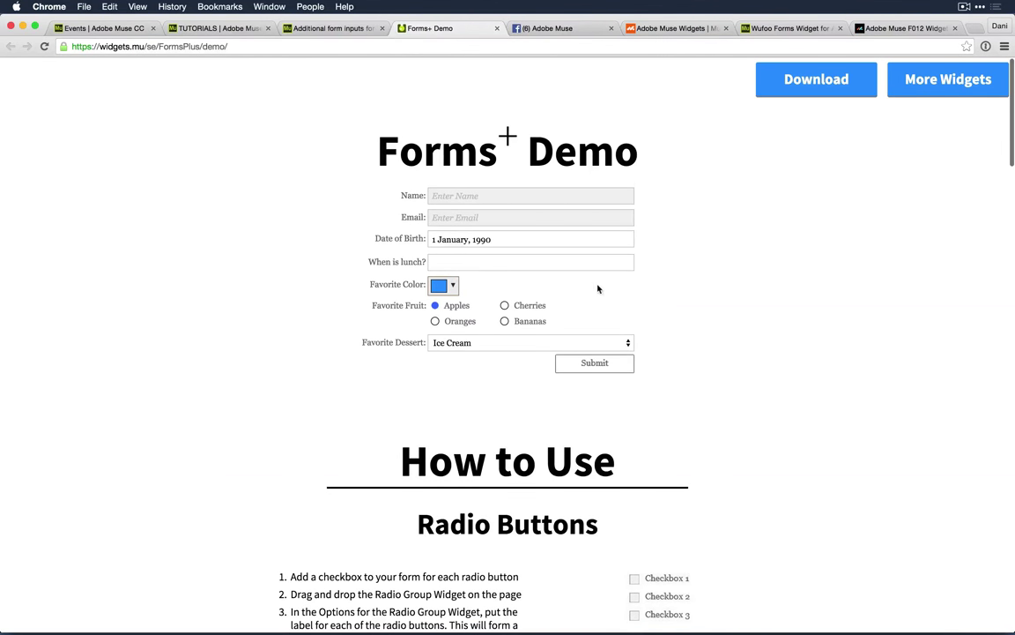
Step: Keep blue as Favorite Color, tick Oranges, Cherries and Bananas, and keep Ice Cream dessert
left_click(443, 288)
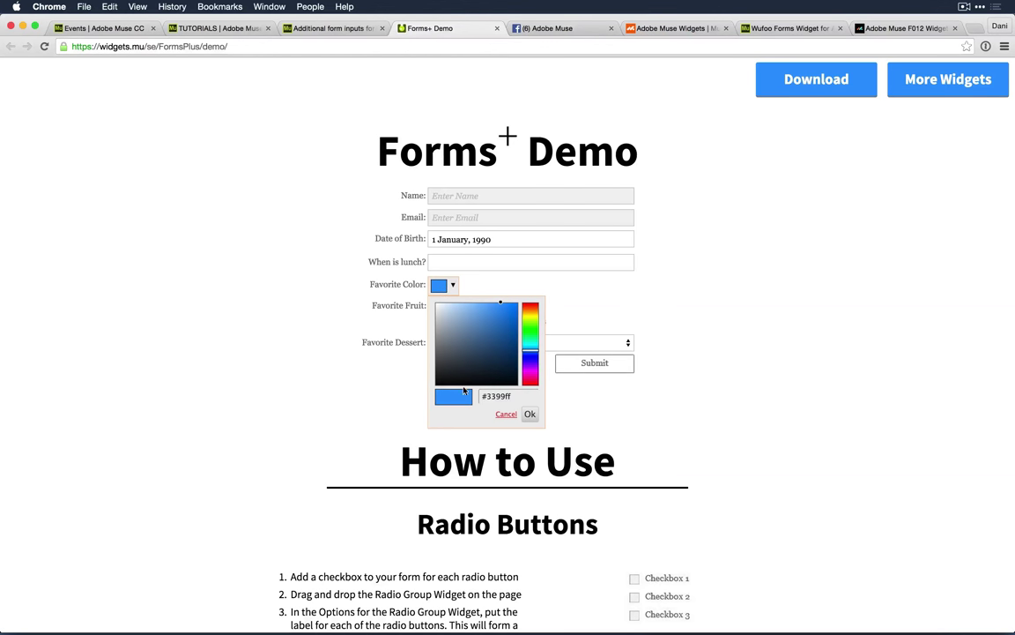
left_click(707, 298)
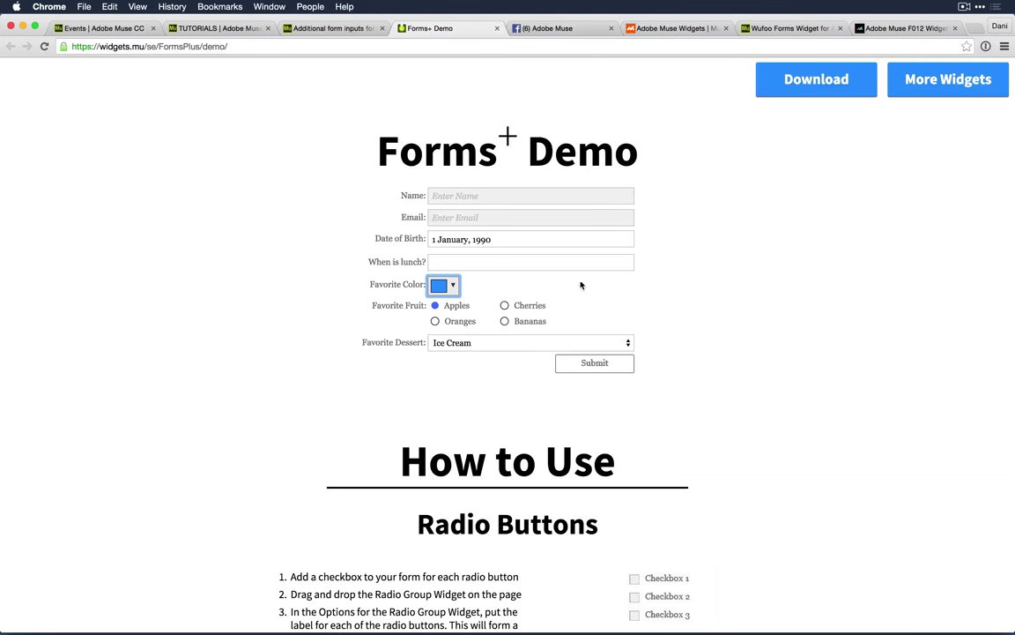
left_click(435, 312)
left_click(434, 321)
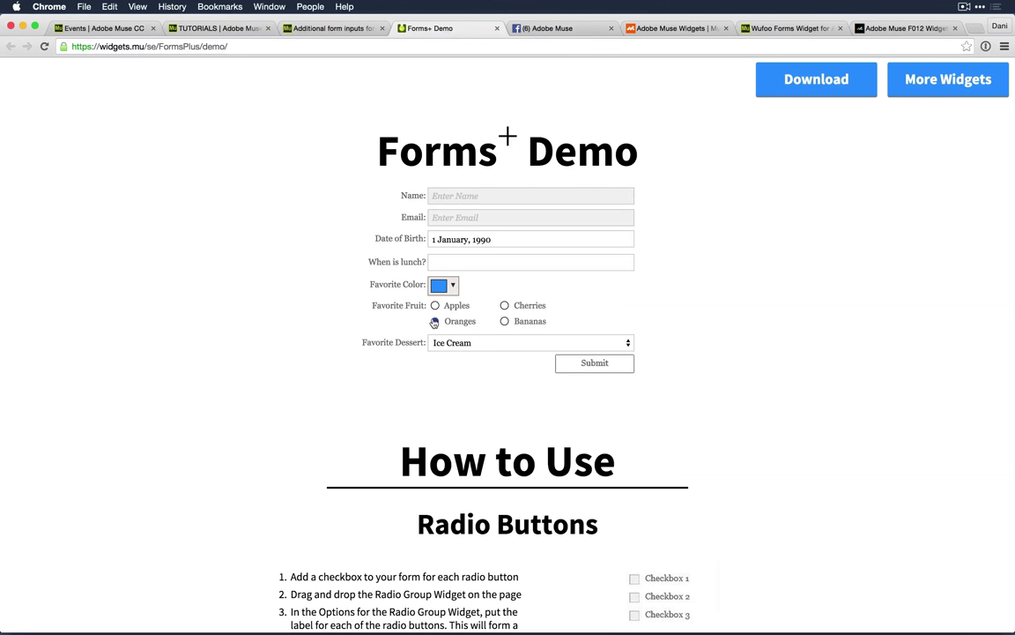
left_click(505, 306)
left_click(504, 322)
left_click(478, 346)
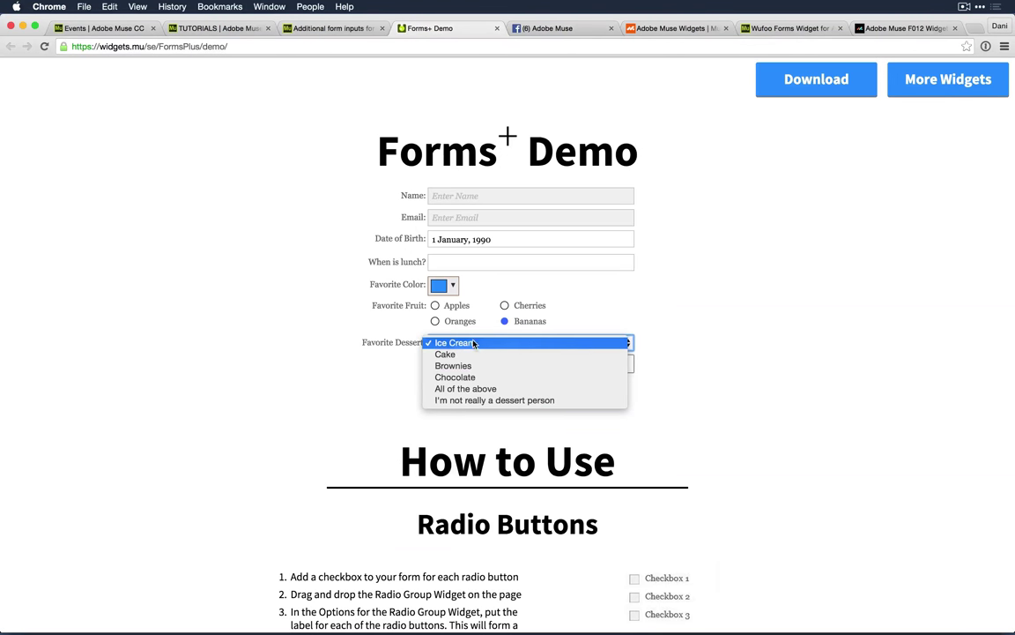
left_click(729, 334)
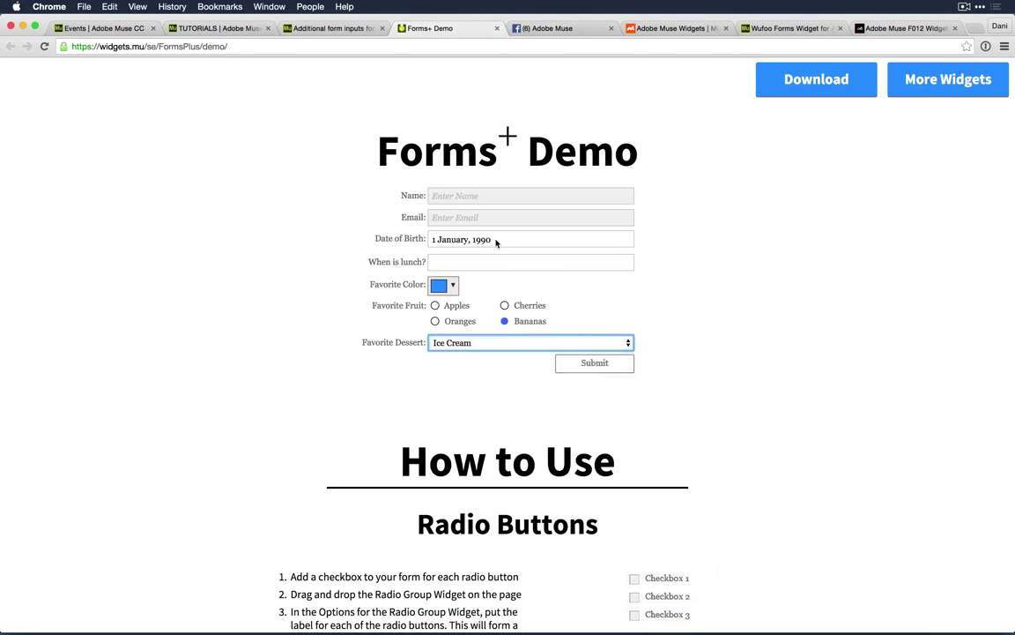
Step: Open the Date of Birth calendar and set it to January 1990
left_click(432, 241)
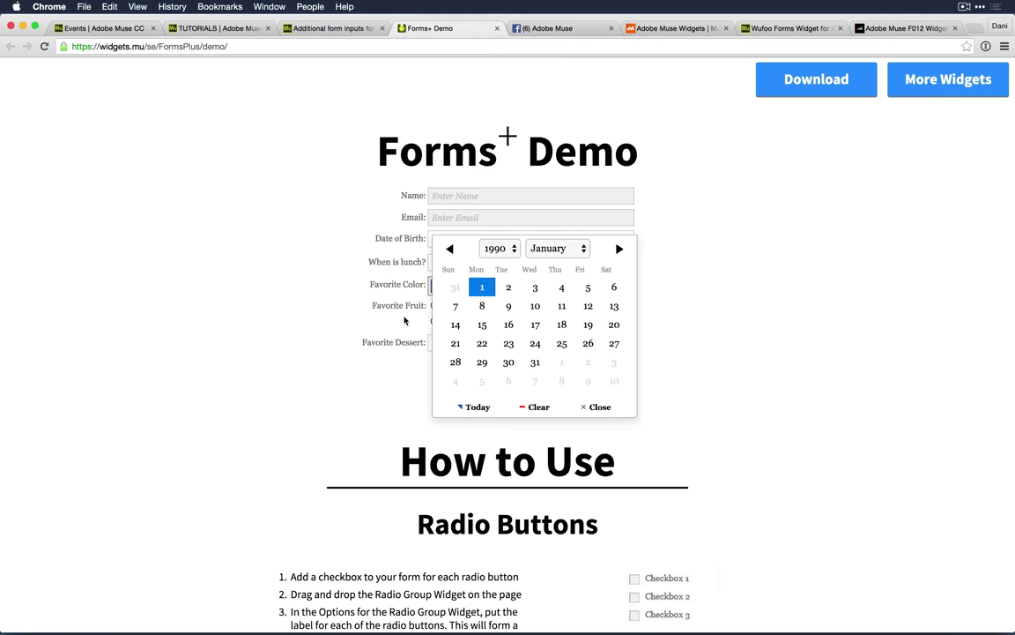
left_click(498, 249)
left_click(498, 249)
left_click(561, 250)
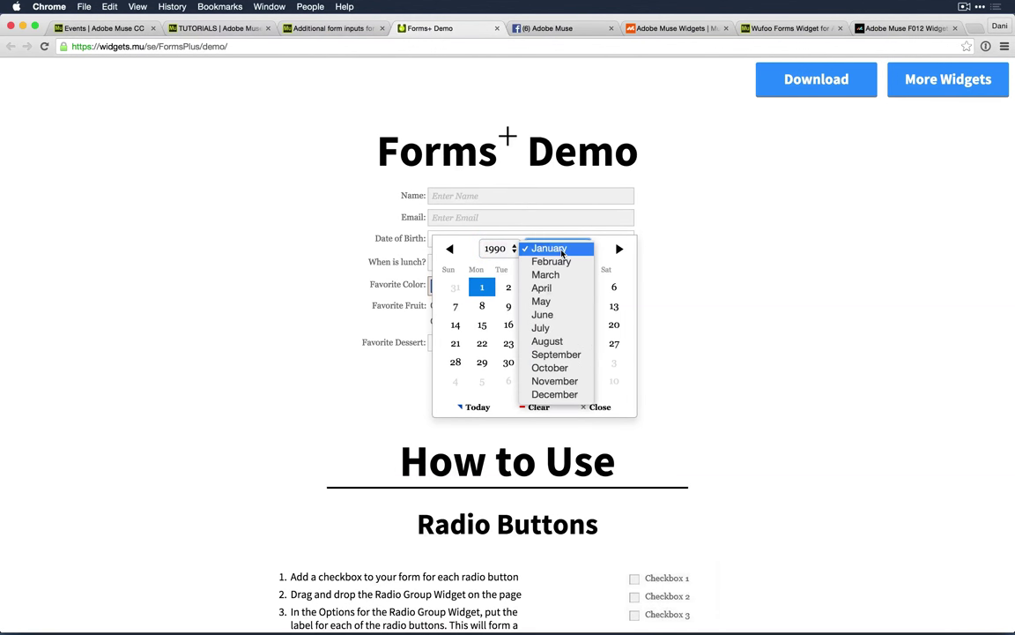
left_click(547, 250)
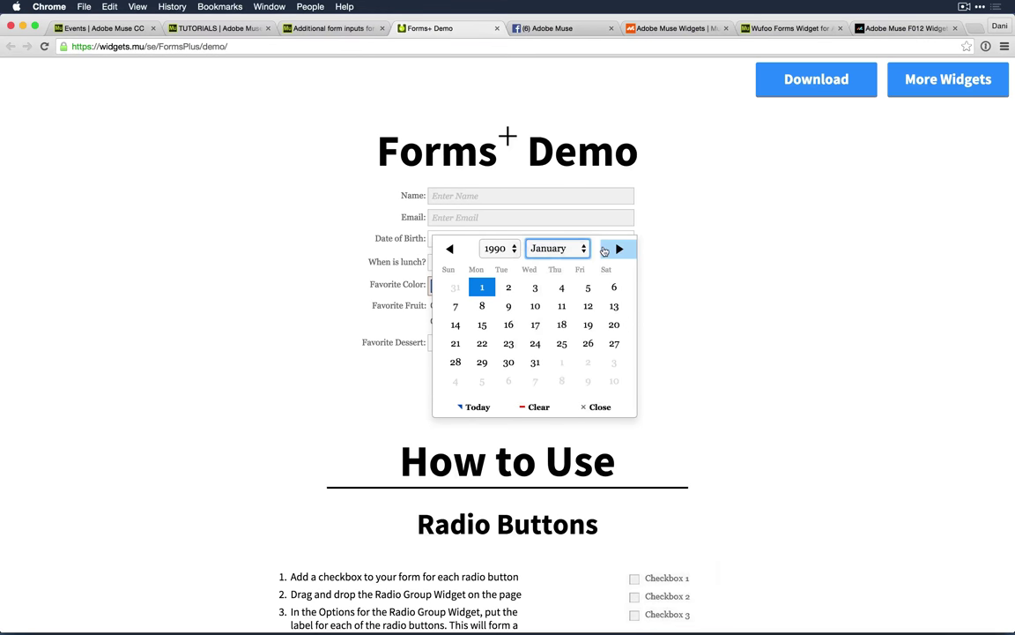
left_click(504, 250)
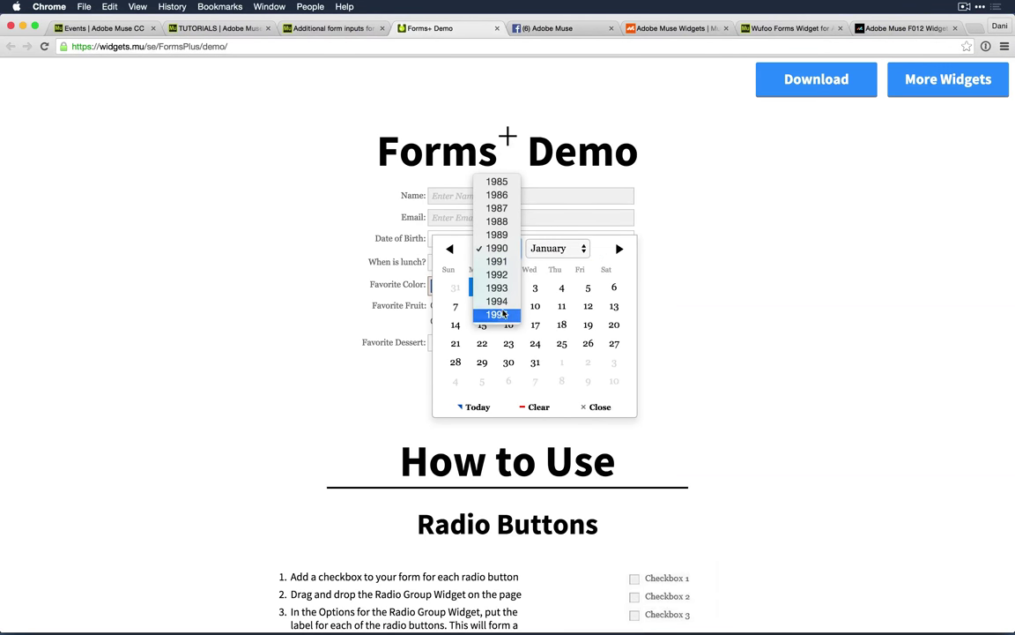
left_click(539, 224)
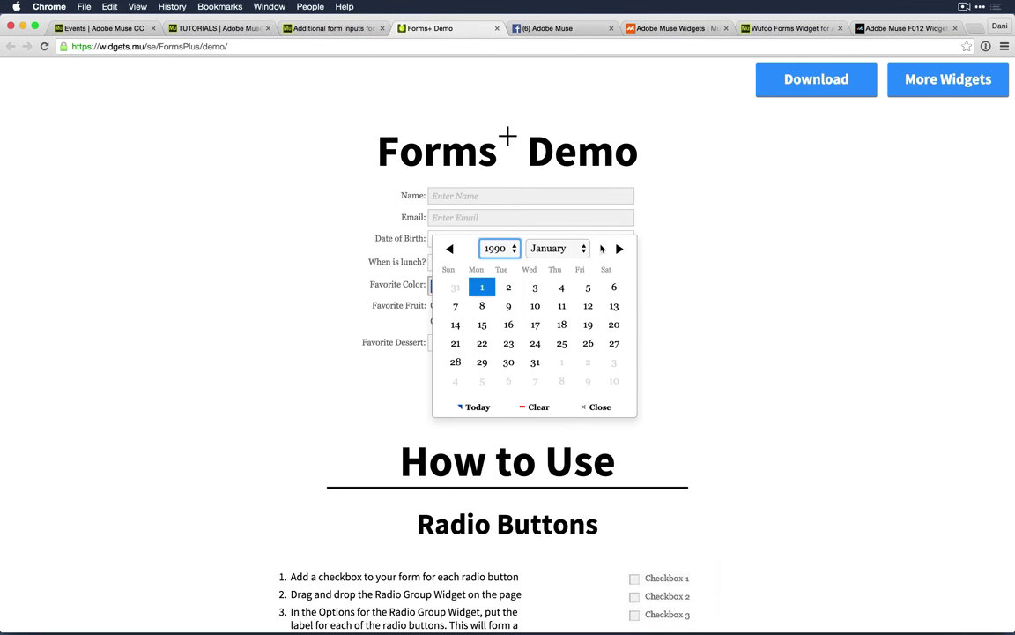
Step: Check the month is January, pick the 10th, and return to Adobe Muse
left_click(552, 253)
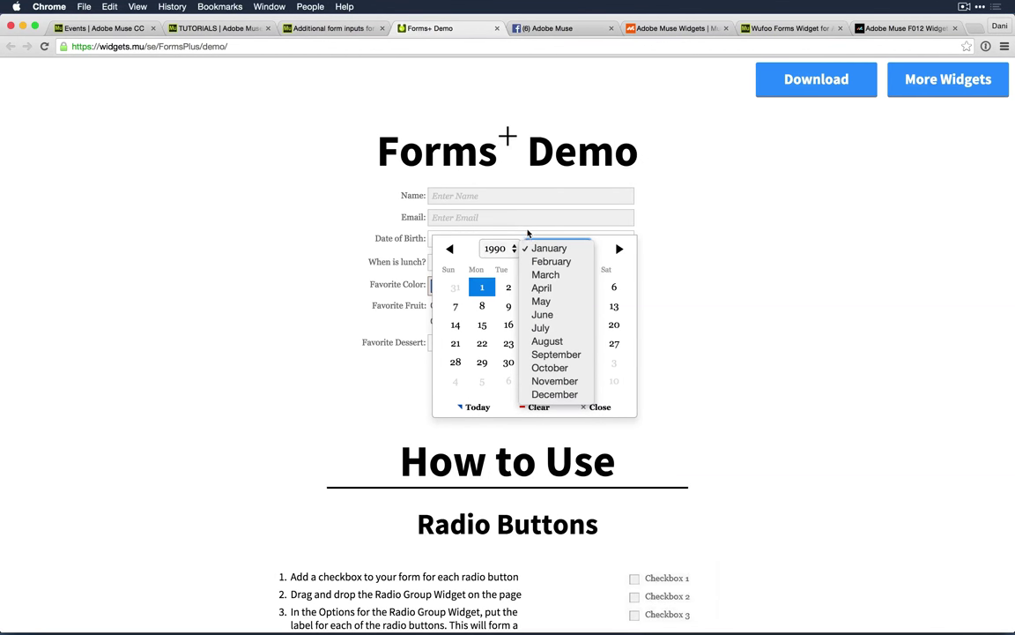
left_click(553, 249)
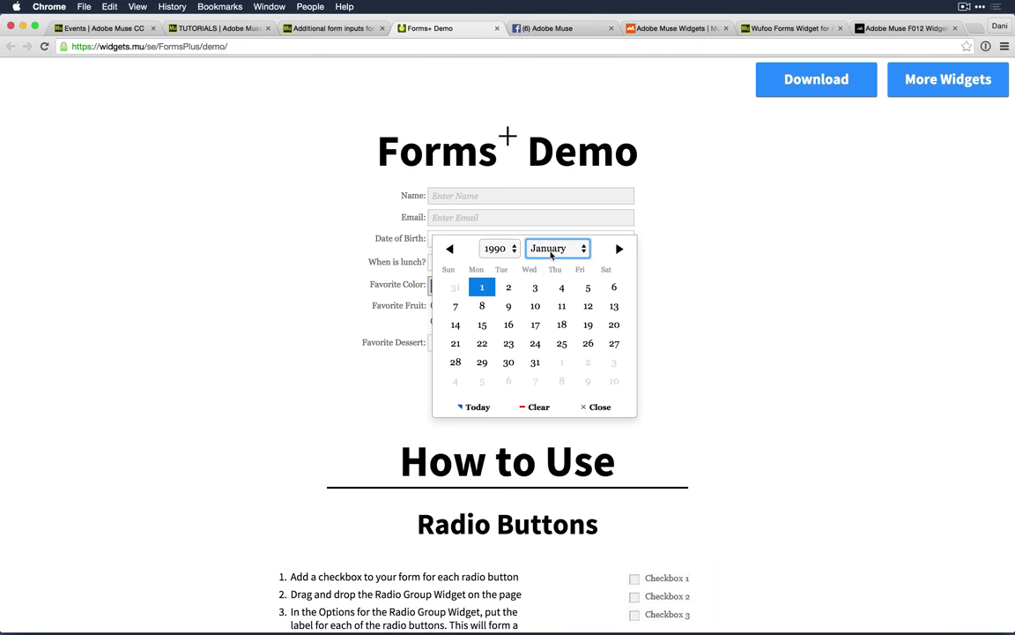
left_click(553, 251)
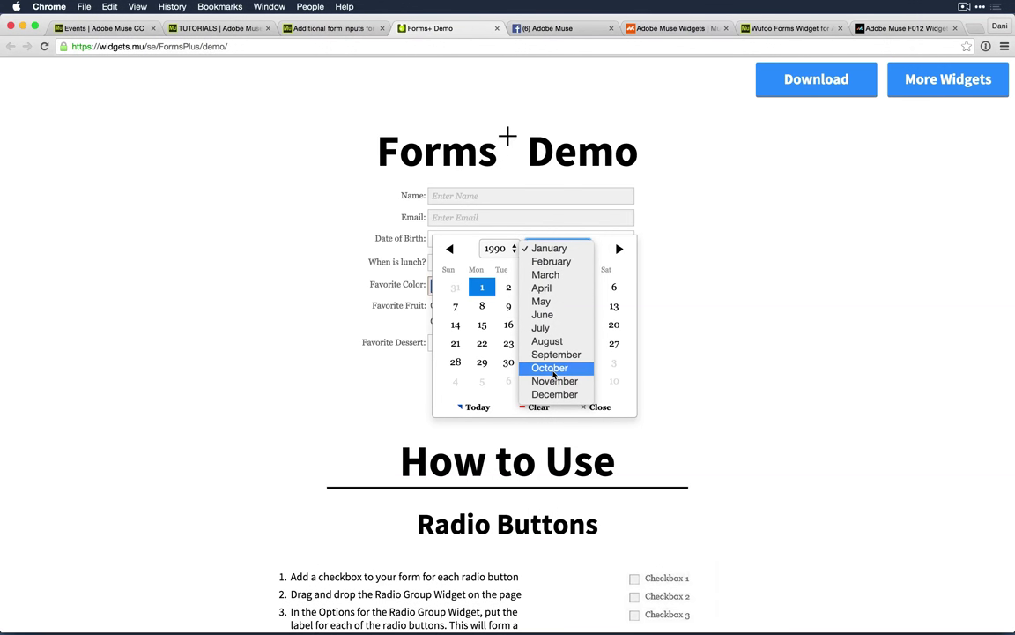
left_click(542, 231)
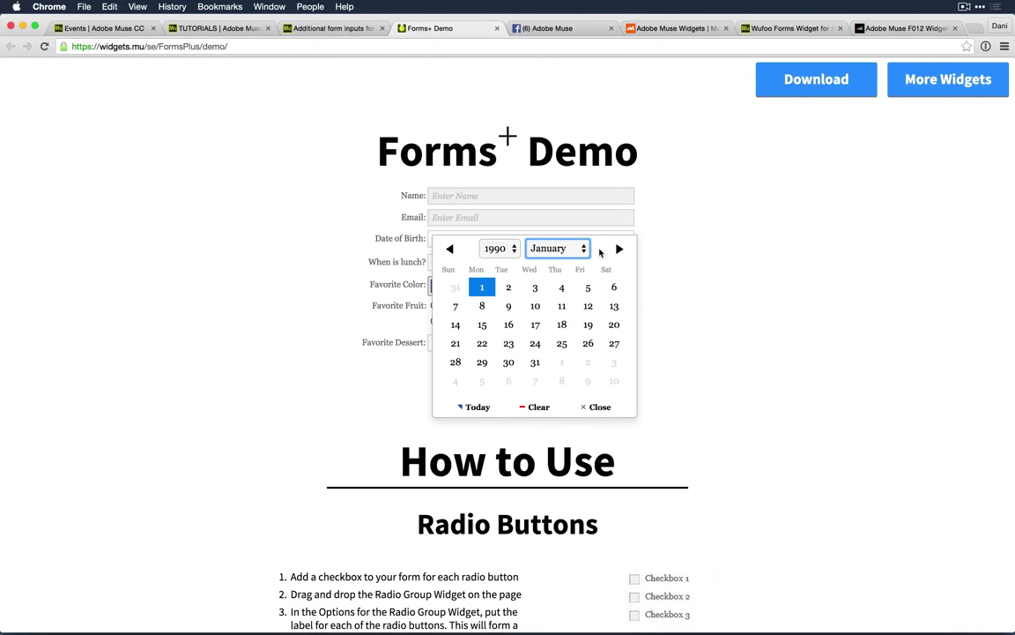
left_click(535, 308)
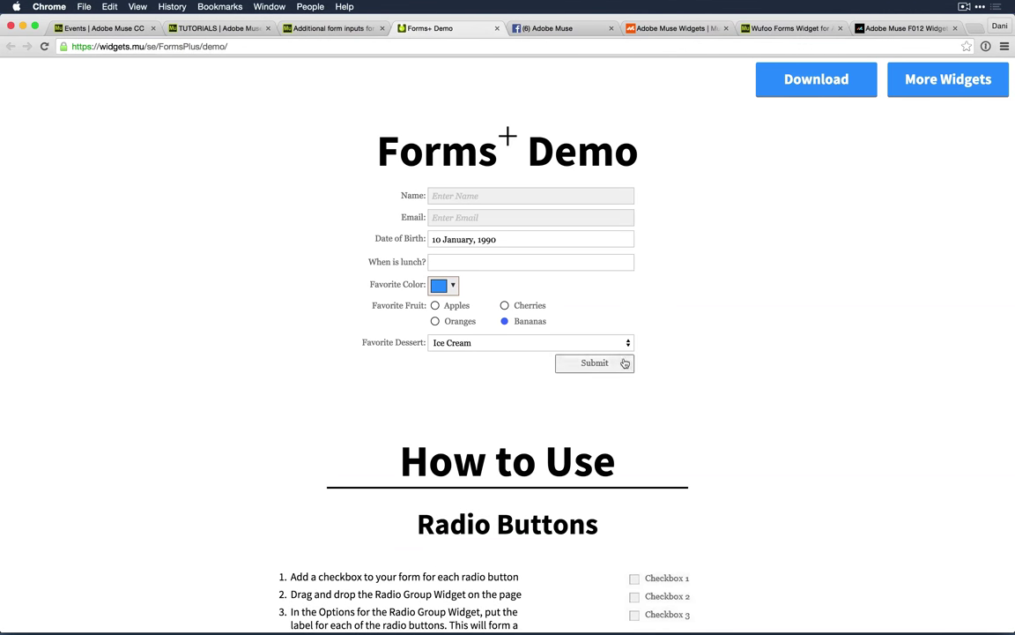
key("super+Tab")
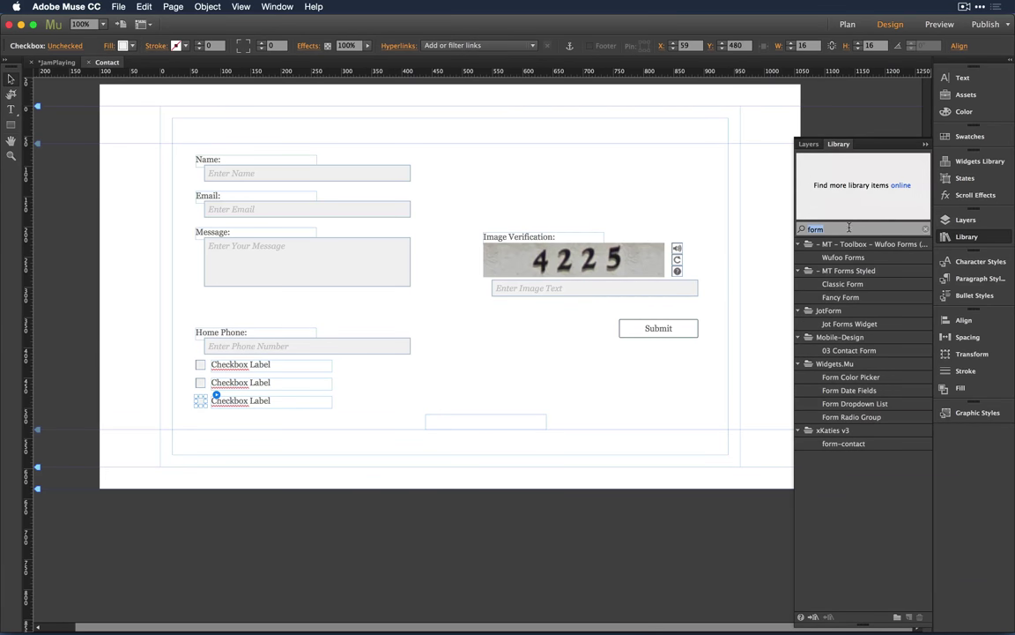
Step: Preview the Widgets.Mu form library items and place Form Date Fields below the Message box
left_click(867, 406)
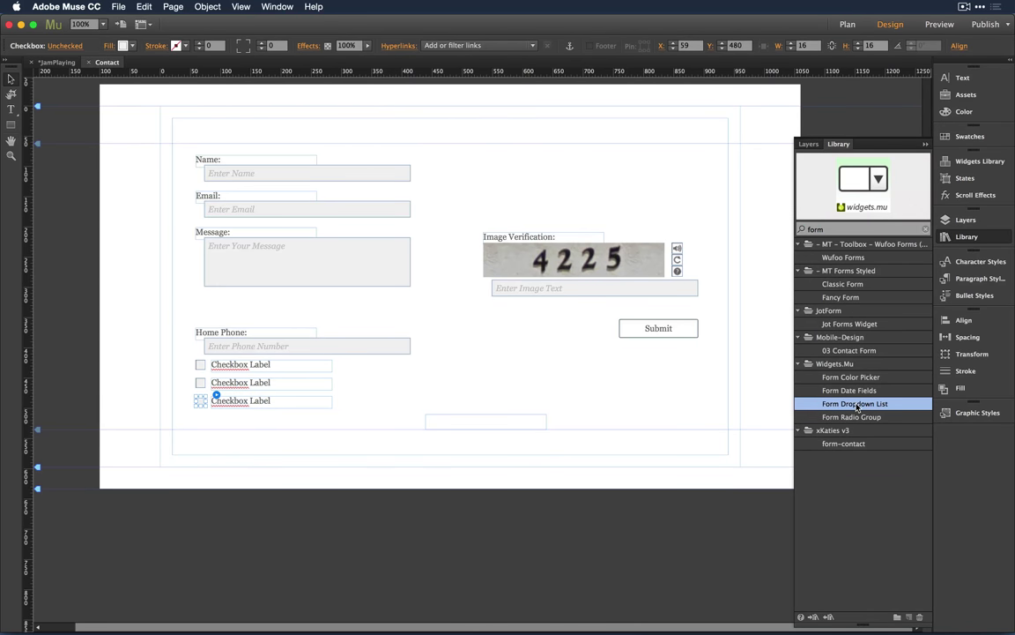
left_click(863, 419)
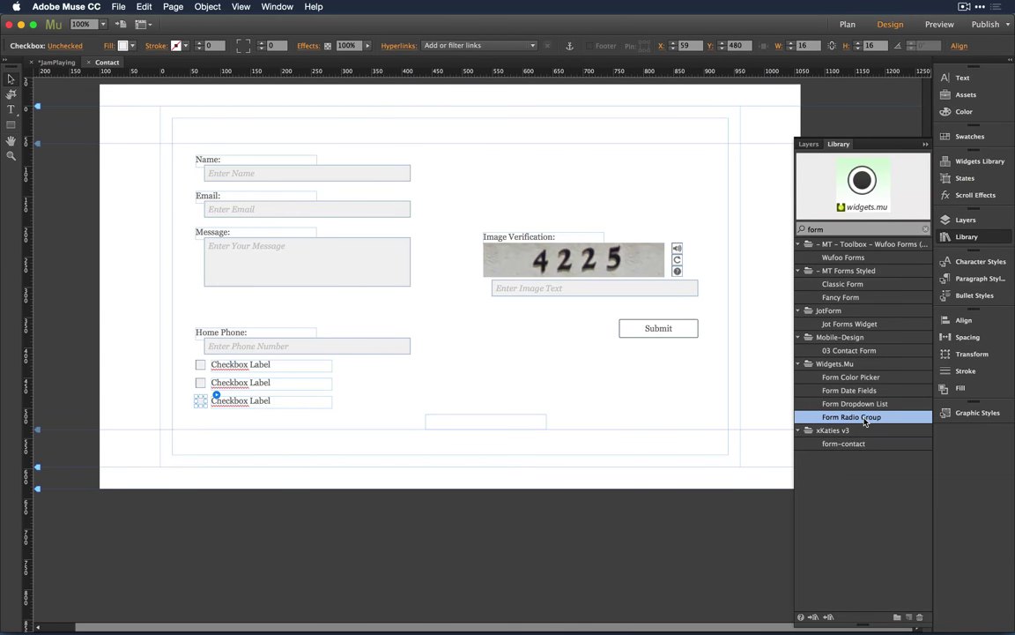
left_click(857, 378)
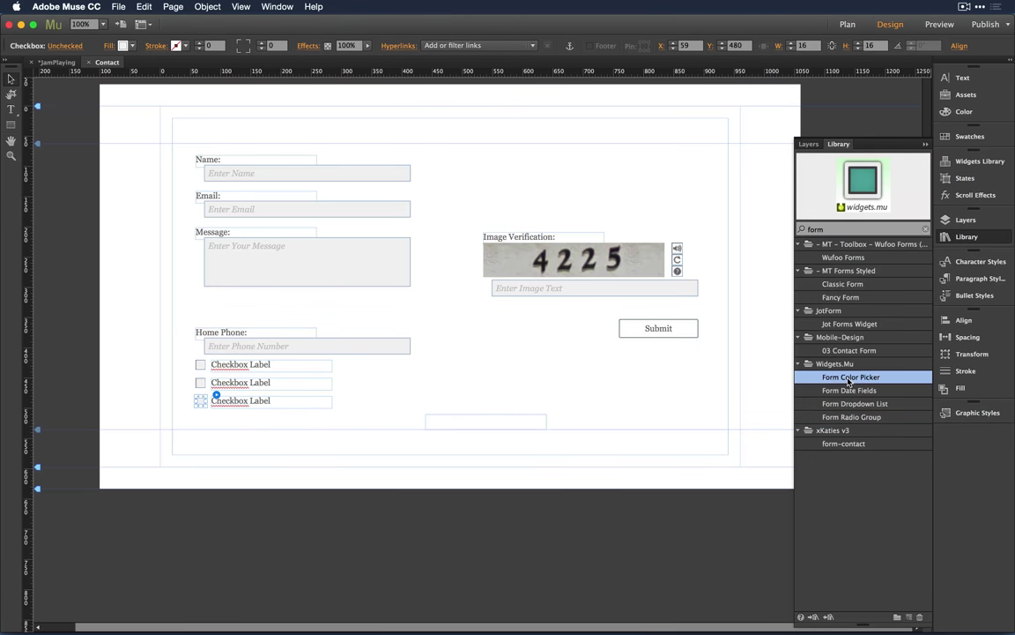
left_click(857, 393)
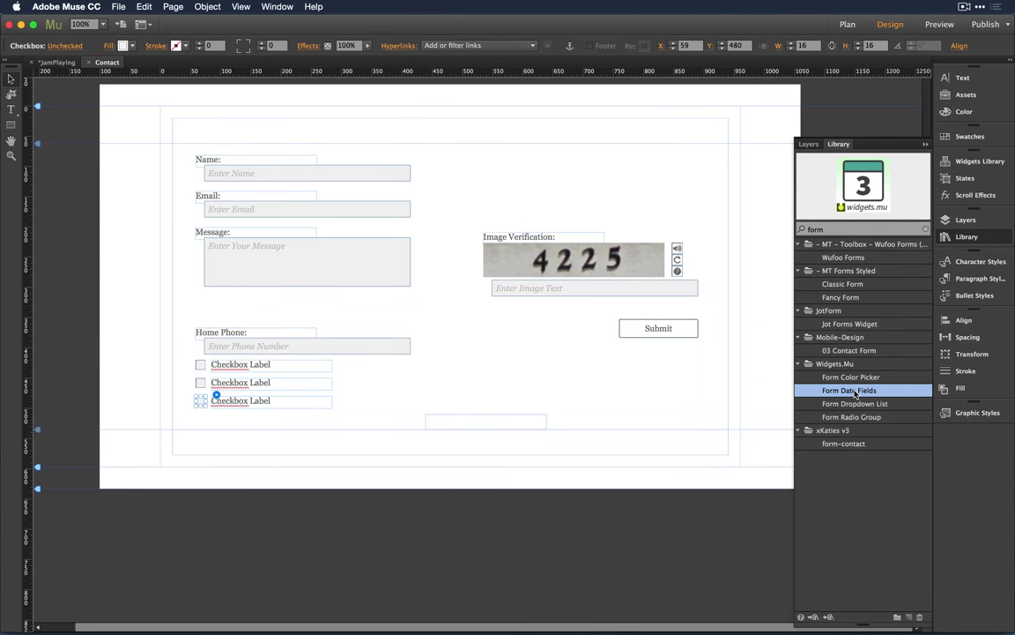
left_click_drag(854, 394, 201, 297)
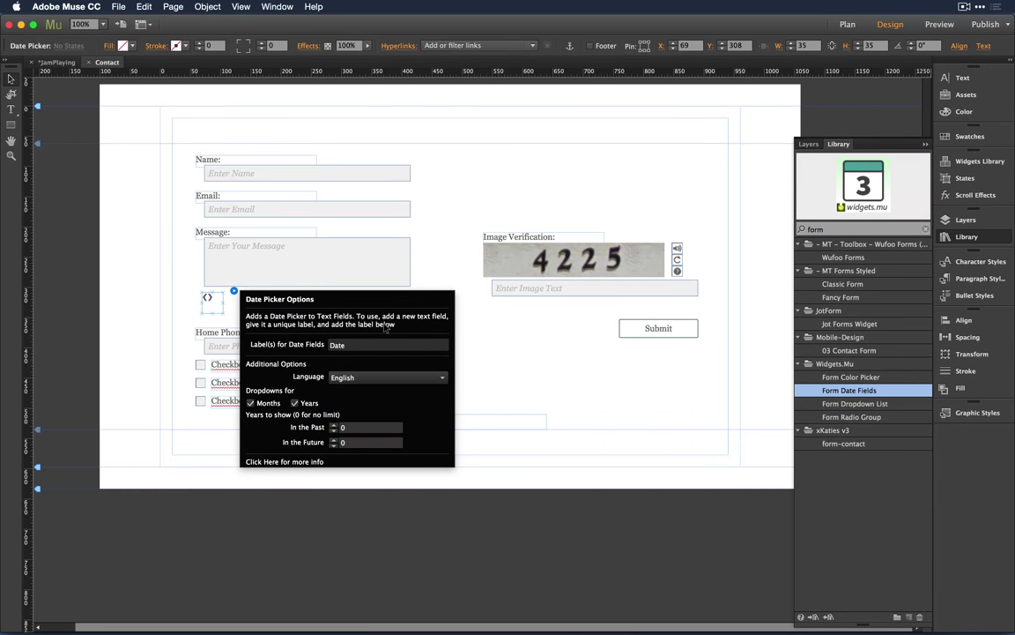
left_click(349, 345)
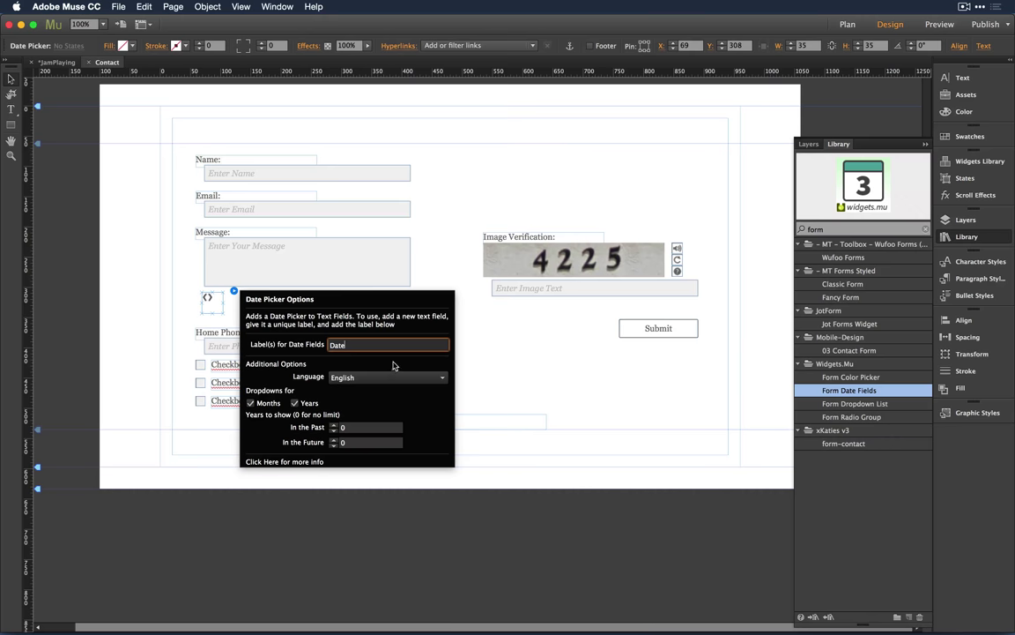
left_click(474, 359)
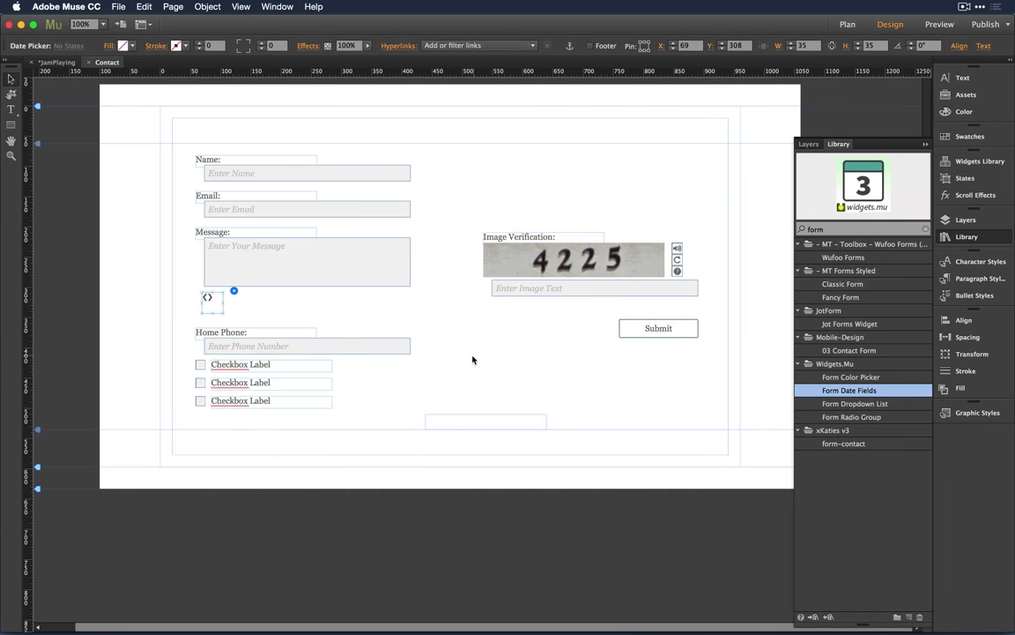
Step: Select the contact form widget as a whole and bring up its Options panel
left_click(209, 297)
left_click(198, 196)
left_click(209, 232)
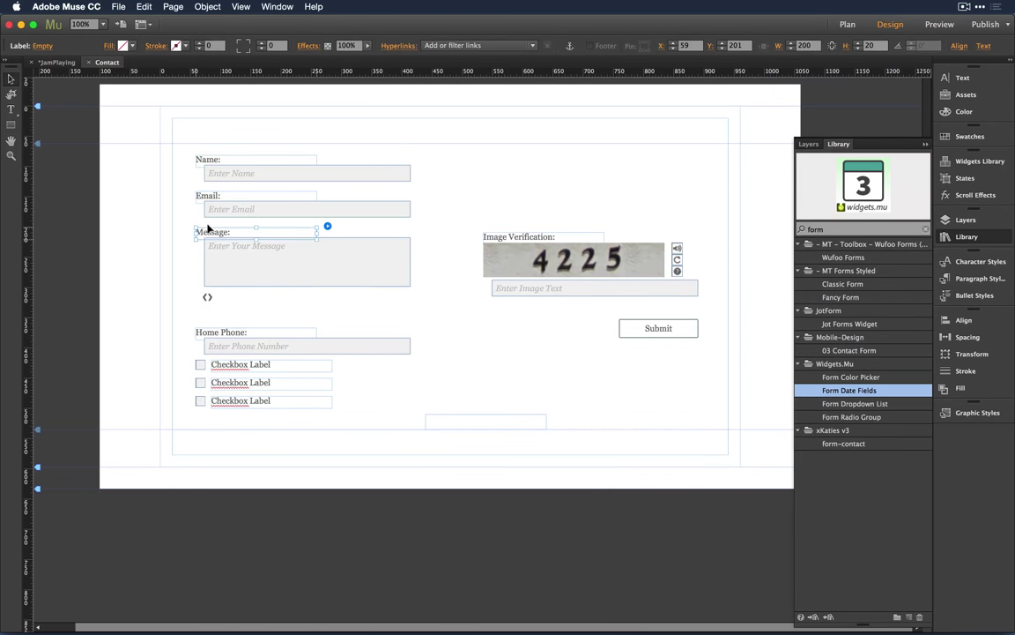
left_click(352, 171)
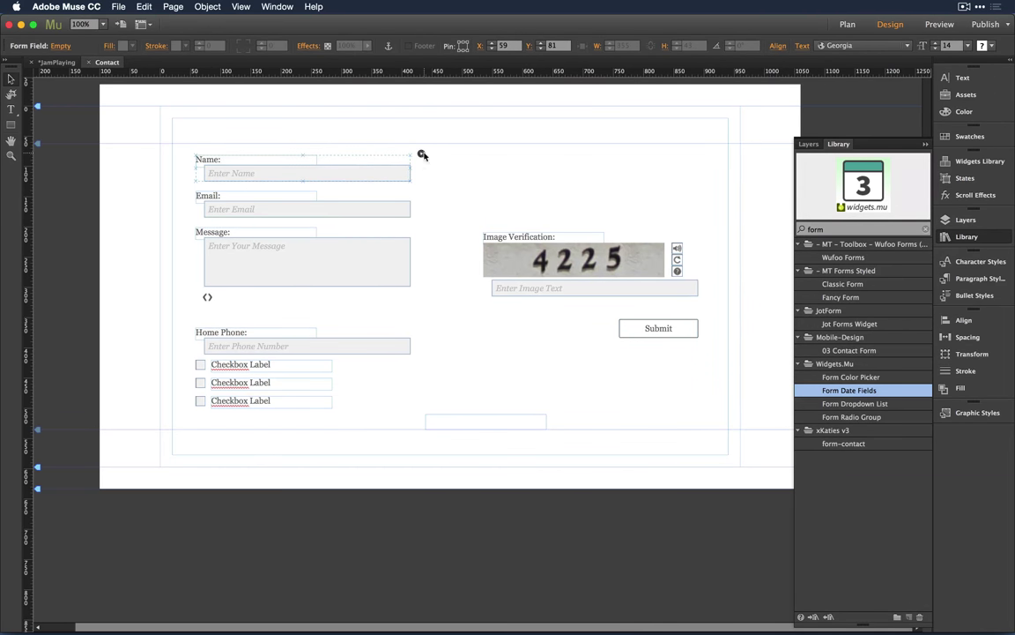
left_click(467, 157)
left_click(709, 153)
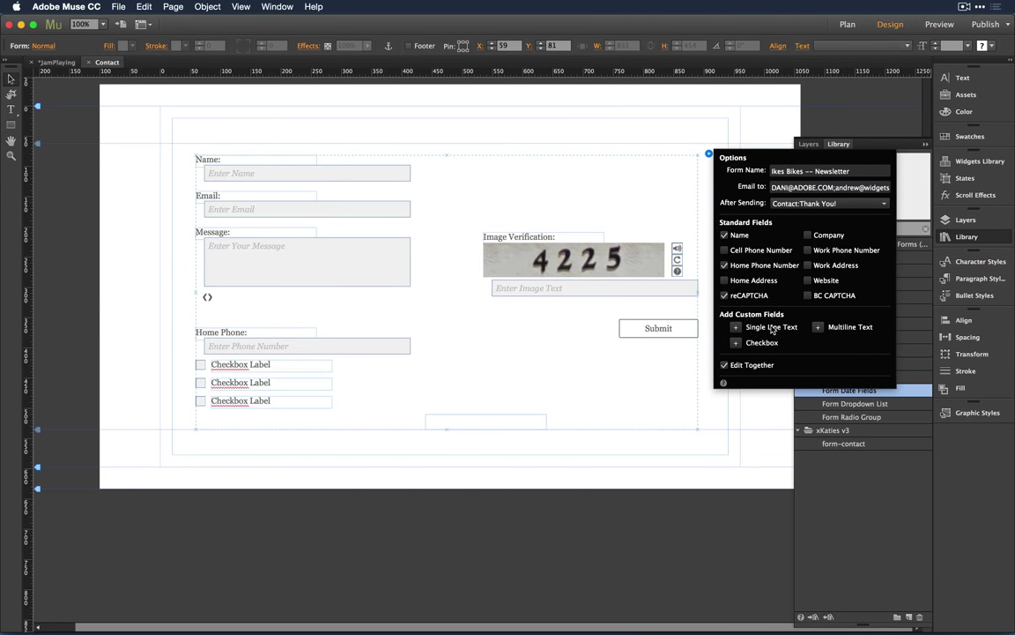
Step: Add a single-line text field to the form and relabel it 'Date:'
left_click(796, 327)
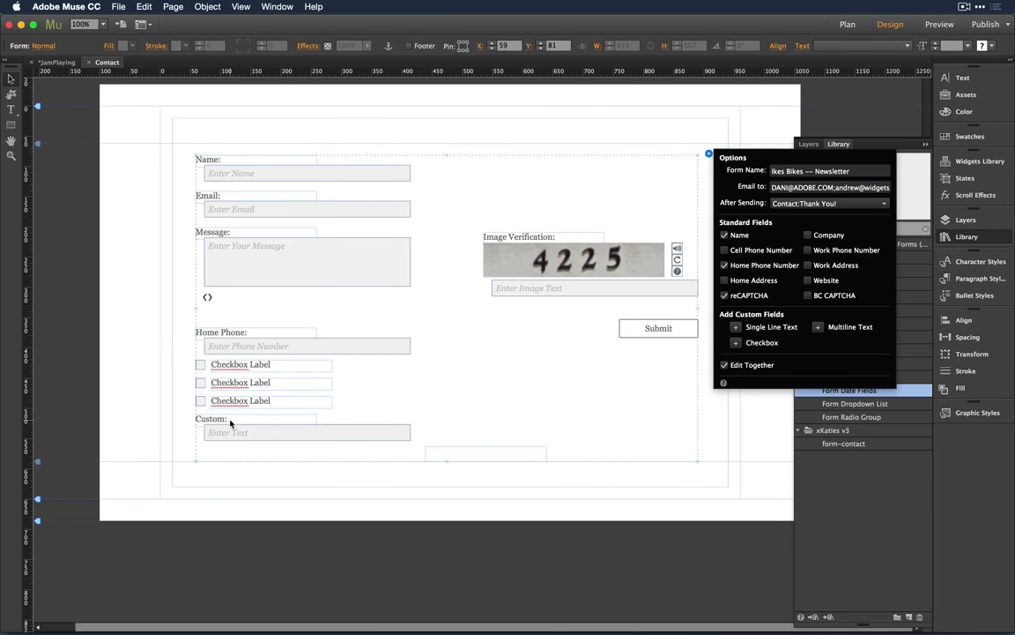
left_click(205, 416)
double_click(207, 416)
key("super+a")
type("D")
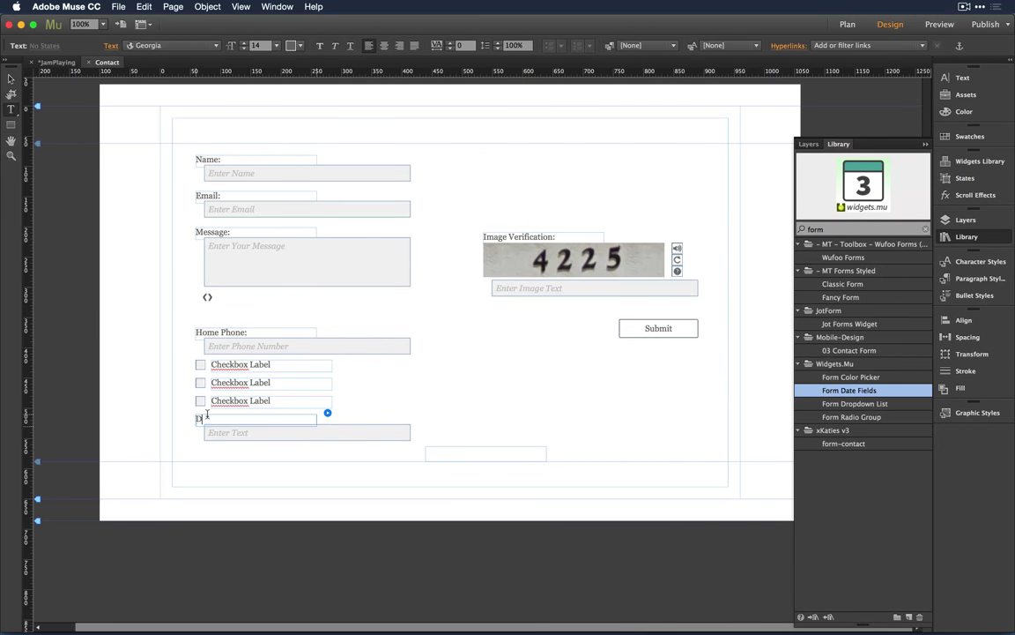
type("ate:")
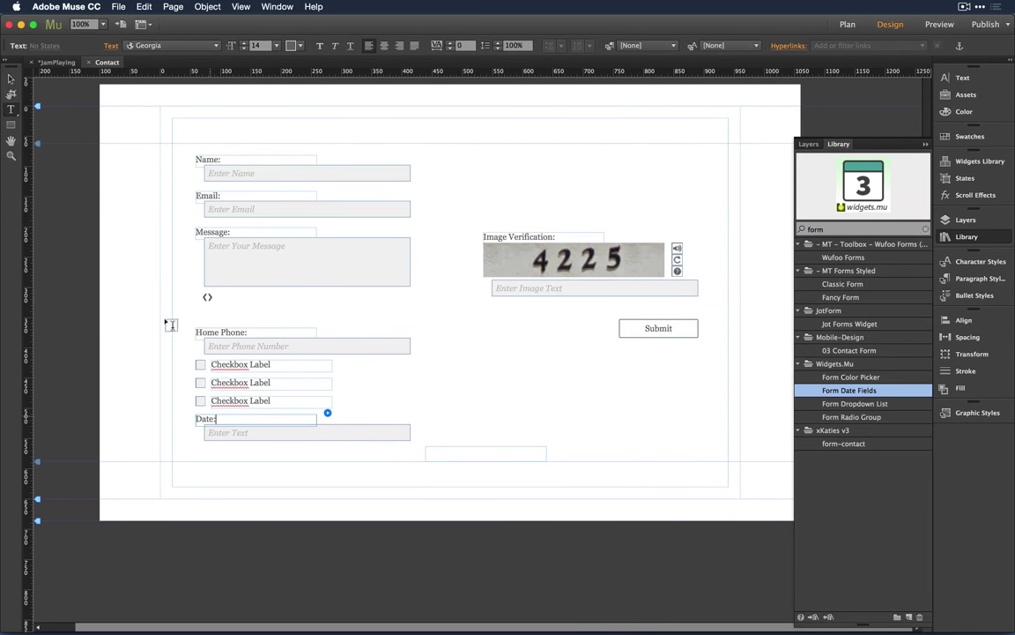
left_click(11, 81)
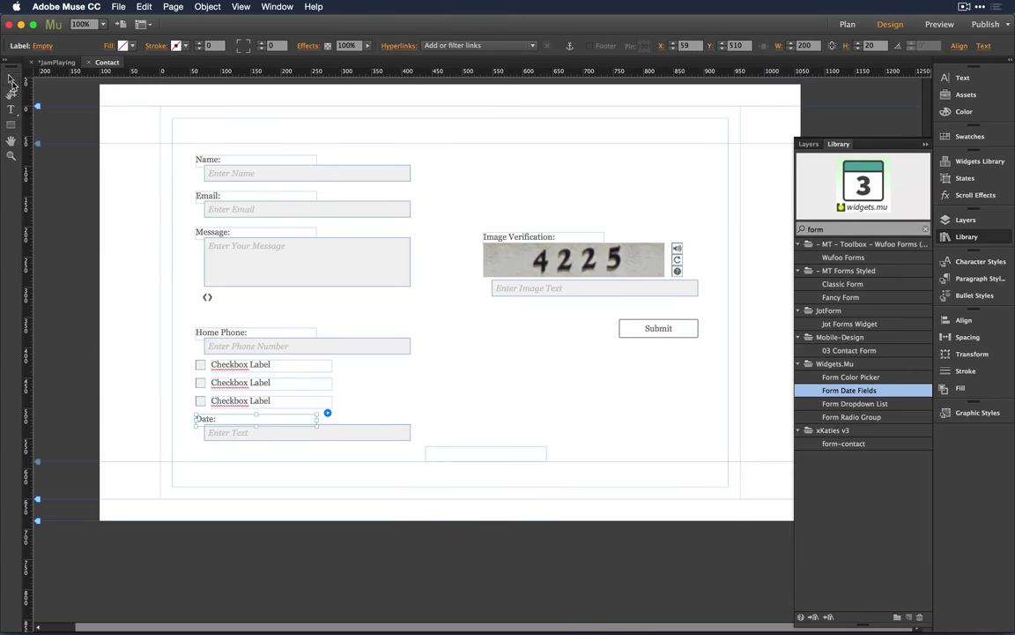
Step: Move the date picker beside the new Date field and preview the page in the browser
left_click(205, 297)
left_click_drag(207, 297, 202, 450)
key("super+shift+e")
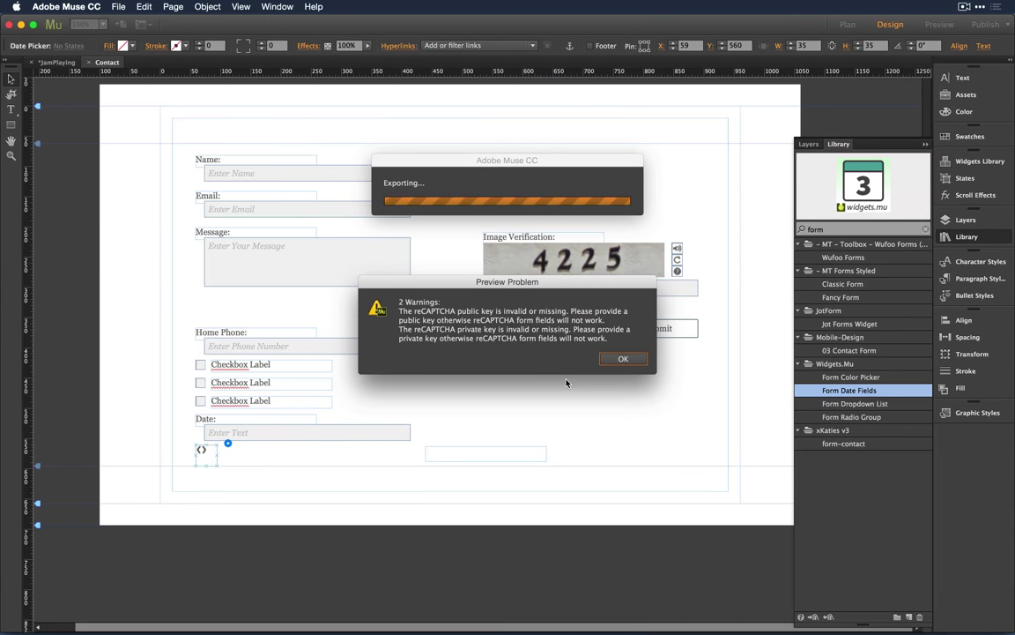
Step: Dismiss the reCAPTCHA warnings, close the help page, and re-run the browser preview
left_click(617, 358)
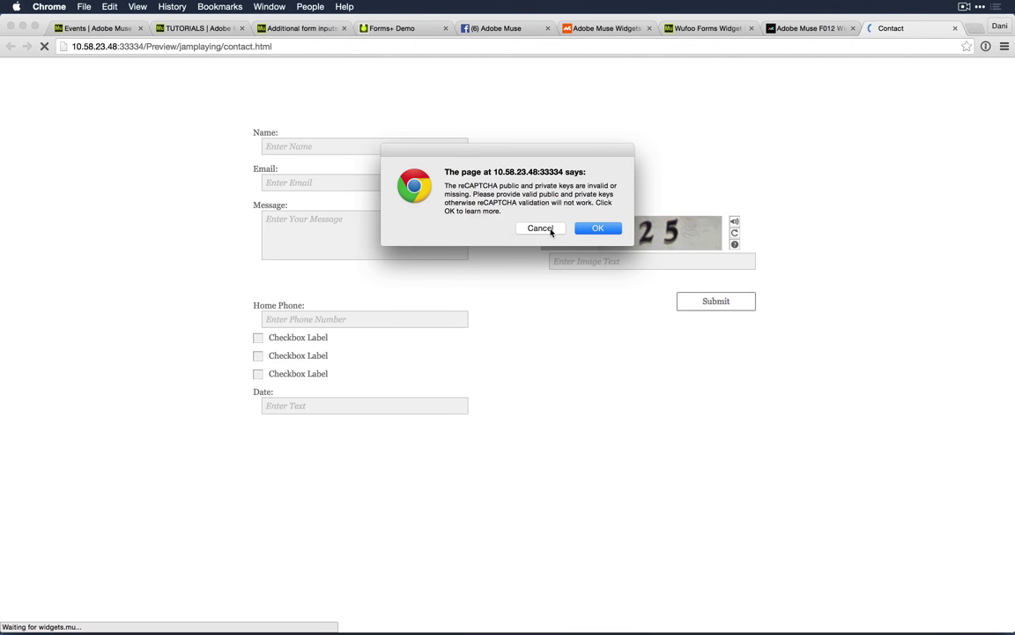
left_click(597, 229)
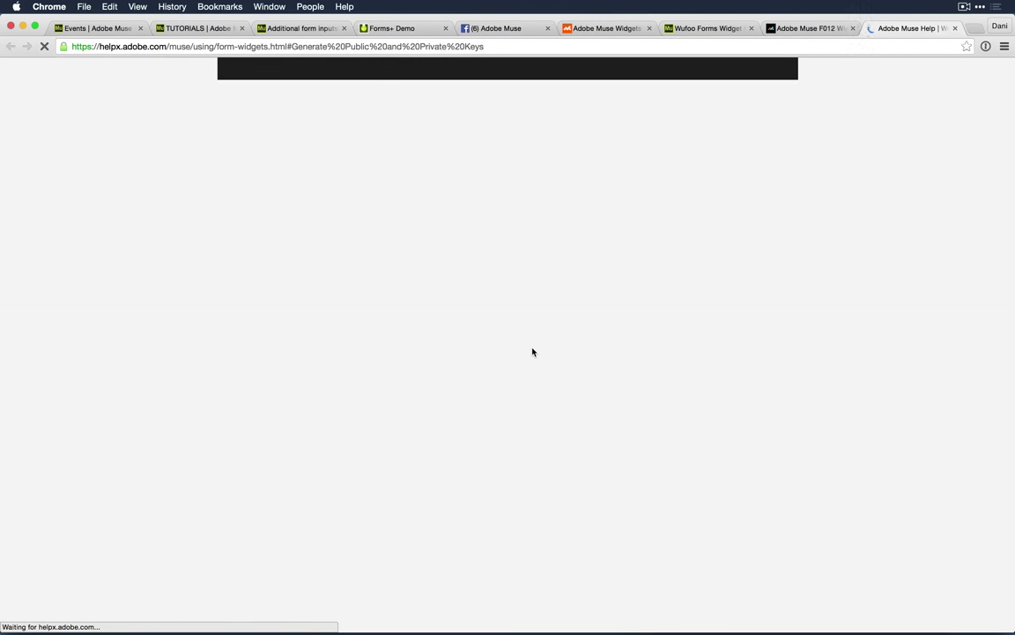
key("super+w")
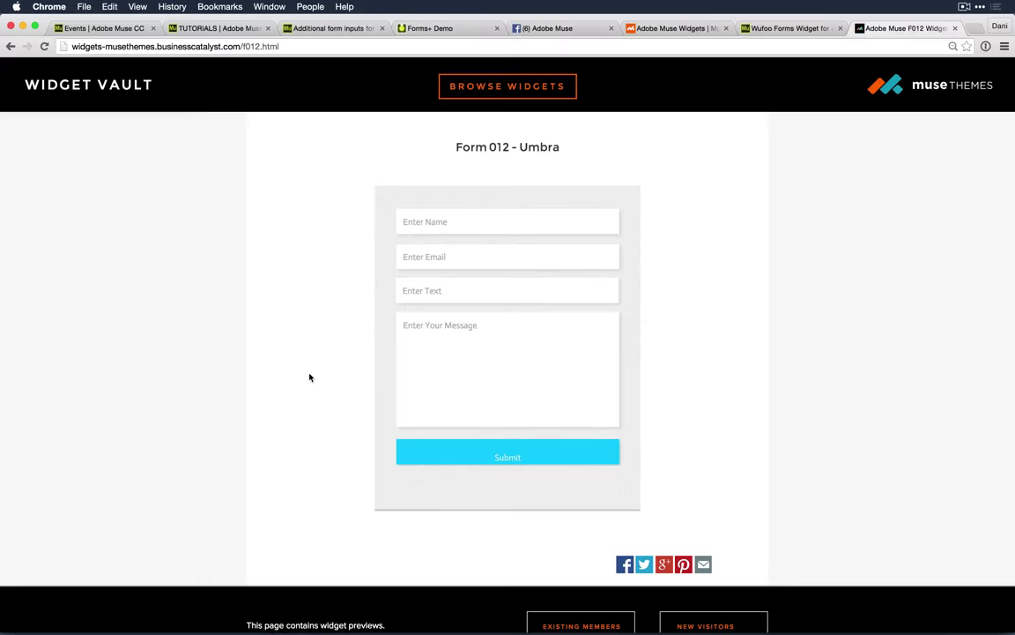
key("super+Tab")
key("super+shift+e")
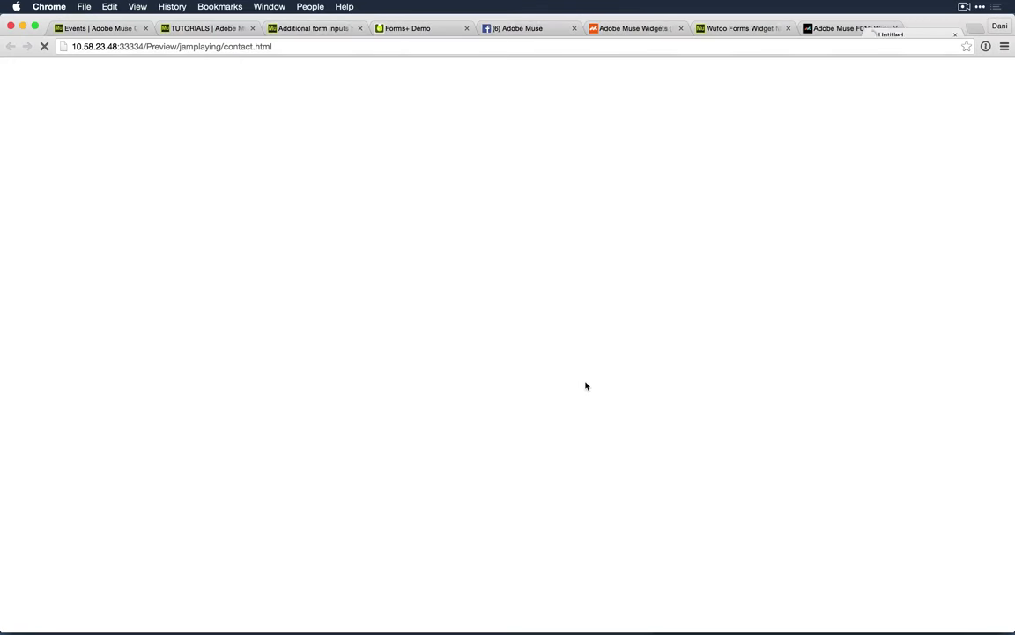
Step: Close the help page again, re-preview, and cancel the reCAPTCHA alert so the form renders
left_click(597, 225)
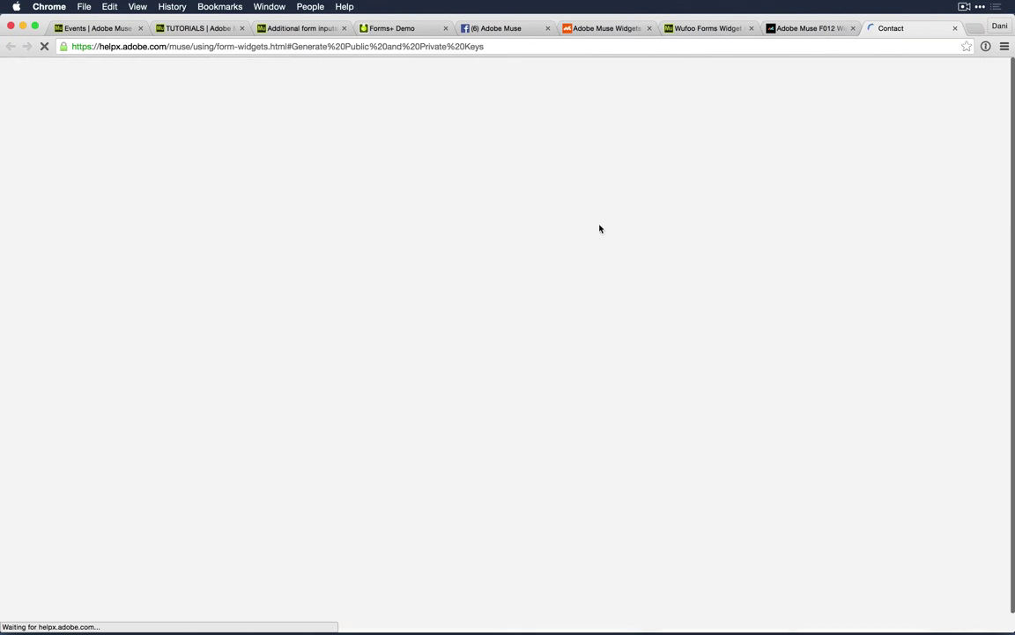
key("super+w")
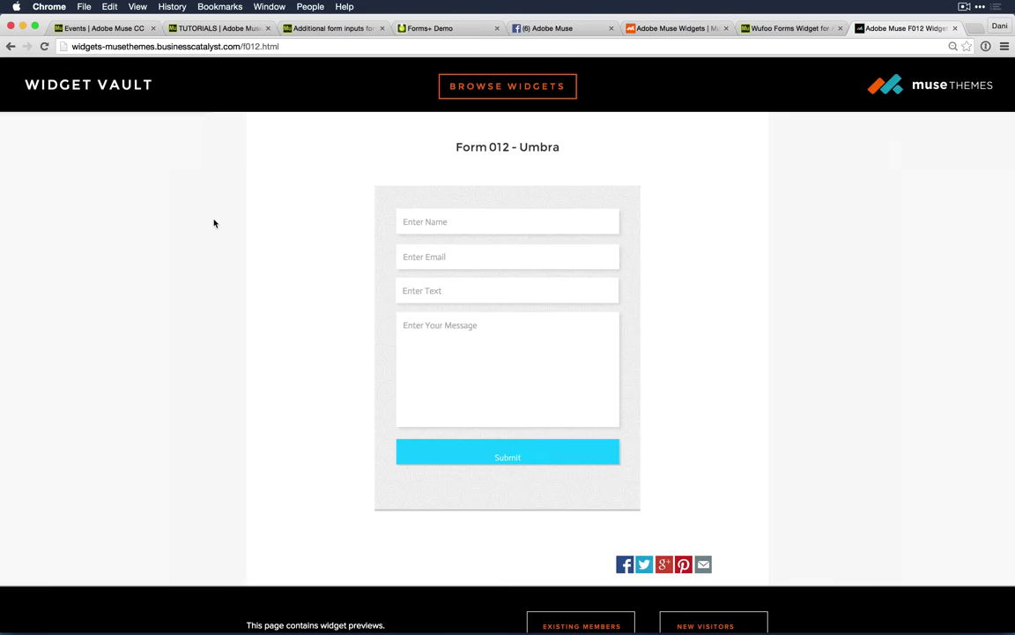
key("super+Tab")
key("super+shift+e")
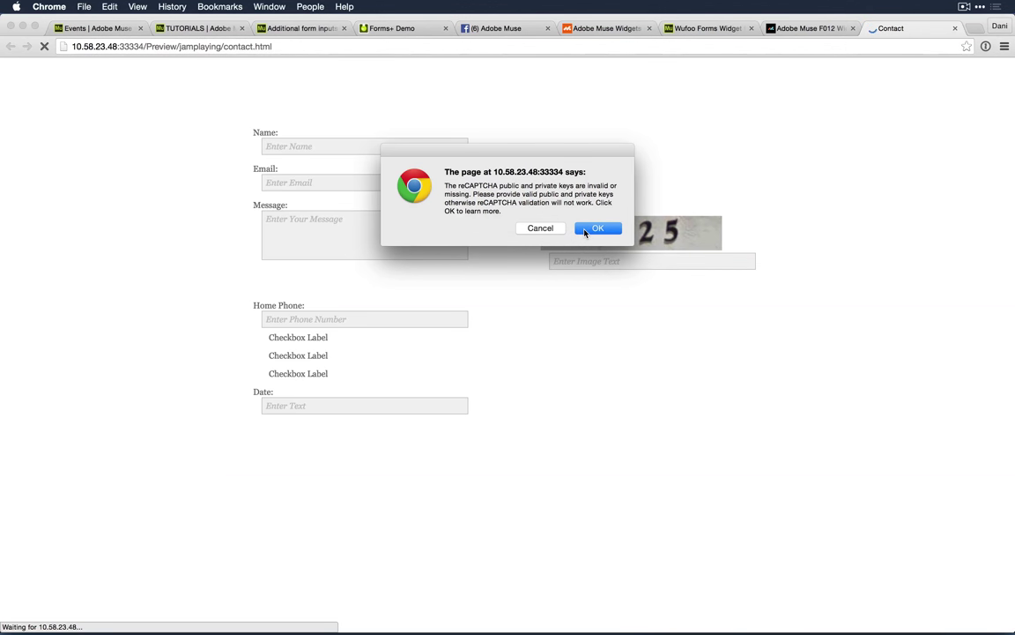
left_click(549, 230)
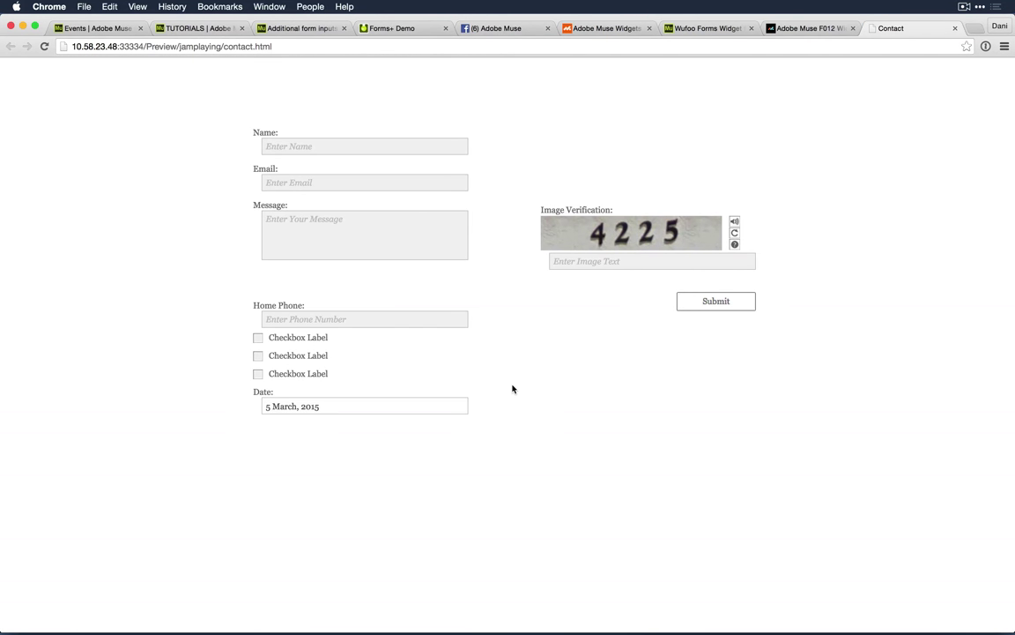
Step: Pick 20, then 31, then 22 March 2015 in the preview's Date field, then return to Muse
left_click(306, 408)
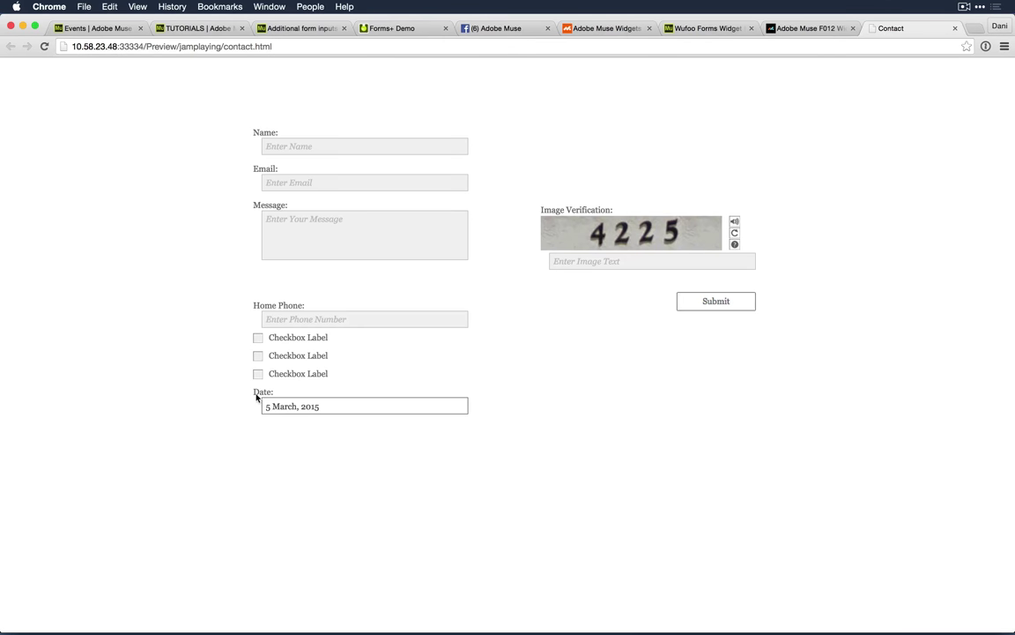
left_click(308, 406)
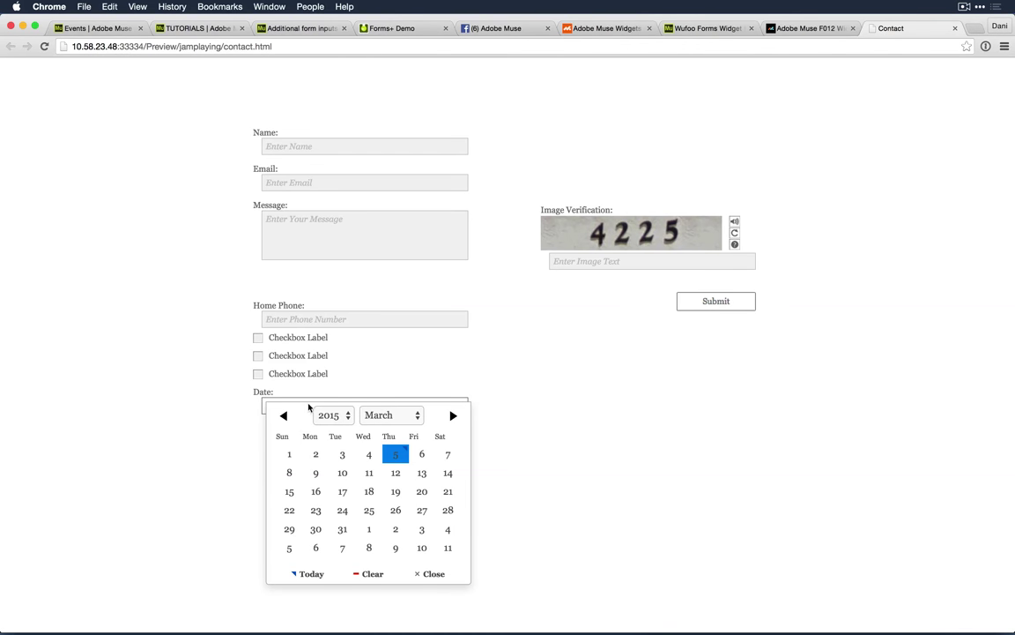
left_click(421, 491)
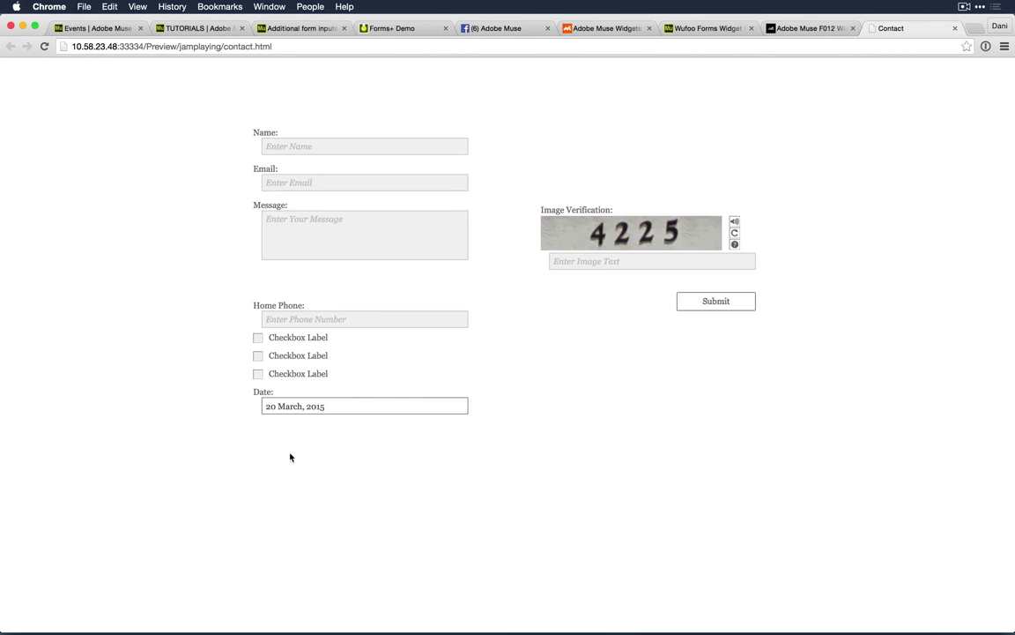
left_click(377, 408)
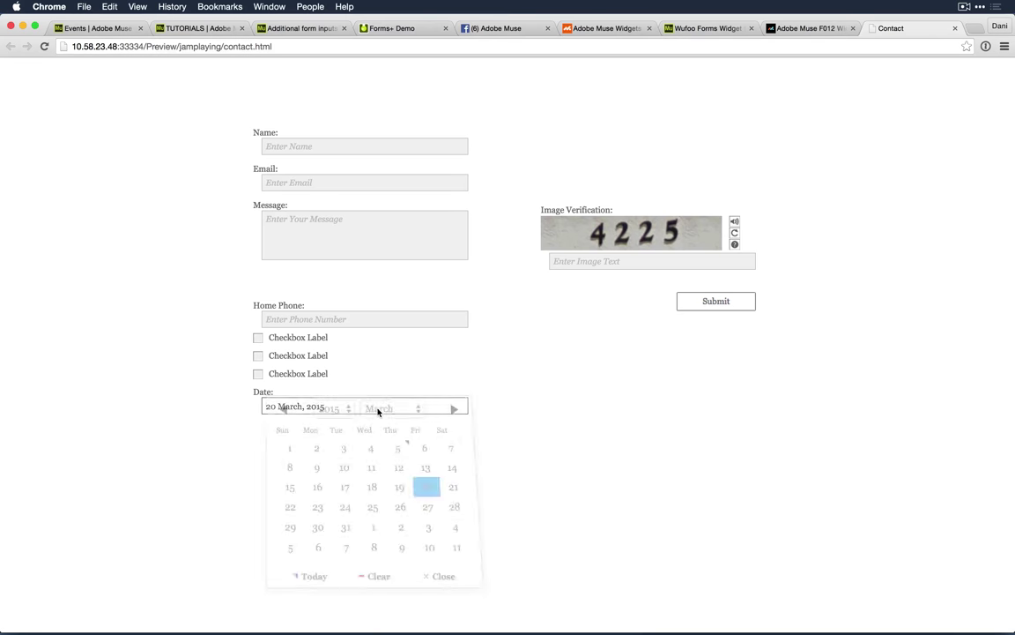
left_click(342, 530)
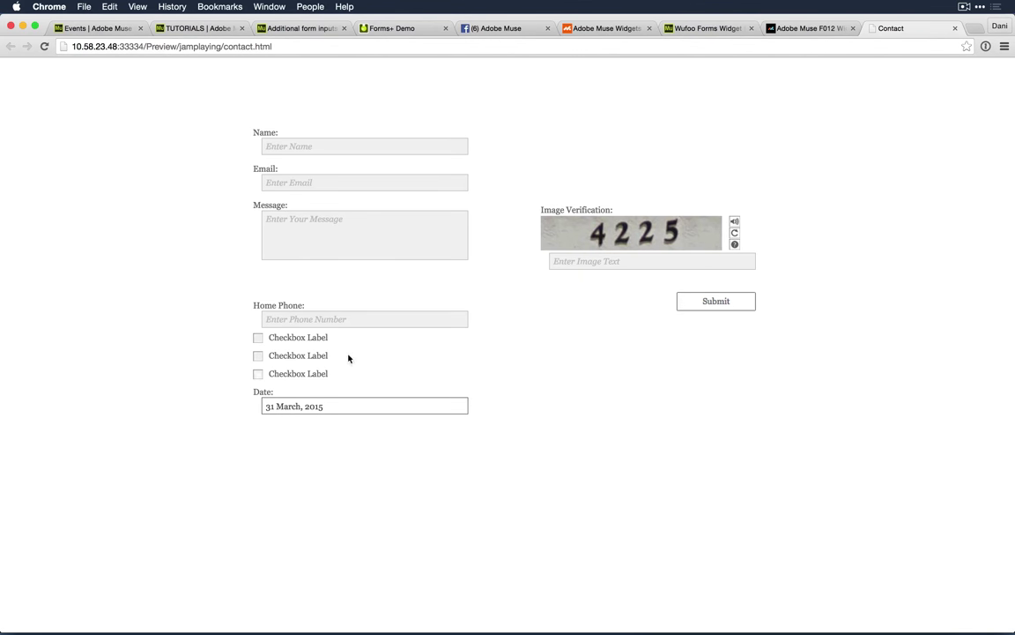
left_click(317, 408)
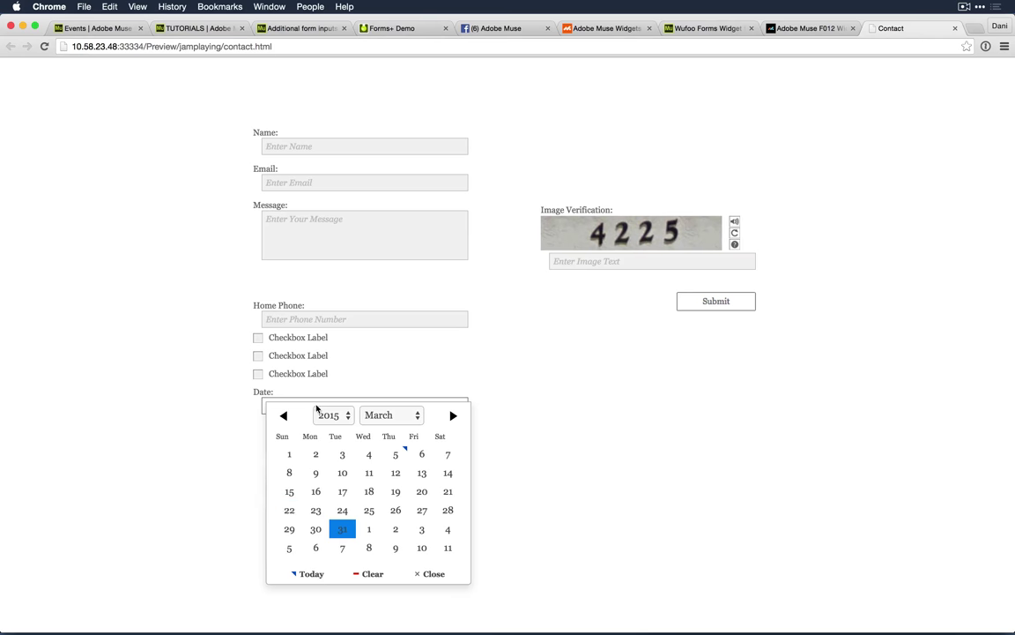
left_click(289, 510)
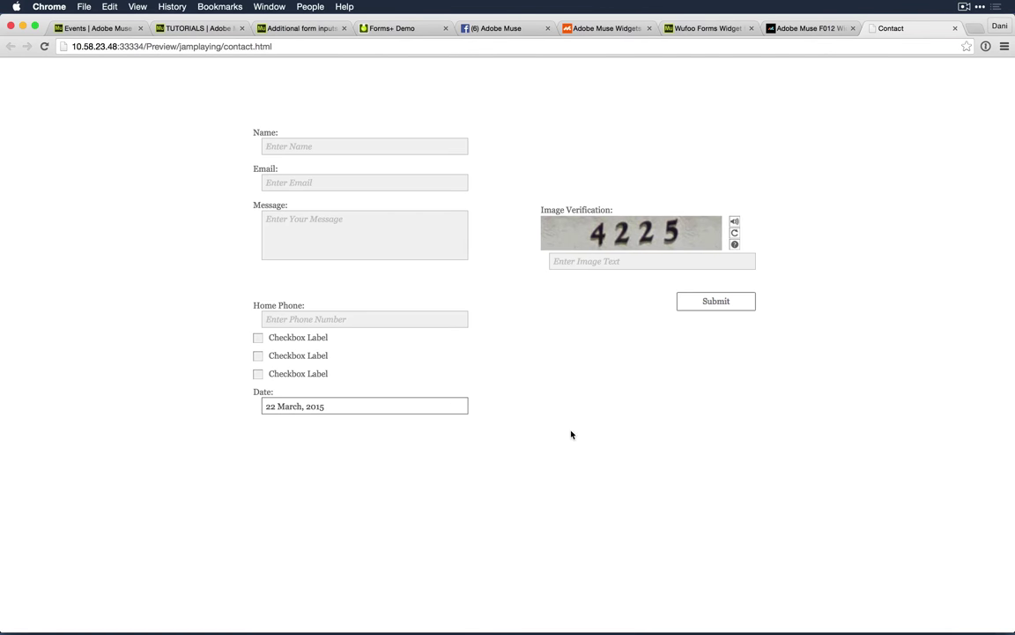
key("super+Tab")
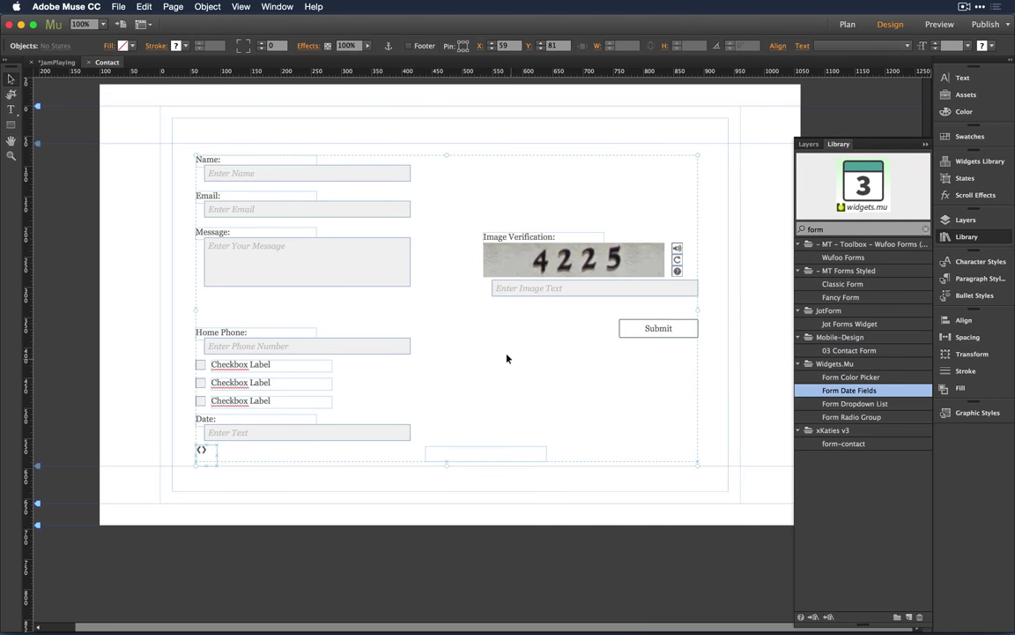
Step: Deselect the form with Esc and bring the Adobe Connect meeting to the front
key("Escape")
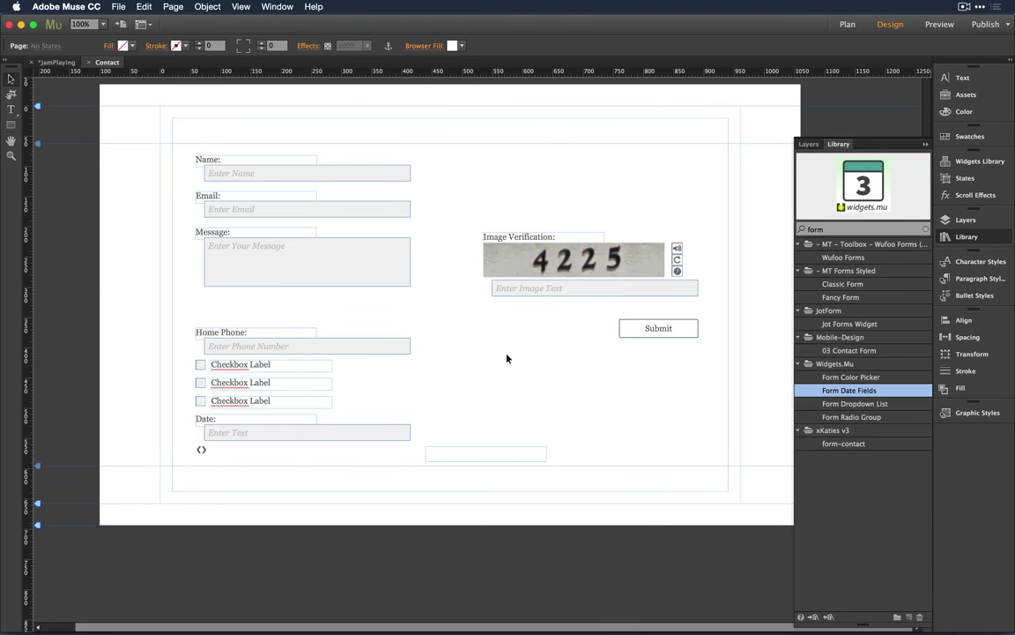
key("super+Tab")
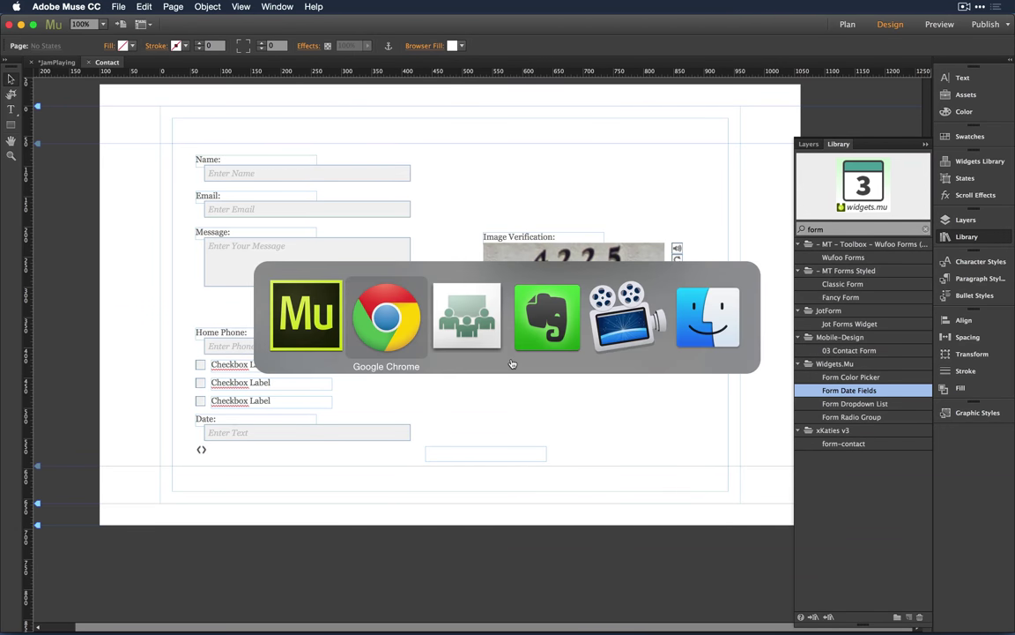
key("super+Tab")
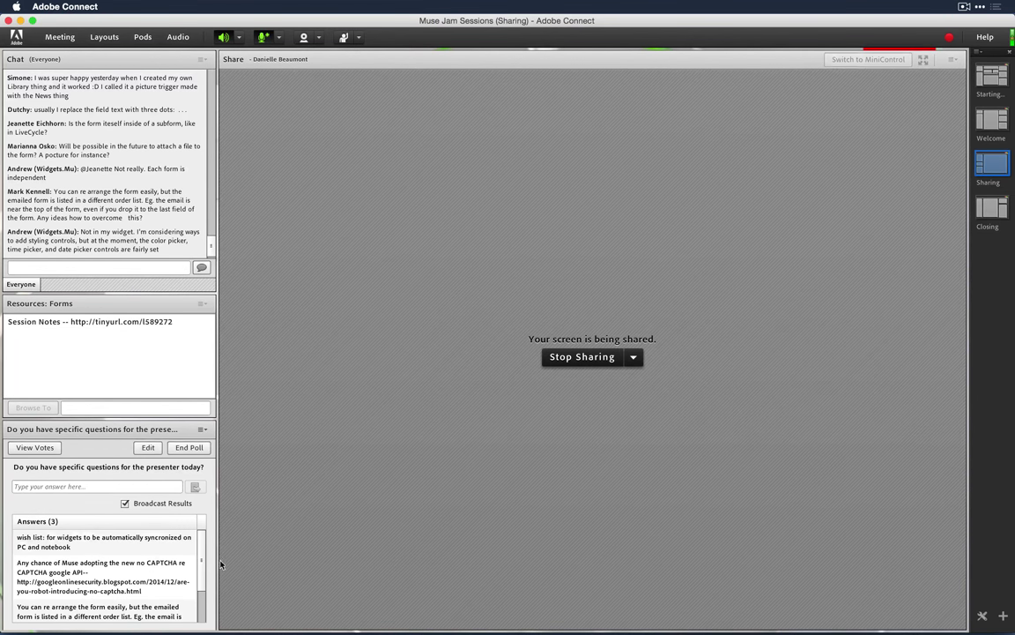
Step: Scroll through the poll Answers pod, then return to the Contact page in Adobe Muse
scroll(202, 581, "down", 2)
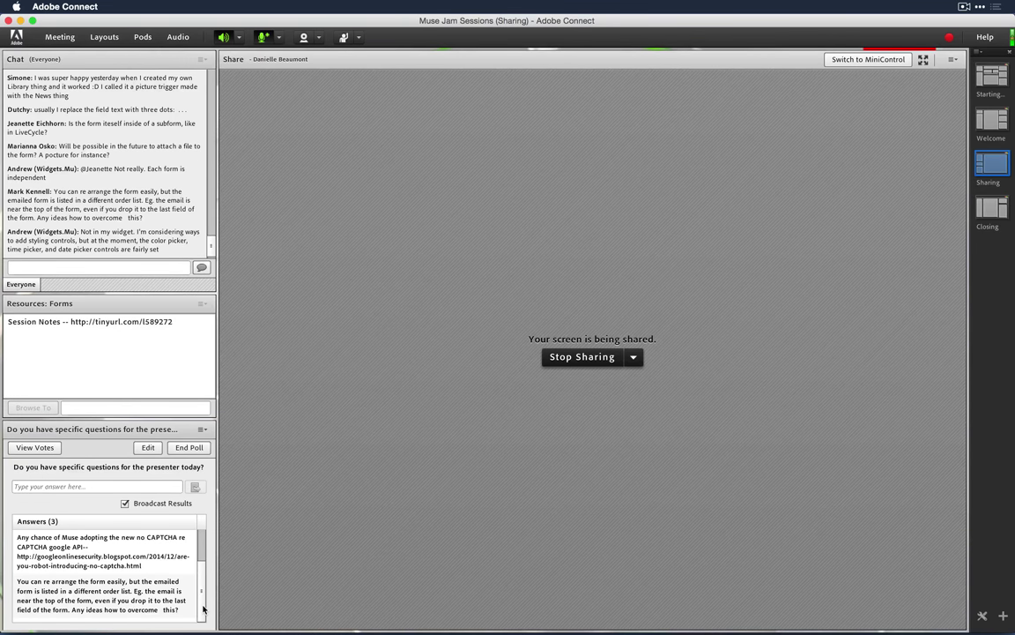
scroll(204, 595, "up", 2)
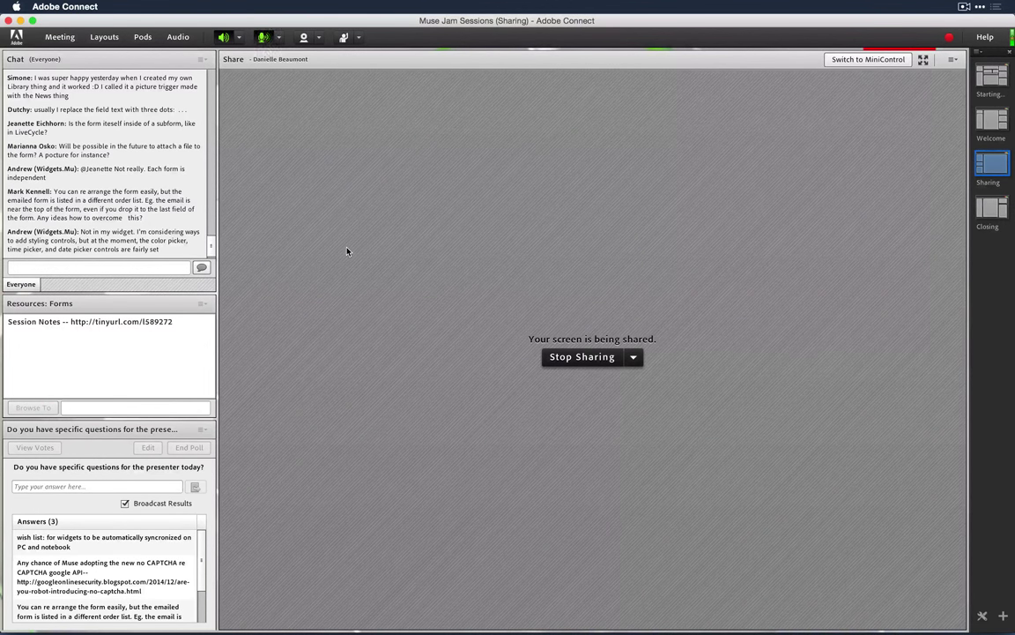
key("super+Tab")
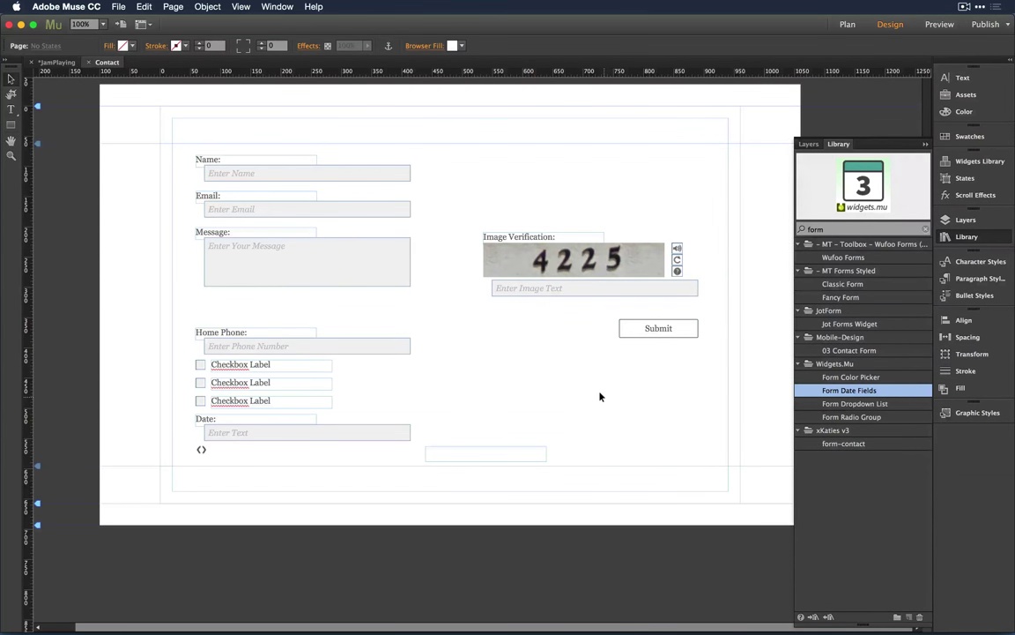
Step: Switch to Evernote to show the Mu Jam -- Forms Explored session note
key("super+Tab")
key("super+Tab")
key("super+Tab")
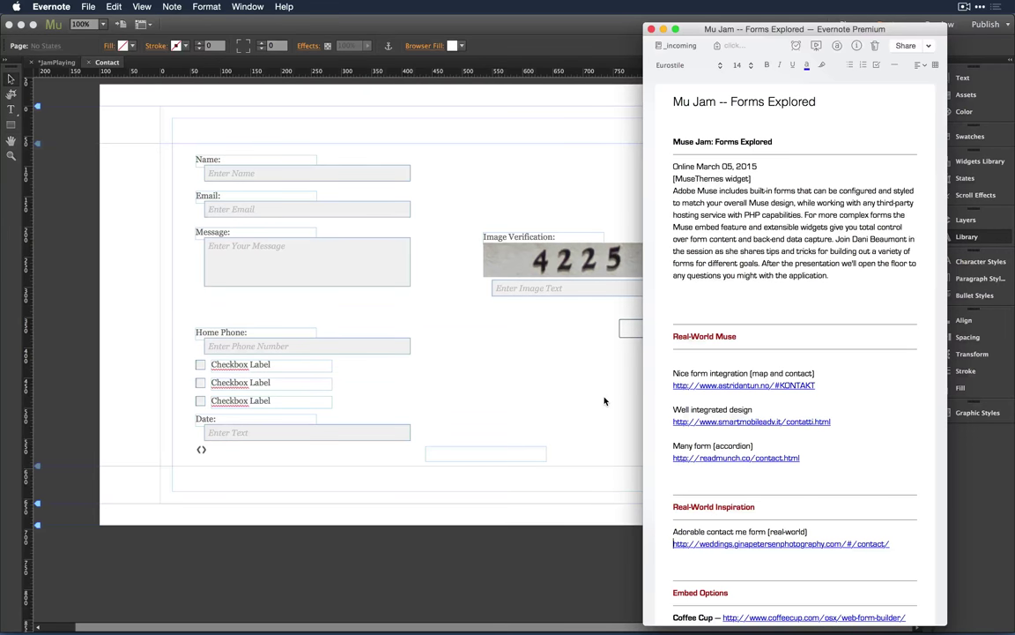
Step: Scroll the note and open the first Real-World Muse example under Nice form integration
scroll(831, 329, "down", 3)
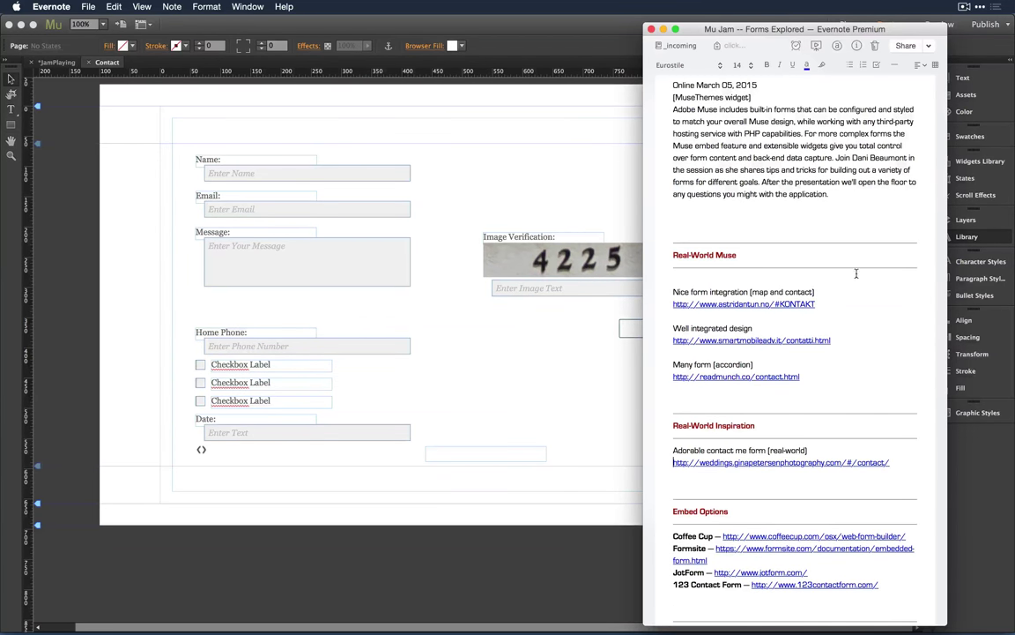
scroll(860, 285, "down", 1)
left_click(774, 288)
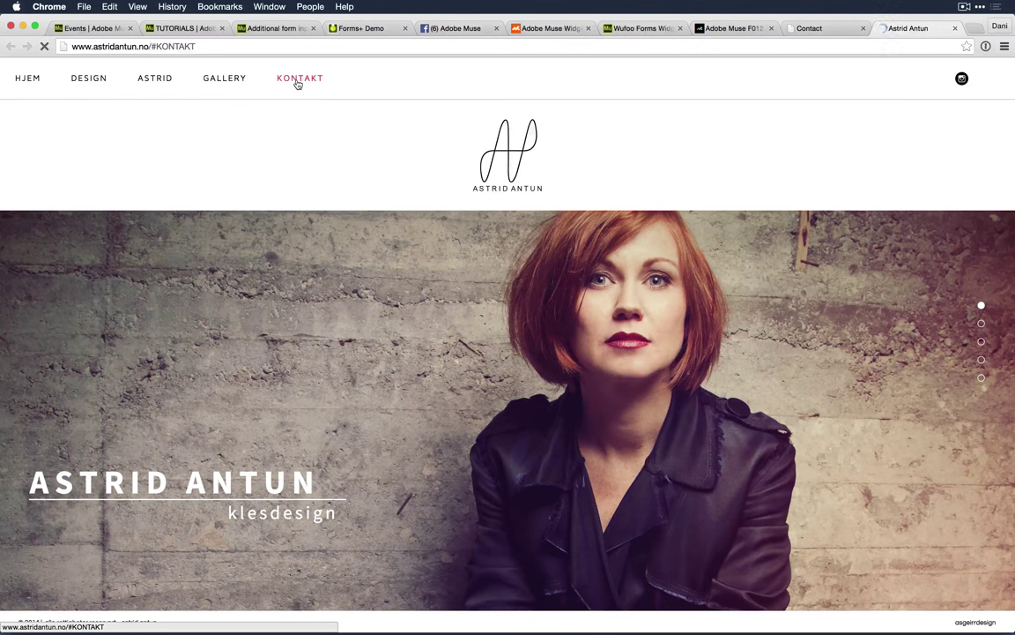
Step: Scroll the designer's site down to the KONTAKT card with her photo and address
scroll(359, 258, "down", 2)
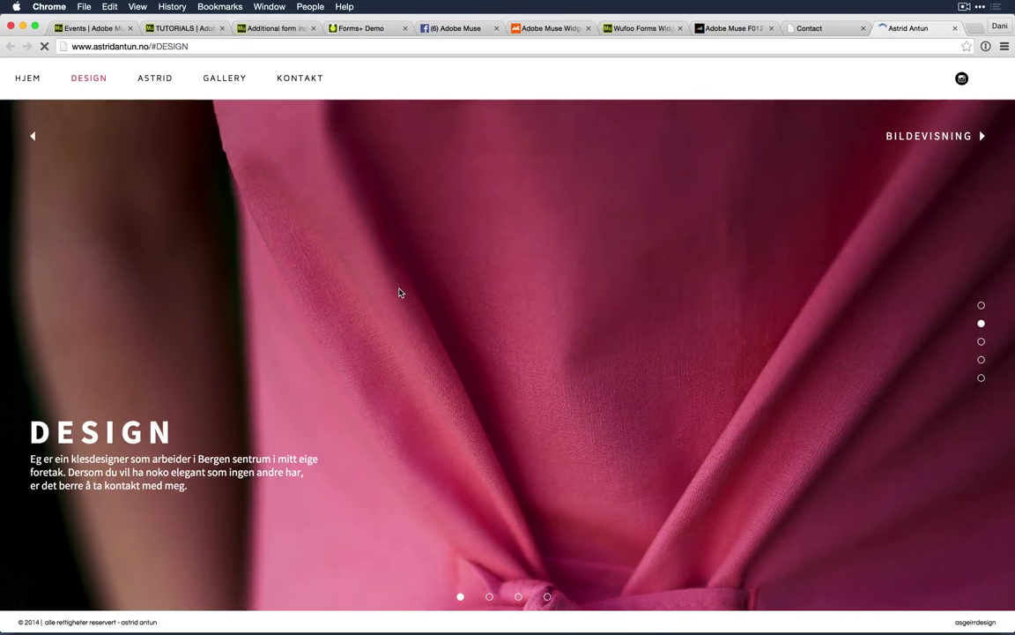
scroll(399, 293, "down", 2)
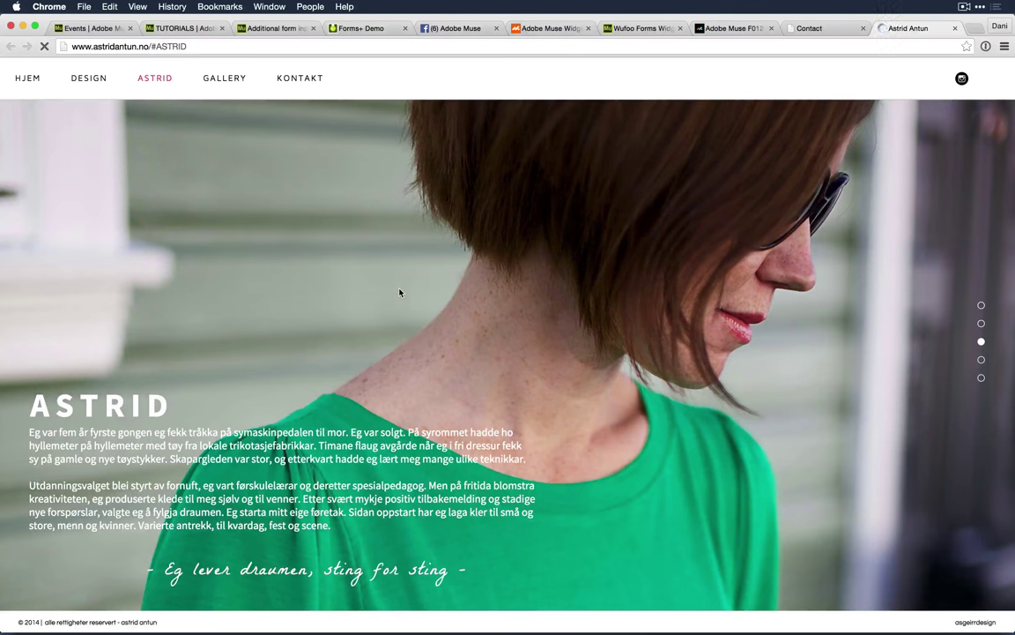
scroll(399, 292, "down", 1)
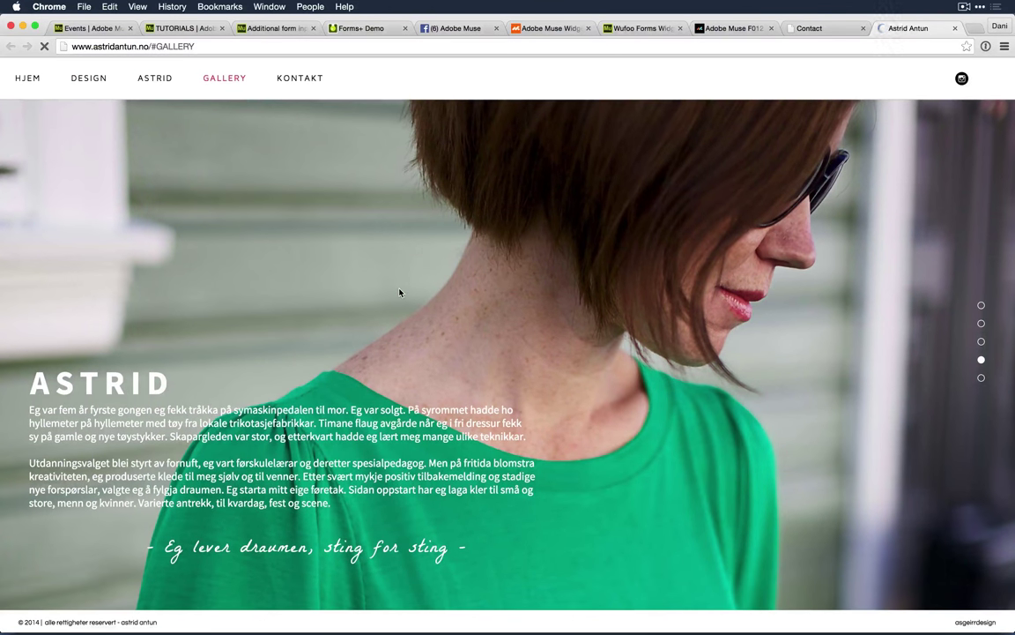
scroll(400, 293, "down", 1)
scroll(400, 287, "down", 1)
scroll(399, 288, "down", 1)
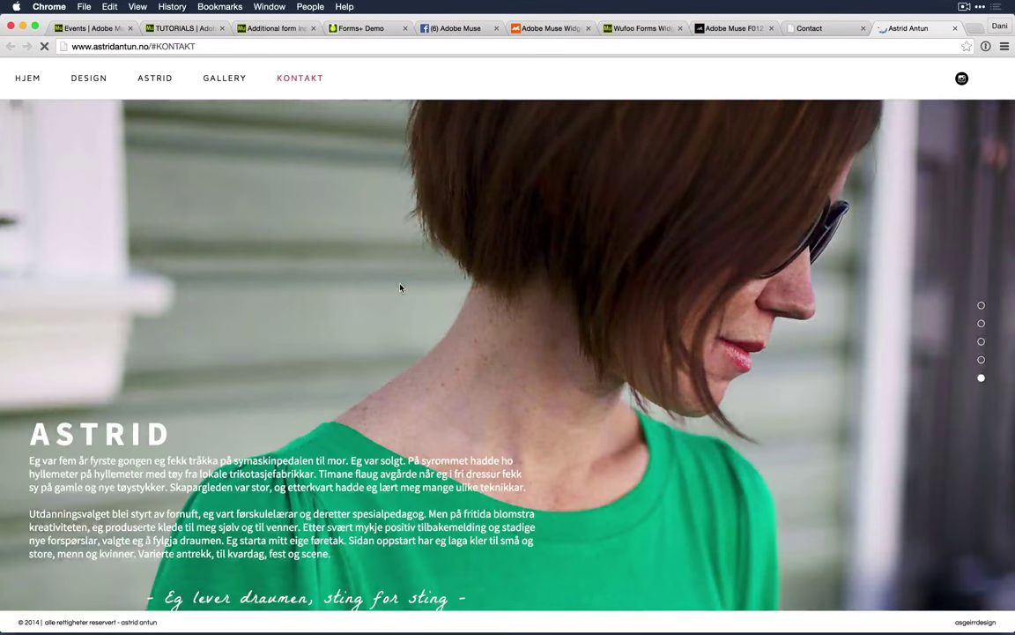
scroll(399, 287, "down", 1)
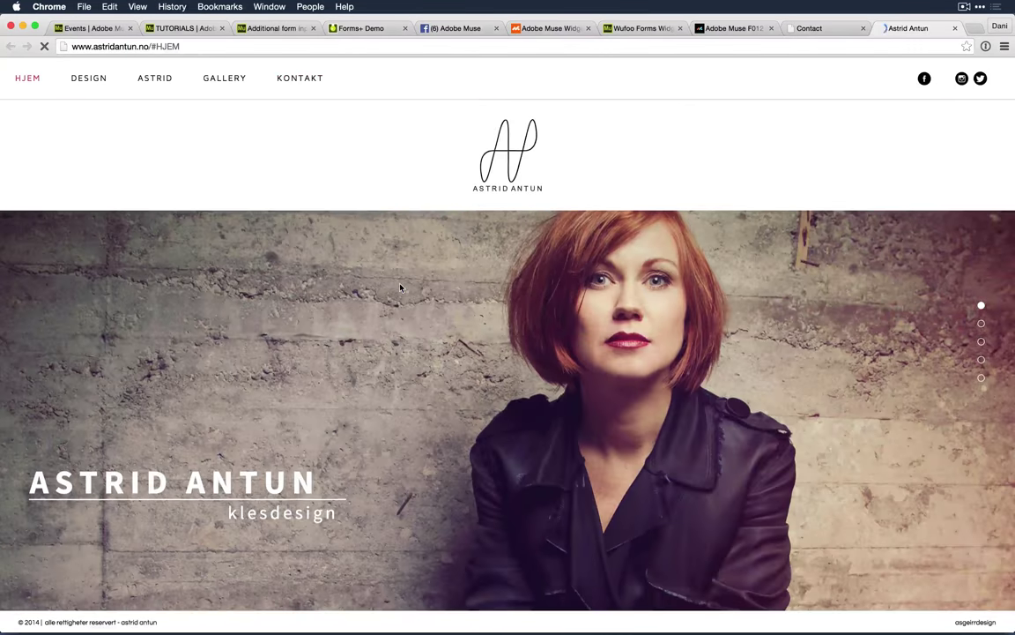
scroll(399, 288, "down", 1)
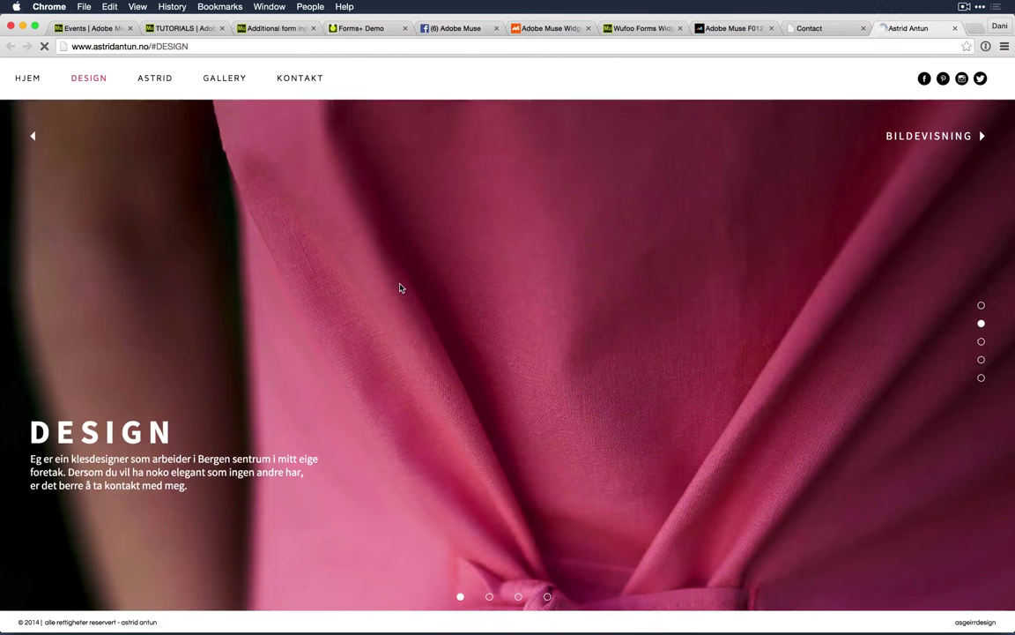
scroll(400, 288, "down", 1)
scroll(399, 288, "down", 1)
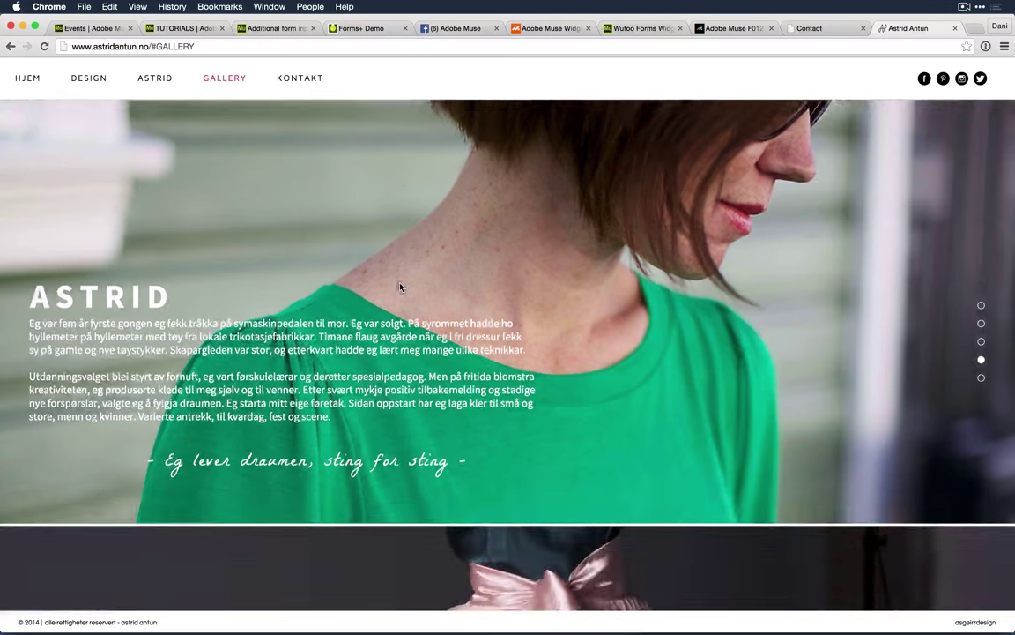
scroll(399, 283, "down", 1)
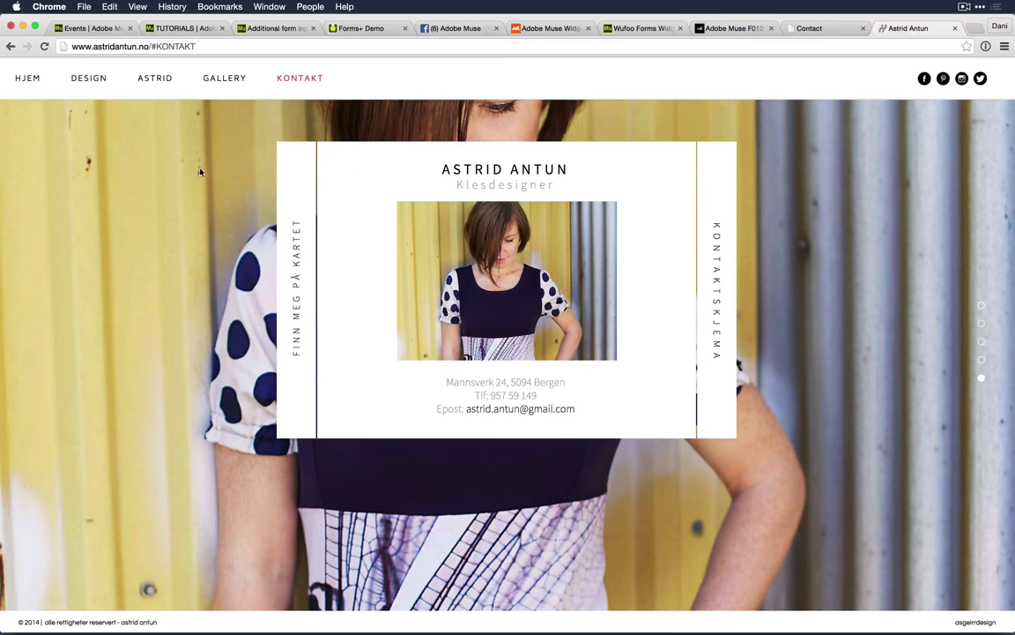
Step: Slide in the FINN MEG PÅ KARTET map, pan it slightly, and close it
left_click(303, 325)
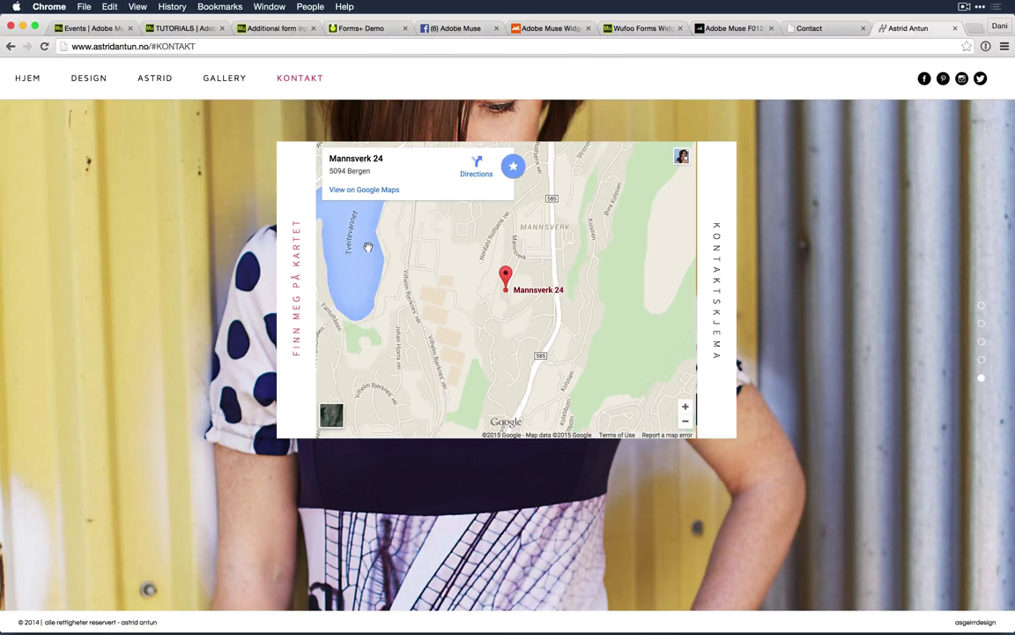
mouse_move(352, 260)
left_mouse_down()
mouse_move(392, 263)
mouse_move(427, 248)
mouse_move(408, 260)
left_mouse_up()
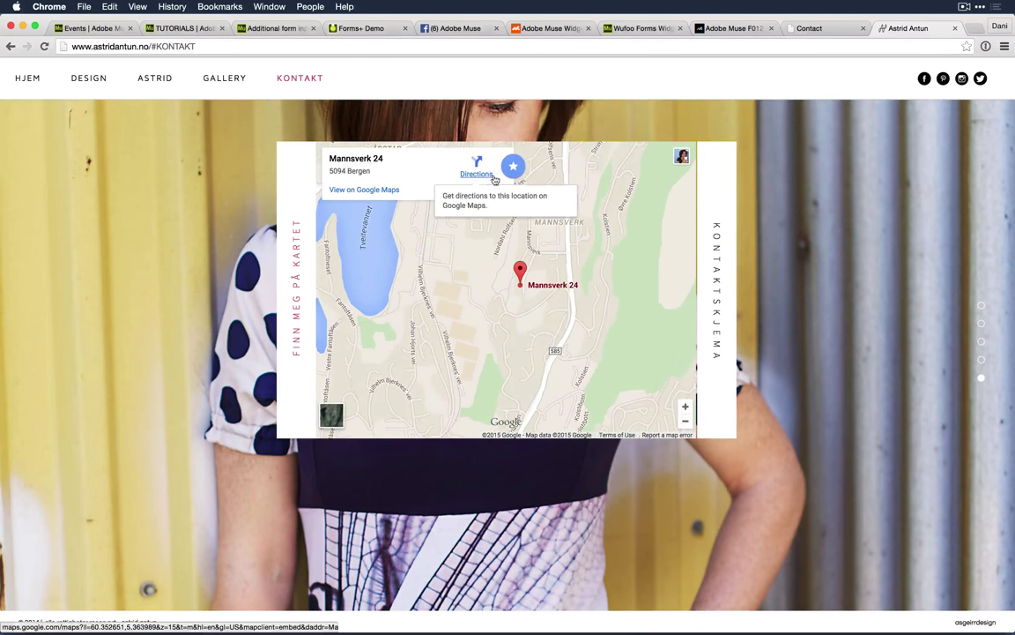
left_click(298, 327)
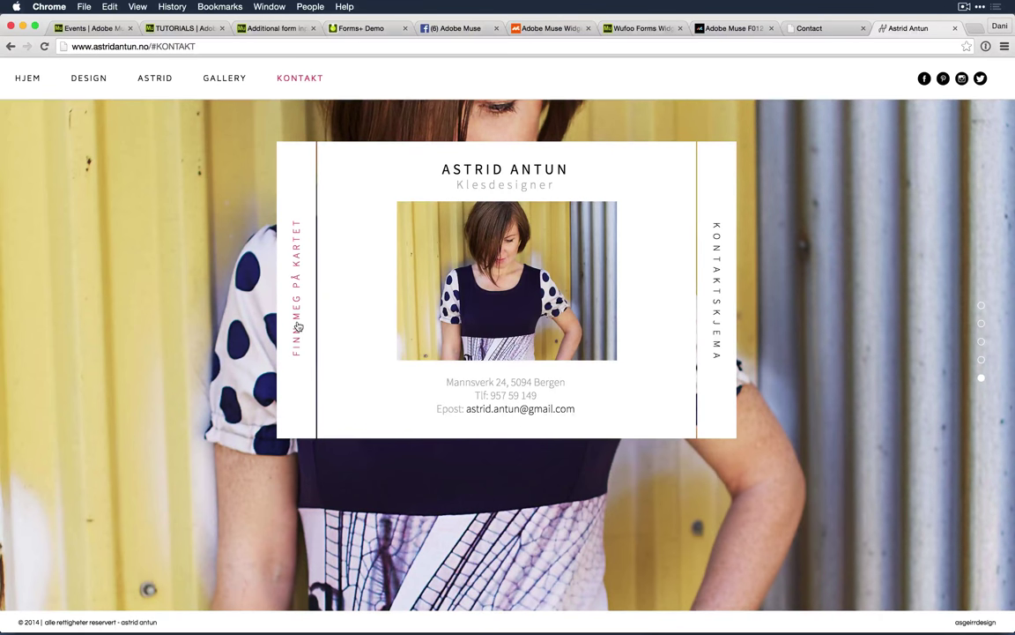
Step: Show and close the KONTAKTSKJEMA form panel, then return to the local preview with Evernote in front
left_click(714, 254)
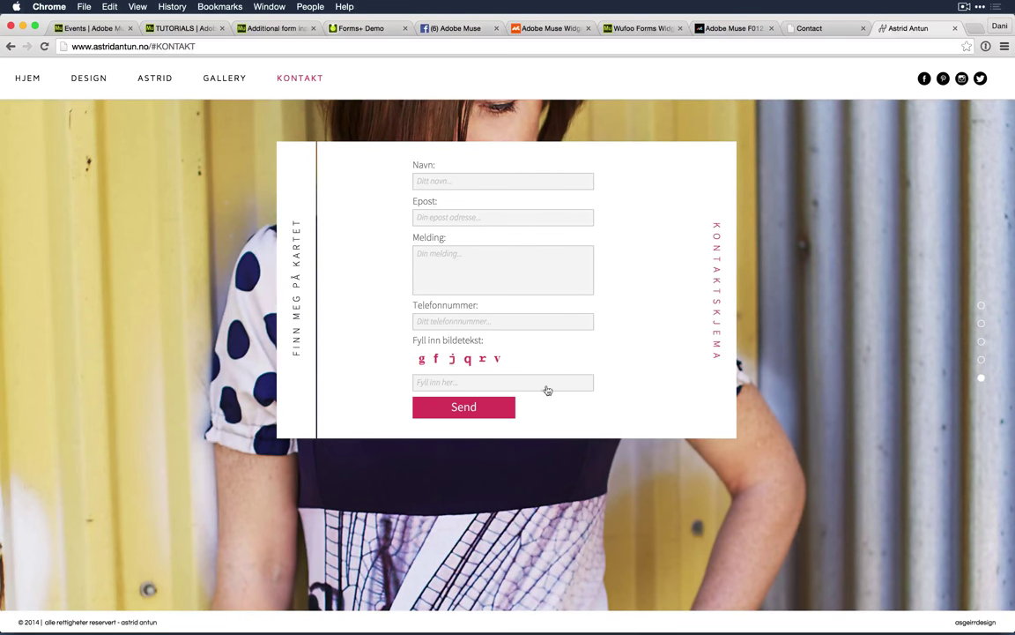
left_click(650, 247)
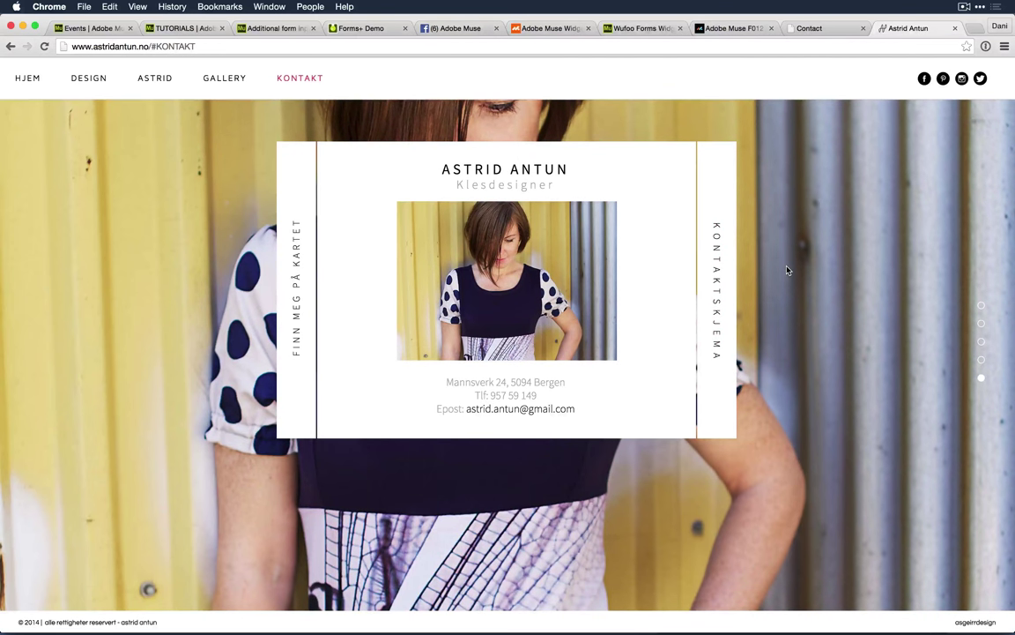
key("ctrl+shift+Tab")
key("super+Tab")
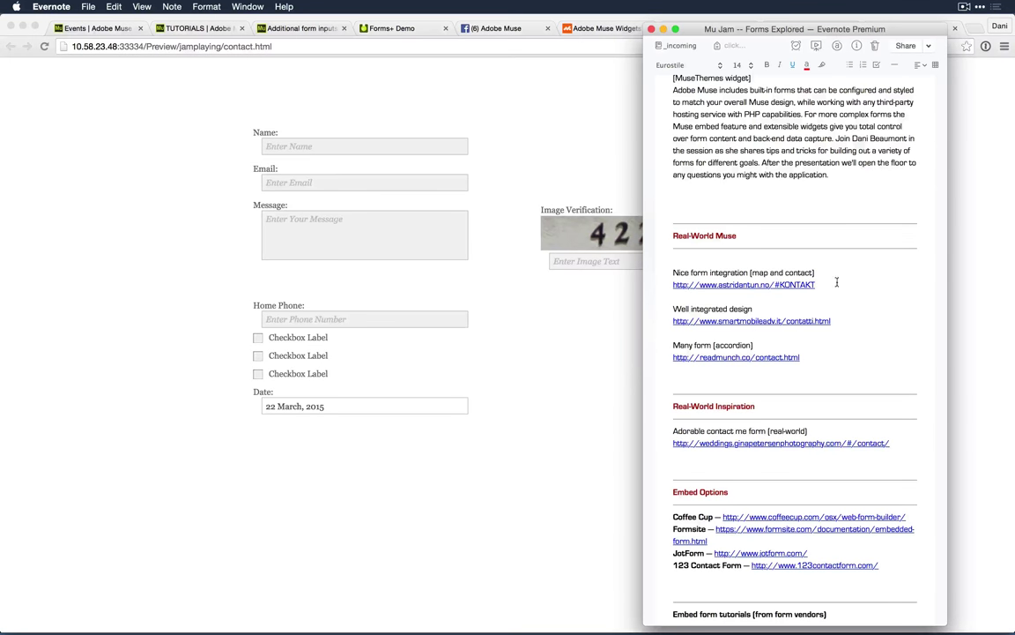
Step: Open the smartmobileadv.it and readmunch.co contact pages from the Evernote note
left_click(776, 321)
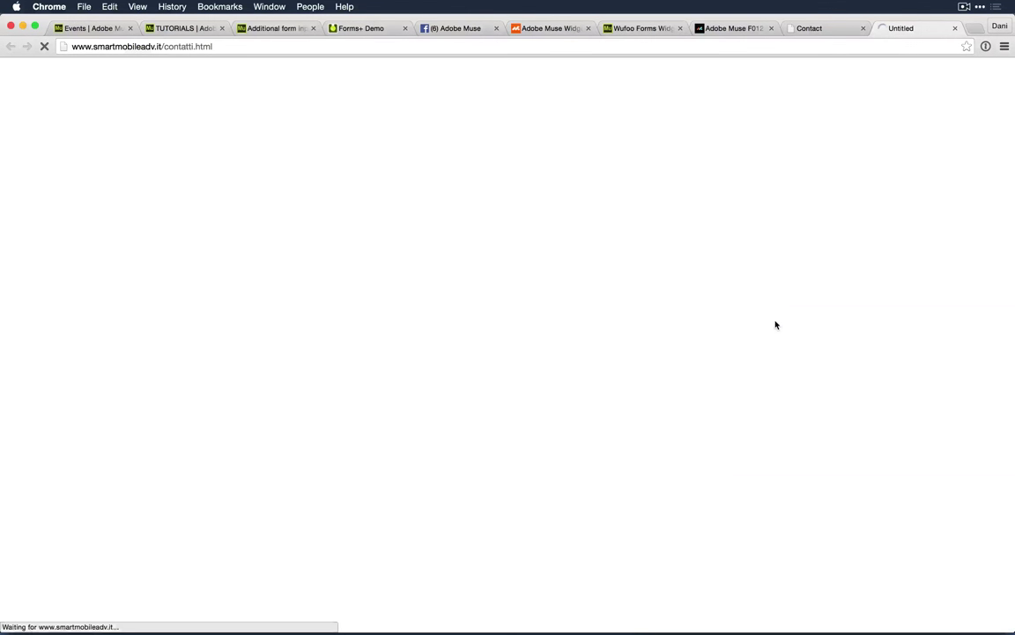
key("super+Tab")
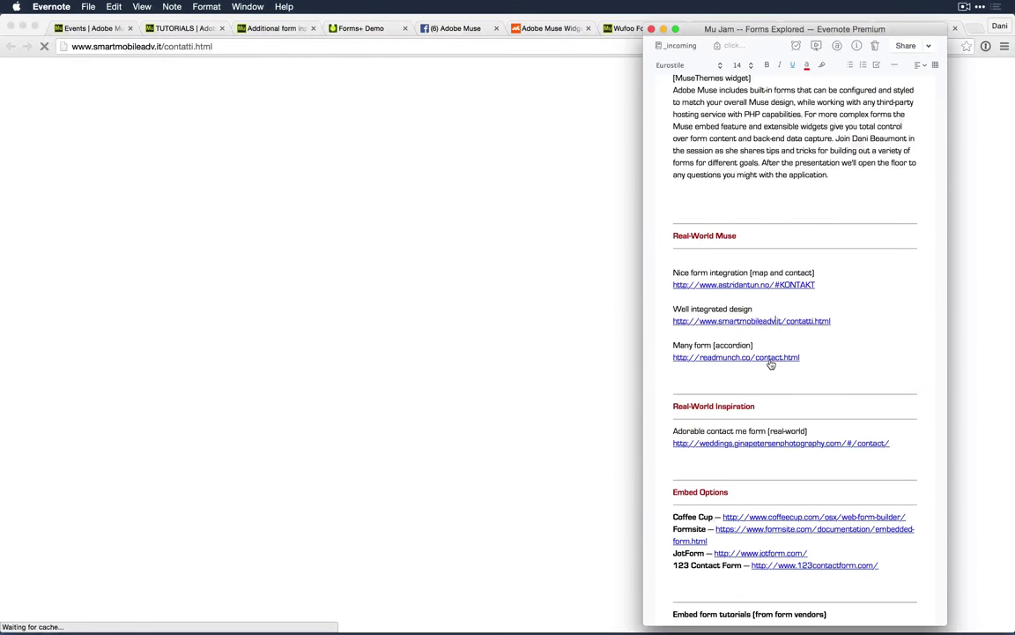
left_click(771, 357)
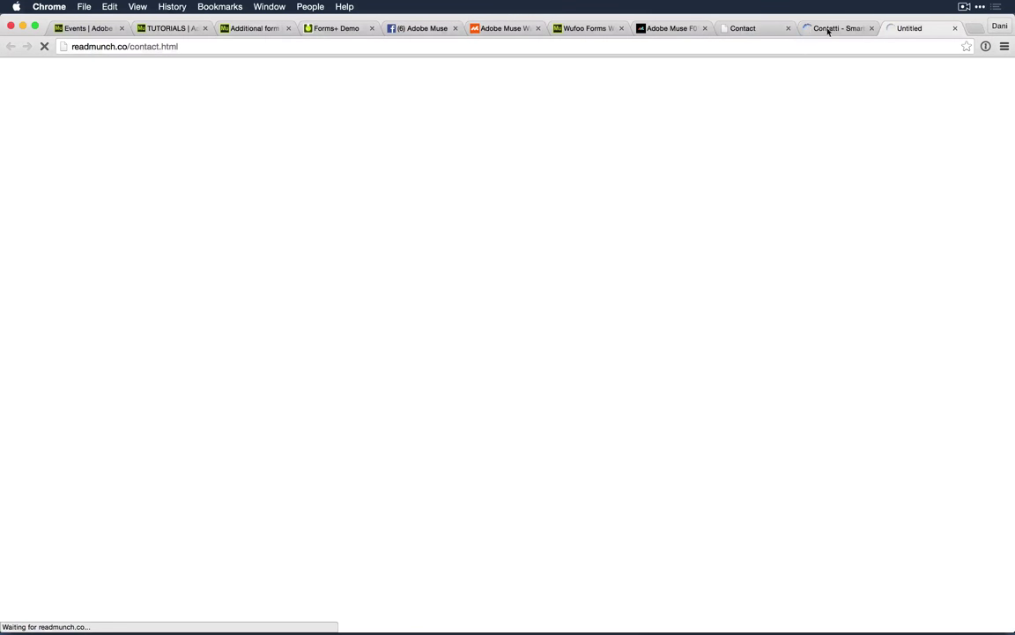
Step: Switch to the Contatti tab and look over its Nome-to-Messaggio form and Invia button
left_click(831, 28)
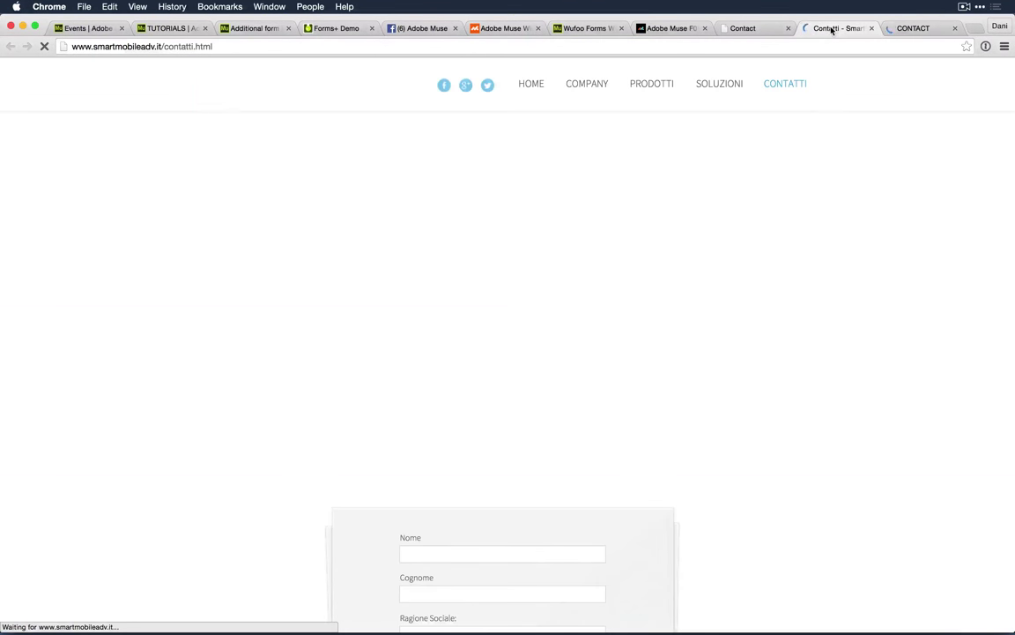
scroll(848, 415, "down", 5)
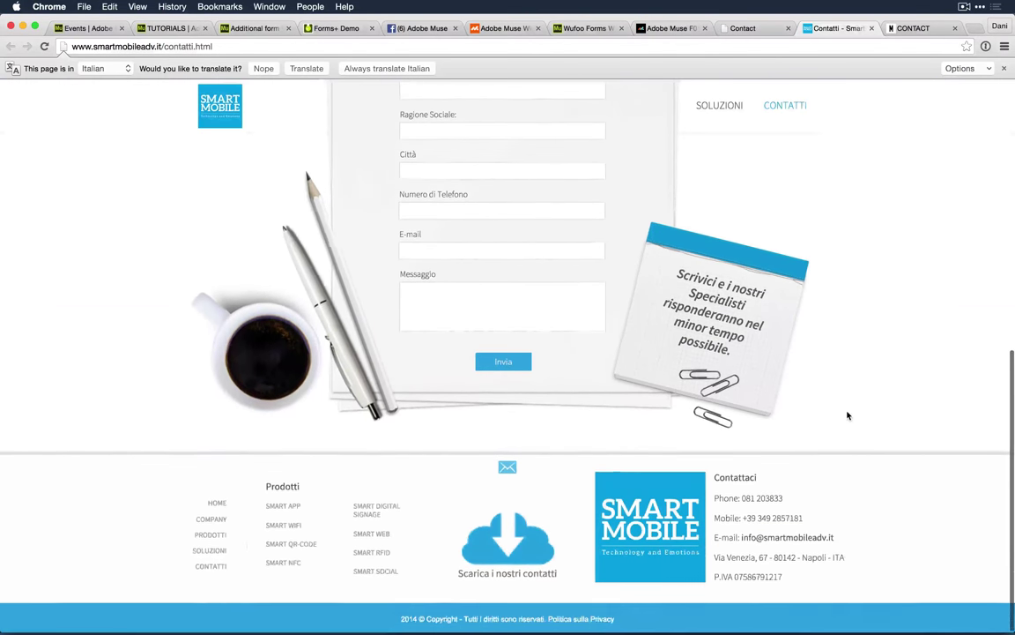
scroll(848, 415, "up", 3)
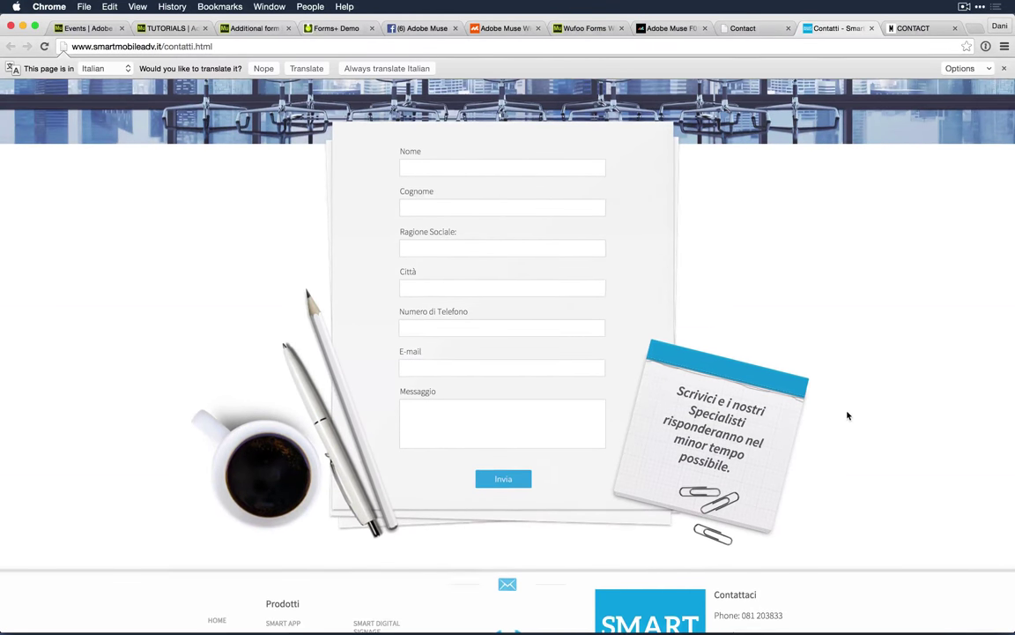
scroll(848, 415, "up", 2)
scroll(848, 415, "down", 5)
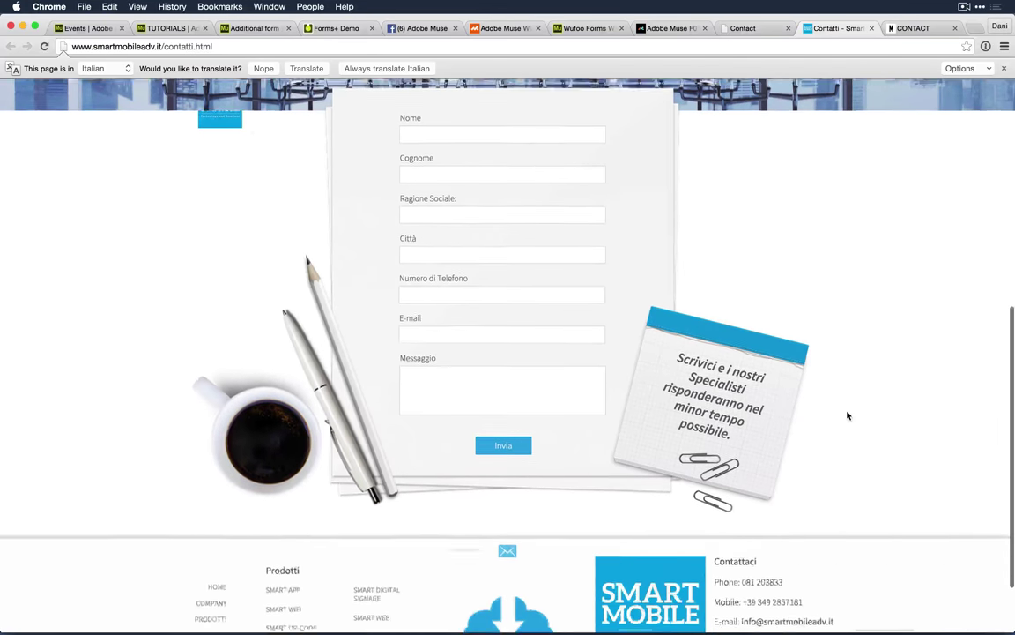
scroll(848, 416, "up", 4)
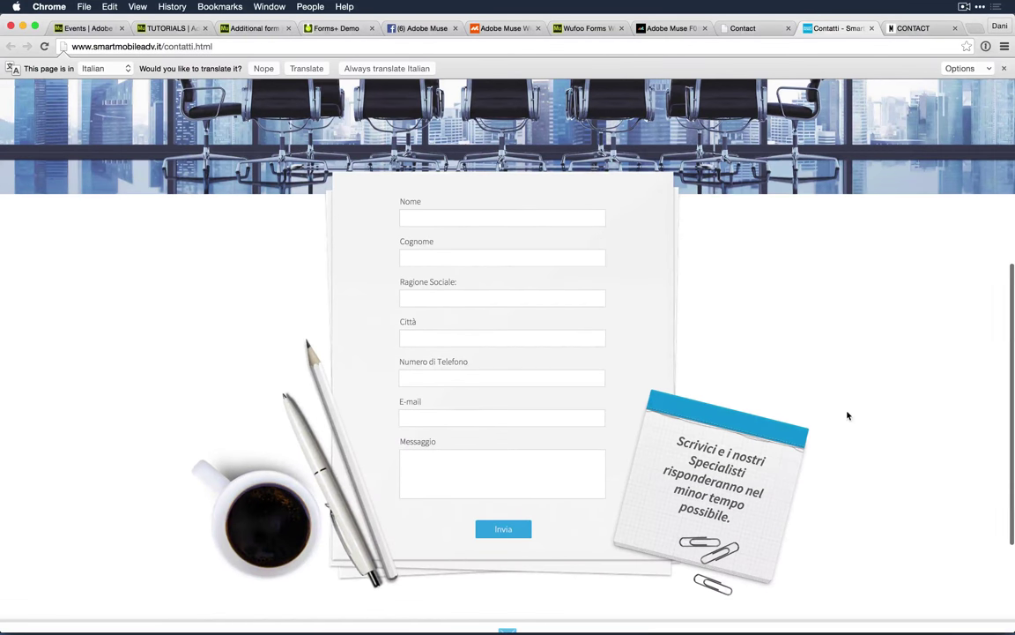
scroll(848, 415, "down", 3)
scroll(848, 415, "down", 2)
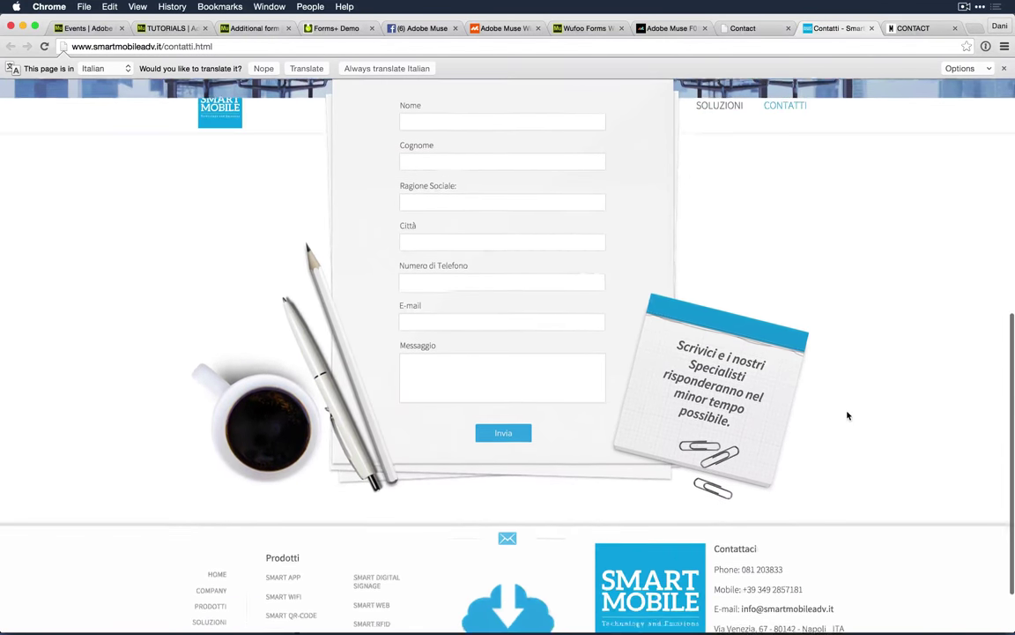
scroll(848, 415, "up", 4)
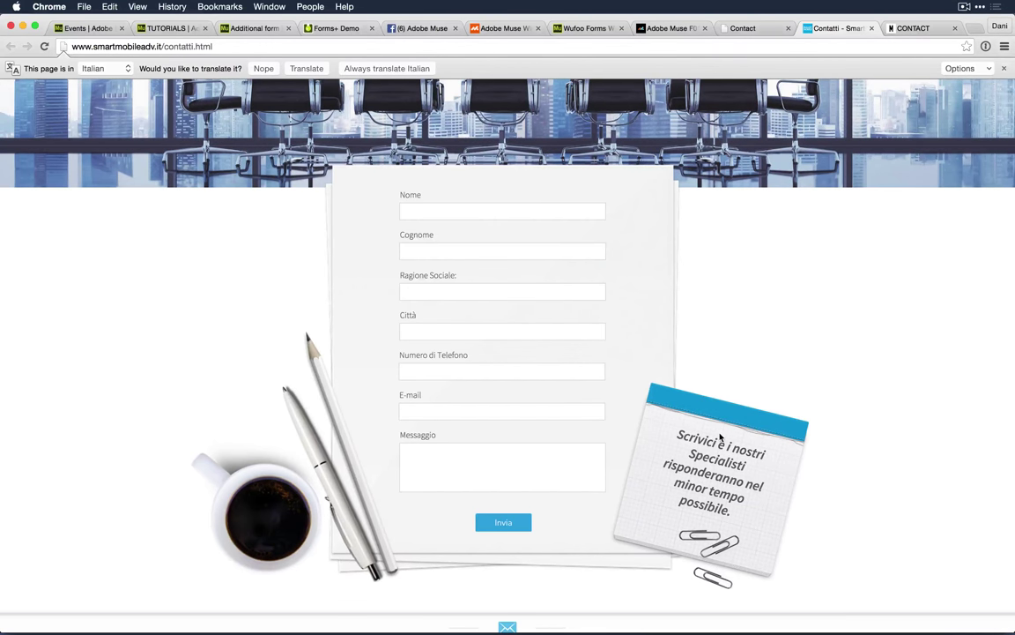
left_click(908, 27)
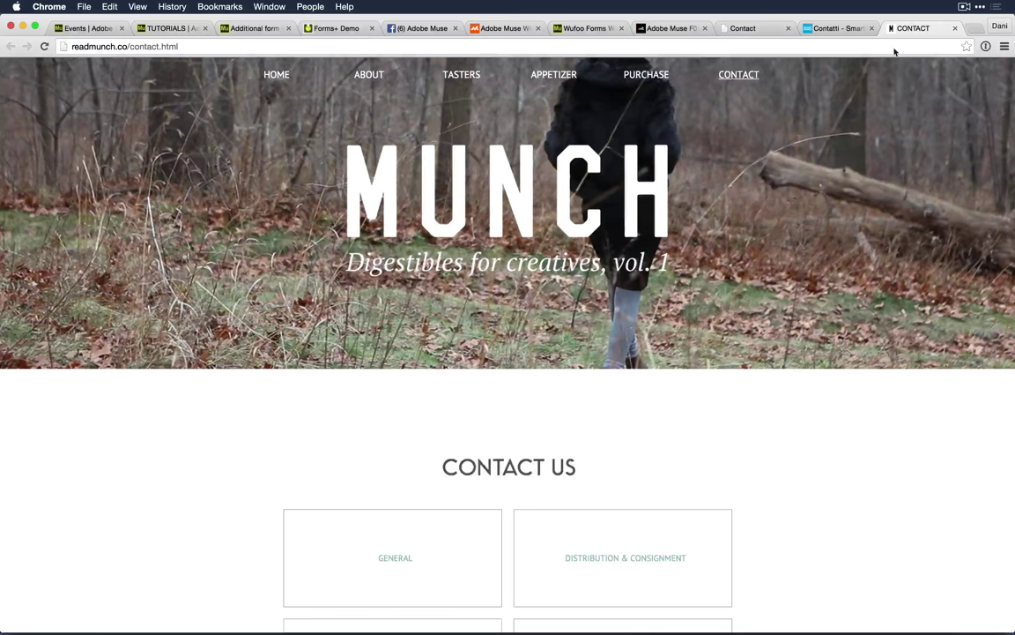
scroll(827, 458, "down", 3)
scroll(827, 460, "down", 2)
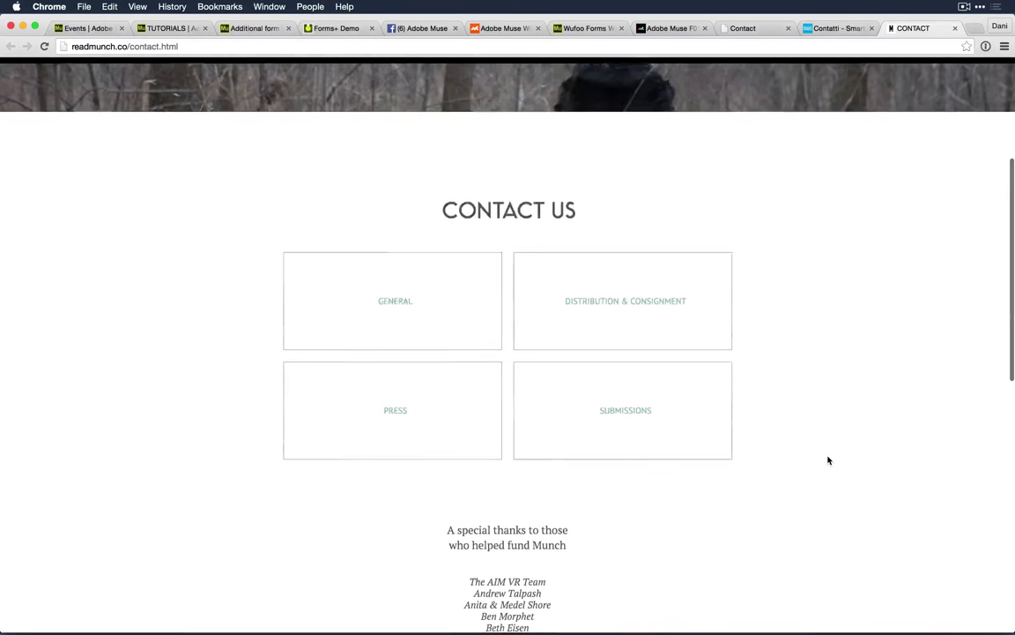
scroll(828, 459, "down", 2)
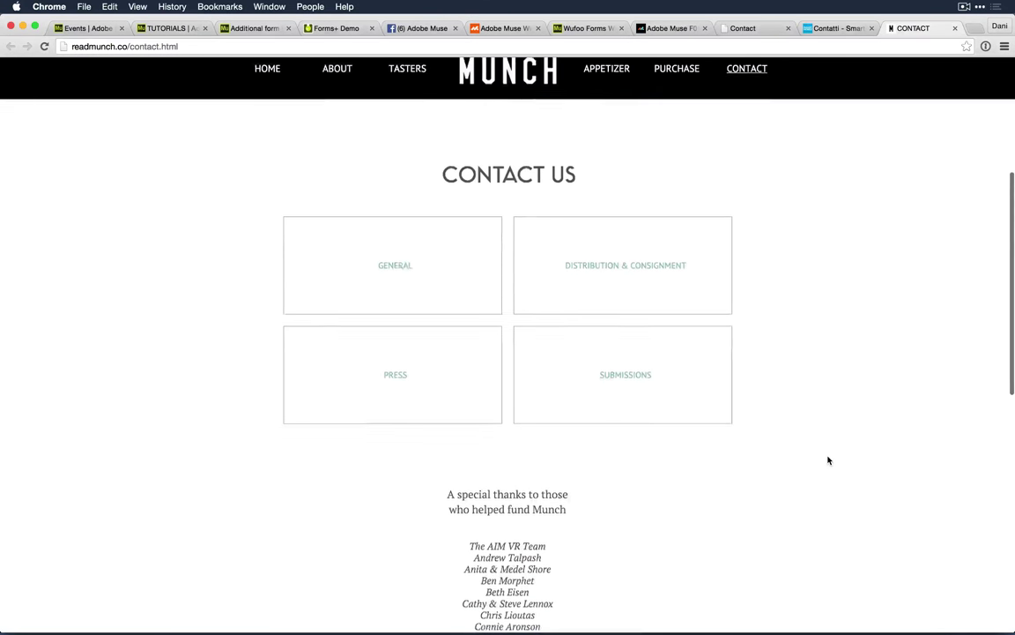
scroll(827, 459, "up", 1)
scroll(827, 459, "up", 2)
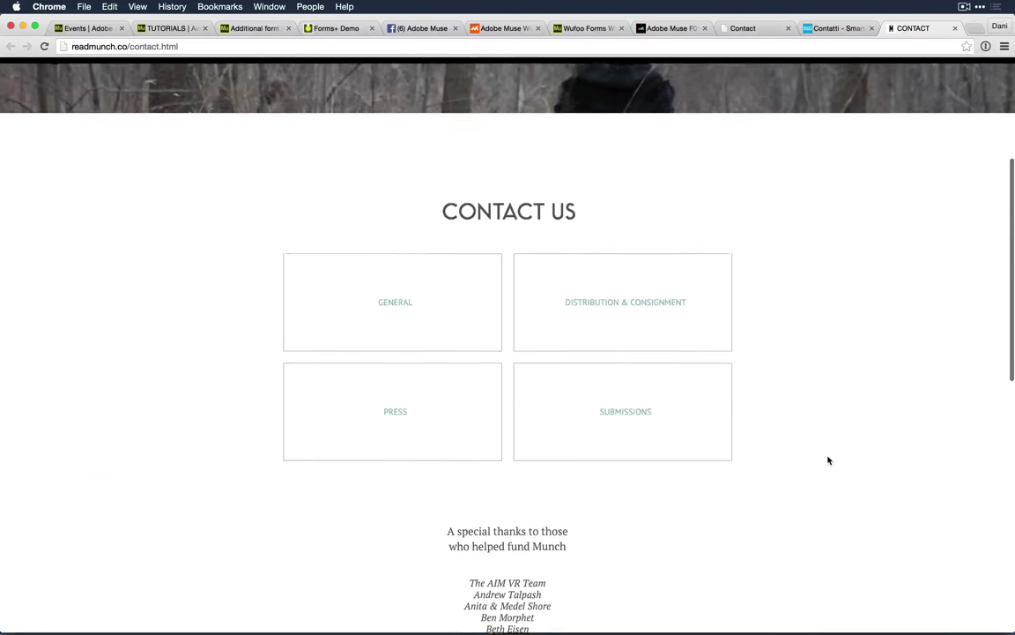
scroll(828, 459, "up", 1)
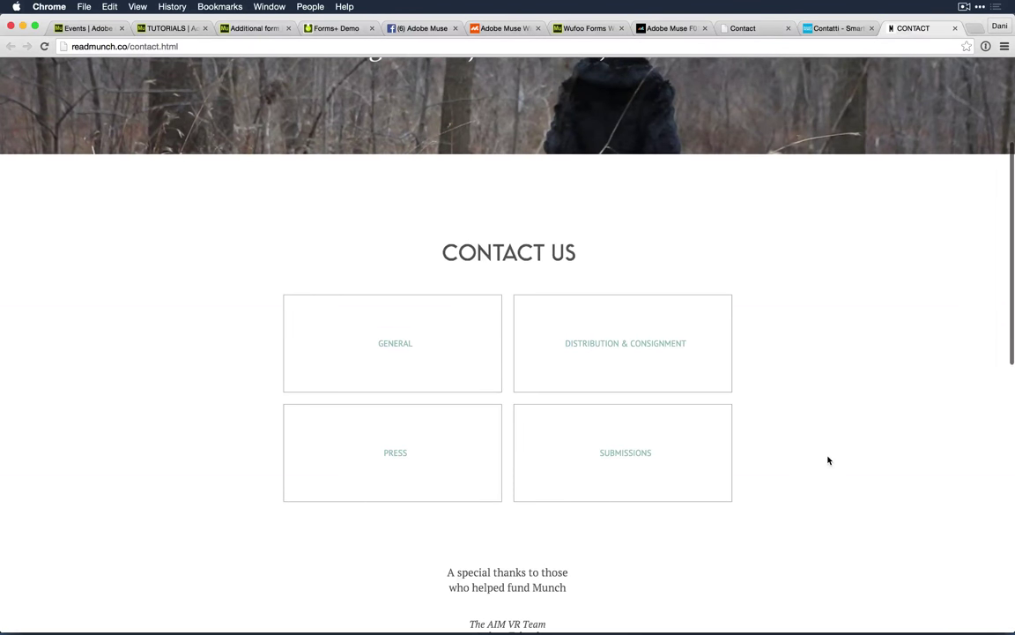
scroll(828, 459, "down", 3)
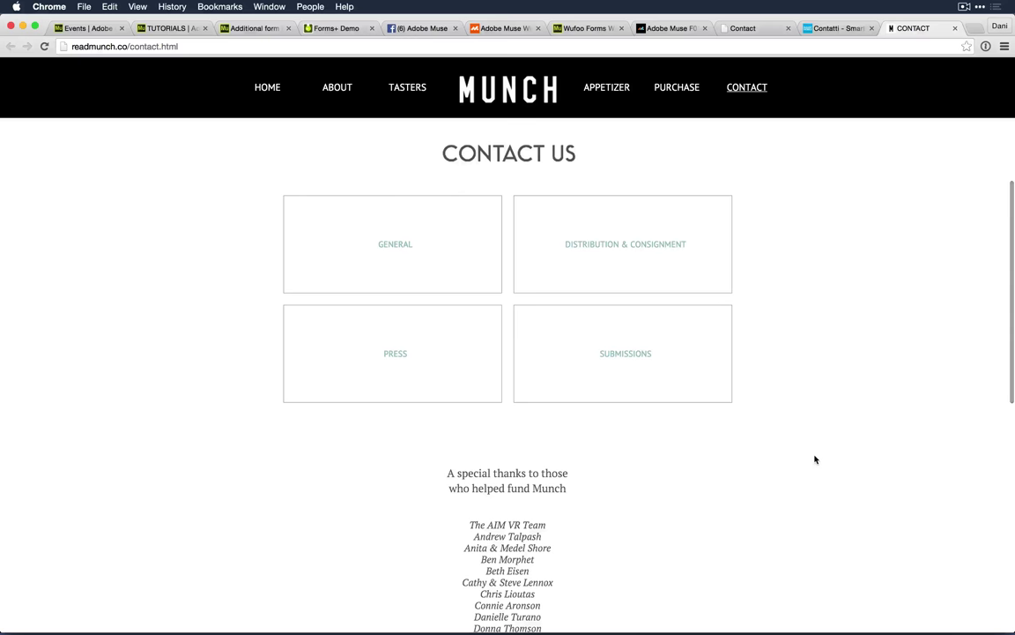
left_click(425, 260)
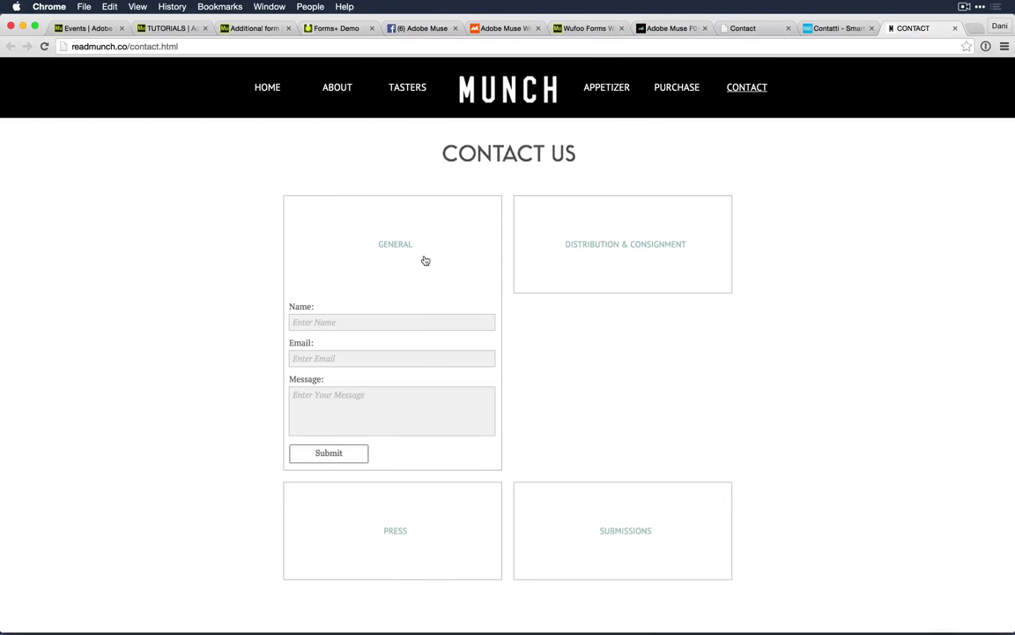
left_click(423, 260)
left_click(580, 261)
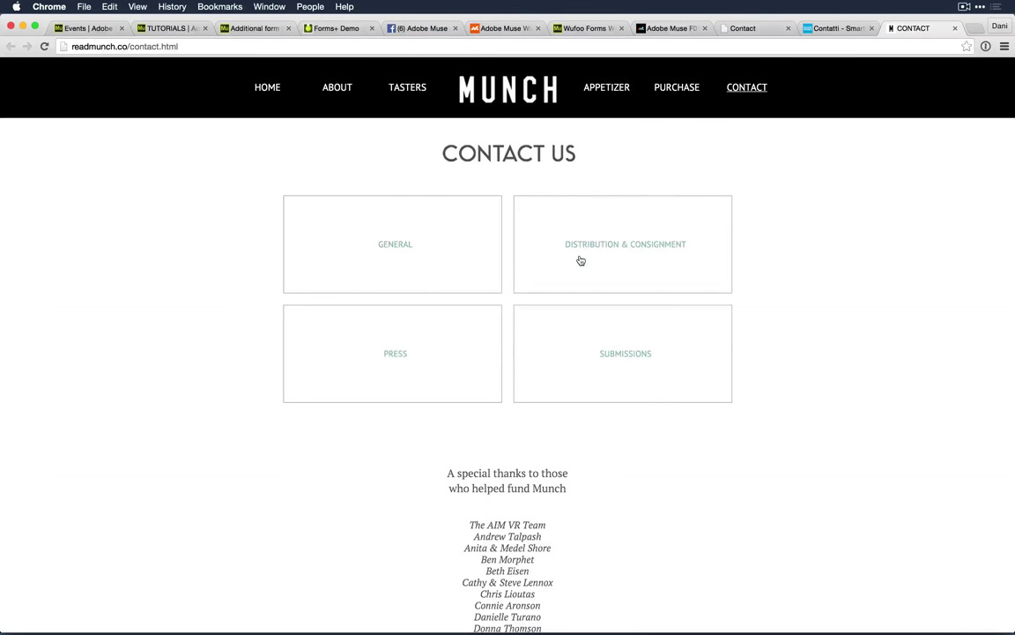
scroll(598, 344, "down", 2)
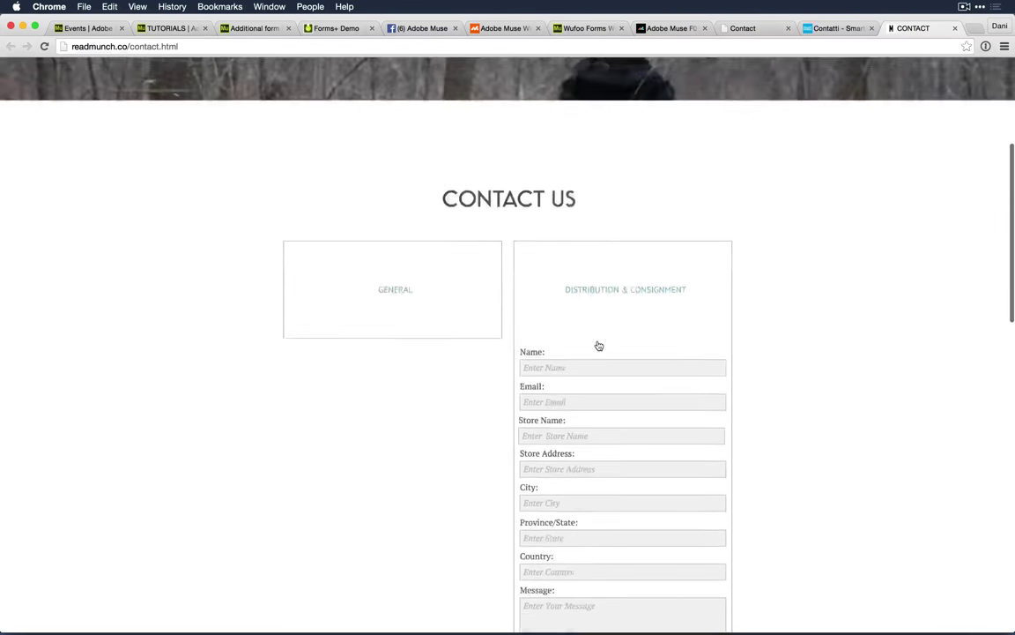
scroll(597, 345, "up", 3)
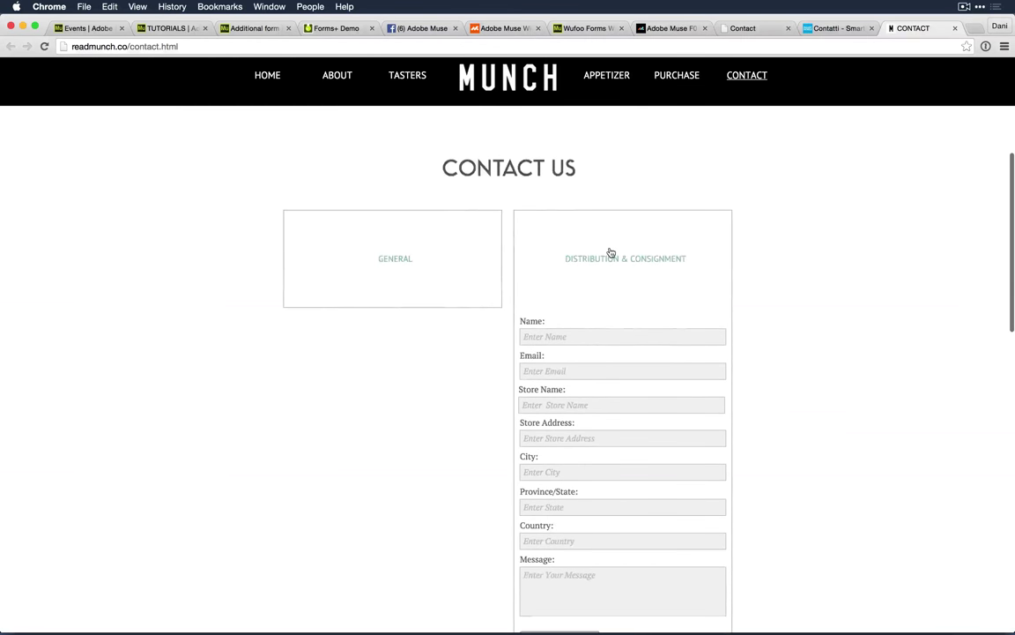
left_click(607, 257)
left_click(556, 338)
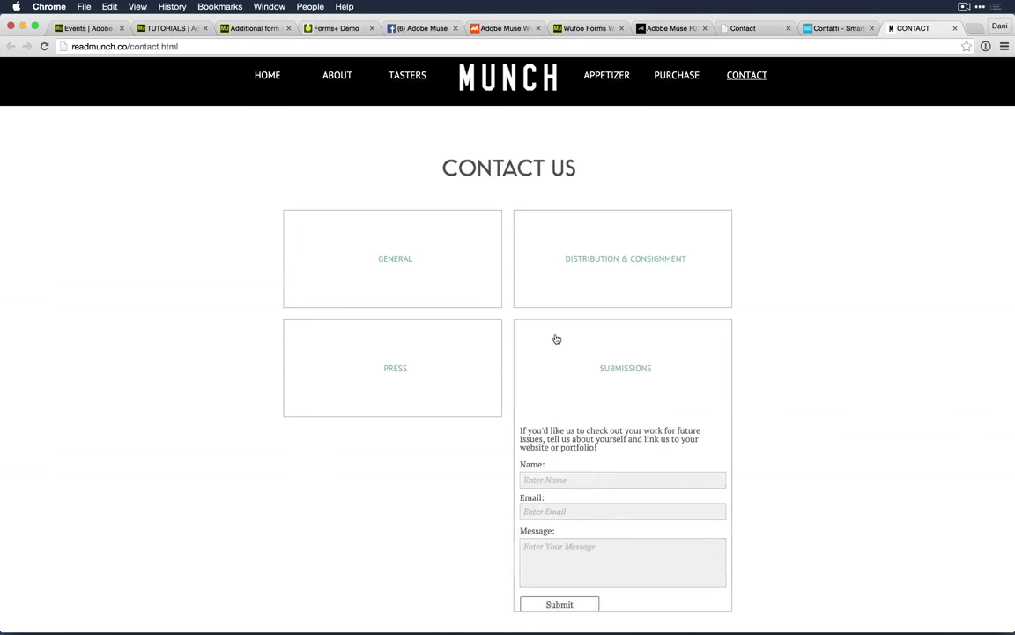
left_click(554, 339)
left_click(444, 351)
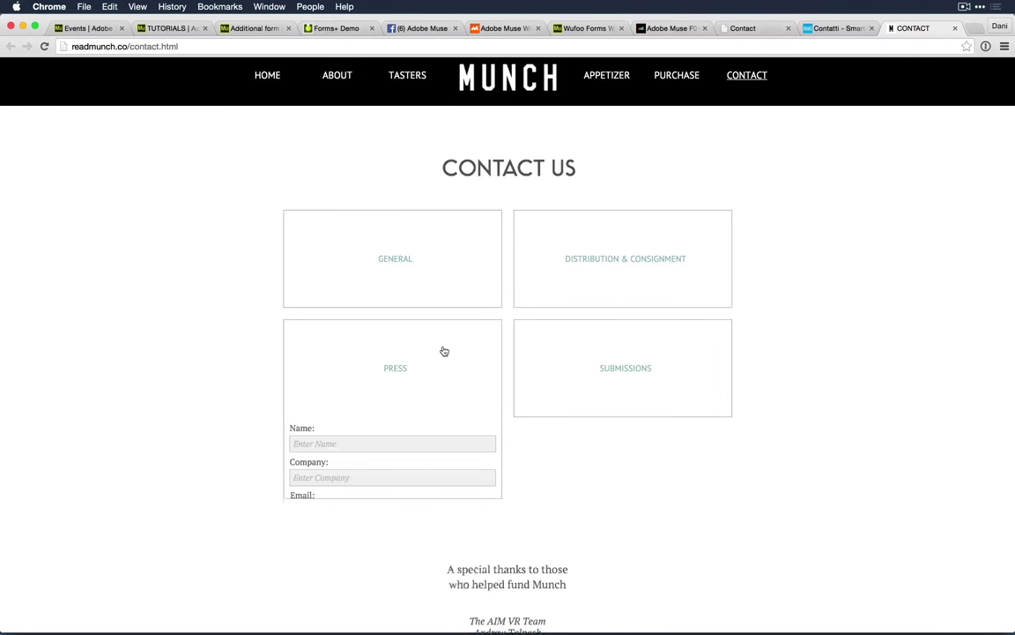
left_click(444, 351)
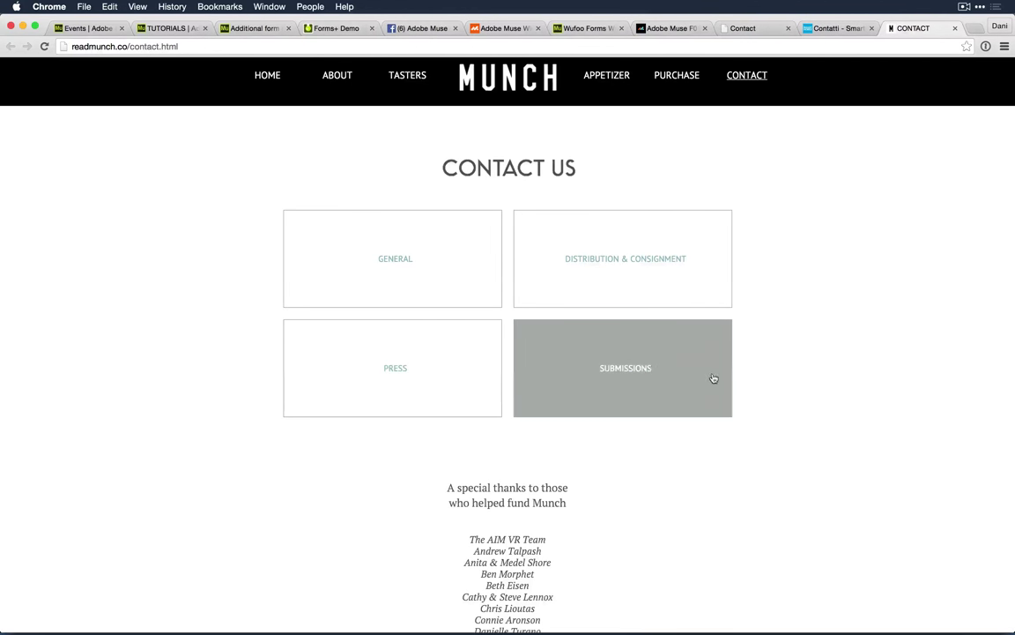
scroll(873, 385, "down", 3)
scroll(872, 385, "up", 4)
scroll(872, 385, "up", 3)
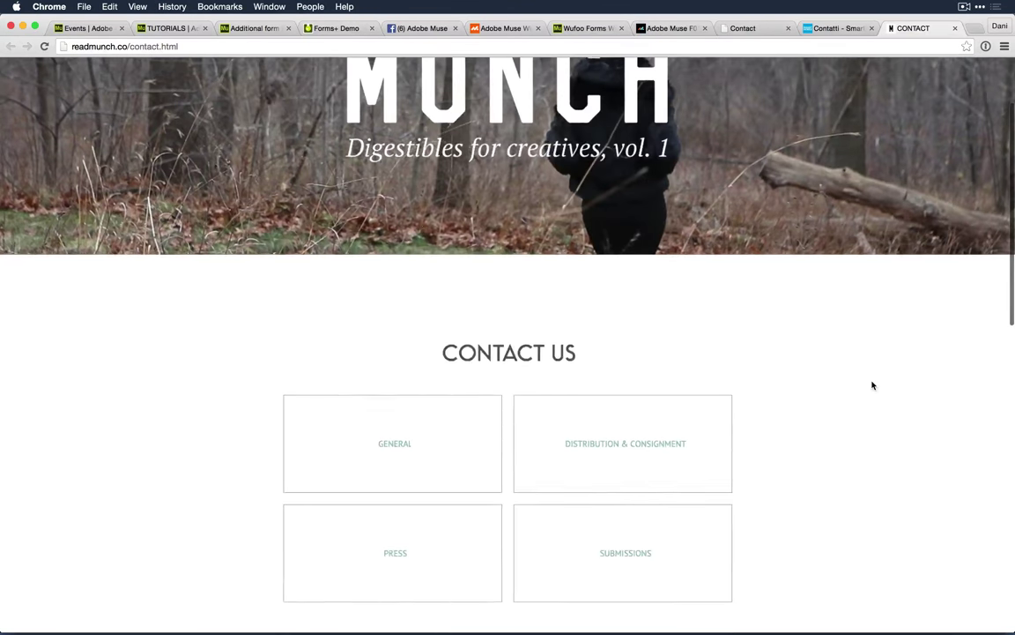
scroll(872, 385, "down", 3)
scroll(873, 385, "down", 1)
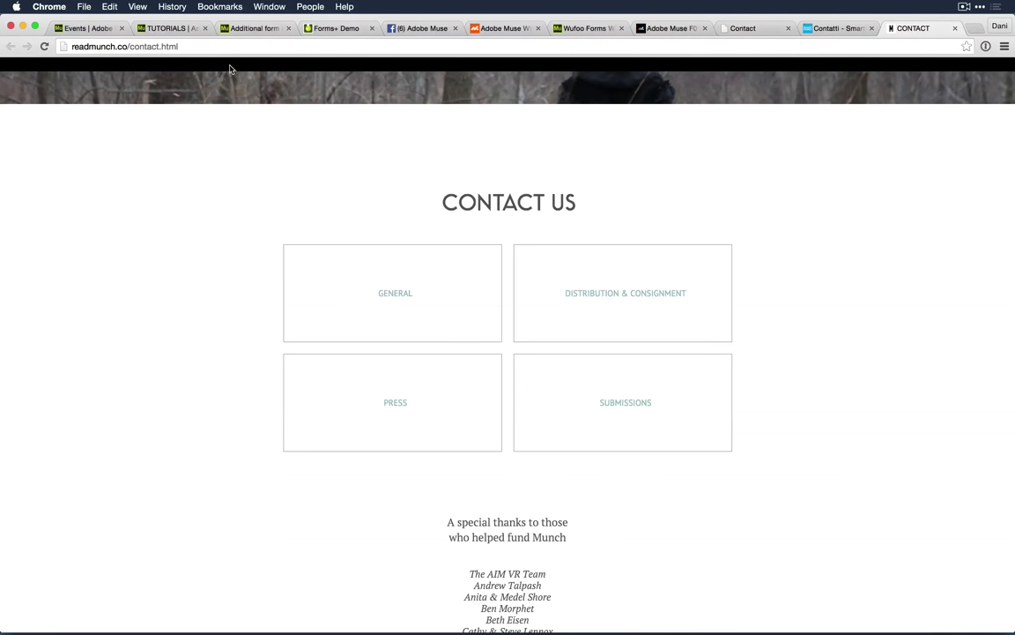
Step: Switch to the Adobe Muse TUTORIALS tab featuring Text Enhancements In Adobe Muse
left_click(166, 29)
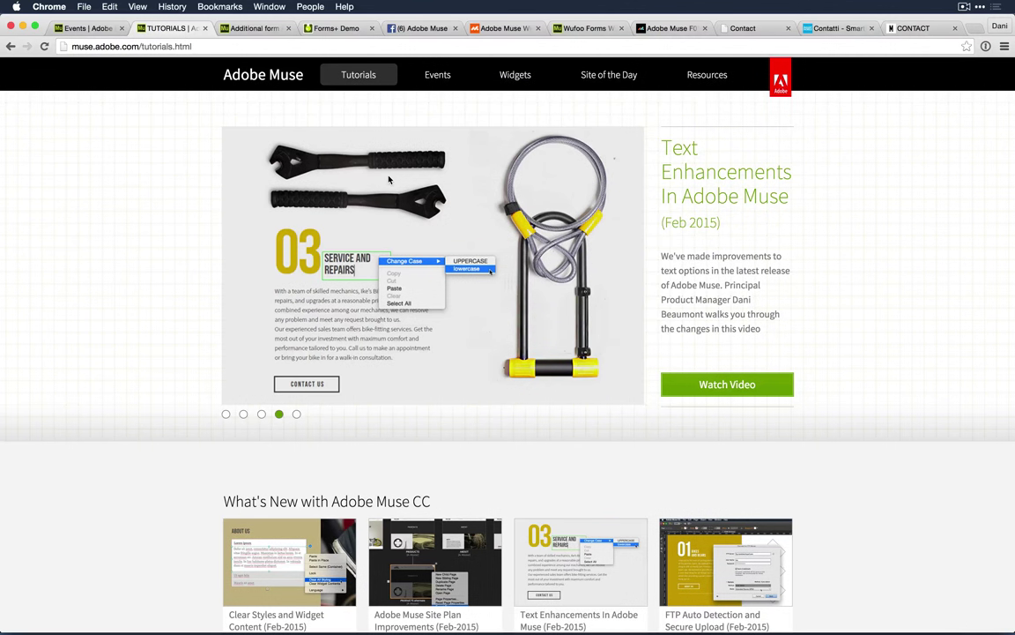
Step: Go to the Muse Widgets directory and open its Submit Widget page
scroll(388, 179, "down", 1)
left_click(516, 76)
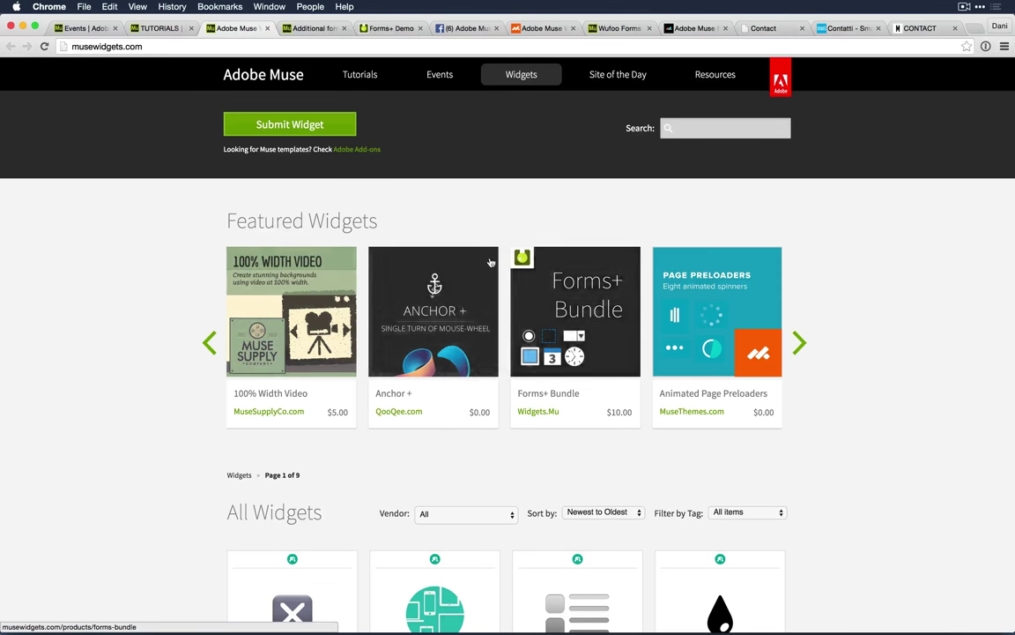
left_click(269, 124)
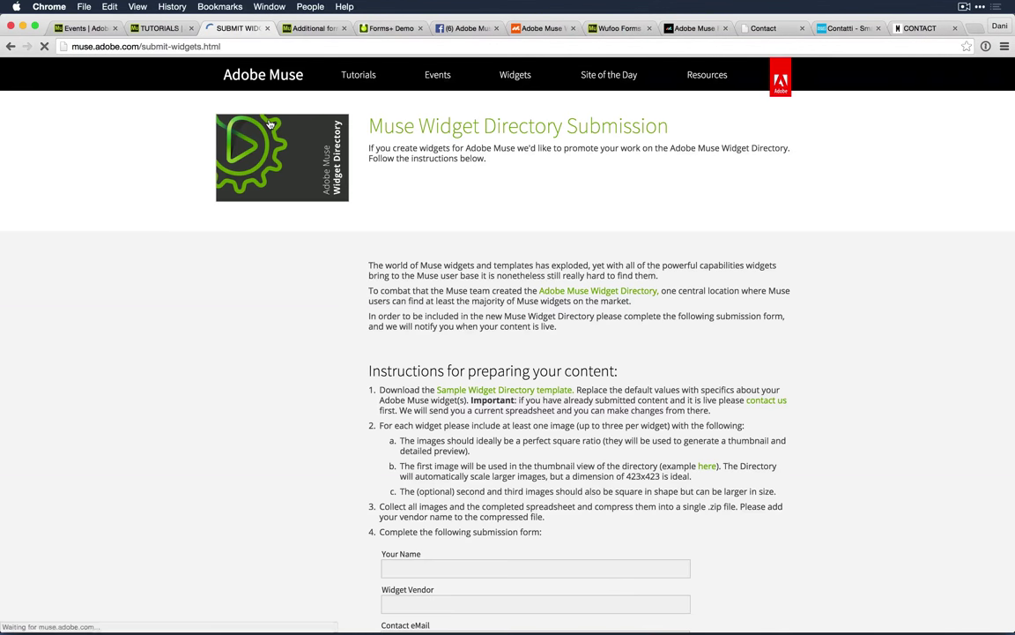
Step: Open the submission page's file upload link to look at it, then close it
scroll(237, 302, "down", 5)
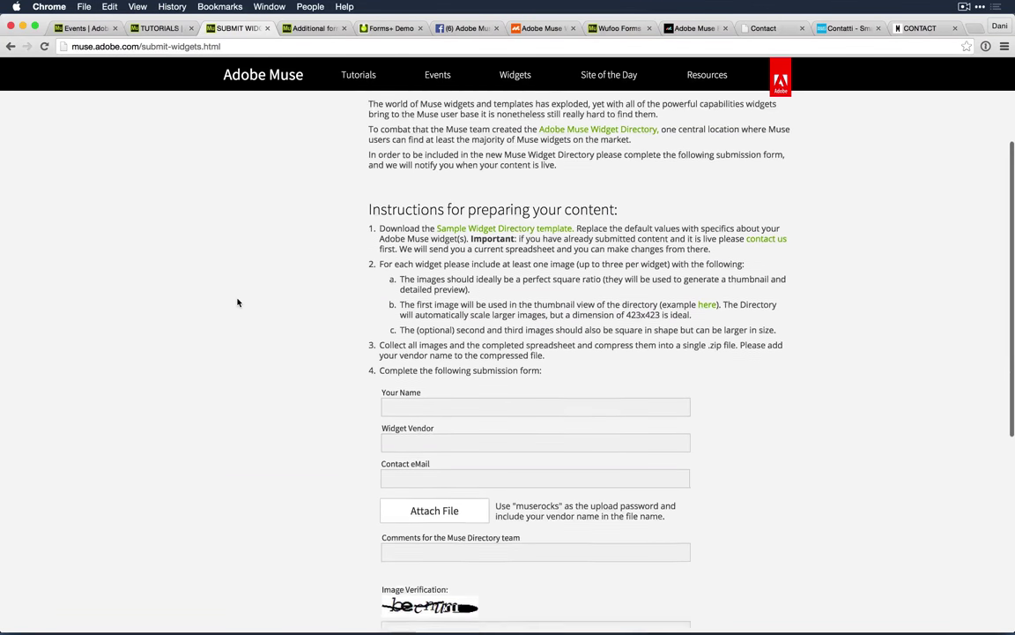
scroll(237, 302, "up", 1)
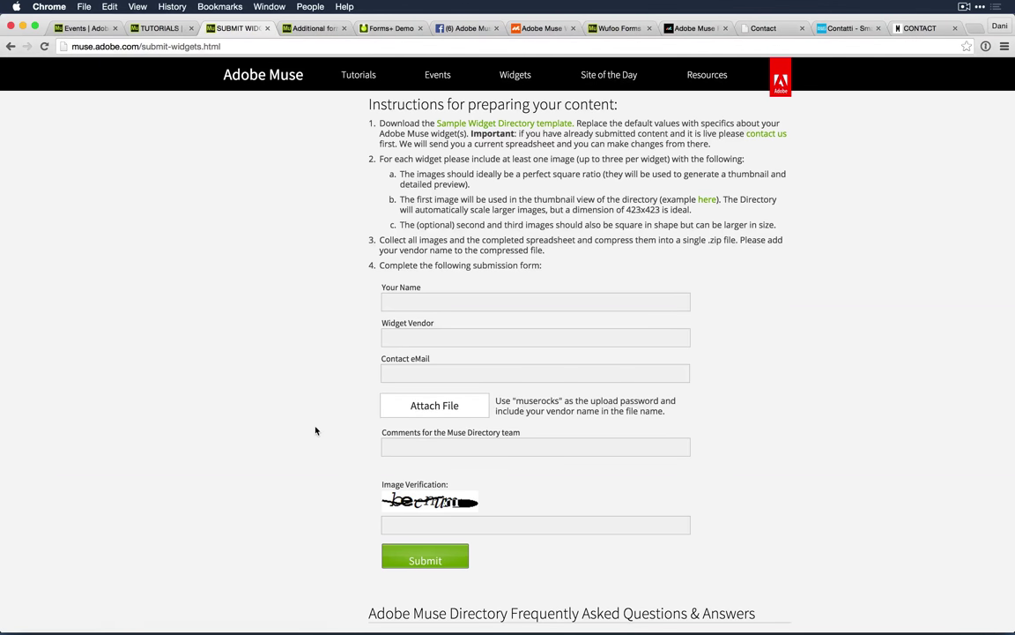
left_click(400, 410)
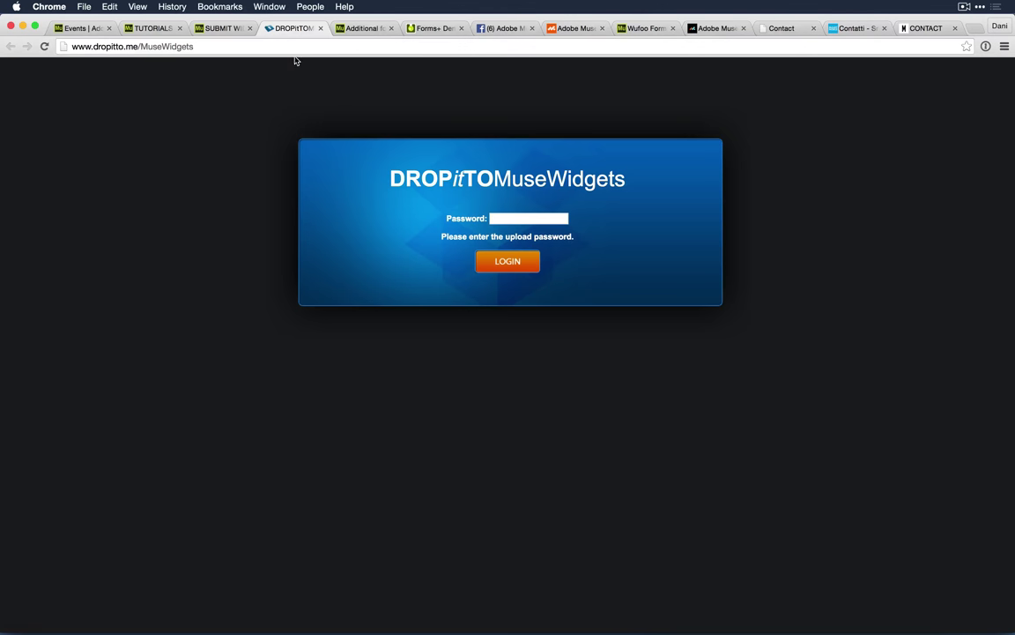
key("super+w")
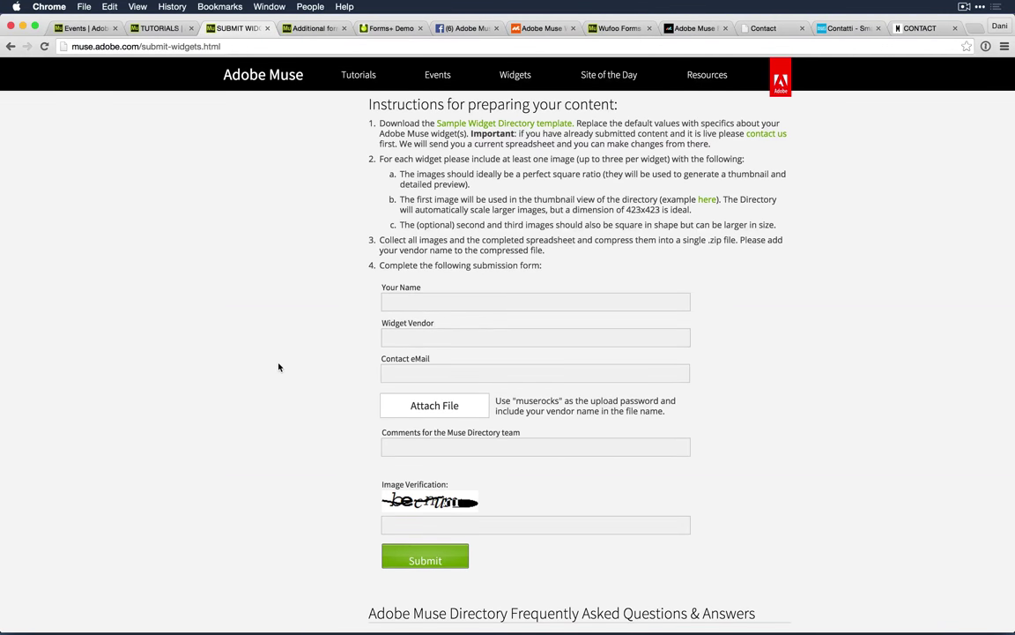
Step: Copy the upload password, log in to the DROPitTO upload page, and dismiss 1Password's save prompt
scroll(279, 365, "down", 2)
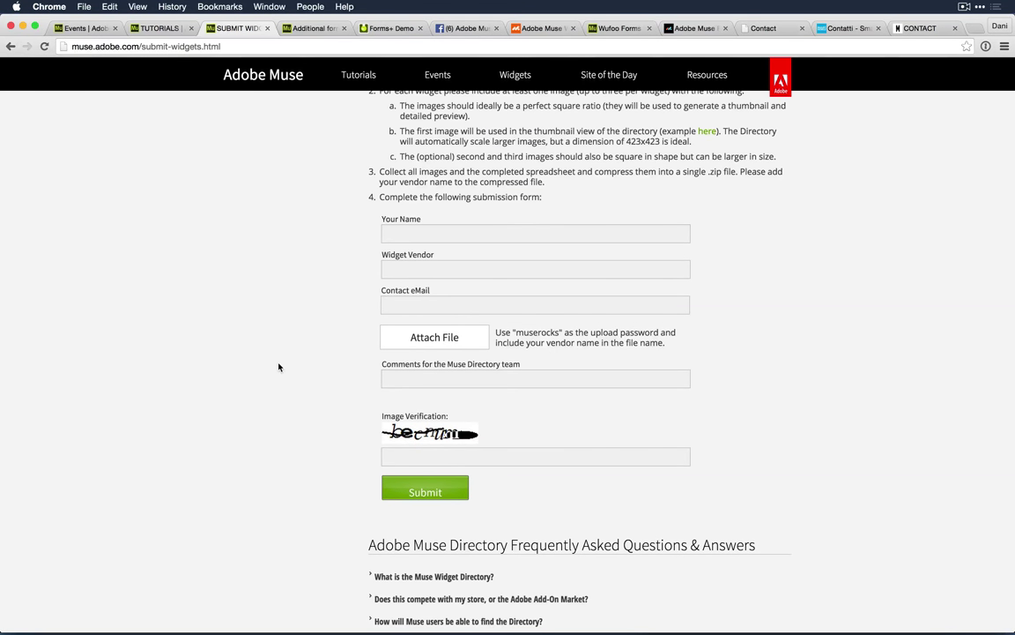
left_click(516, 357)
double_click(538, 333)
key("super+c")
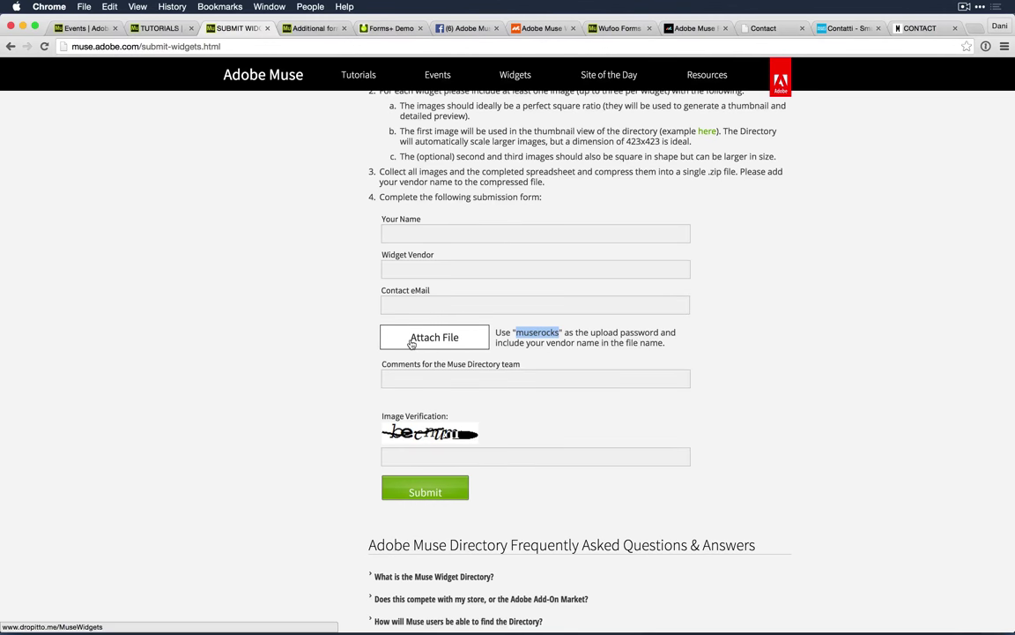
left_click(409, 340)
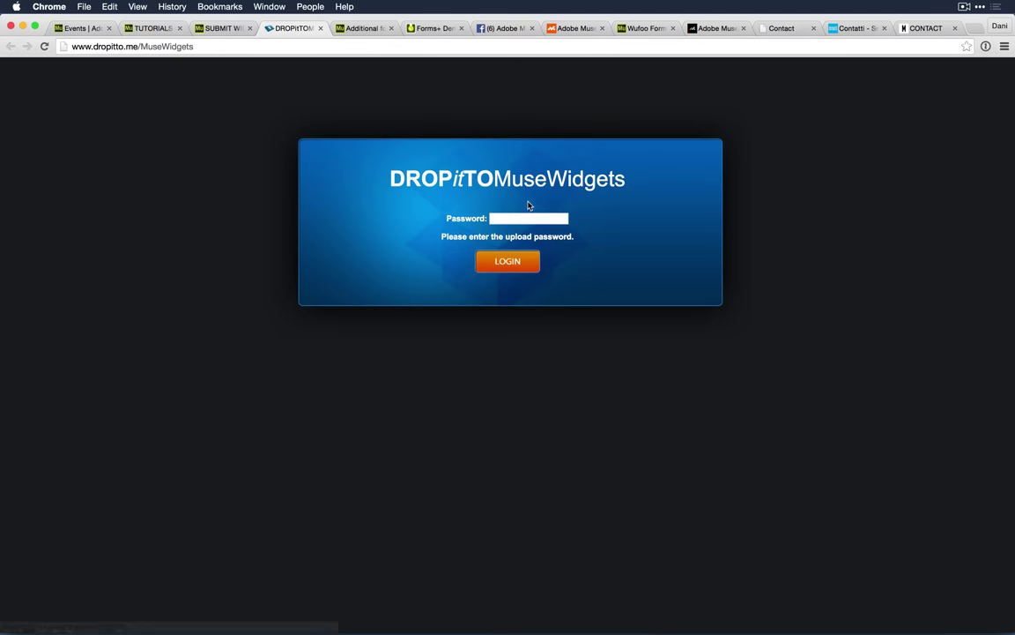
left_click(519, 218)
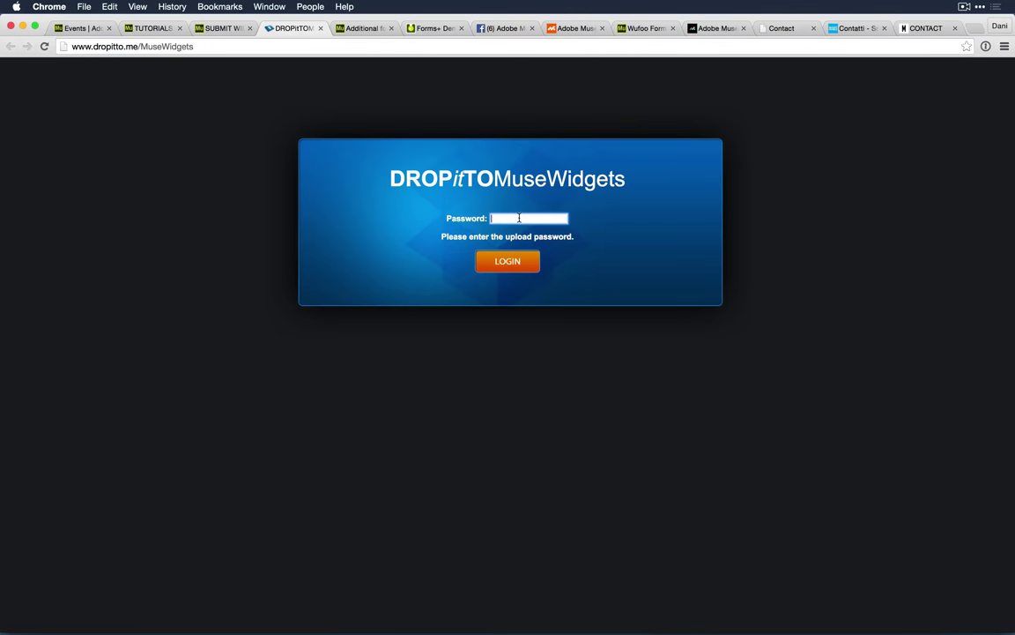
key("super+v")
left_click(508, 261)
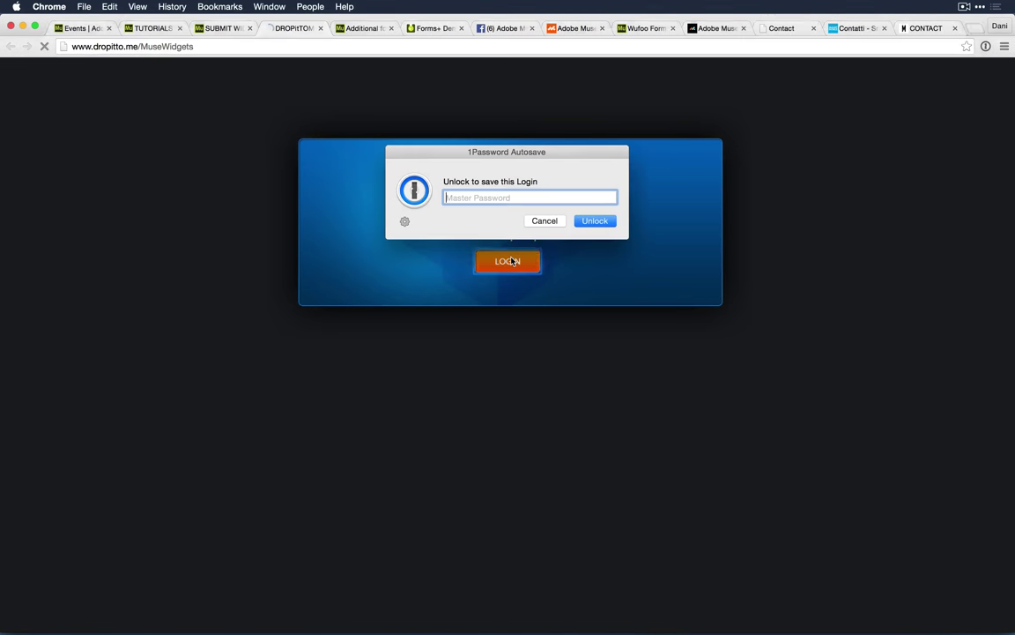
left_click(551, 220)
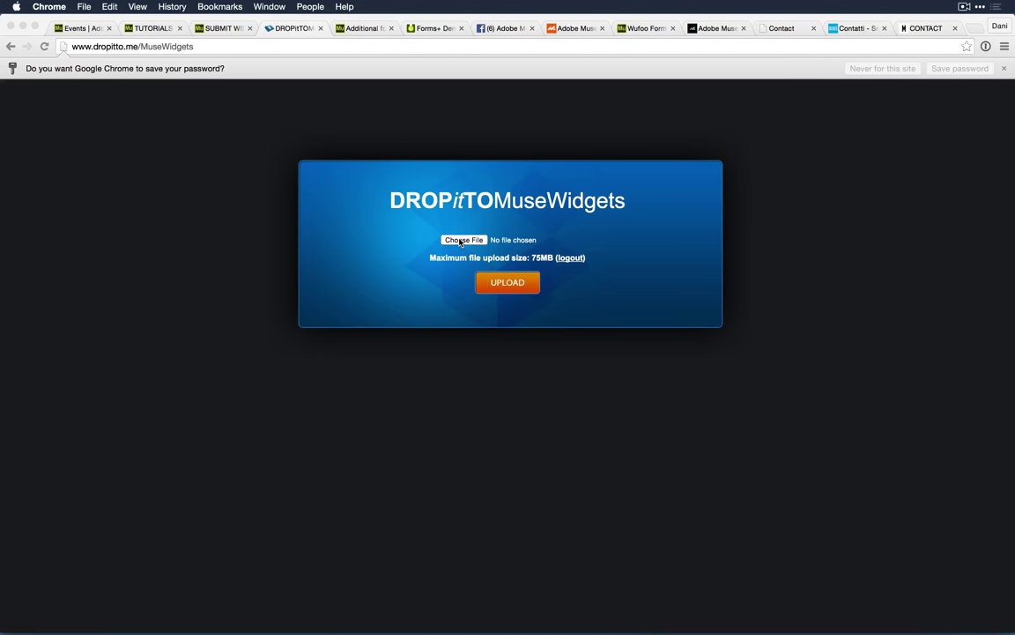
key("super+Tab")
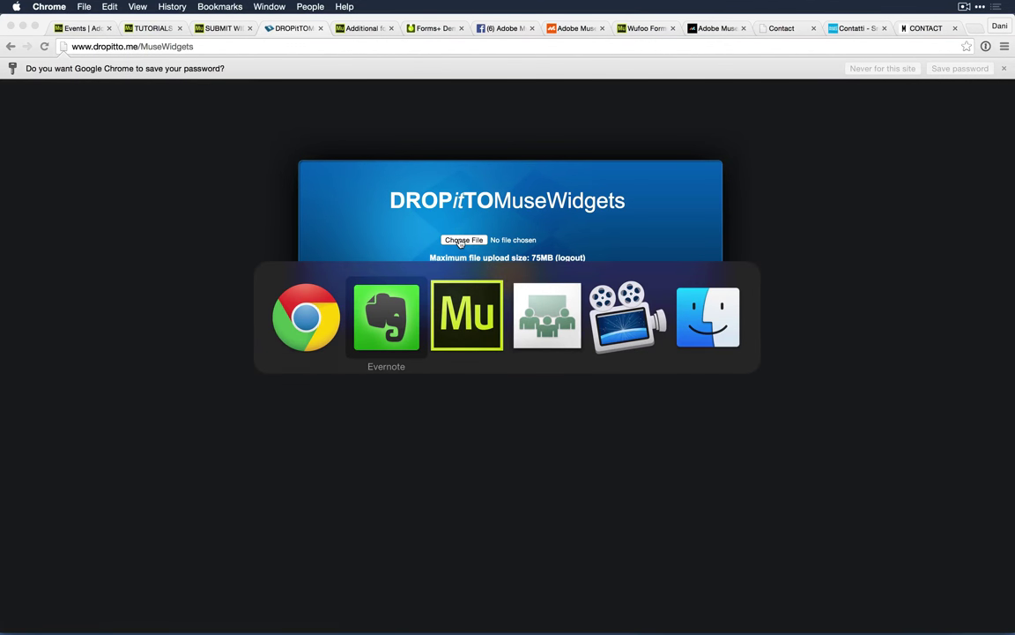
key("super+Tab")
key("super+Tab")
key("super+Tab")
key("super+Tab")
left_click(460, 241)
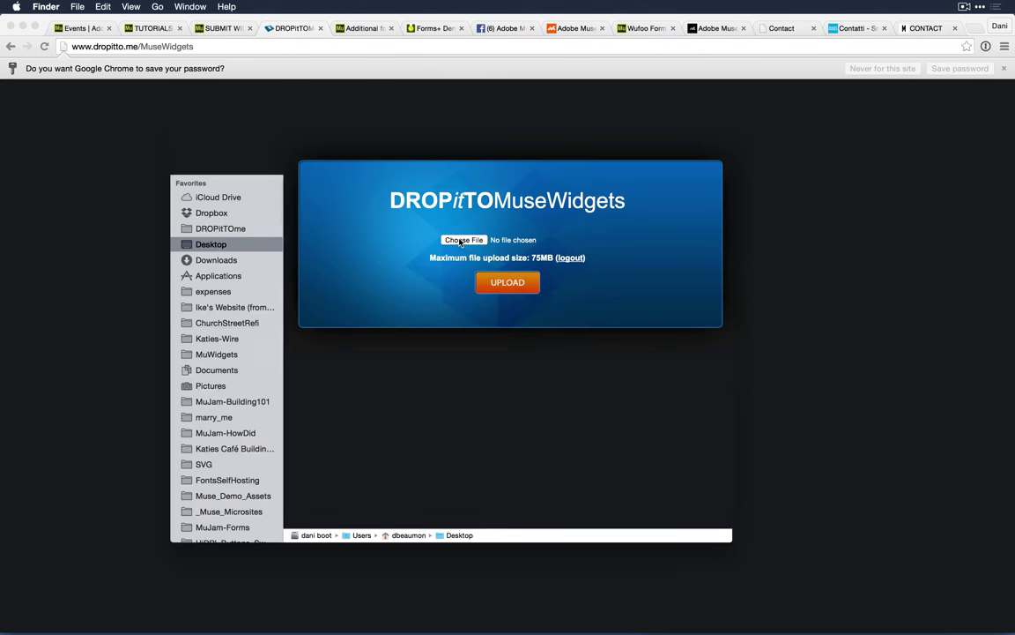
left_click(221, 216)
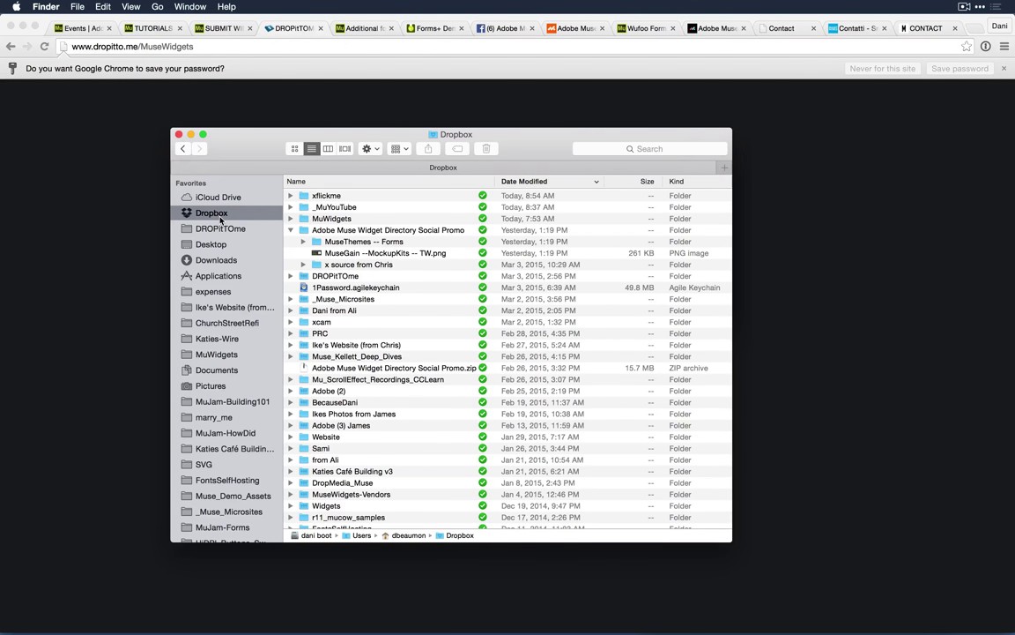
left_click(215, 230)
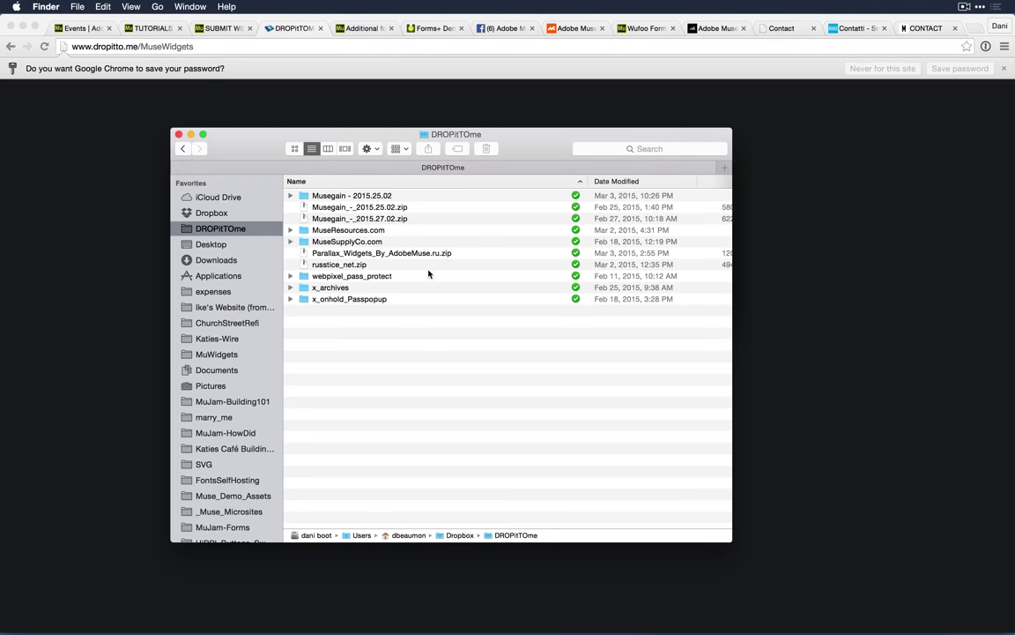
key("super+w")
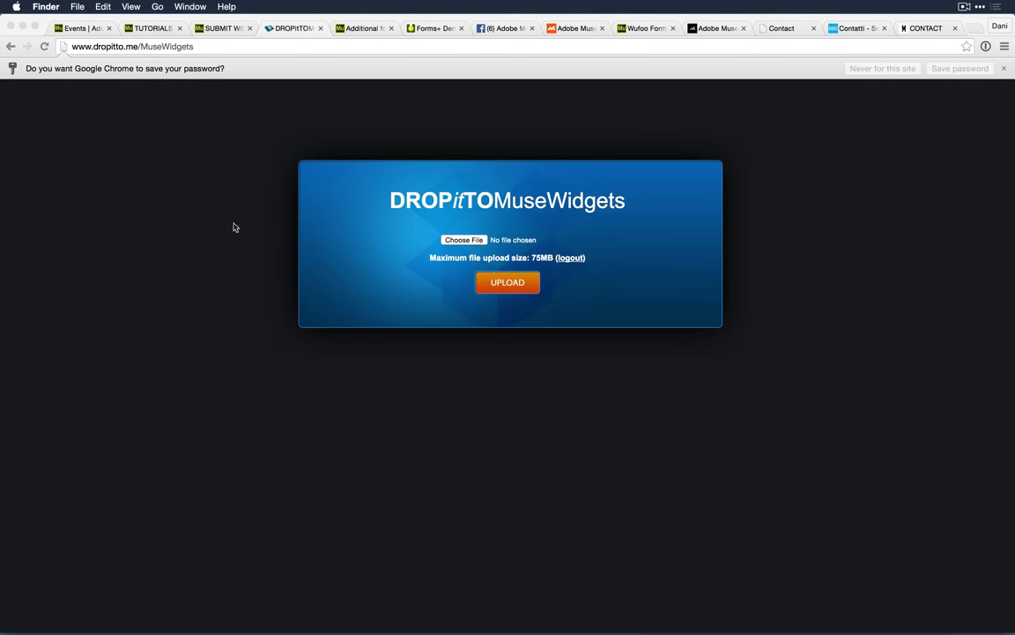
Step: Leave the DROPitTO upload page for the Muse Widget Directory Submission page, then cycle applications
left_click(233, 256)
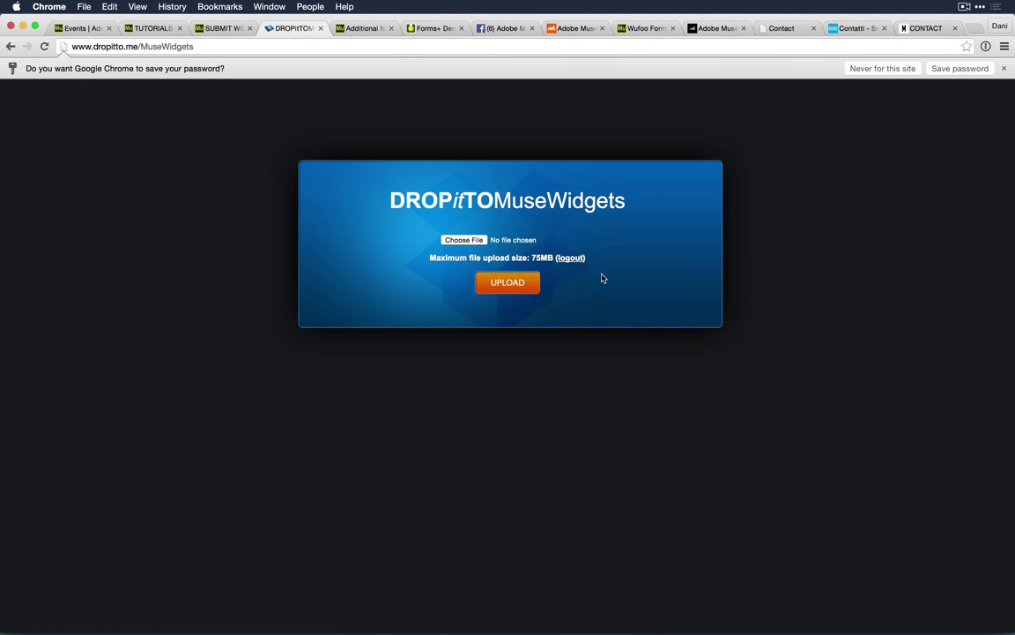
key("super+alt+Left")
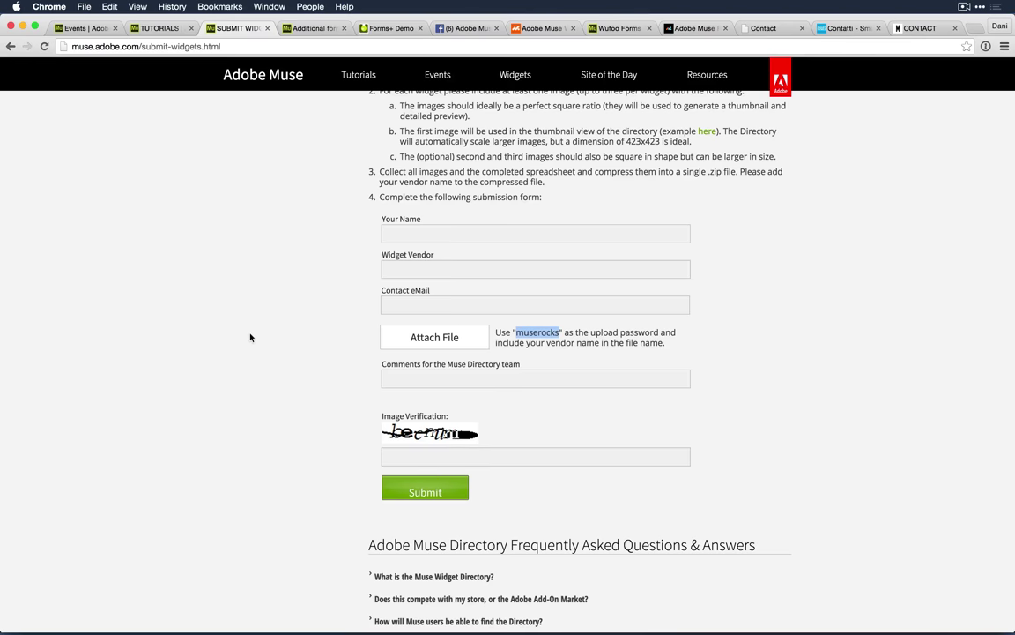
scroll(242, 351, "up", 5)
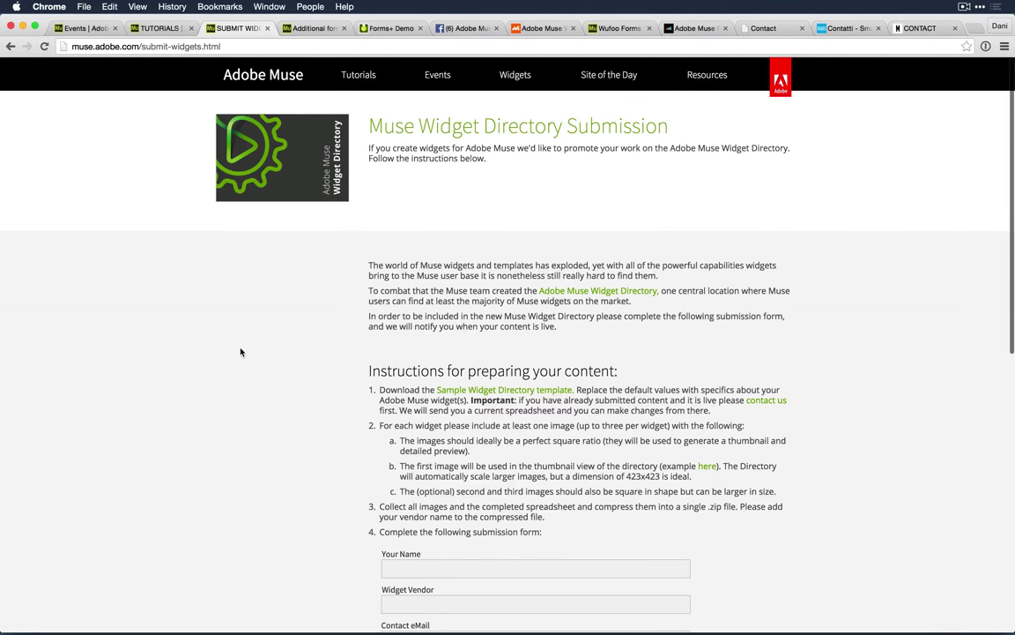
scroll(241, 352, "down", 5)
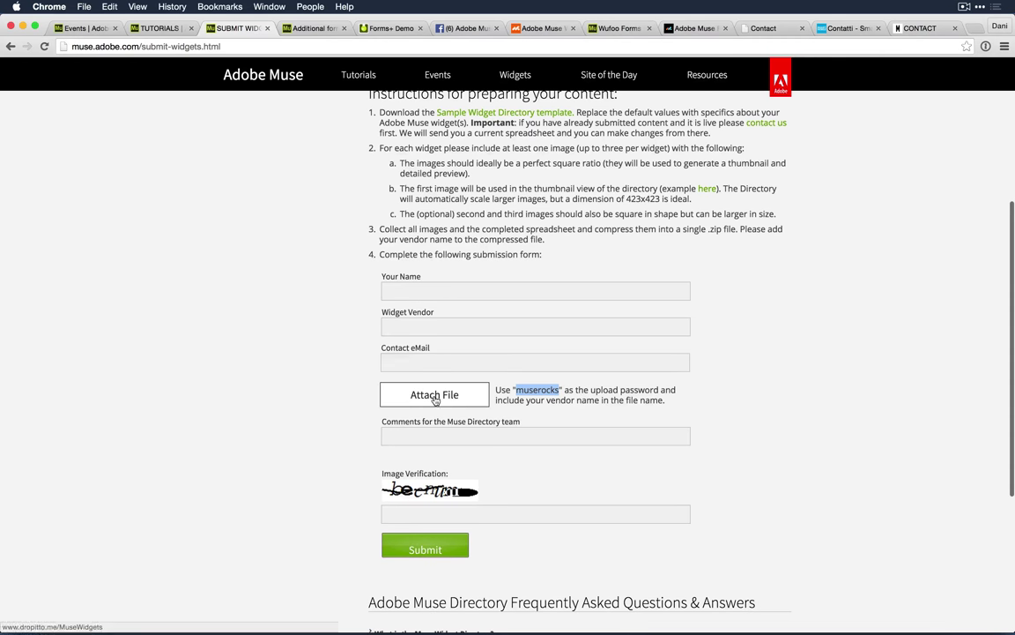
left_click(263, 396)
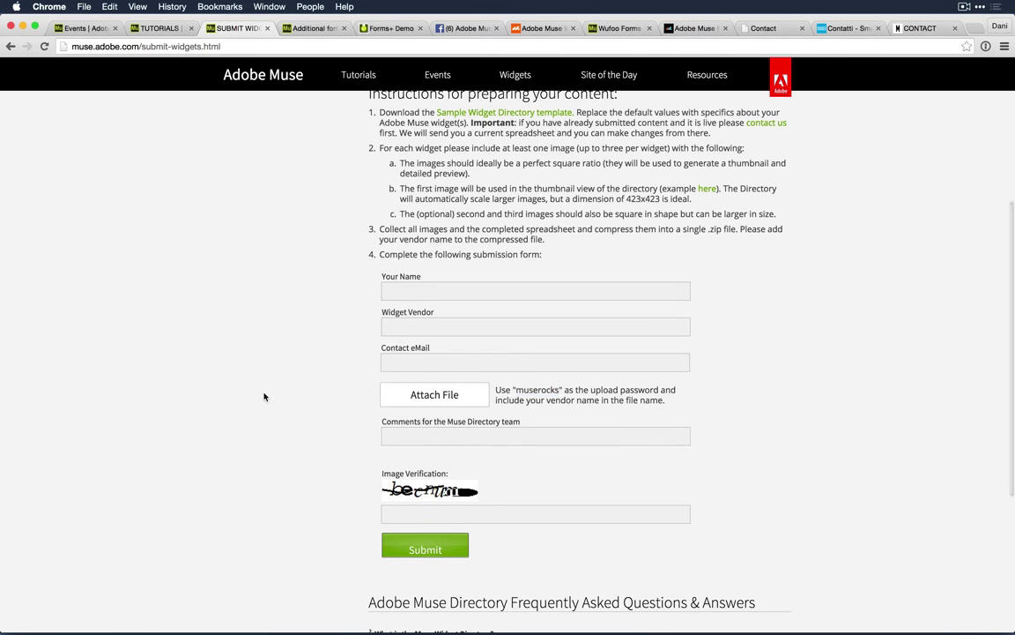
scroll(263, 396, "up", 5)
key("super+Tab")
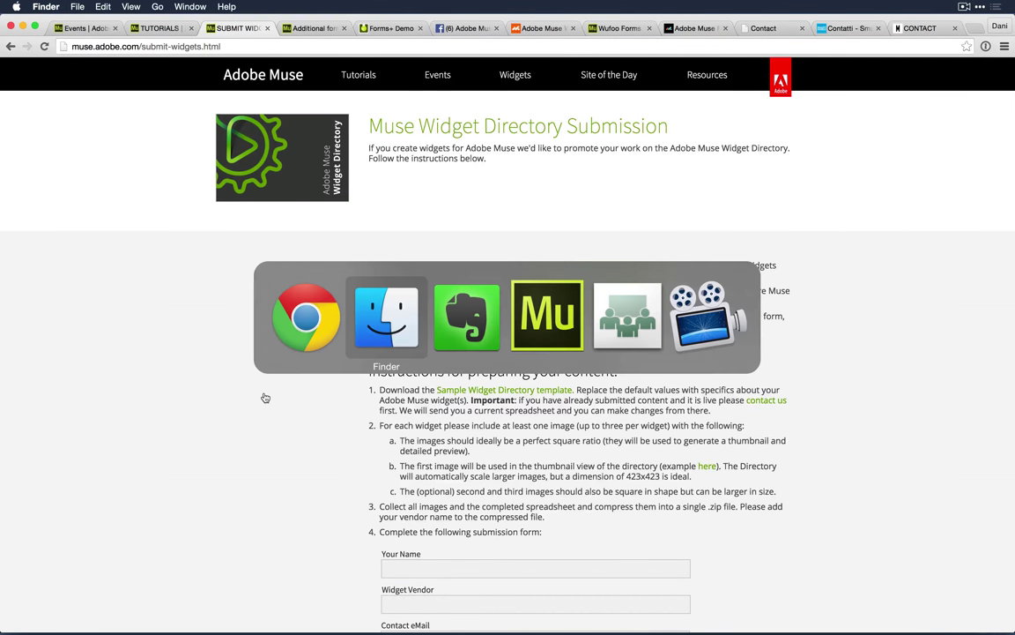
key("super+Tab")
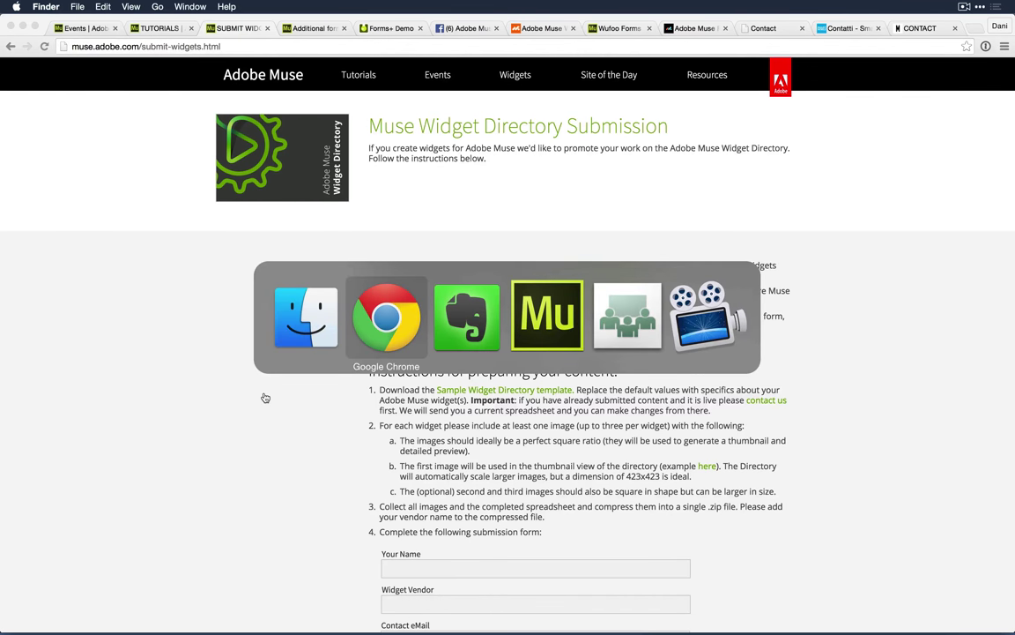
Step: Check the site's page overview in Adobe Muse CC, then return to Chrome
key("super+Tab")
key("super+Tab")
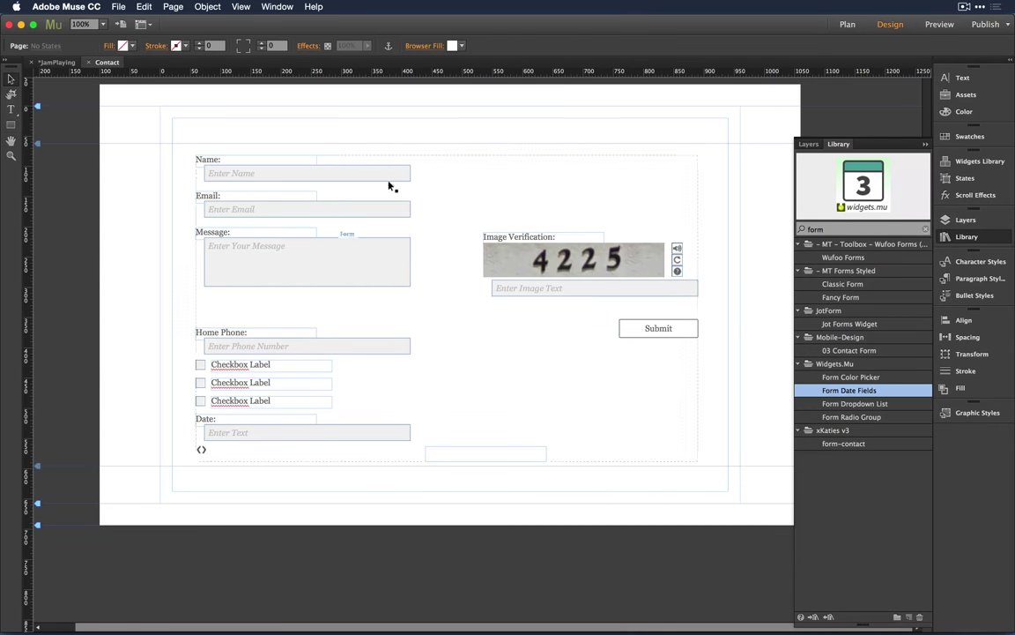
key("super+m")
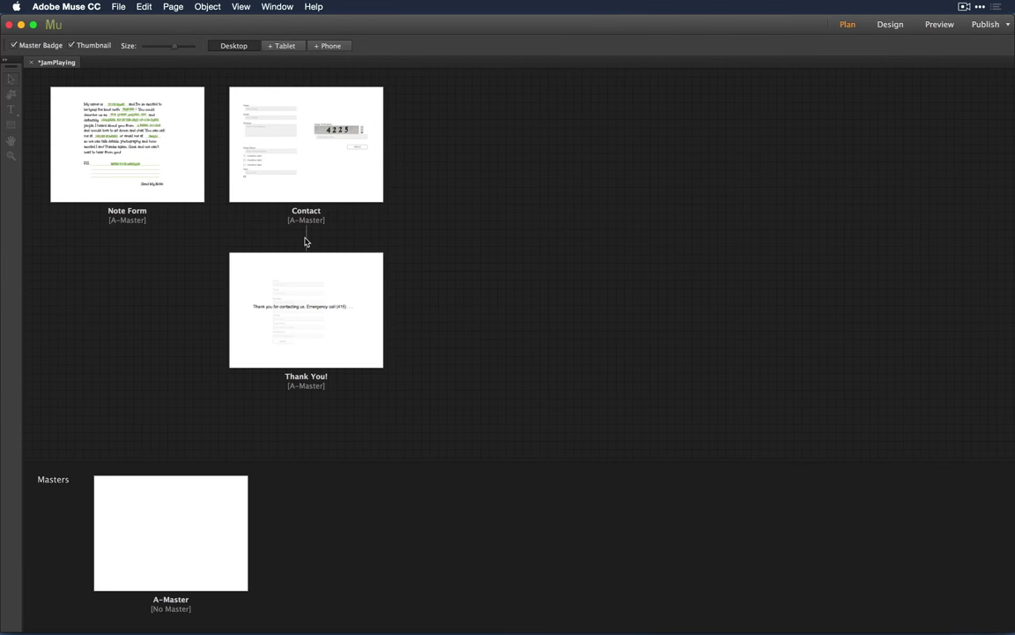
key("super+Tab")
key("super+Tab")
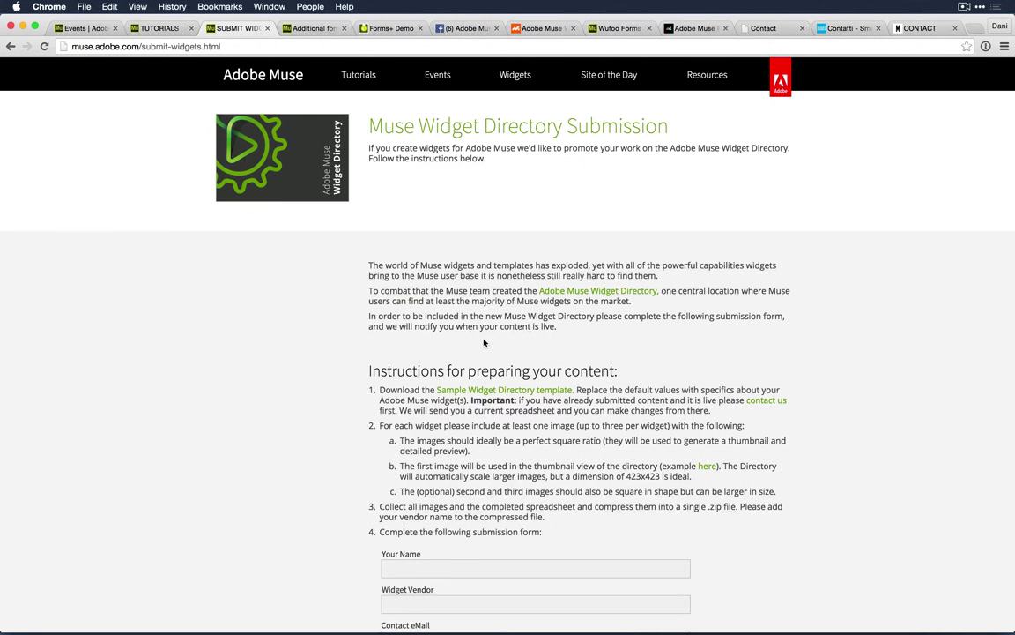
Step: Close the widget submission page and open the wedding contact form link from the Evernote note
key("super+w")
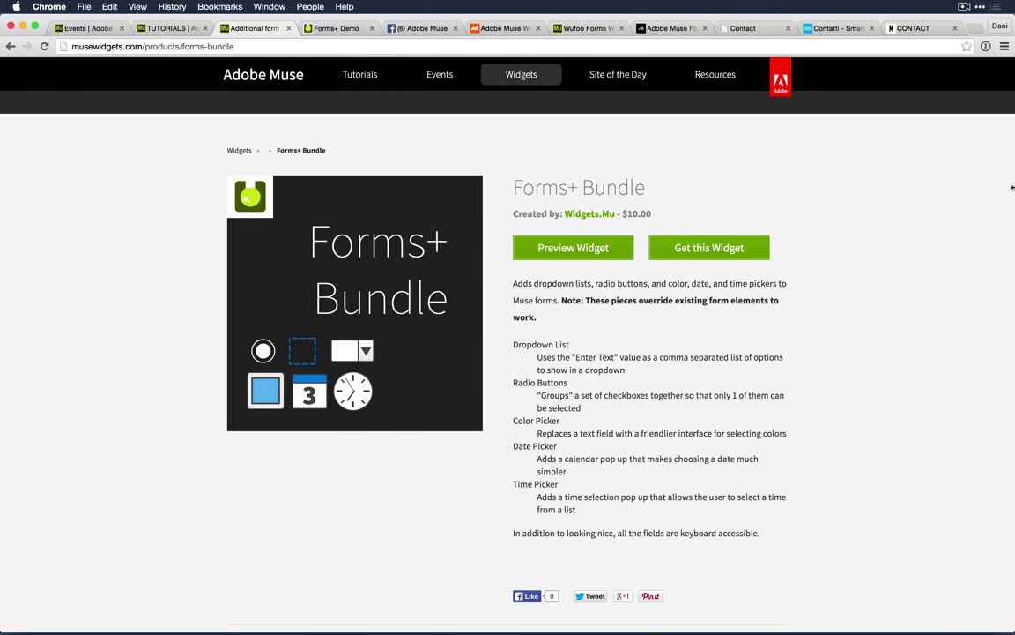
key("super+Tab")
key("super+Tab")
key("super+Tab")
scroll(905, 352, "down", 3)
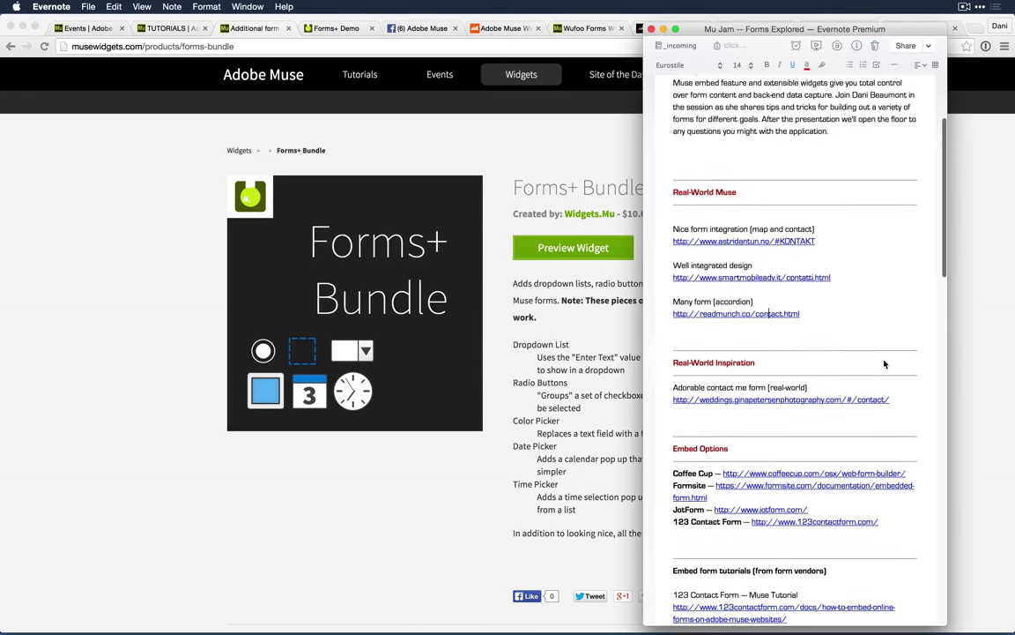
left_click(828, 372)
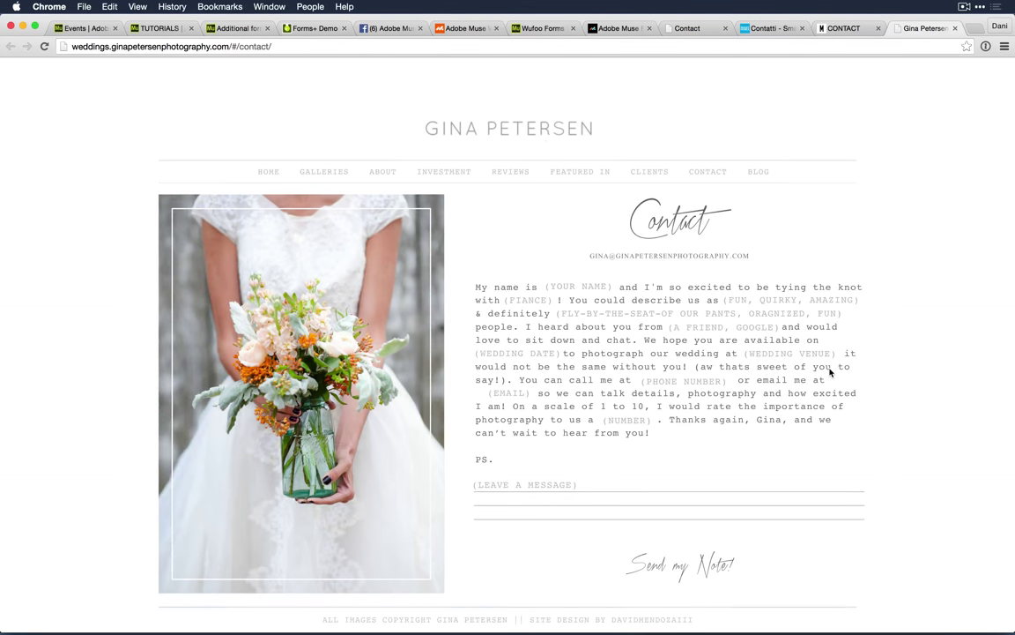
Step: Zoom the contact page to 110% and enter sample names in the your-name and fiancé blanks
key("super+equal")
left_click(581, 285)
type("dani")
left_click(527, 300)
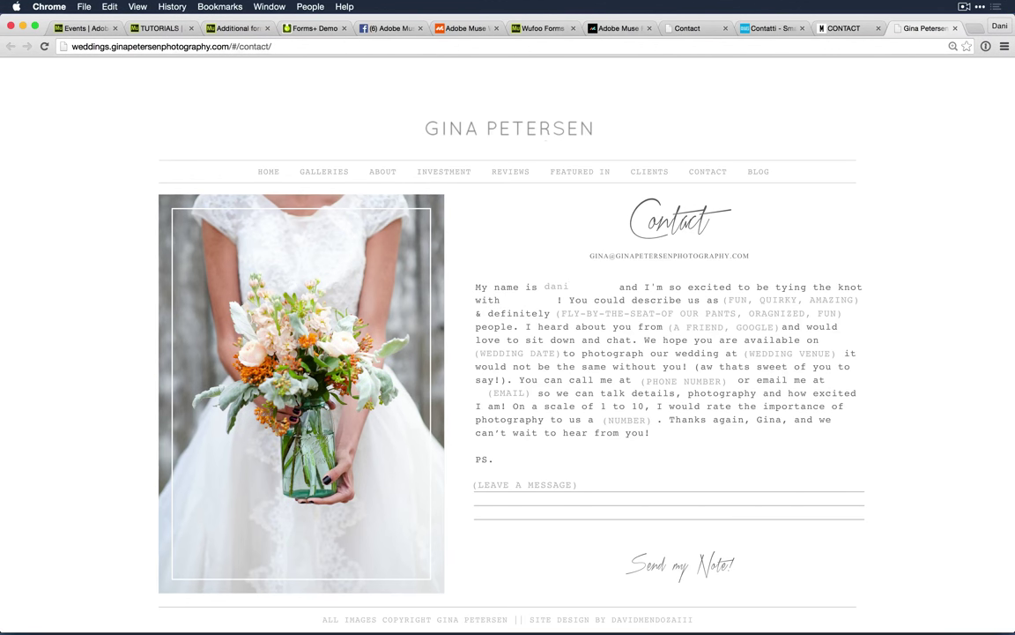
type("traci")
Step: Answer 'fun' for describe-us-as and 'good planners' for definitely, then switch away from Chrome
key("Tab")
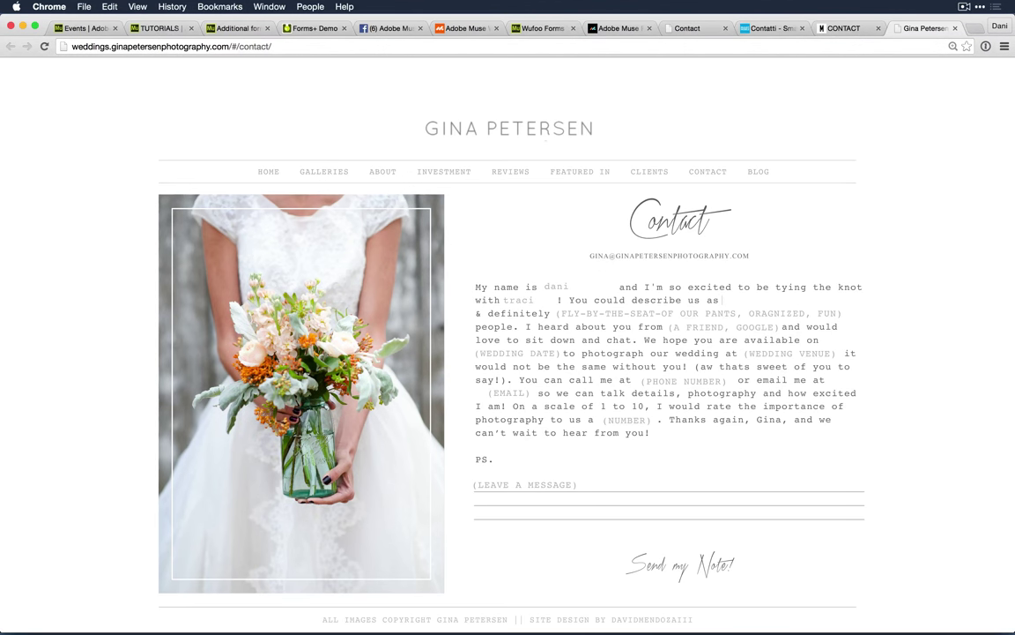
type("fun")
key("Tab")
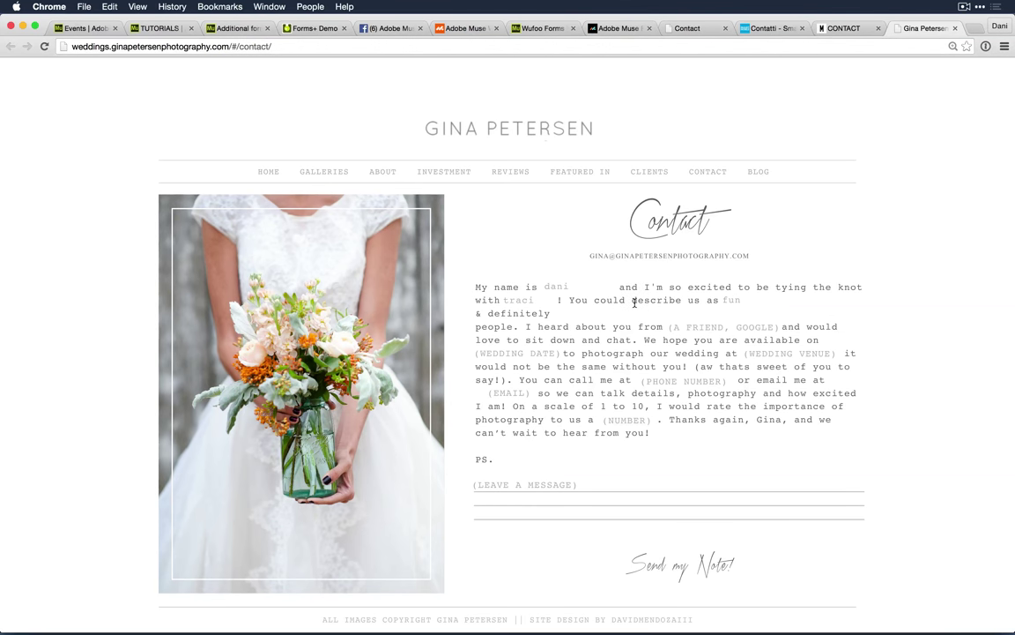
type("good planners")
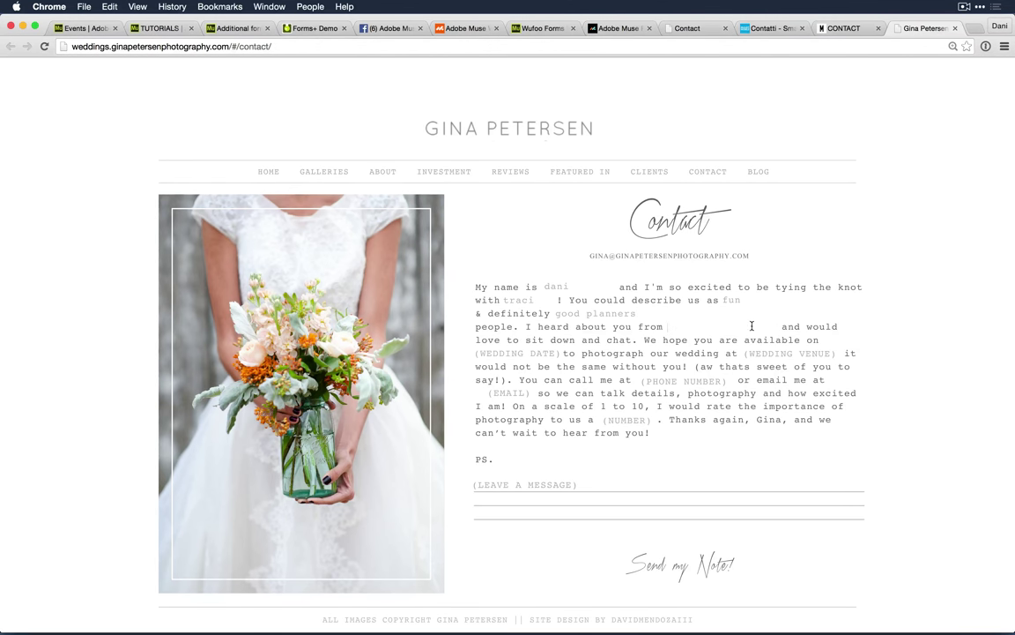
key("super+Tab")
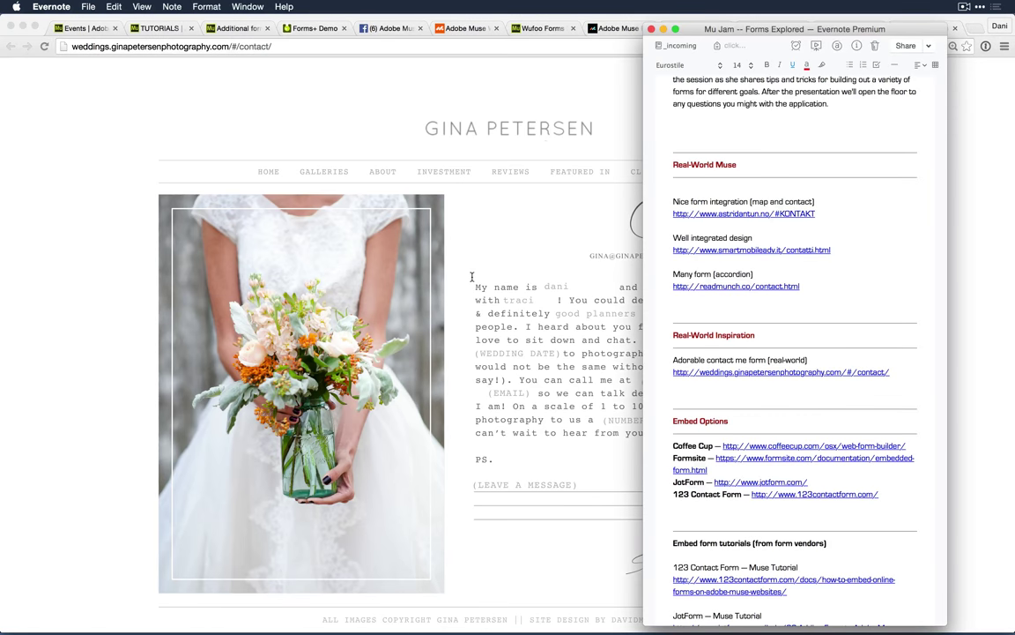
key("super+Tab")
key("super+Tab")
Step: Open the Note Form page from the site plan and lock its note text frame
left_click(473, 281)
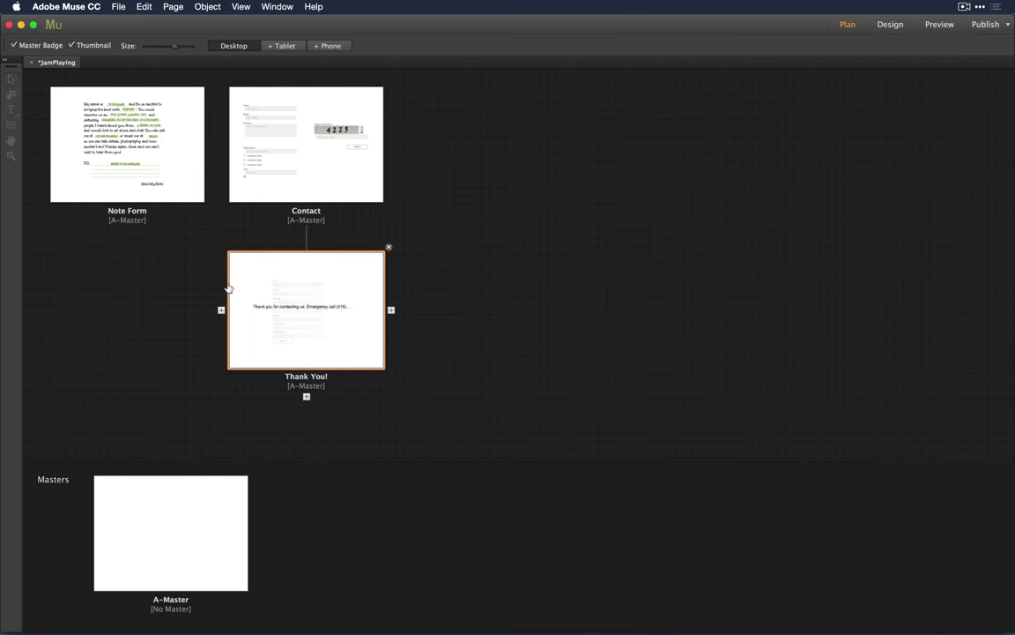
double_click(52, 106)
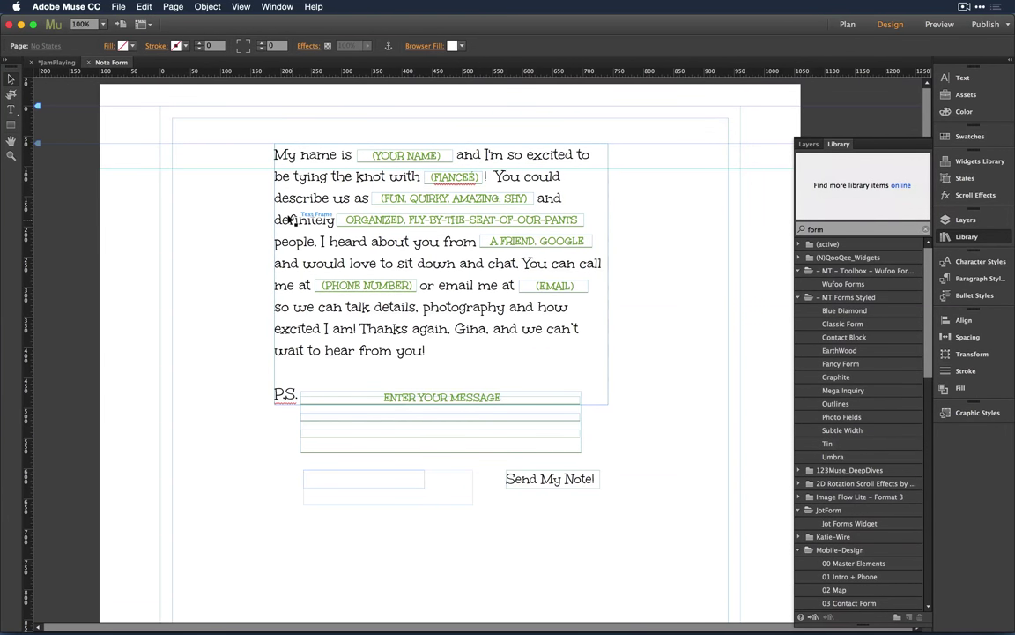
left_click(281, 156)
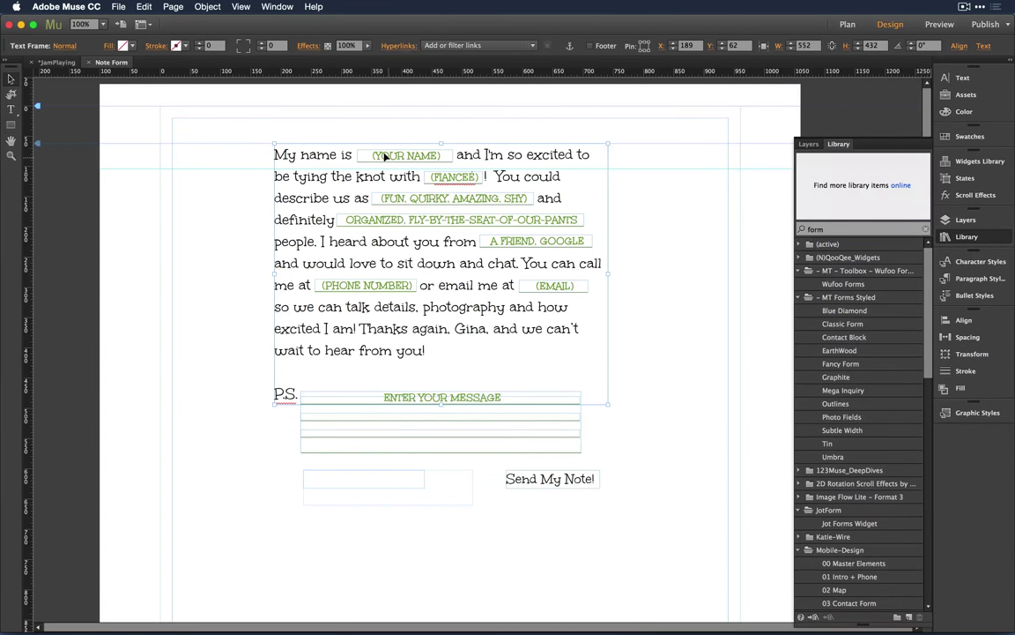
right_click(305, 174)
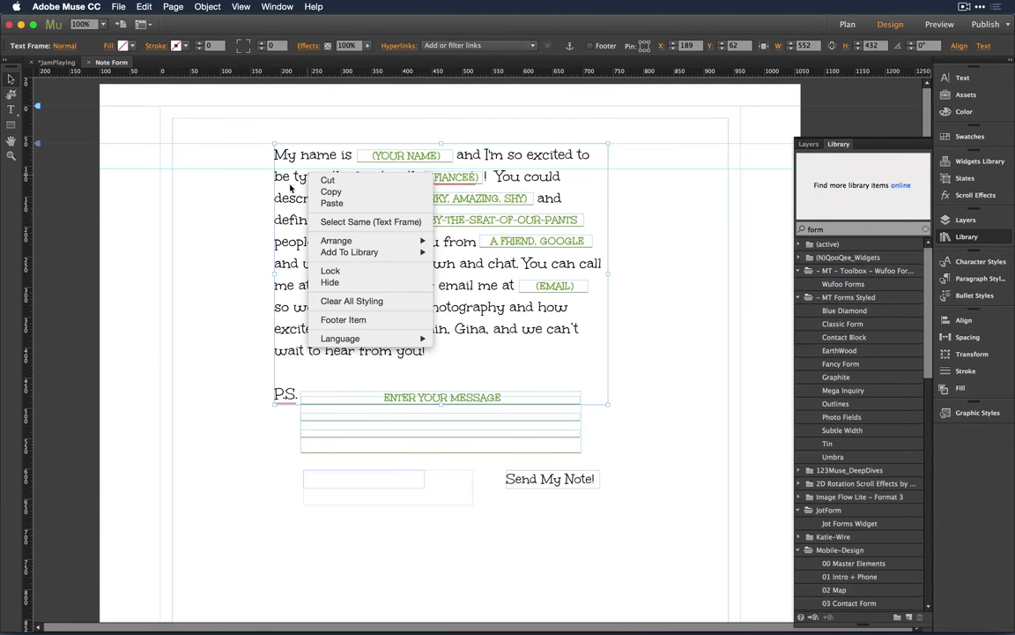
left_click(351, 271)
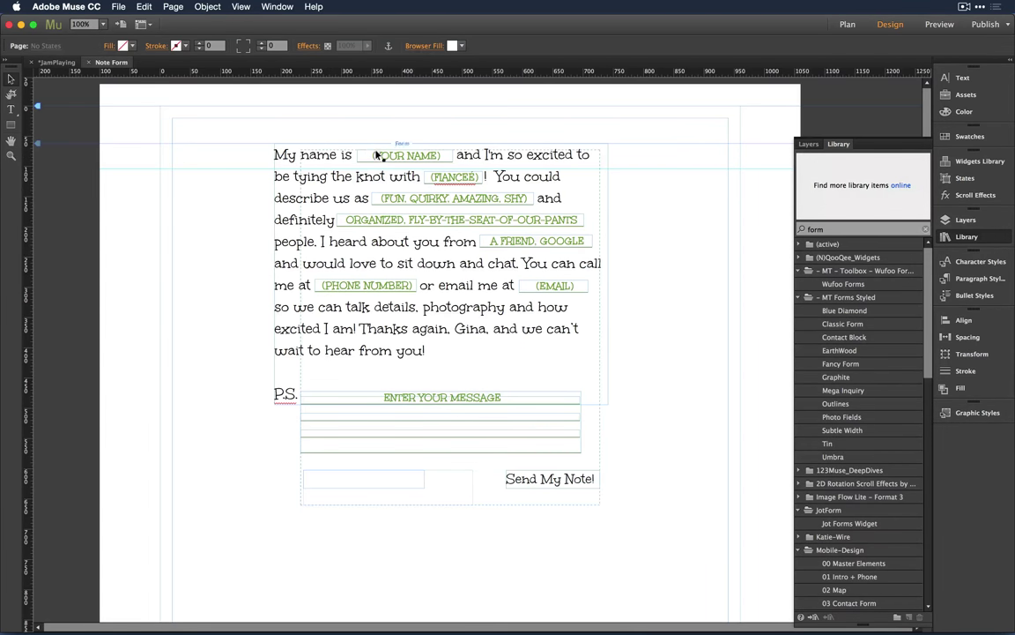
Step: Test that the form fields move separately from the text, undo, and preview the page
left_click(362, 155)
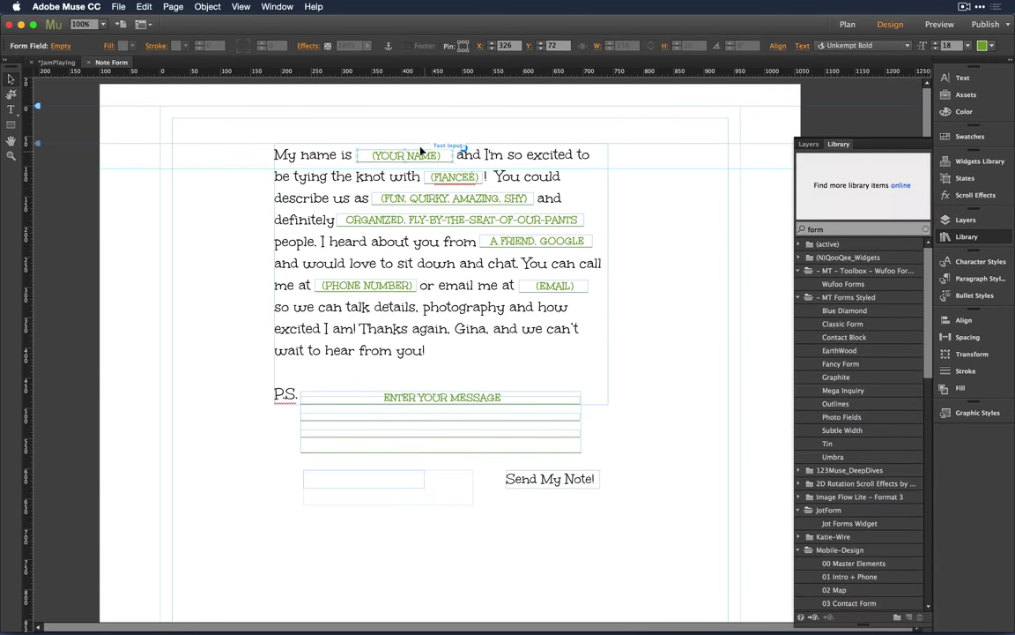
key("Escape")
left_click_drag(421, 153, 690, 152)
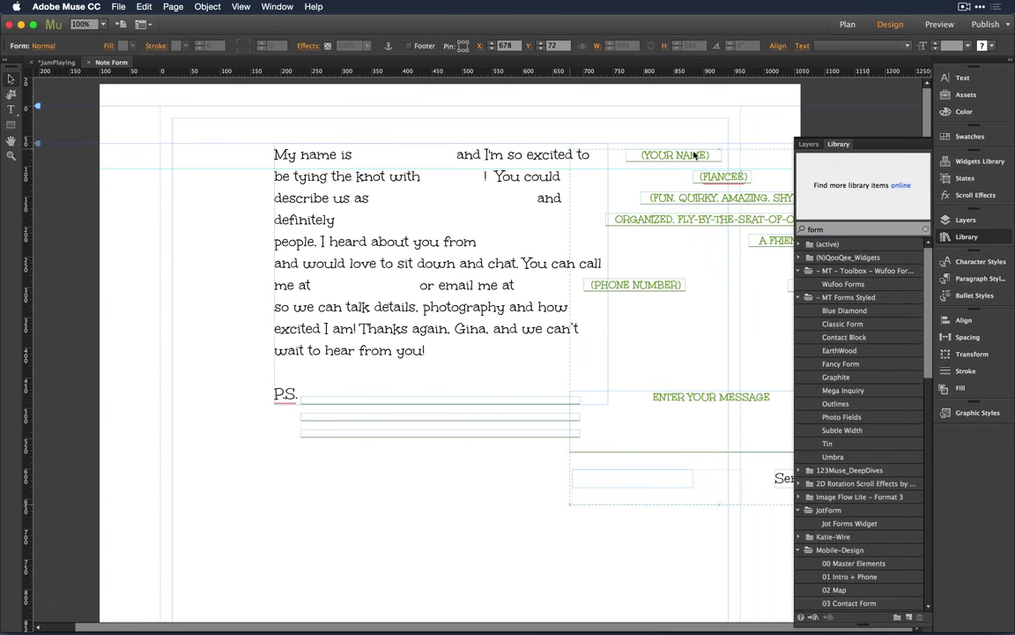
key("super+z")
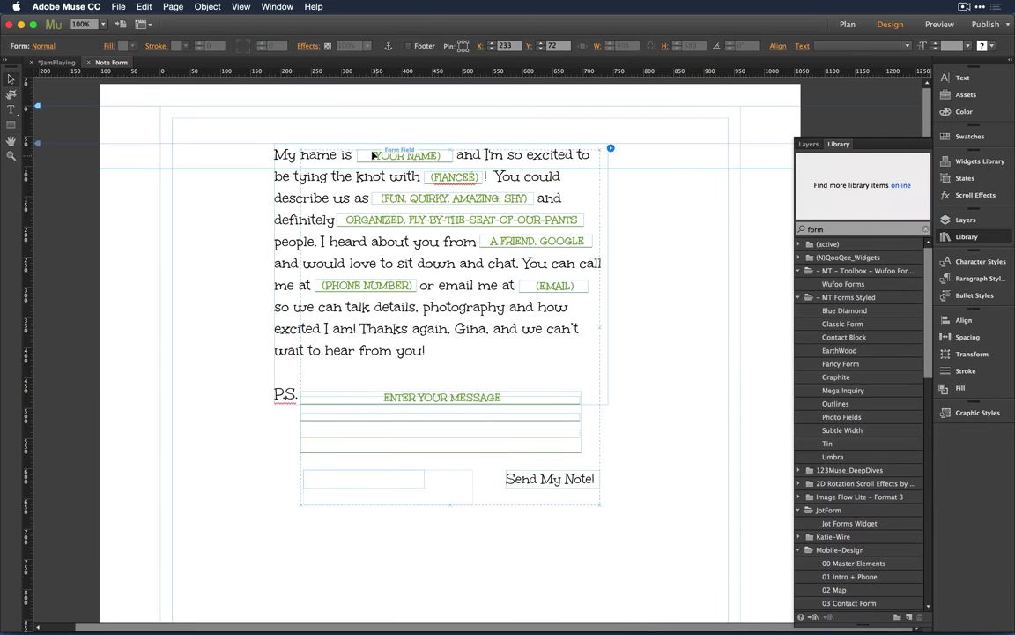
key("super+alt+e")
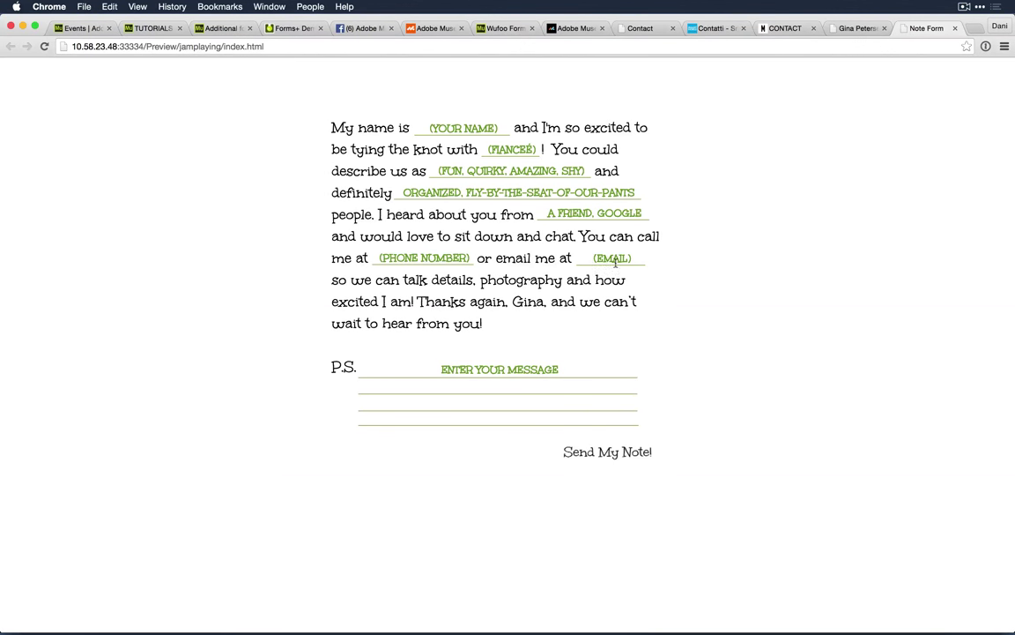
Step: Fill the preview's name and fiancé fields with sample names, 'f' and 'organized', then return to Muse
left_click(462, 128)
type("dani")
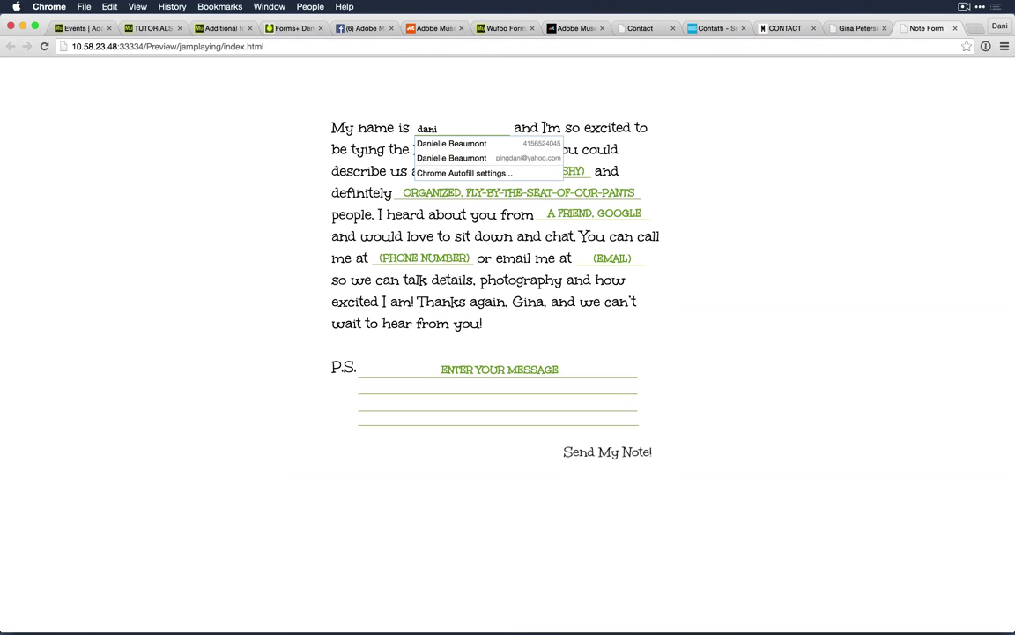
key("Tab")
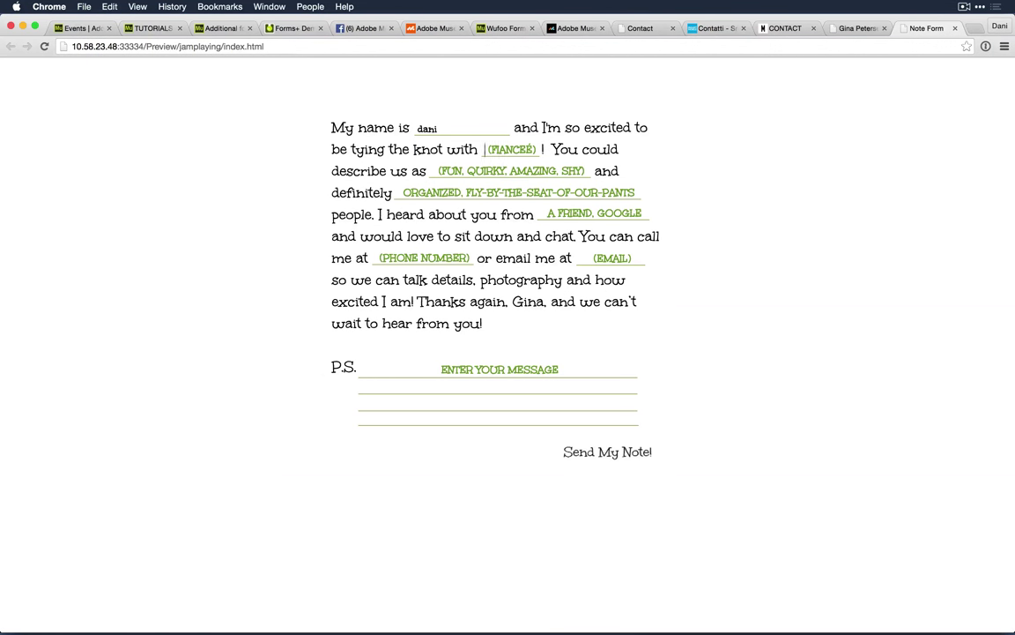
type("traci")
key("Tab")
type("f")
left_click(399, 192)
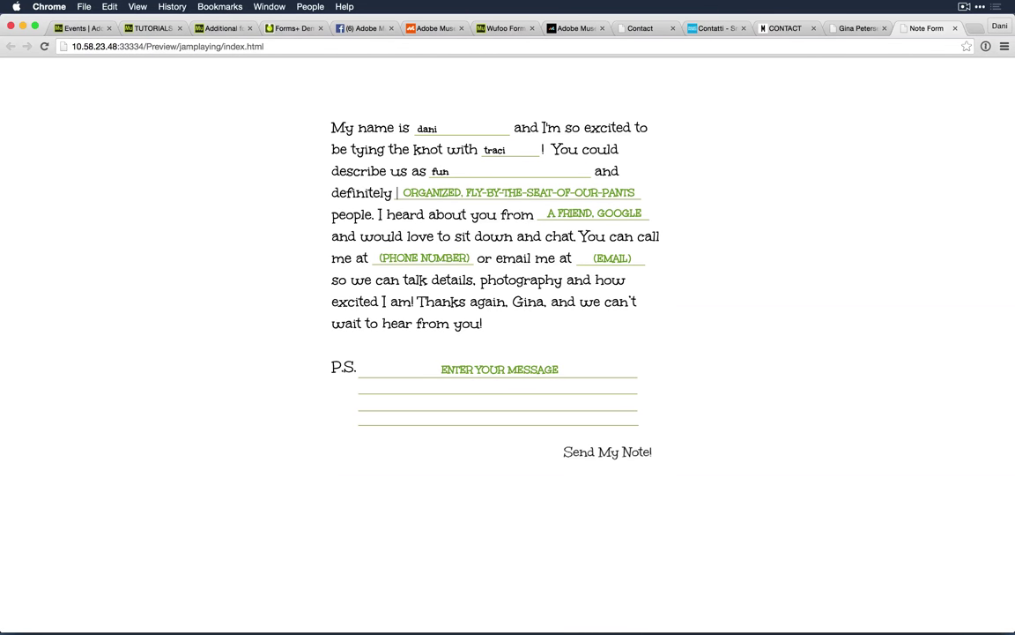
type("organize")
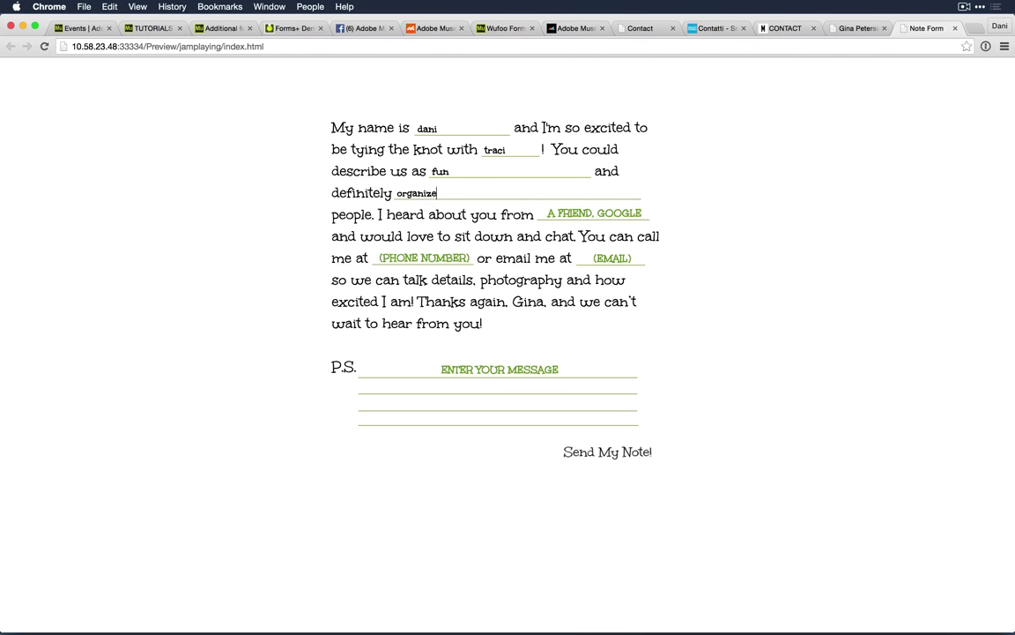
type("d")
key("super+Tab")
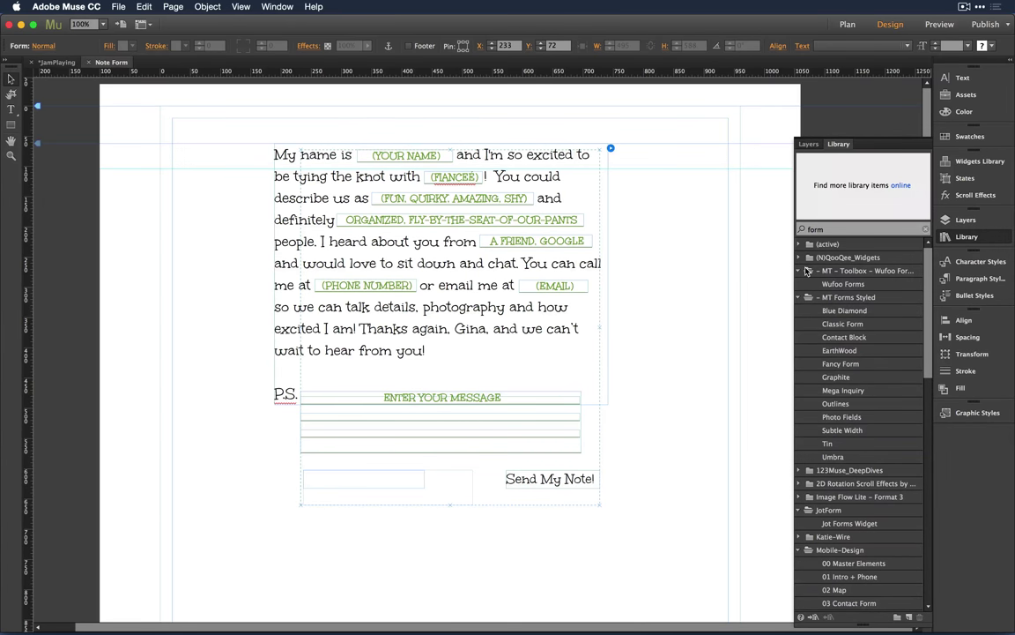
Step: Bring the Mu Jam -- Forms Explored note forward and scroll to the Embed Options and Widgets links
key("super+Tab")
key("super+Tab")
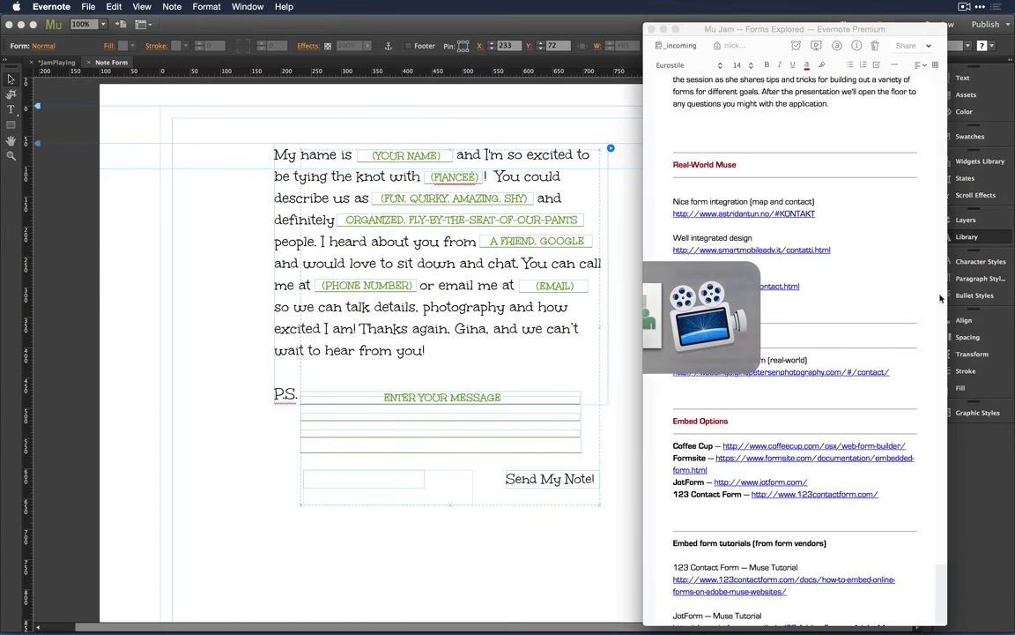
scroll(872, 282, "down", 3)
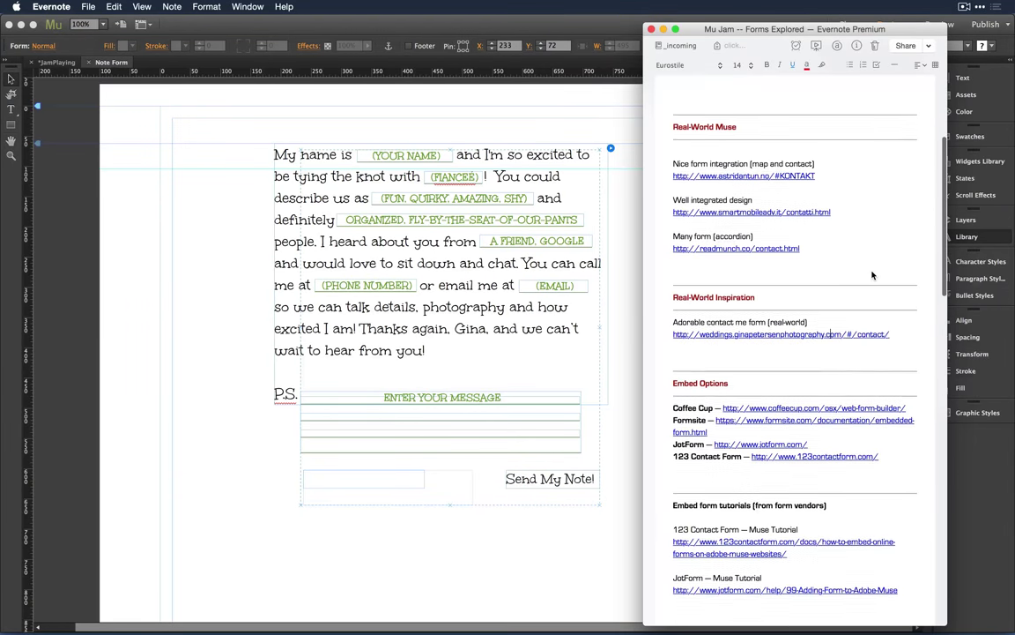
scroll(872, 276, "up", 2)
scroll(872, 276, "down", 3)
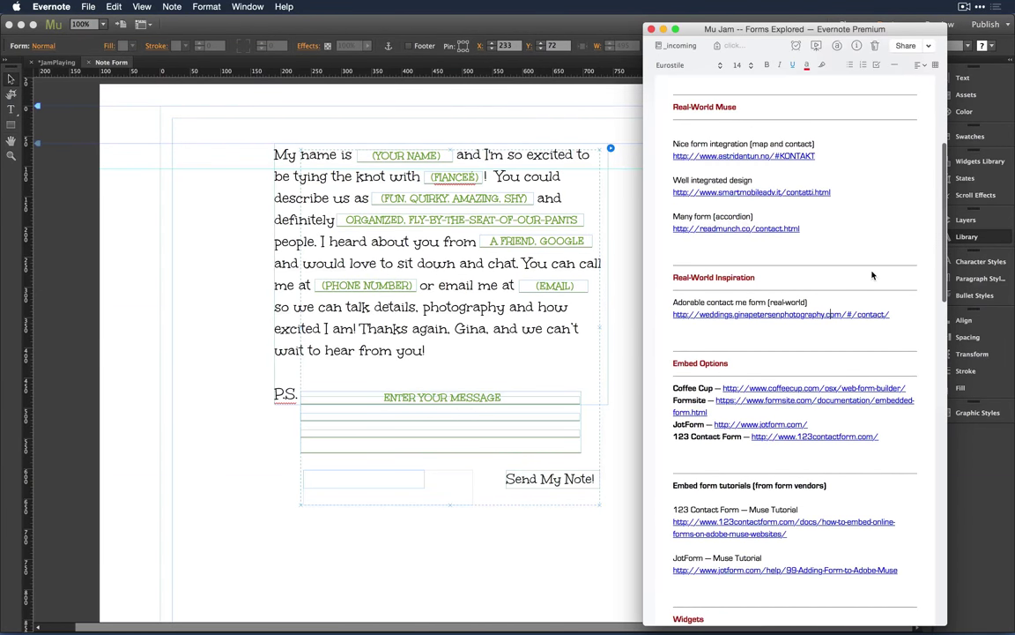
scroll(872, 276, "down", 5)
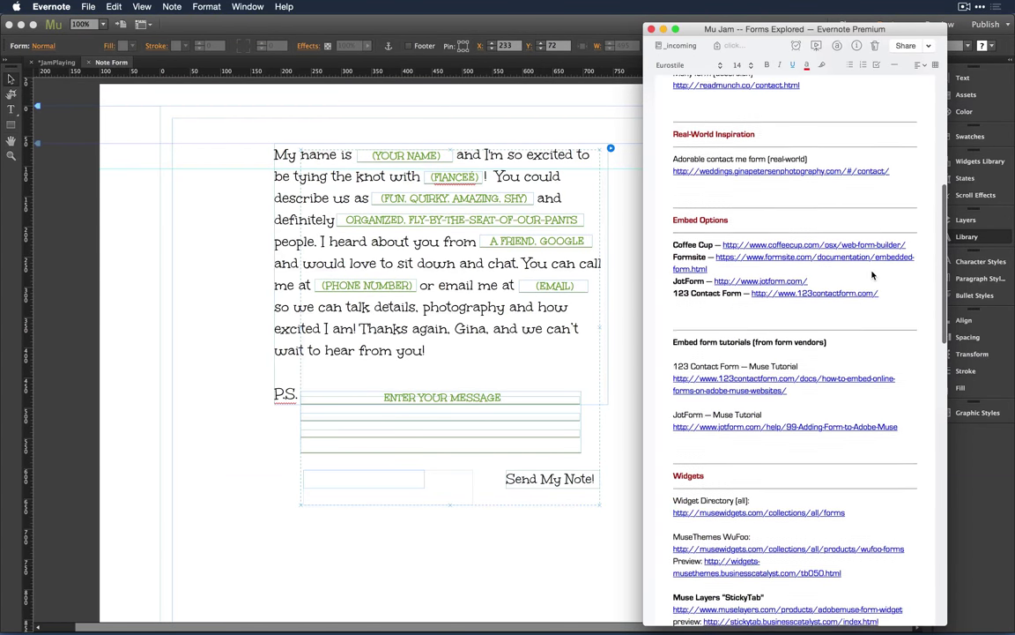
scroll(873, 275, "down", 1)
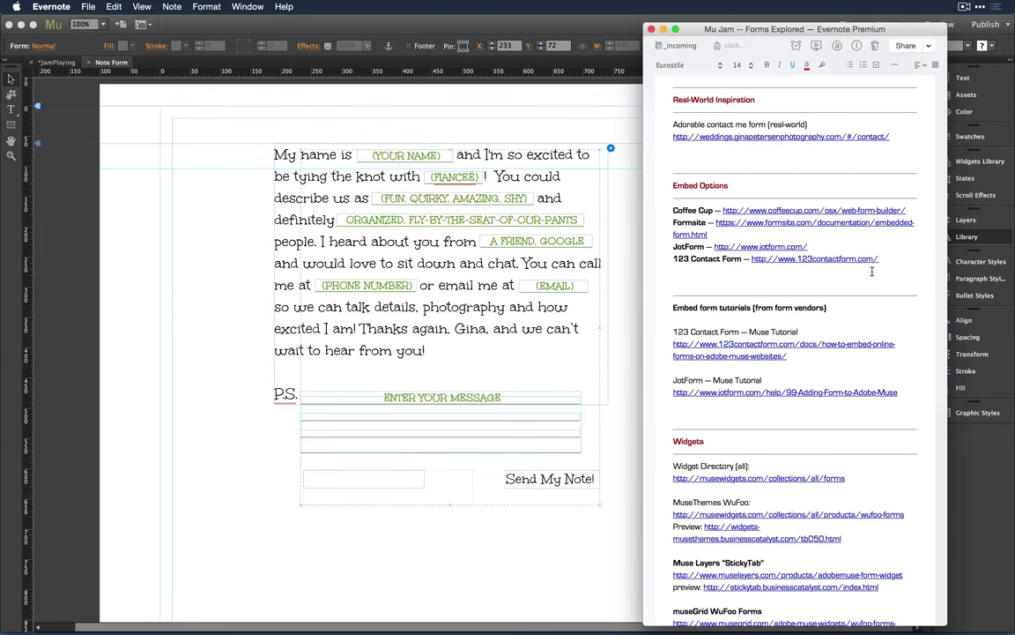
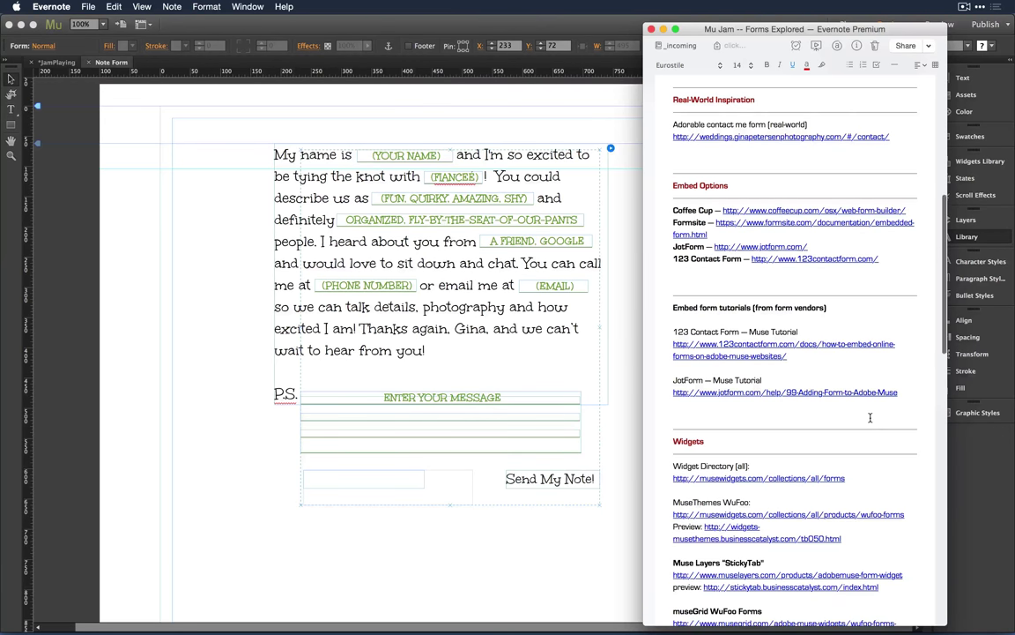
Step: Review the Widgets links in the Evernote forms note, then switch to Chrome and close a preview tab
scroll(864, 421, "down", 3)
scroll(870, 422, "down", 2)
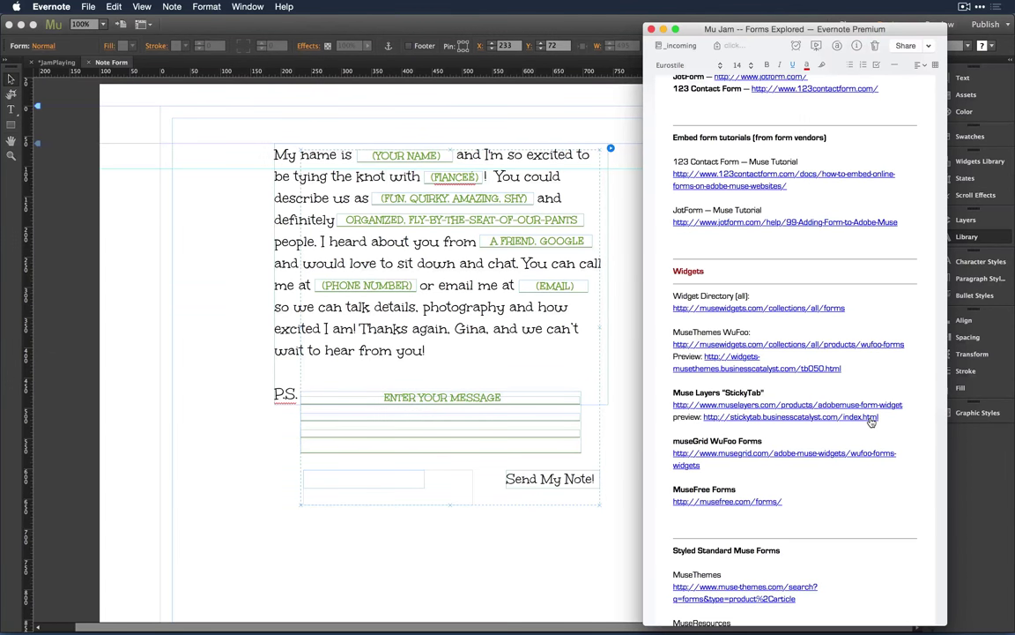
key("super+Tab")
key("super+Tab")
key("super+w")
key("super+w")
key("super+w")
key("super+w")
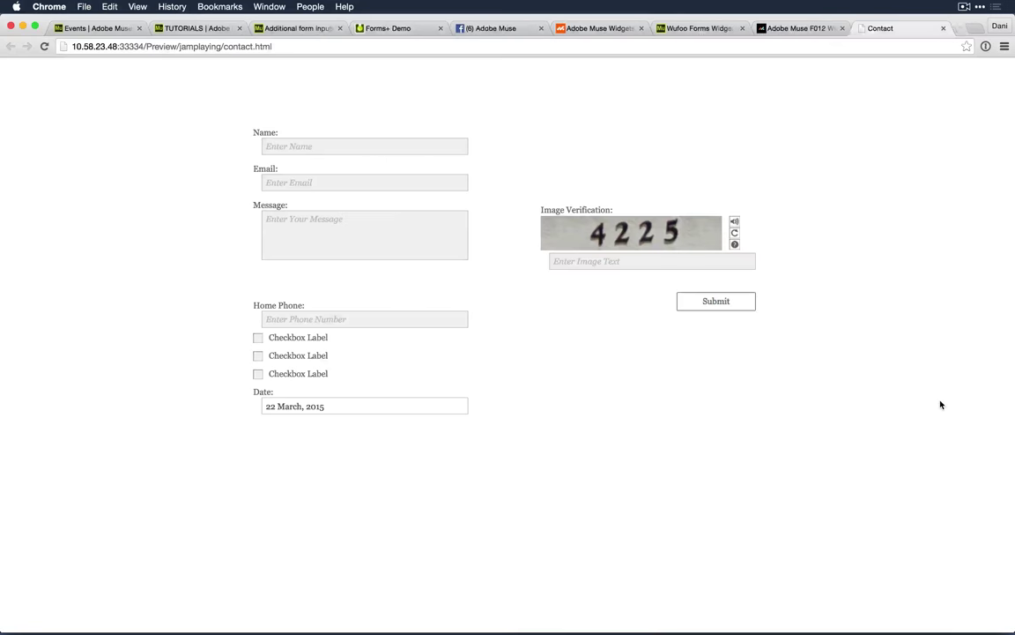
Step: Close another leftover tab and search the Widget Directory for 'chimp'
key("super+w")
key("super+w")
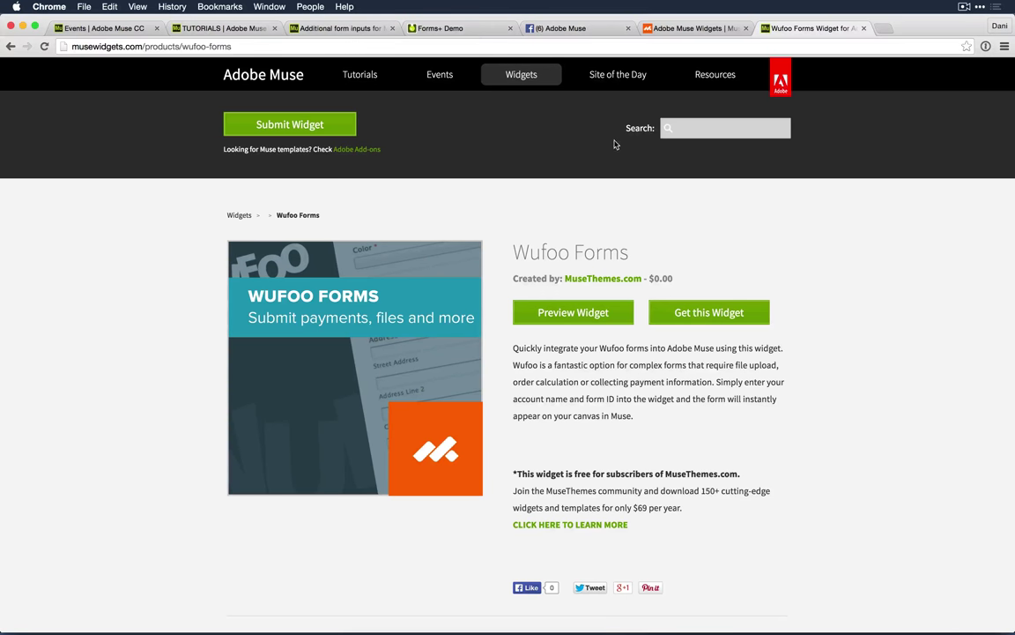
left_click(699, 125)
type("m")
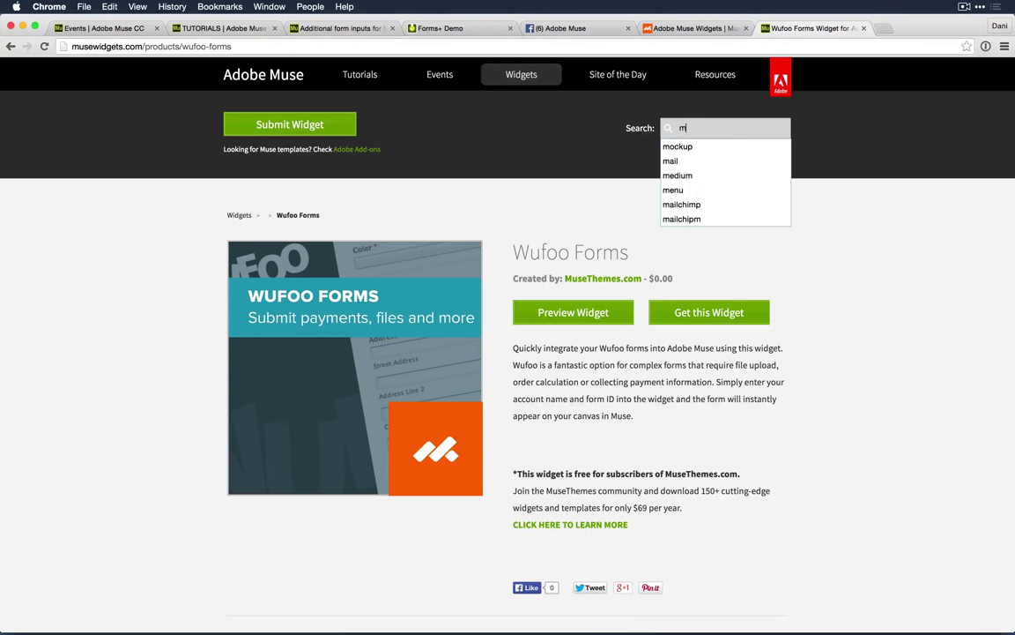
key("BackSpace")
type("chim")
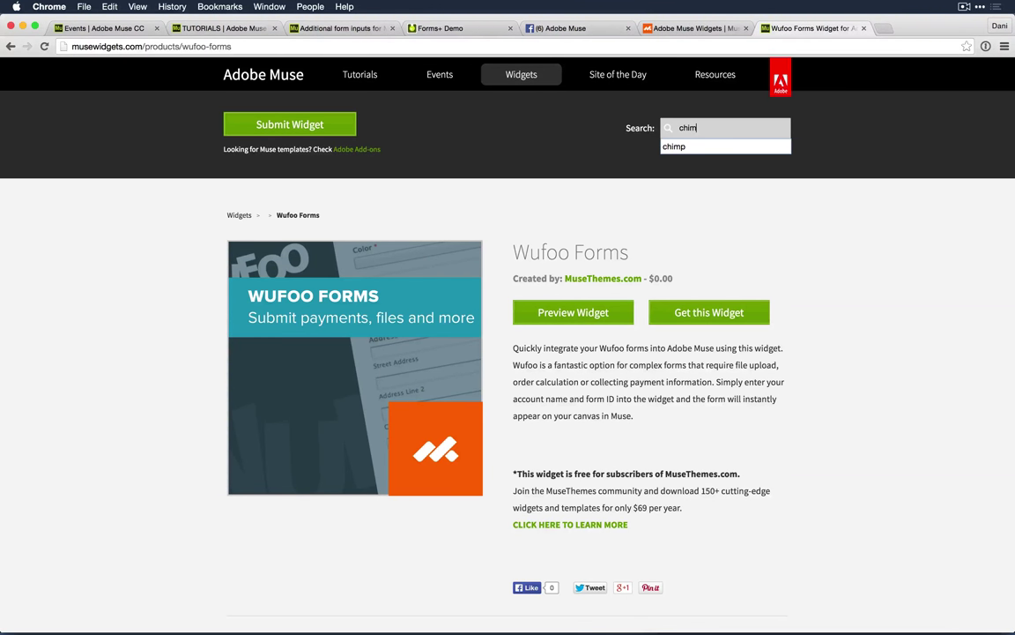
type("p")
key("Return")
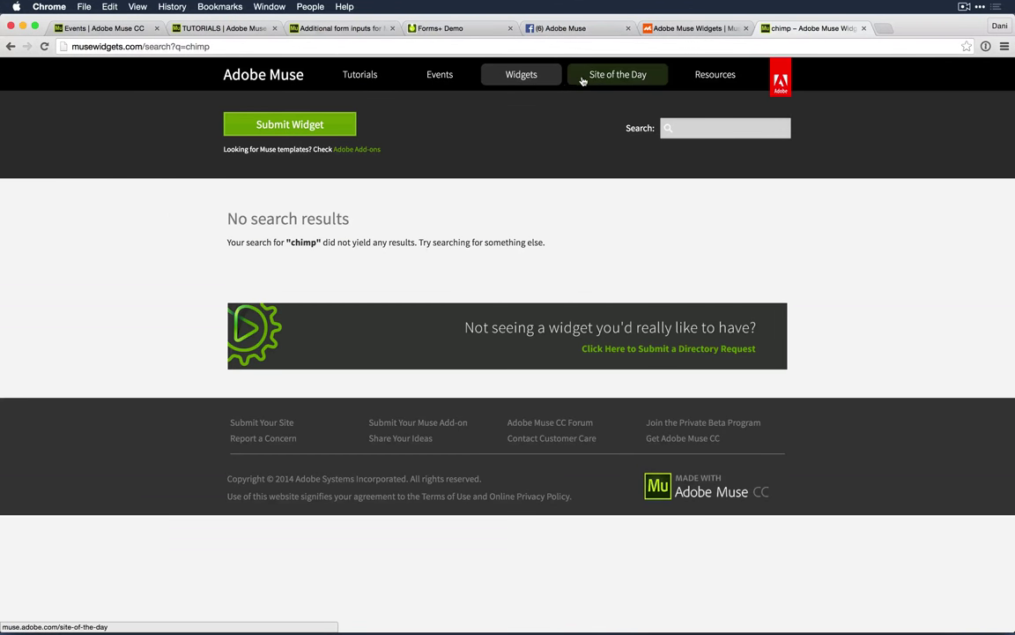
Step: Return to the directory home and search for 'mail'
left_click(533, 75)
left_click(714, 130)
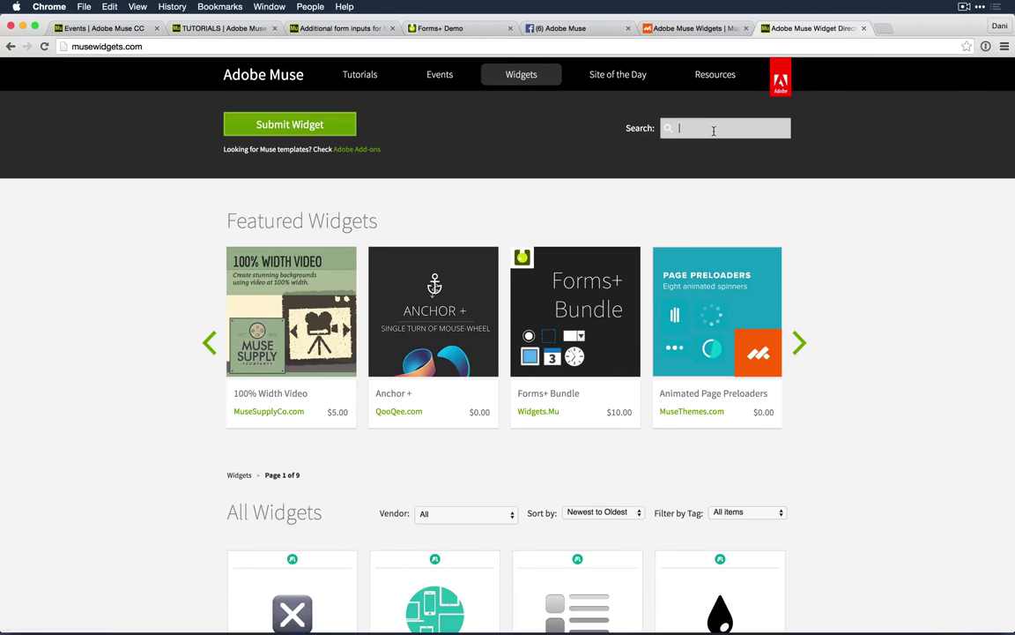
type("mail")
key("Return")
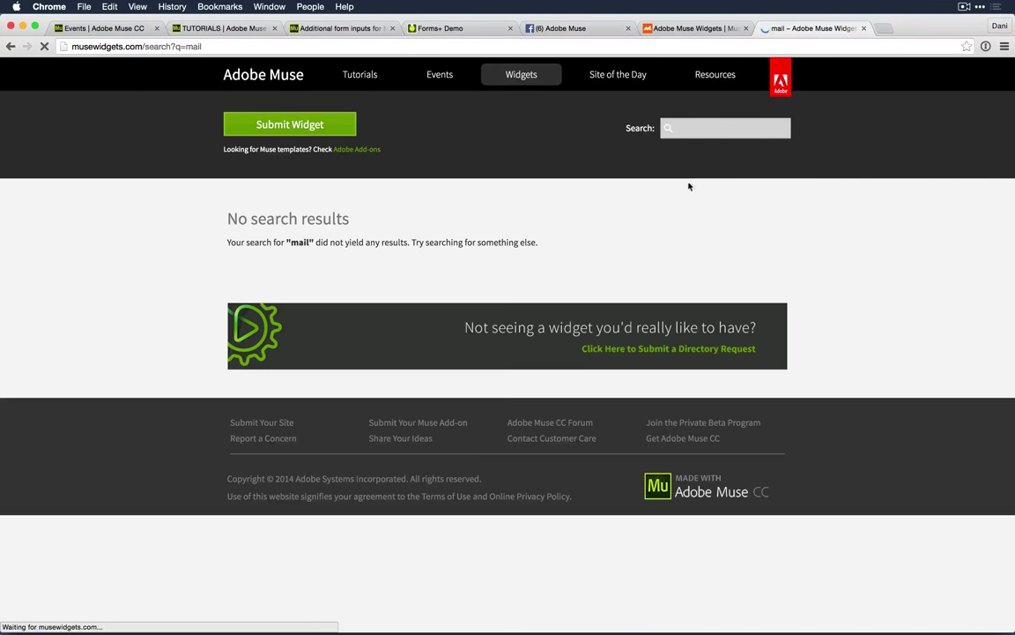
Step: Search for 'mailchimp' and browse results like MailChimp Lite, MailChimp Newsletter and Quick Mailchimp
left_click(695, 132)
type("ma")
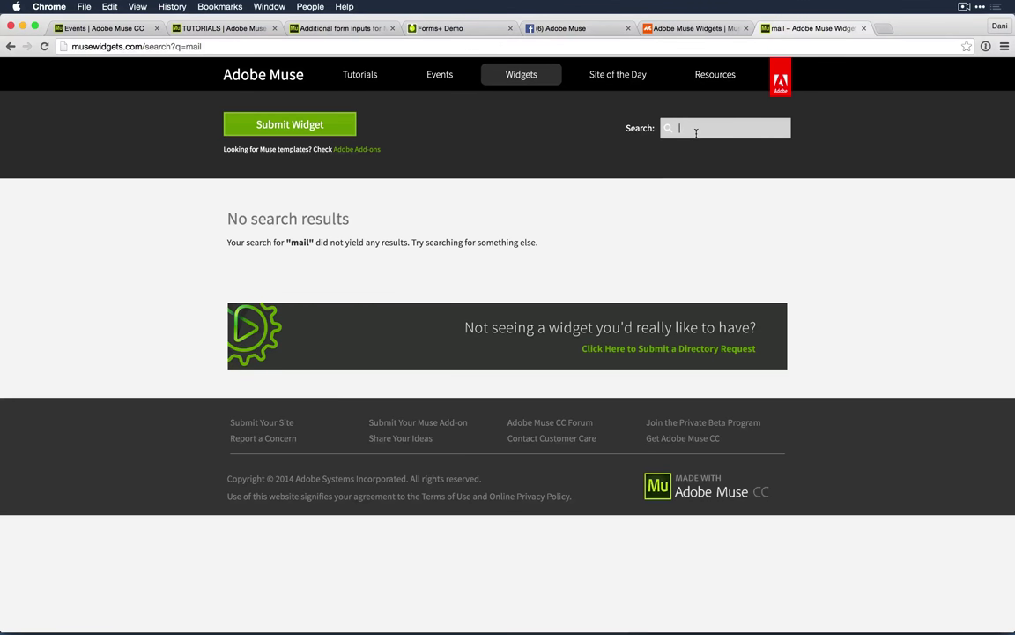
type("ilchimp")
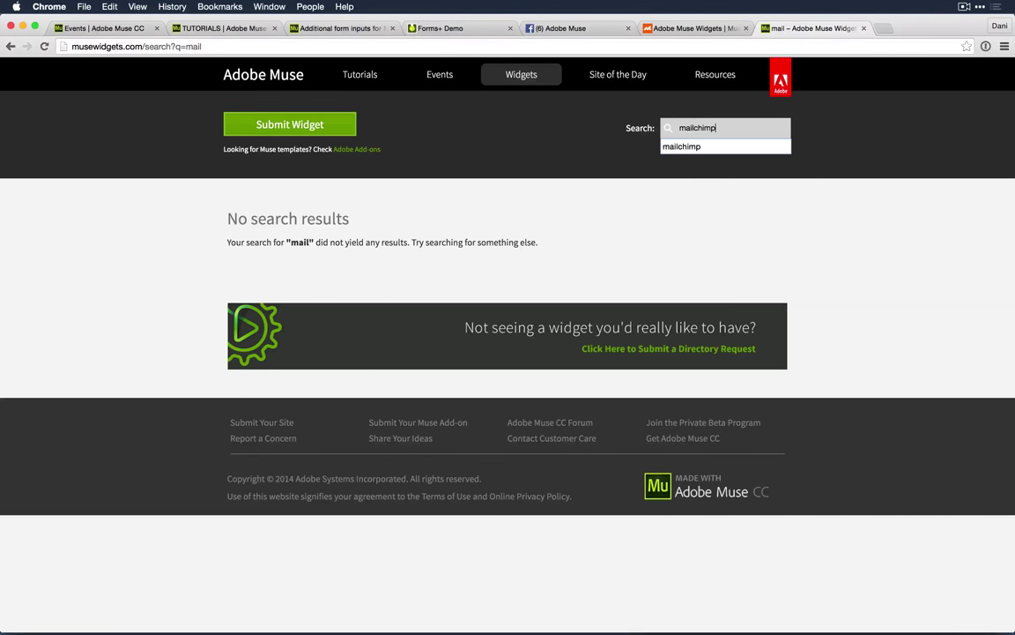
key("Return")
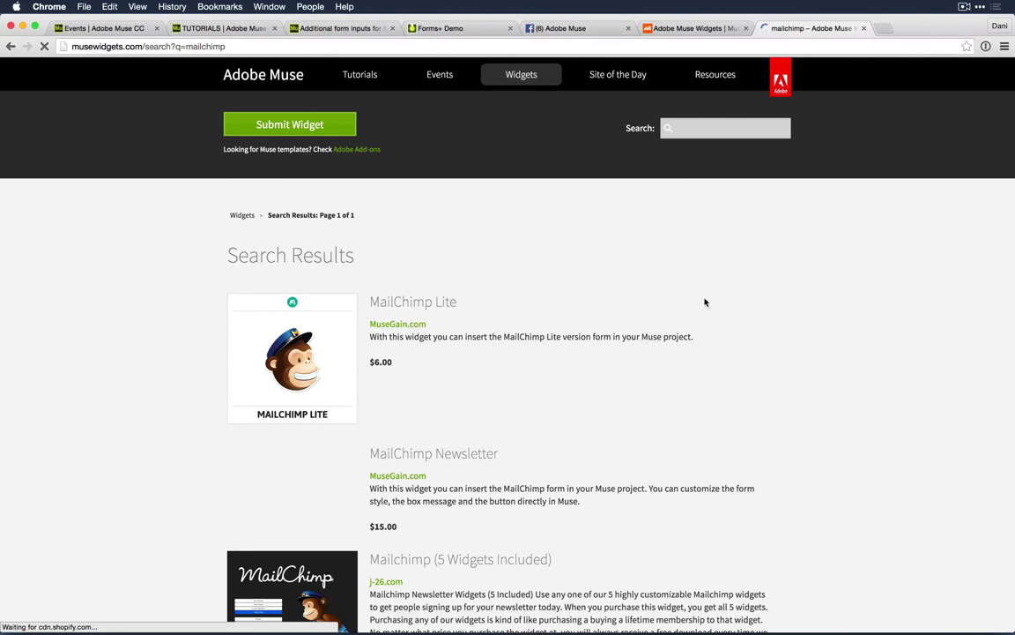
scroll(793, 259, "down", 2)
scroll(830, 260, "down", 2)
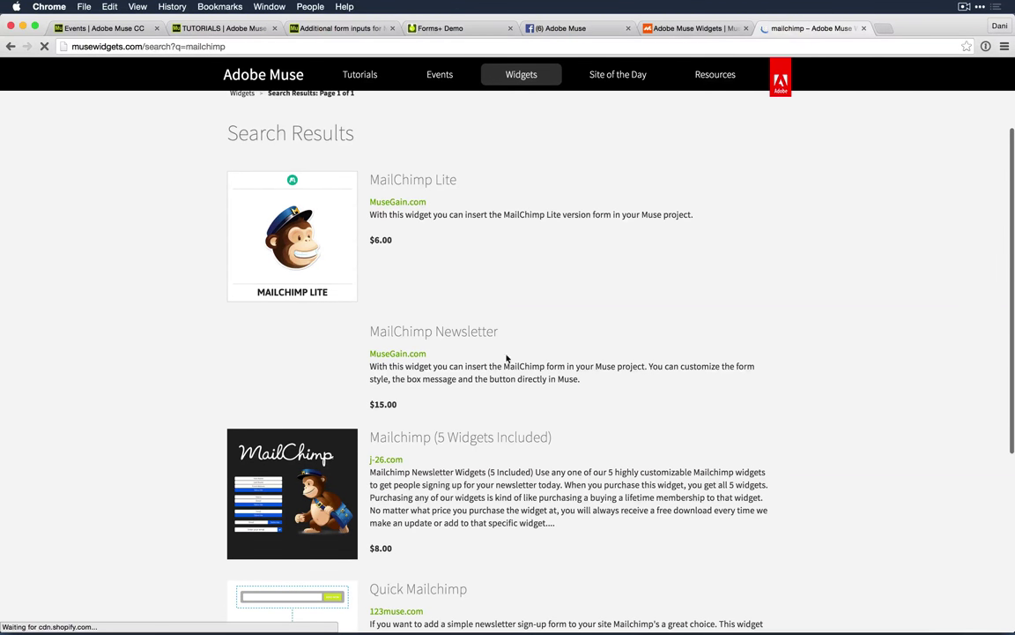
scroll(648, 326, "down", 5)
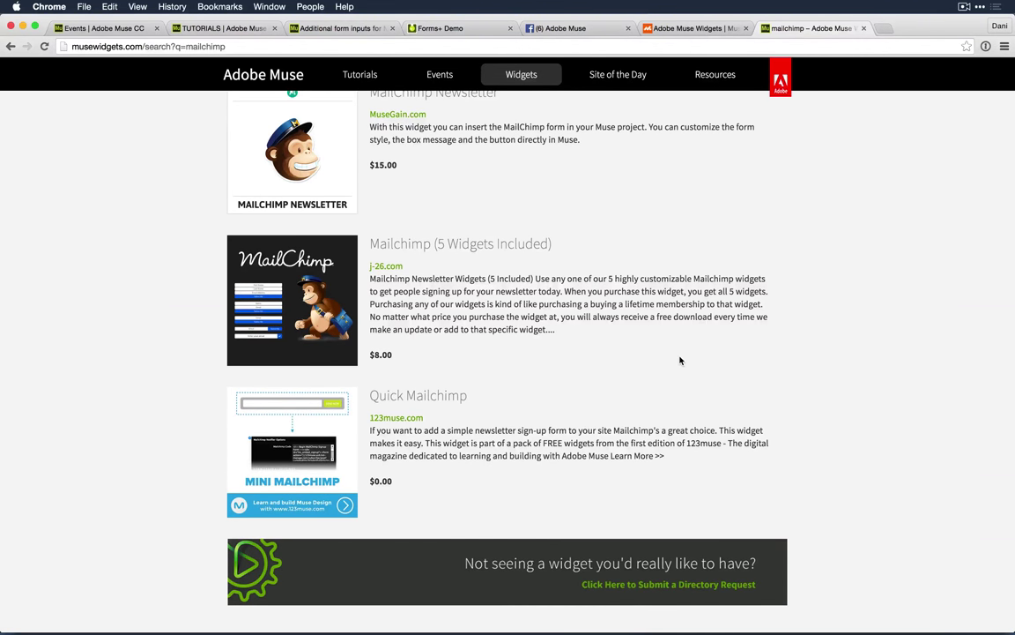
scroll(680, 359, "up", 2)
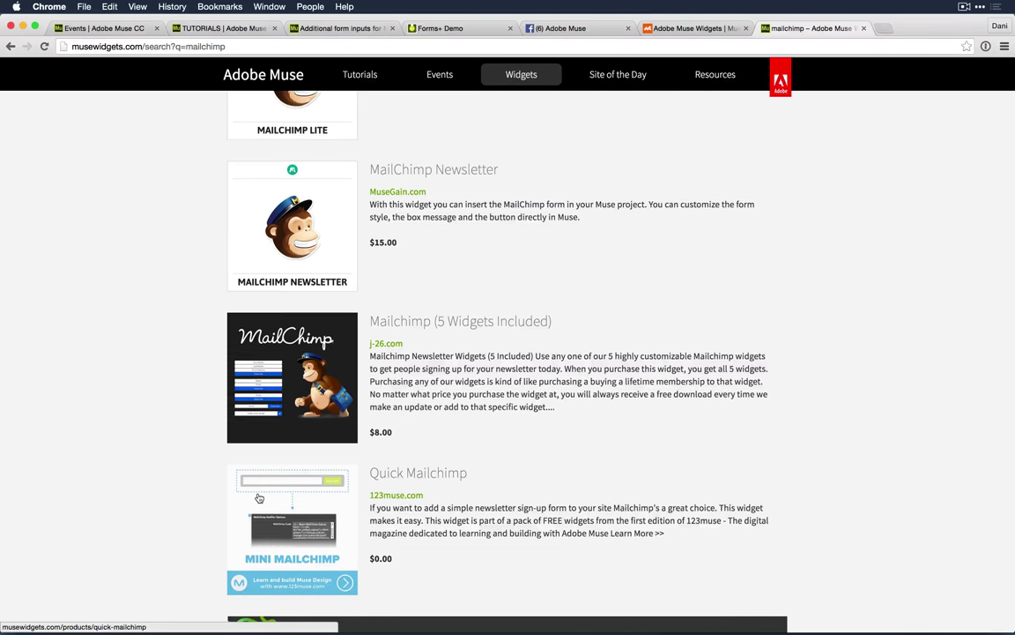
scroll(259, 498, "up", 5)
scroll(258, 498, "down", 1)
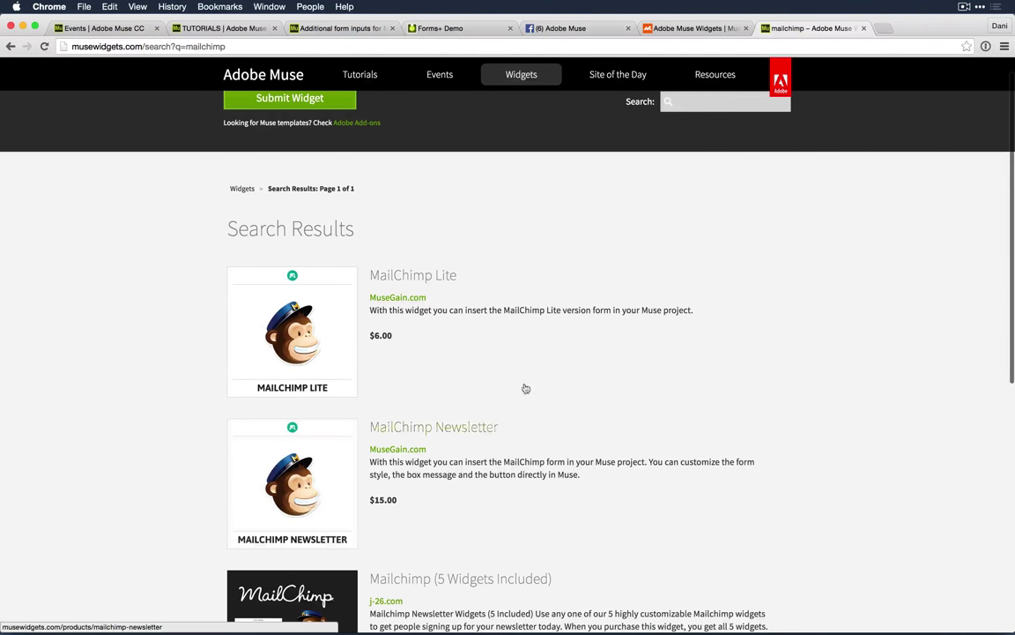
scroll(604, 238, "up", 2)
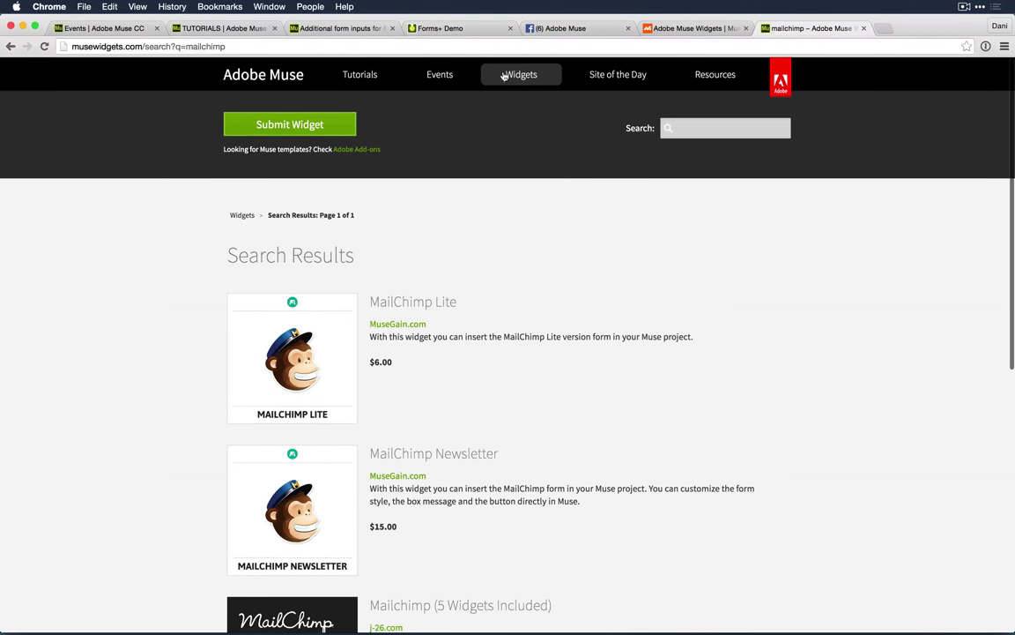
Step: From the directory home, filter widgets by the 'forms' tag
left_click(520, 79)
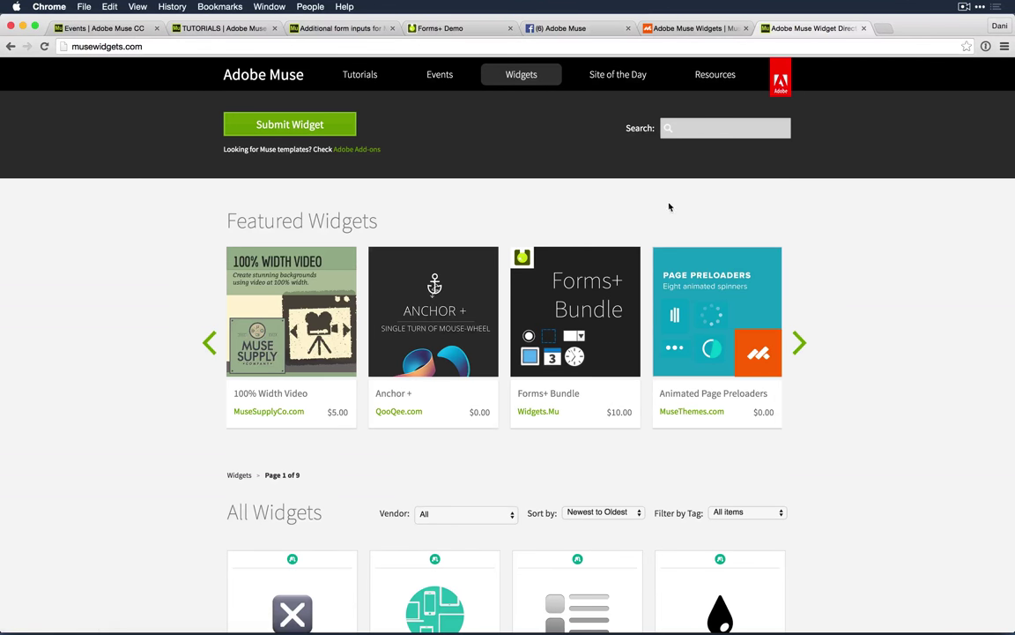
left_click(747, 512)
scroll(746, 512, "down", 10)
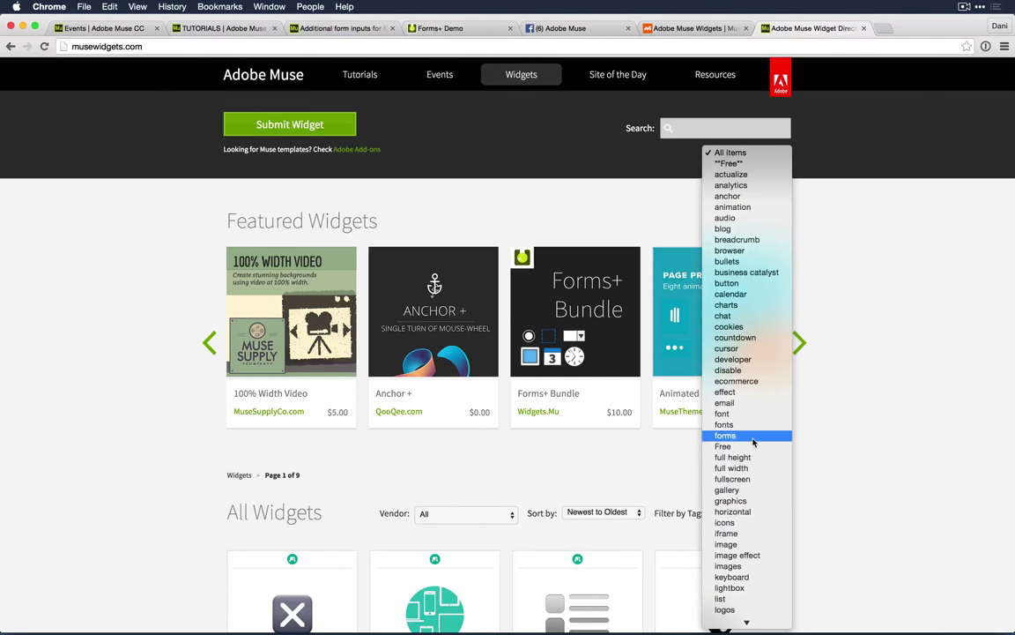
left_click(748, 435)
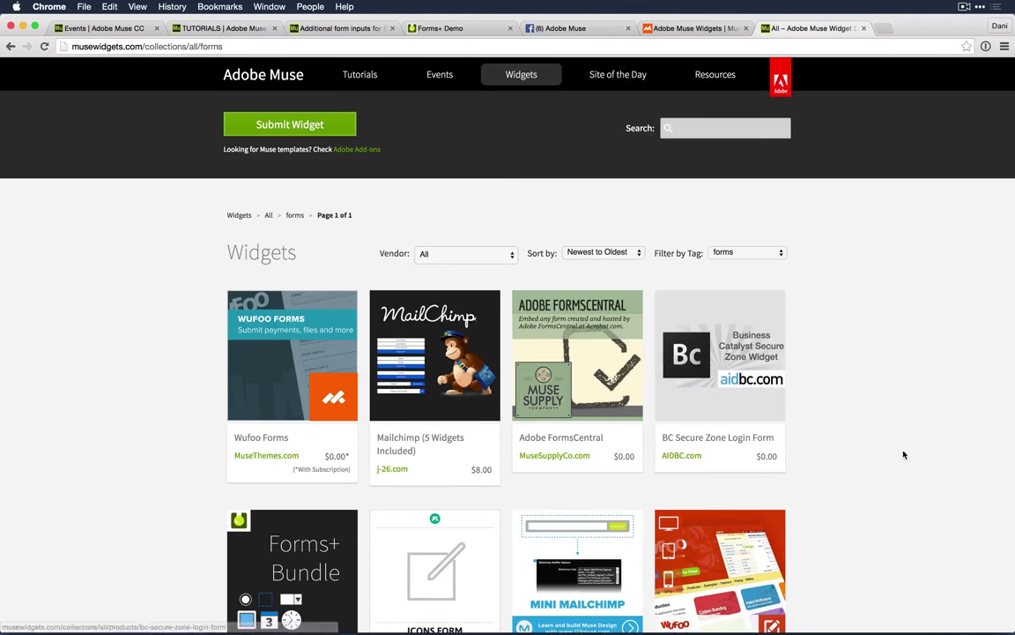
scroll(895, 453, "down", 3)
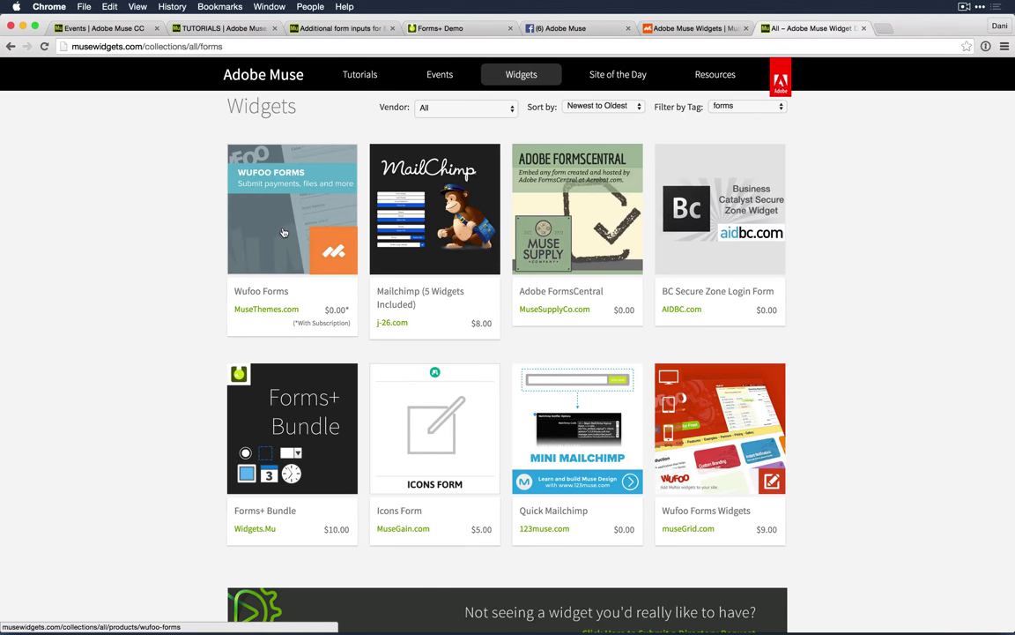
Step: Open the Wufoo Forms widget and its Preview Widget page on muse-themes.com
left_click(284, 232)
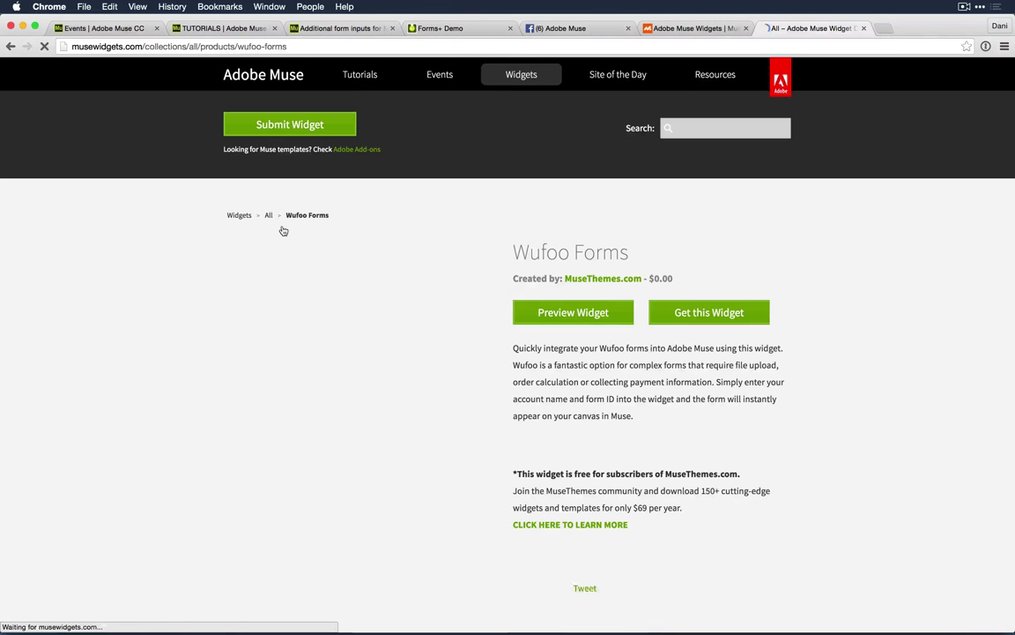
left_click(586, 314)
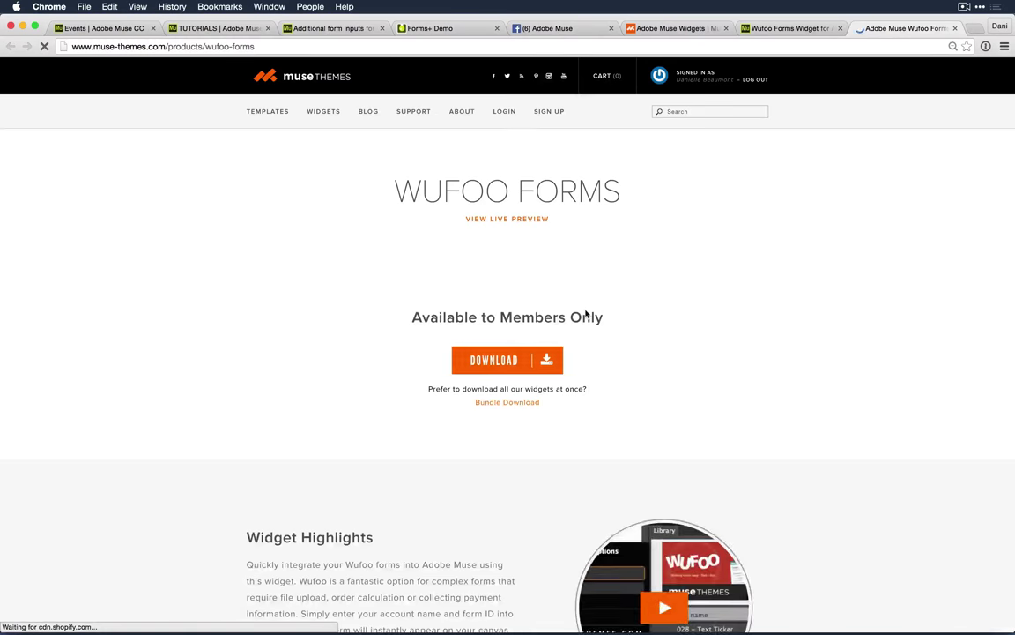
scroll(767, 353, "down", 1)
scroll(767, 352, "down", 3)
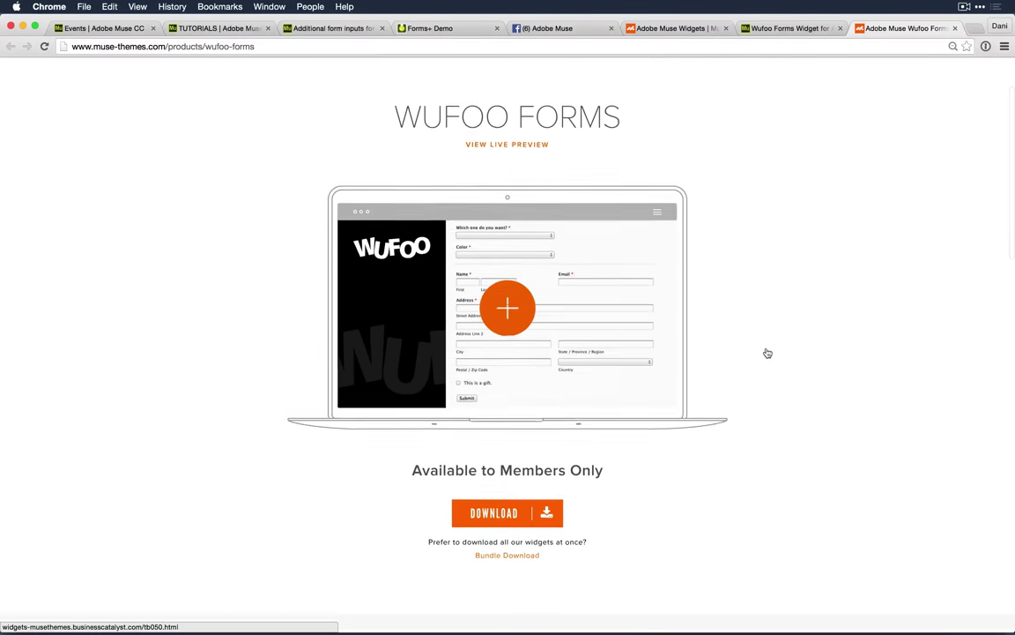
scroll(767, 353, "up", 3)
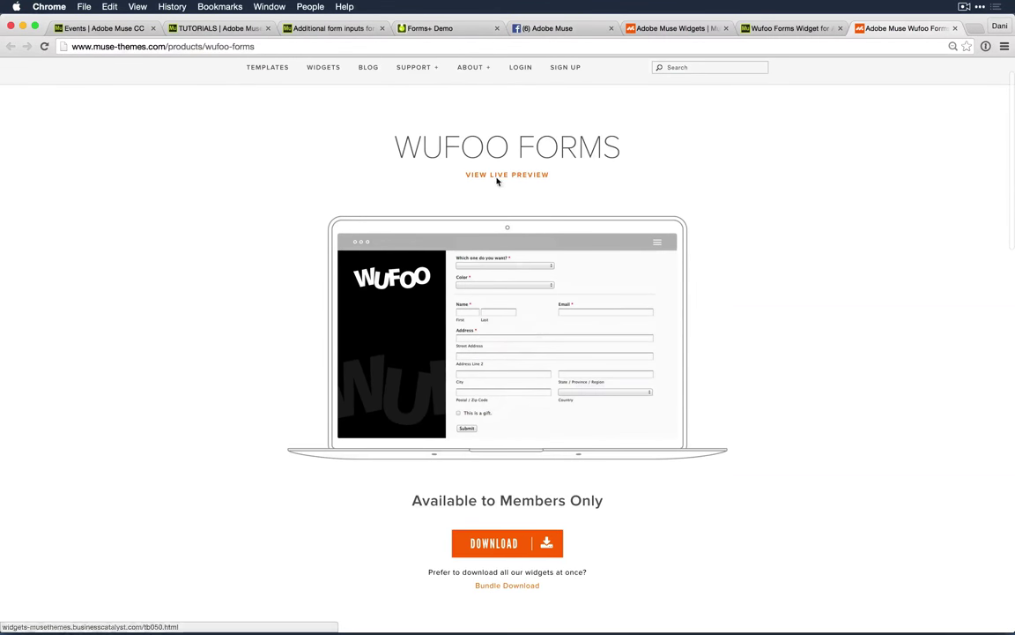
Step: Open the Toolbox 050 Wufoo Forms live preview, enlarge the window, and check its page address
left_click(490, 173)
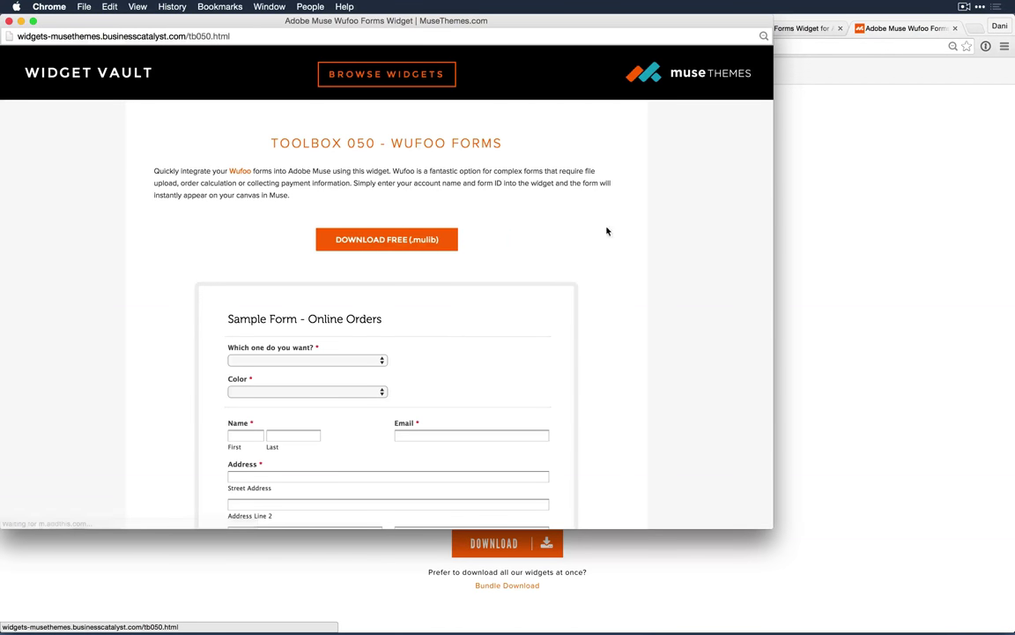
scroll(616, 262, "down", 3)
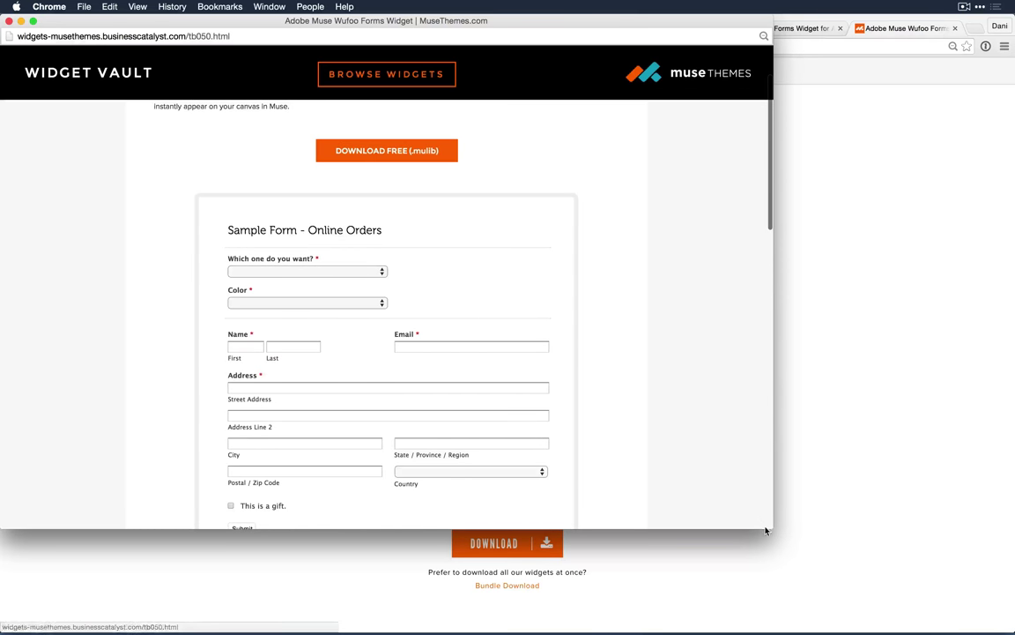
left_click_drag(773, 528, 893, 607)
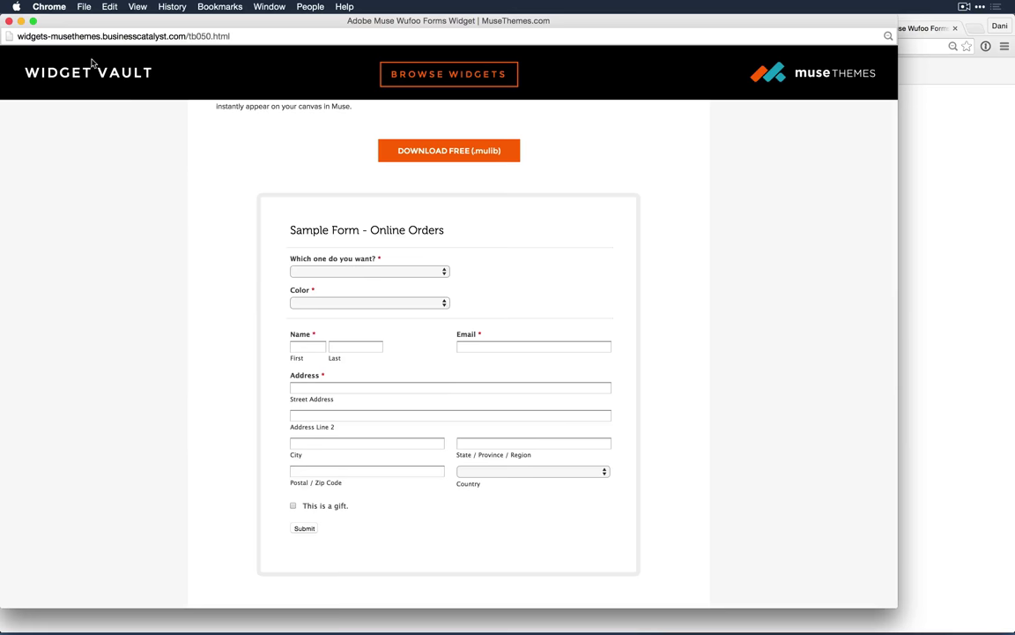
left_click_drag(18, 36, 241, 32)
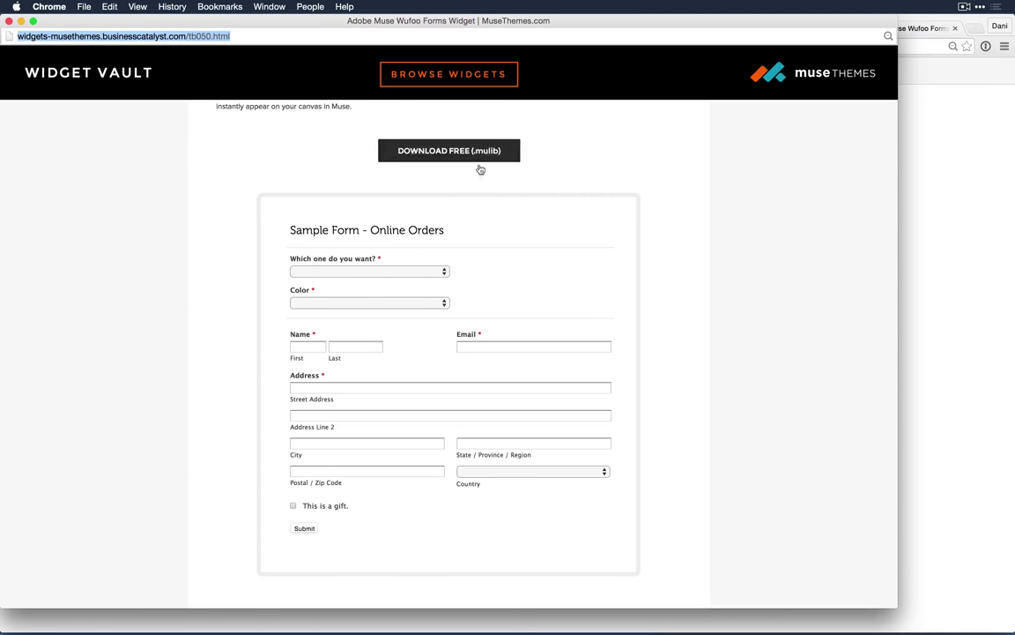
left_click(679, 228)
Step: Scroll through the video tutorial and widget options, ending at the sample online-orders form
scroll(721, 306, "down", 3)
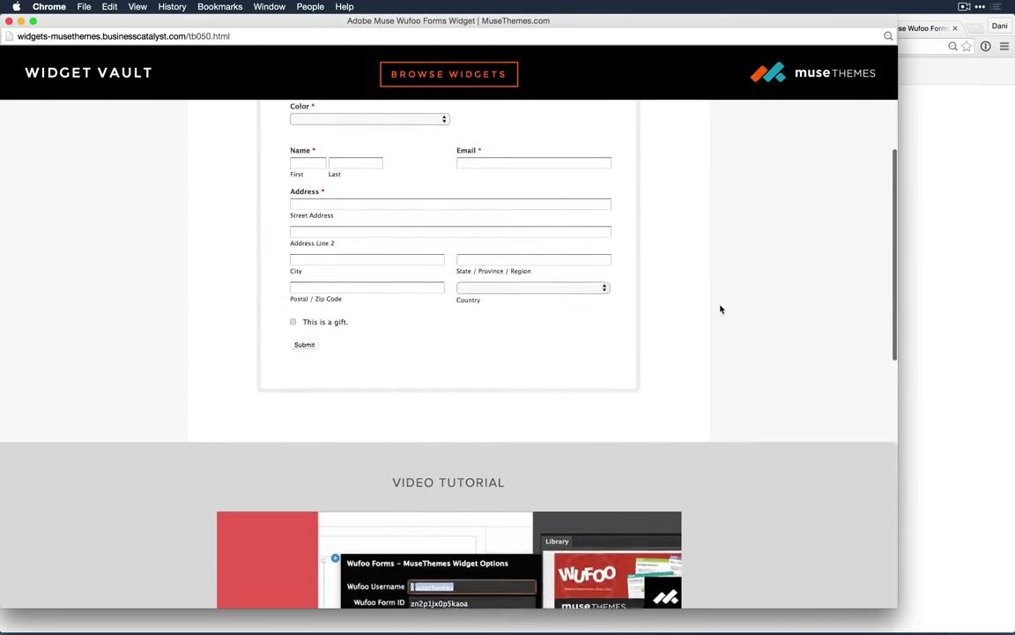
scroll(721, 305, "up", 4)
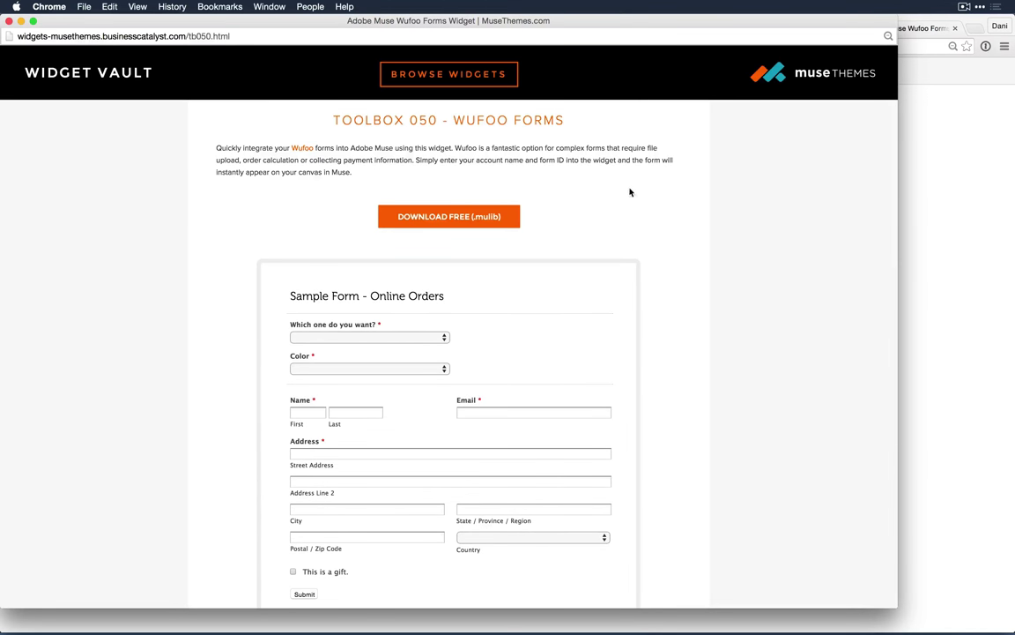
scroll(643, 250, "down", 1)
scroll(643, 251, "up", 2)
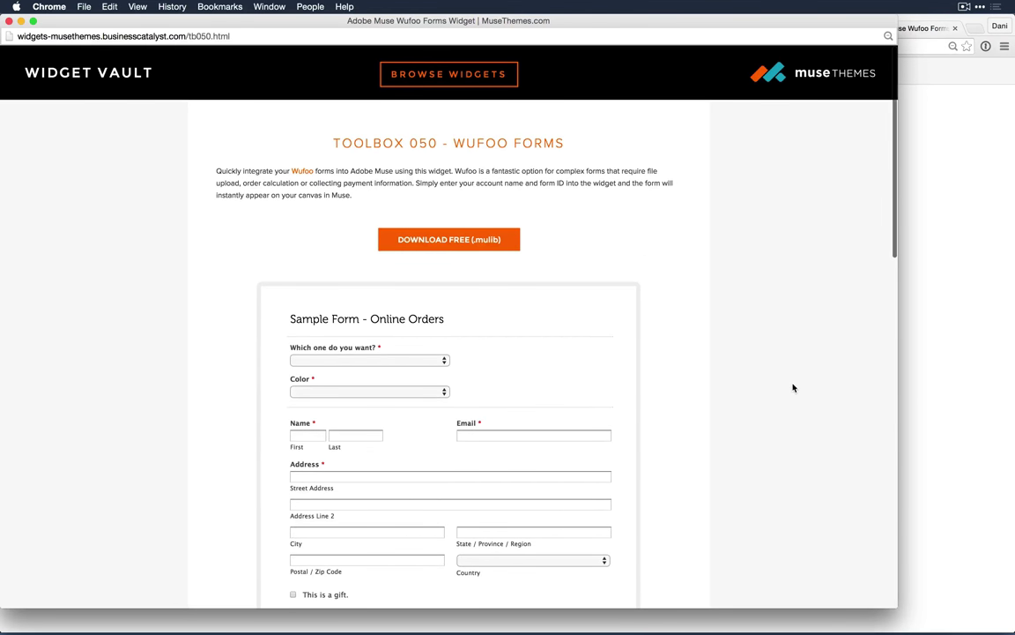
scroll(843, 432, "down", 10)
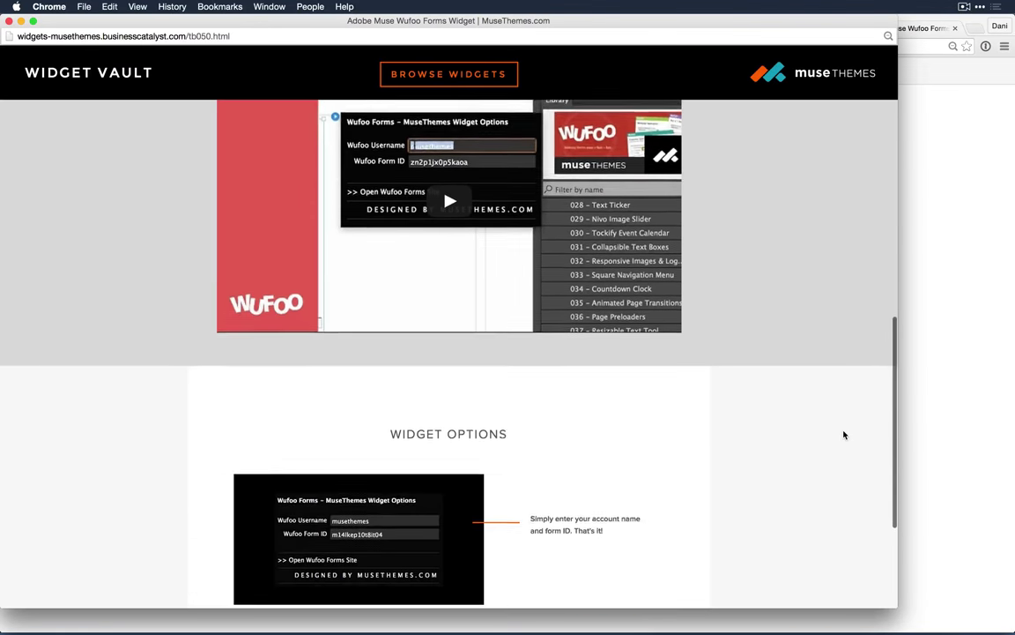
scroll(843, 435, "down", 1)
scroll(811, 421, "down", 3)
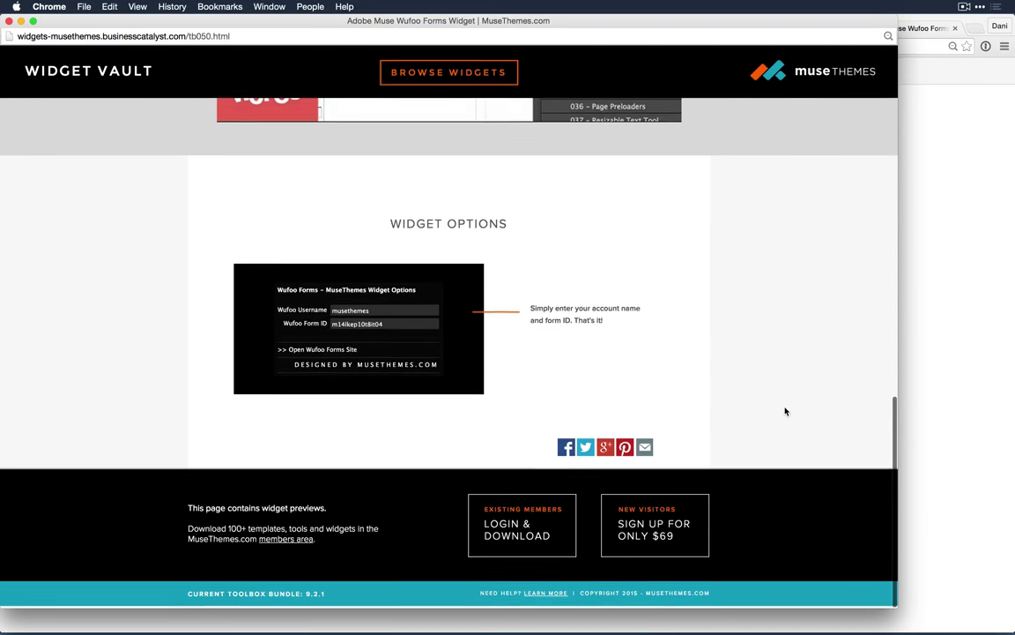
scroll(785, 411, "up", 15)
scroll(785, 411, "down", 15)
scroll(786, 410, "up", 15)
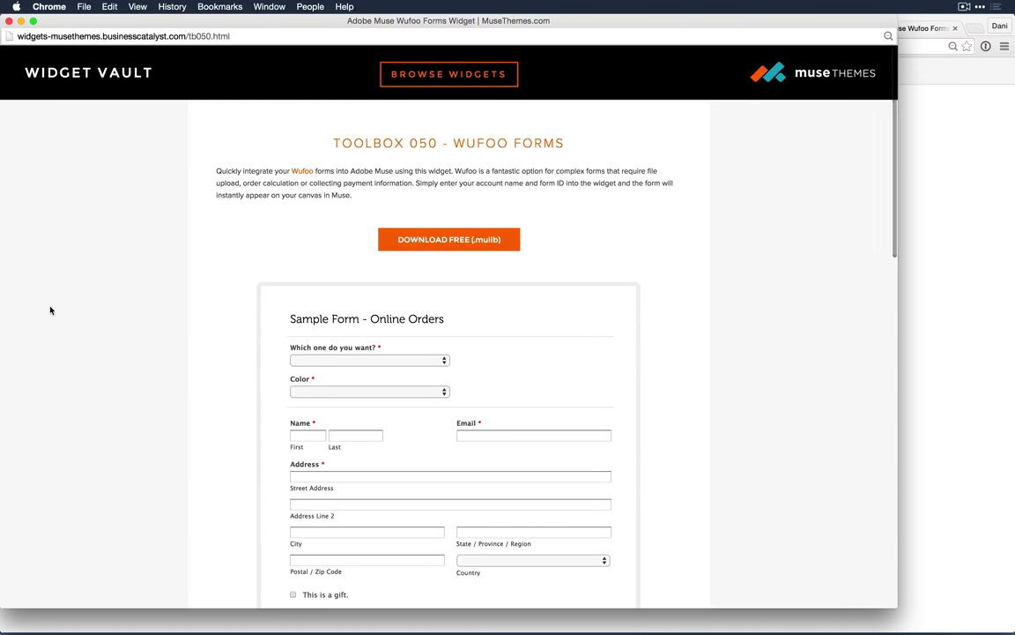
scroll(775, 319, "down", 6)
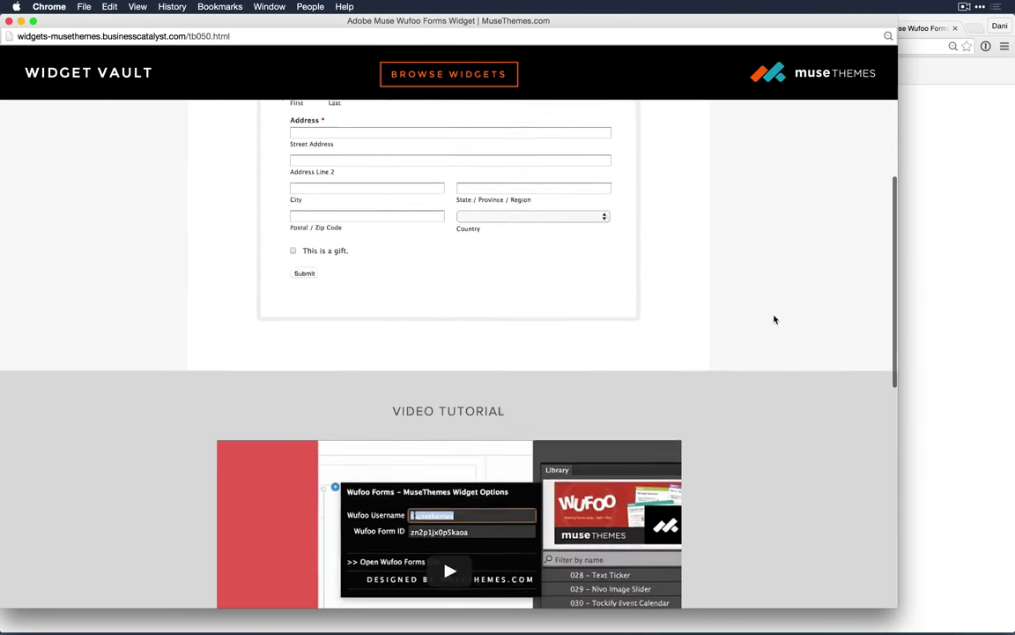
scroll(775, 319, "up", 6)
scroll(775, 319, "down", 2)
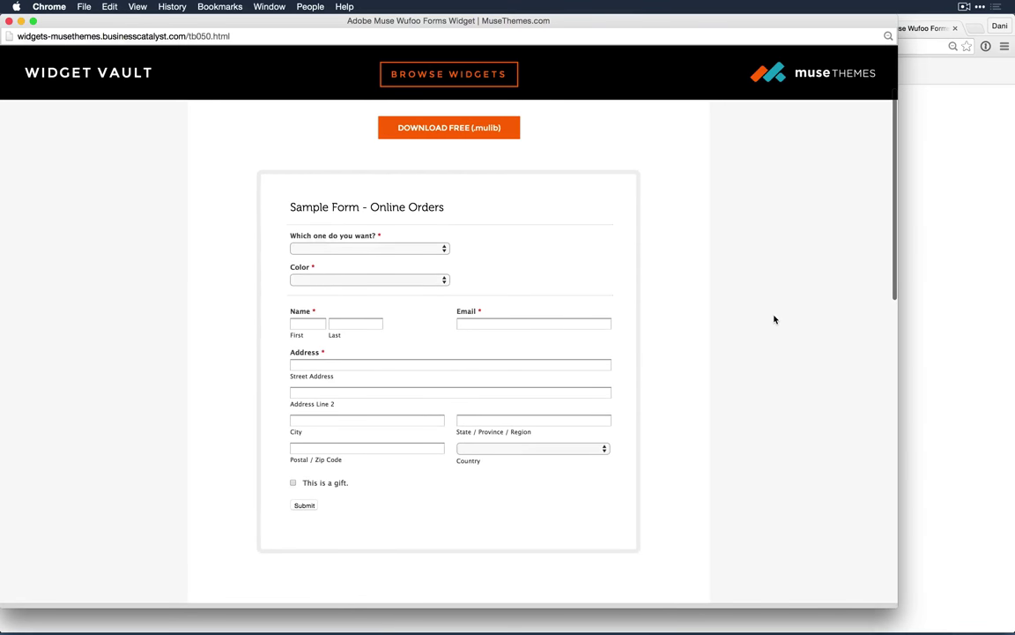
Step: Leave the shirt choice empty and set the sample form's Color to Green
left_click(401, 246)
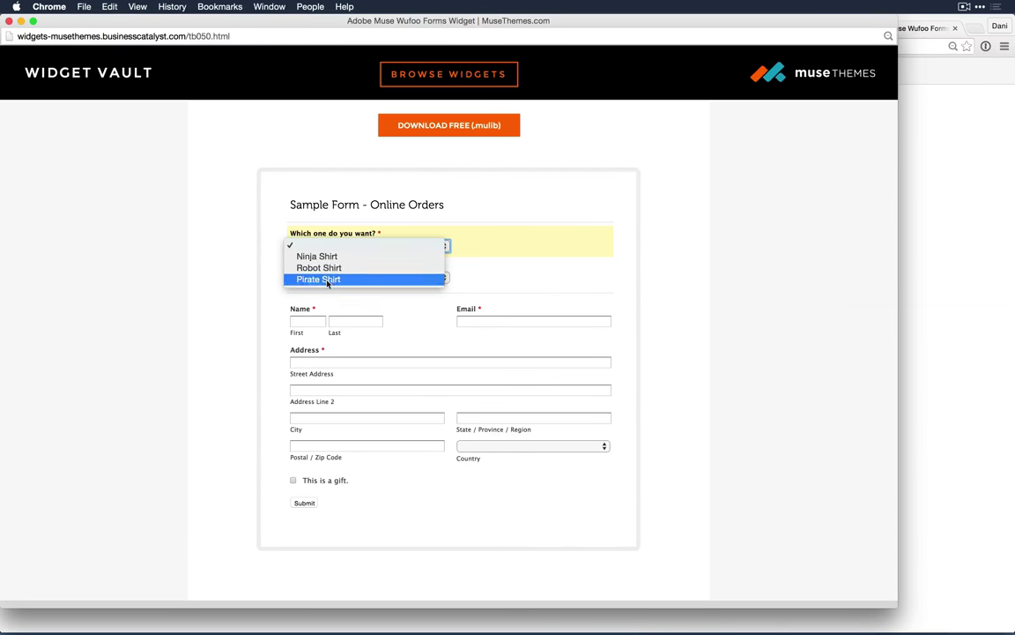
left_click(520, 282)
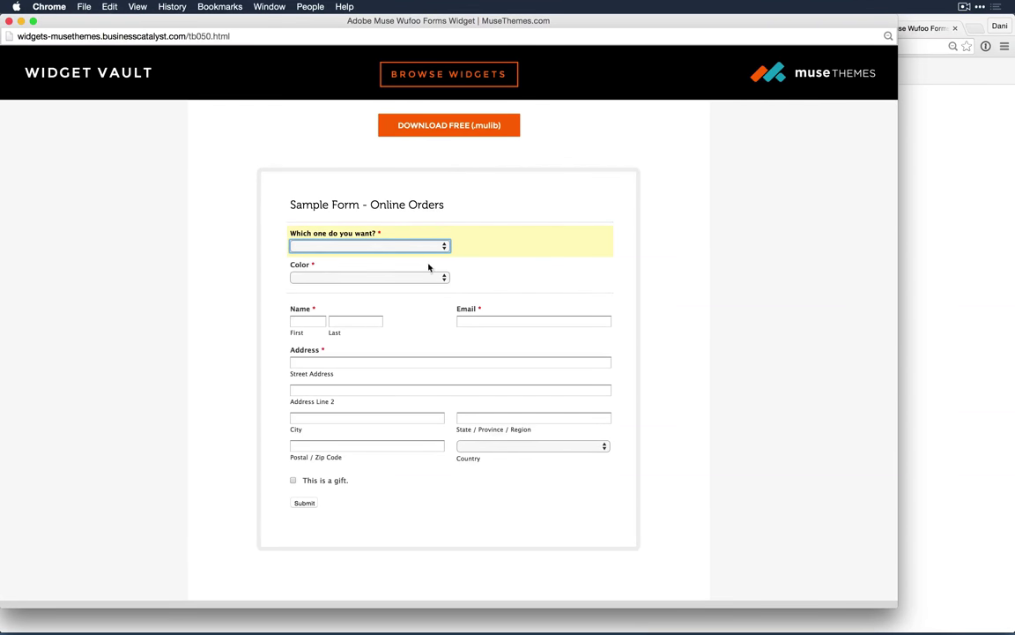
left_click(362, 277)
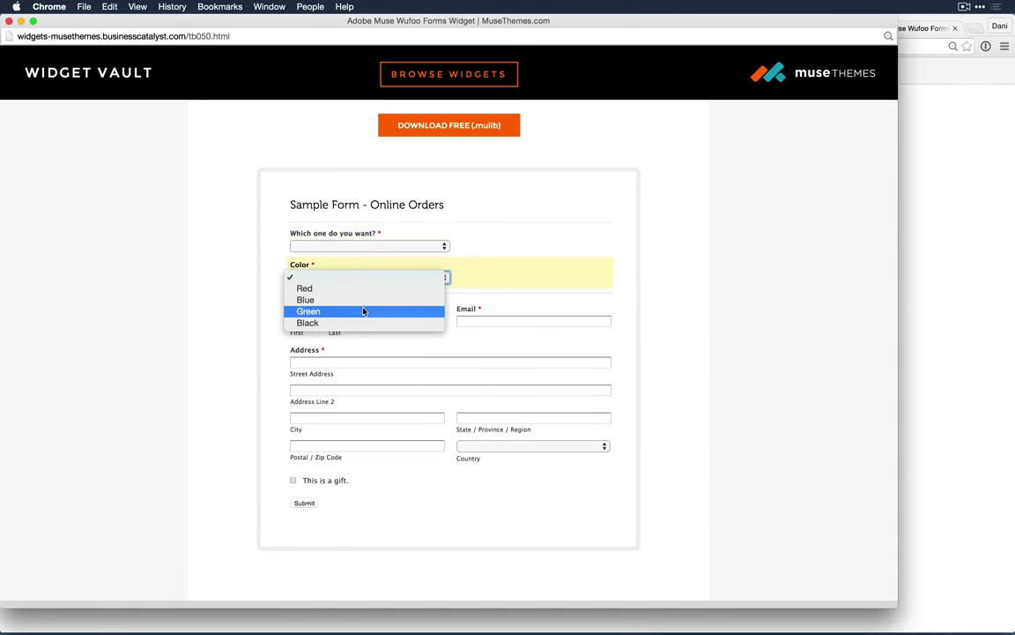
left_click(361, 312)
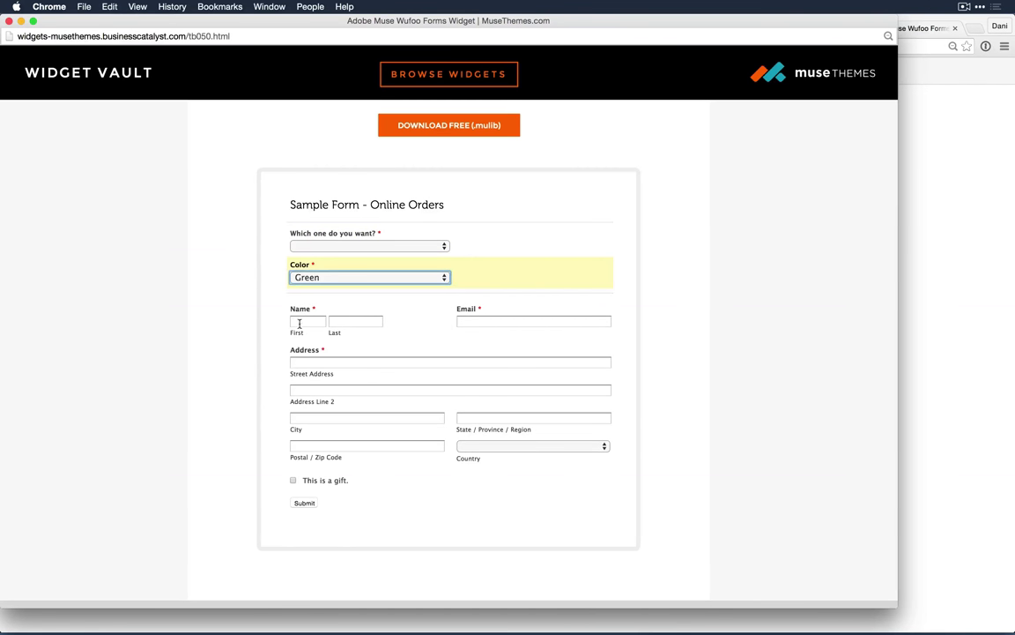
Step: Leave Country blank and switch back to the Evernote Forms Explored note
left_click(507, 447)
left_click(373, 511)
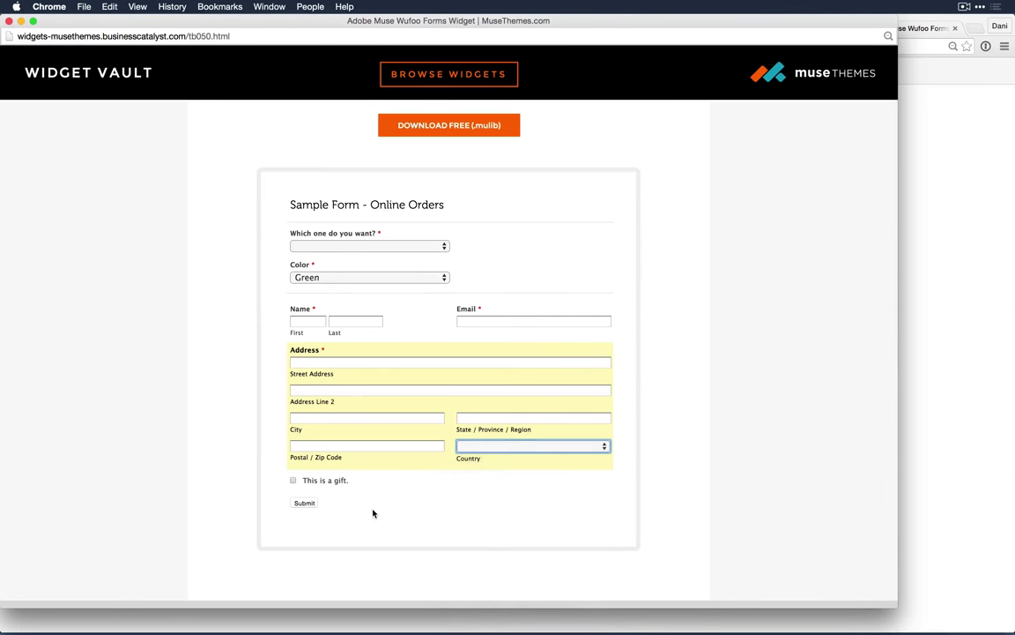
scroll(490, 487, "down", 4)
scroll(491, 488, "up", 8)
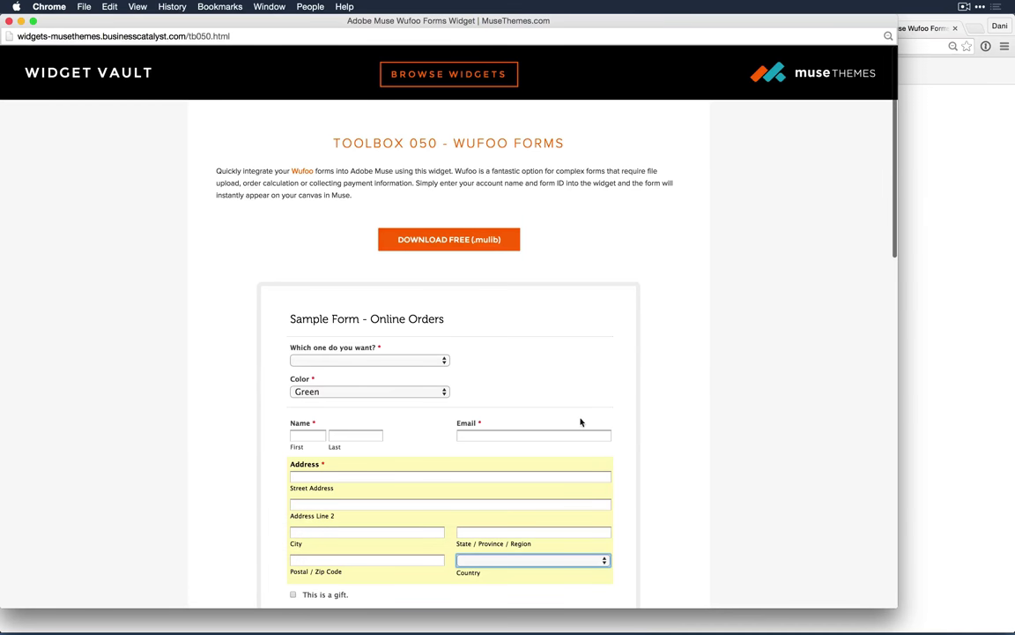
key("super+Tab")
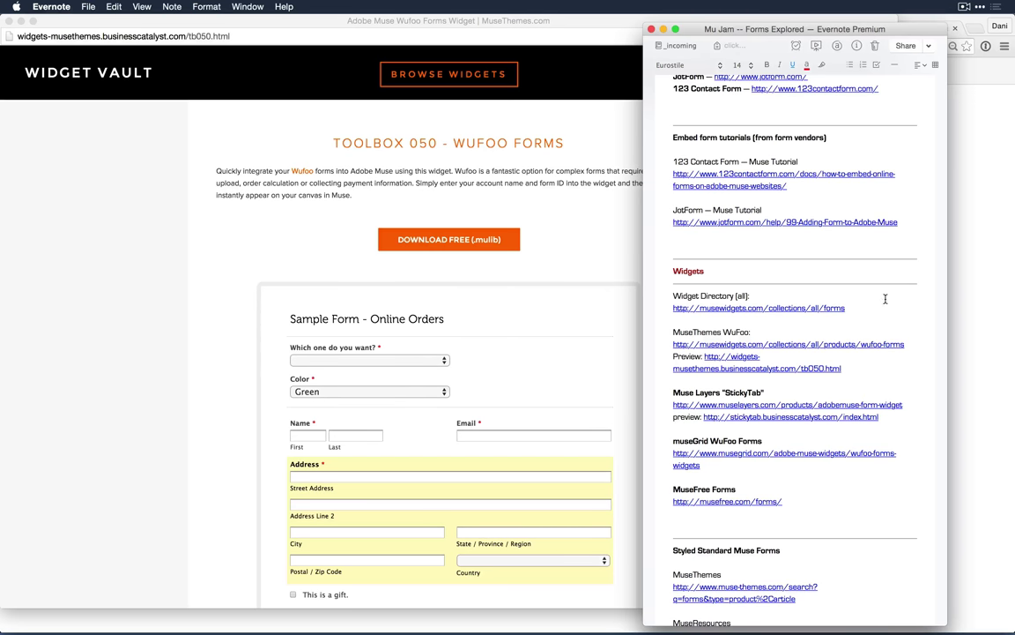
Step: Insert blank lines after the museresources.com/mulibs.html link and review the note's sections
scroll(881, 304, "down", 3)
scroll(881, 307, "down", 10)
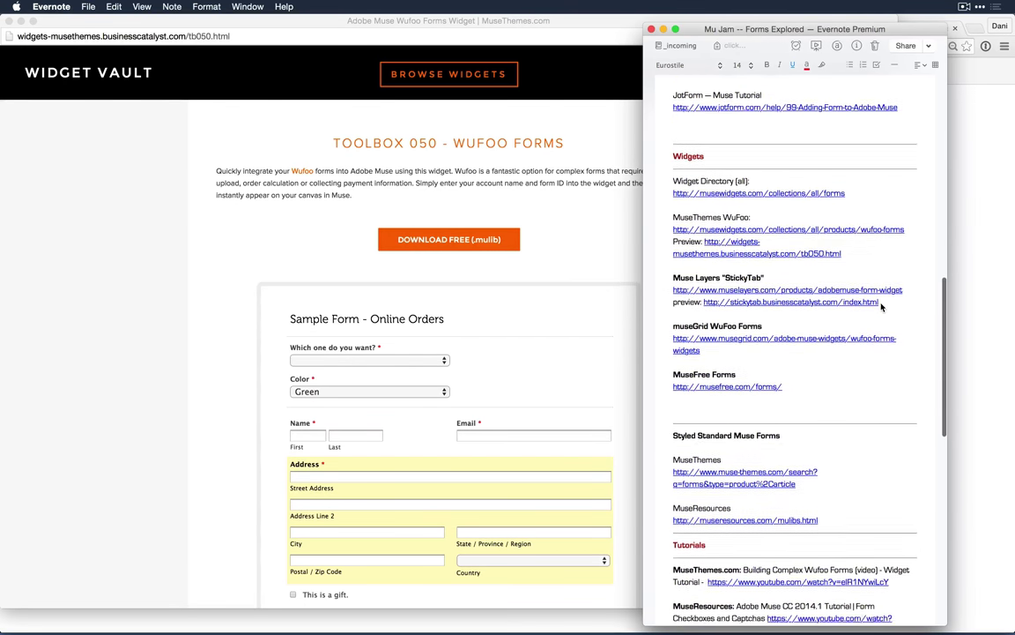
scroll(881, 307, "down", 5)
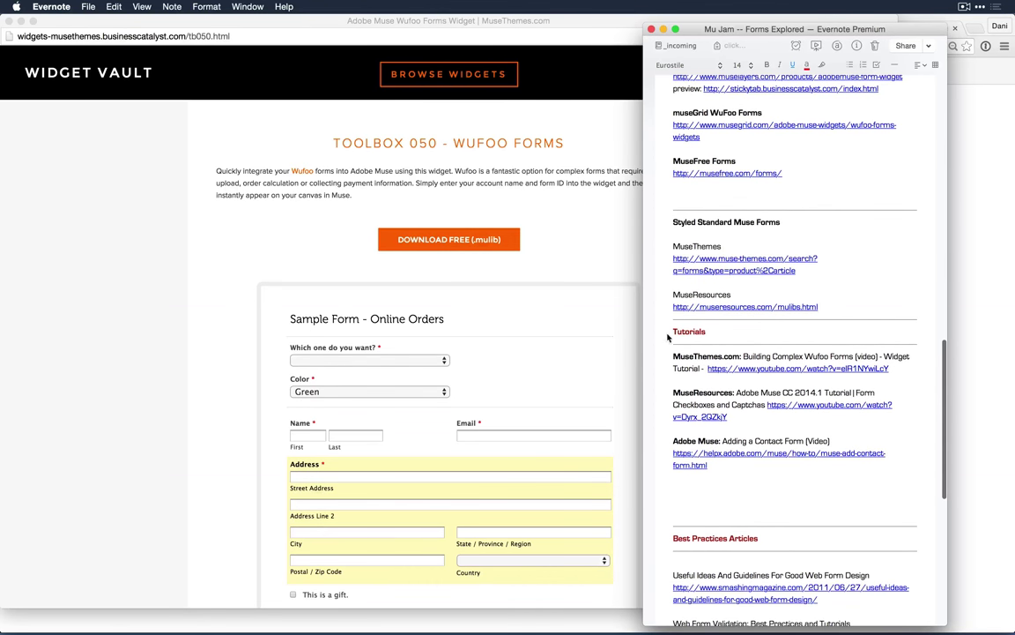
left_click(835, 305)
key("Return")
key("Return")
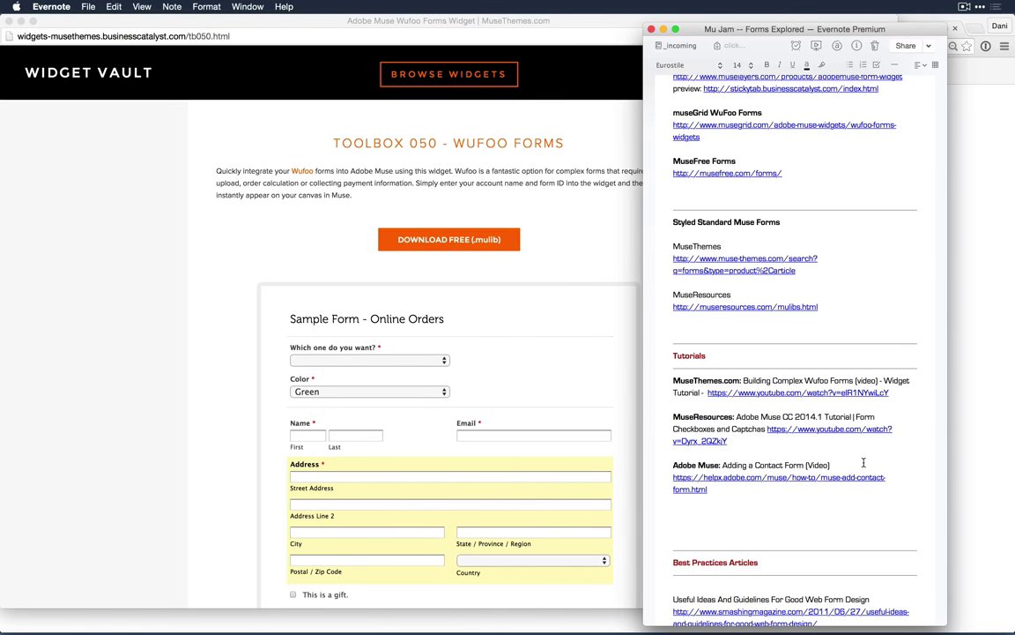
scroll(864, 465, "down", 8)
scroll(864, 466, "up", 9)
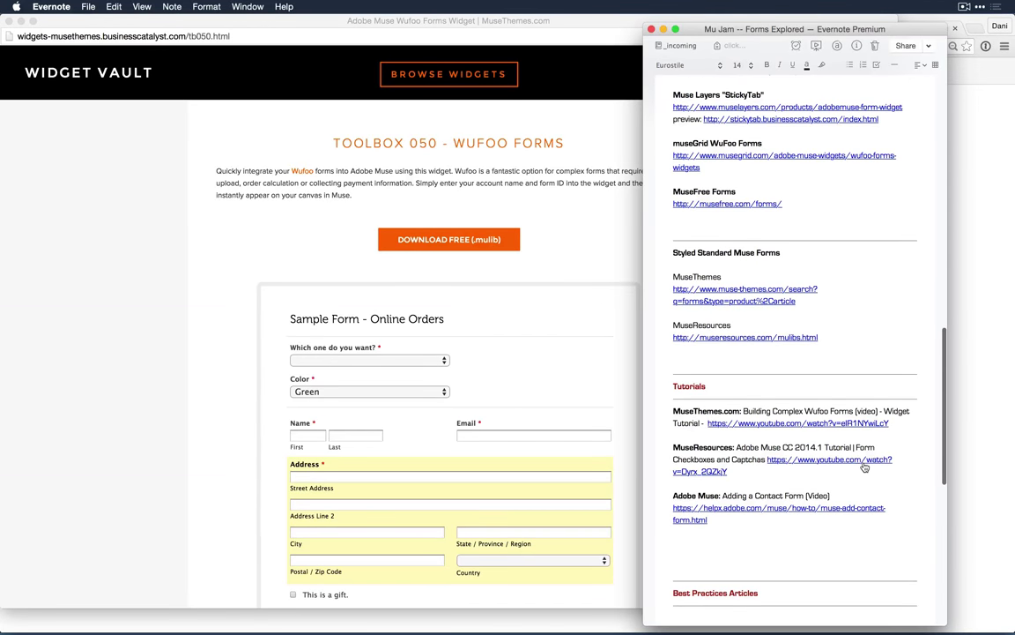
scroll(865, 468, "up", 5)
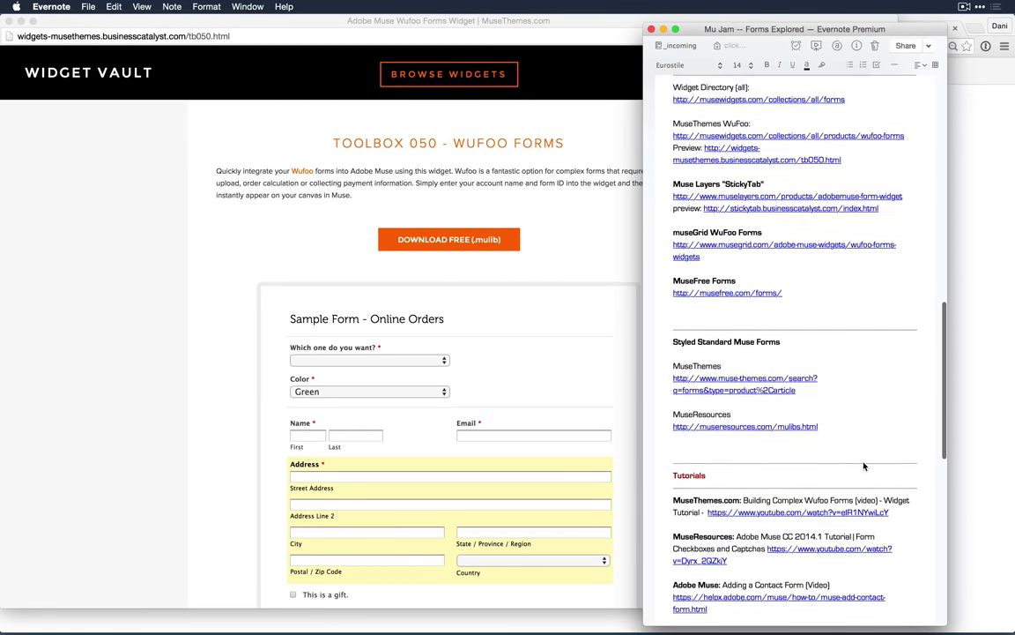
scroll(864, 466, "up", 1)
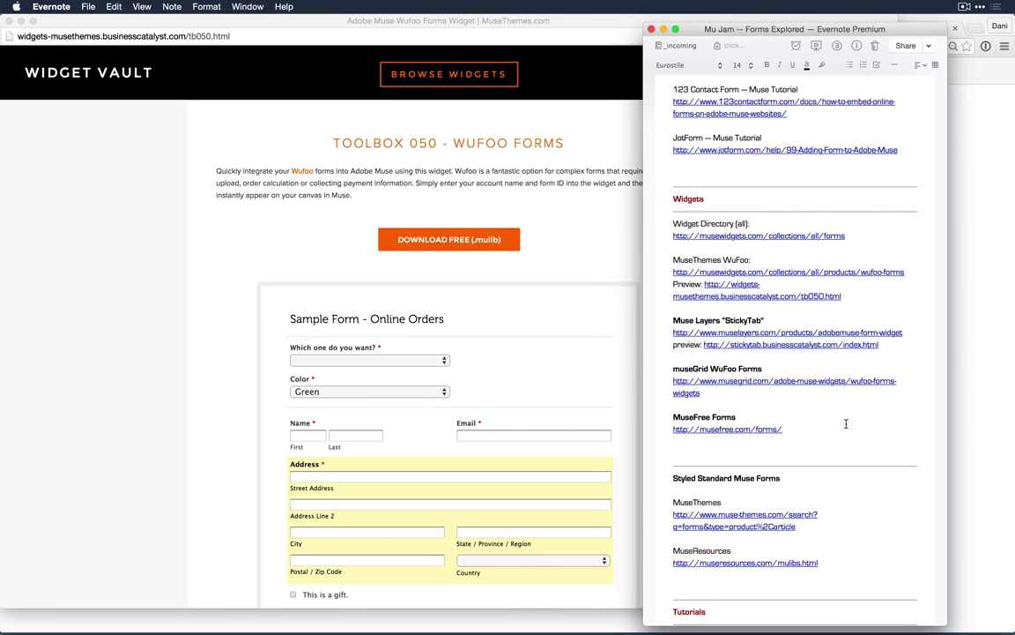
scroll(846, 424, "down", 1)
scroll(846, 426, "up", 4)
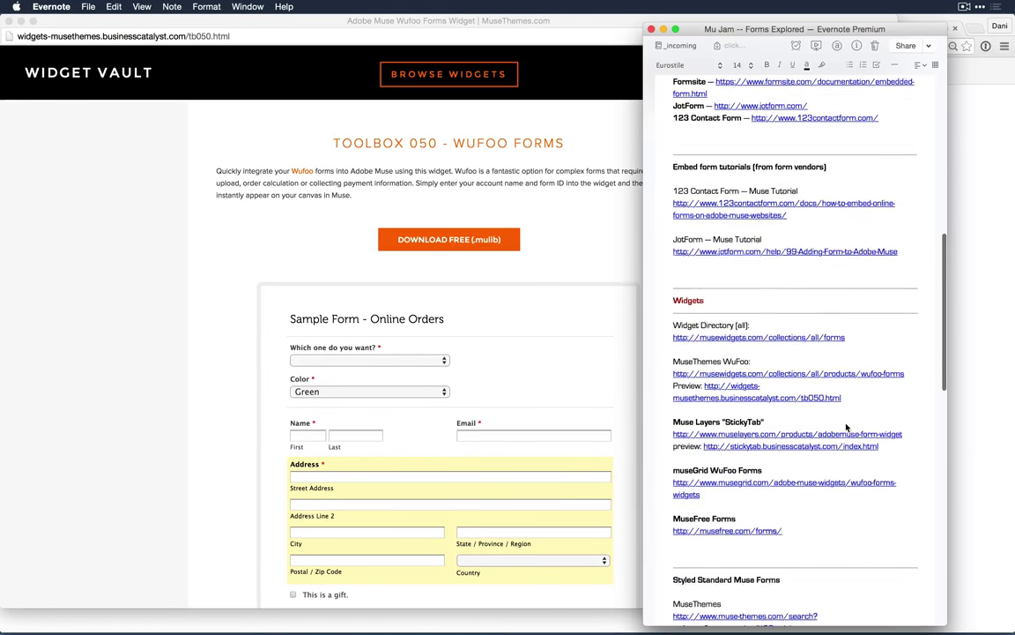
scroll(846, 426, "up", 1)
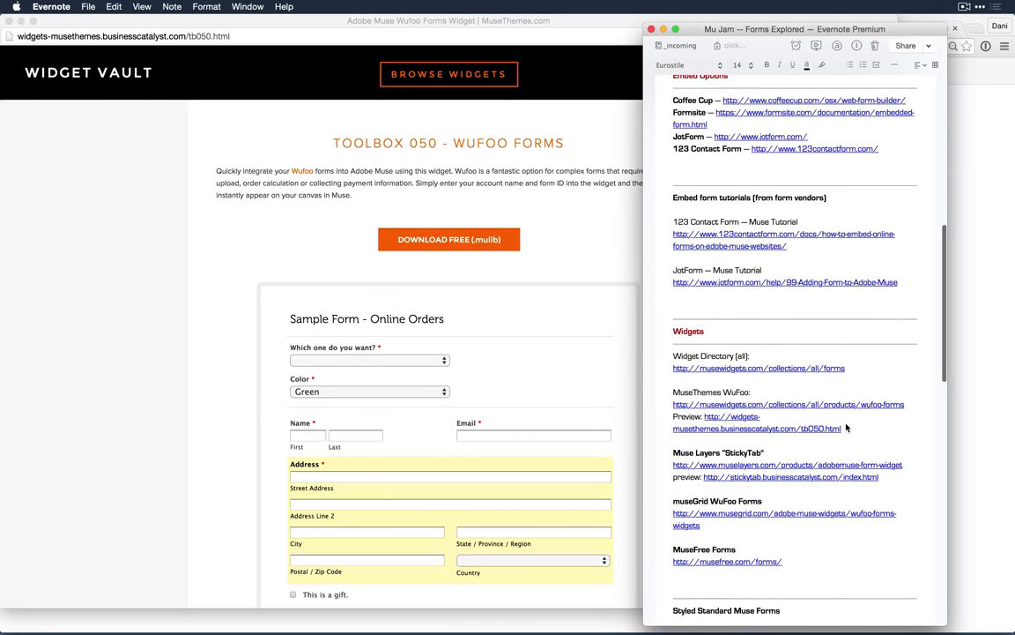
triple_click(685, 198)
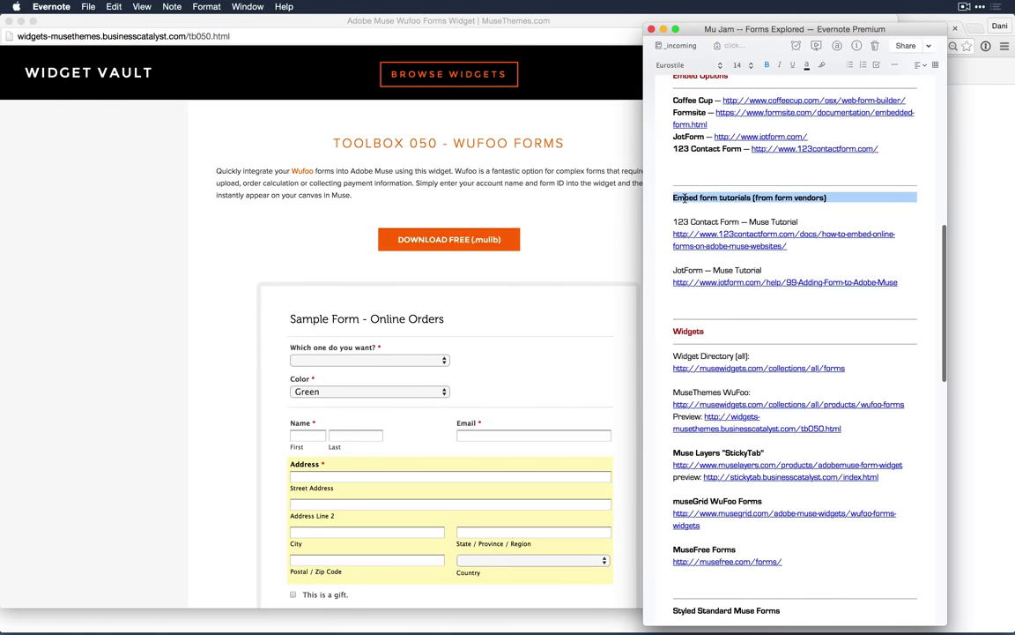
left_click(727, 211)
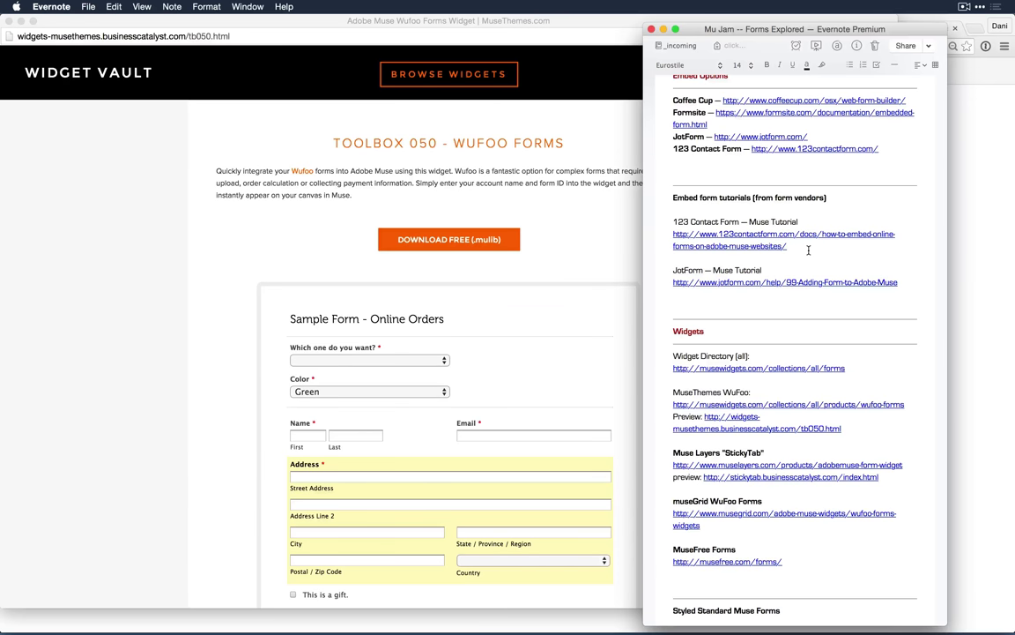
double_click(685, 271)
left_click(796, 269)
scroll(863, 312, "down", 2)
scroll(863, 312, "up", 2)
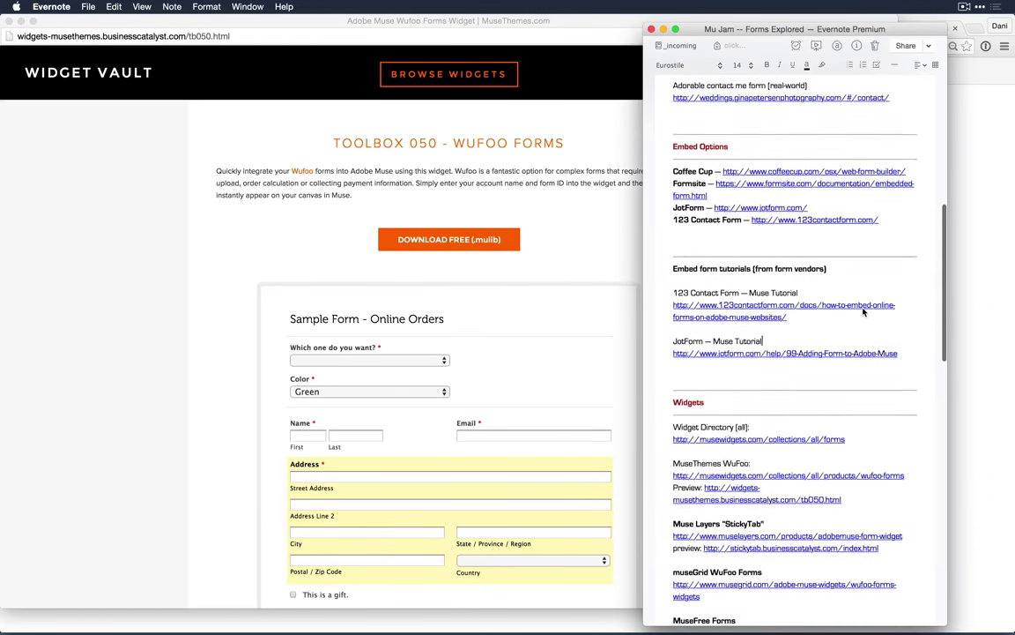
scroll(863, 312, "down", 10)
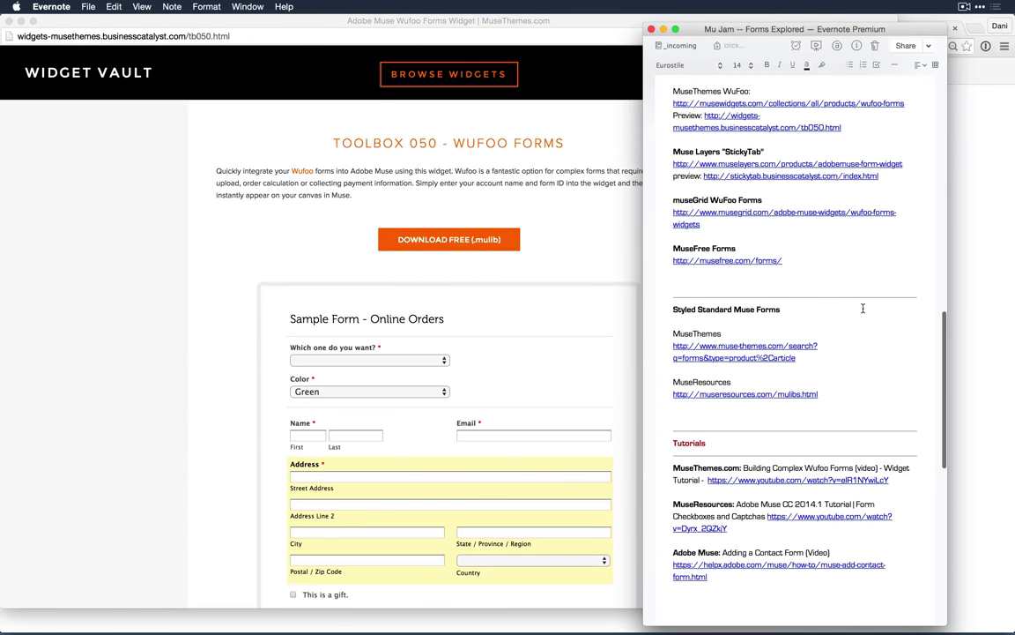
scroll(863, 308, "up", 1)
scroll(863, 307, "down", 8)
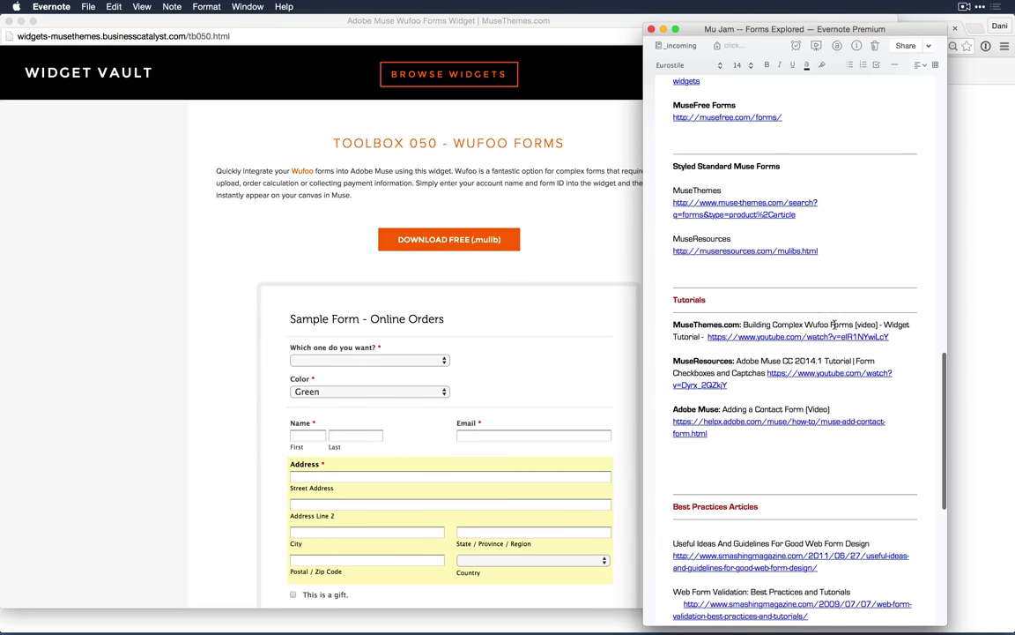
left_click_drag(805, 324, 850, 323)
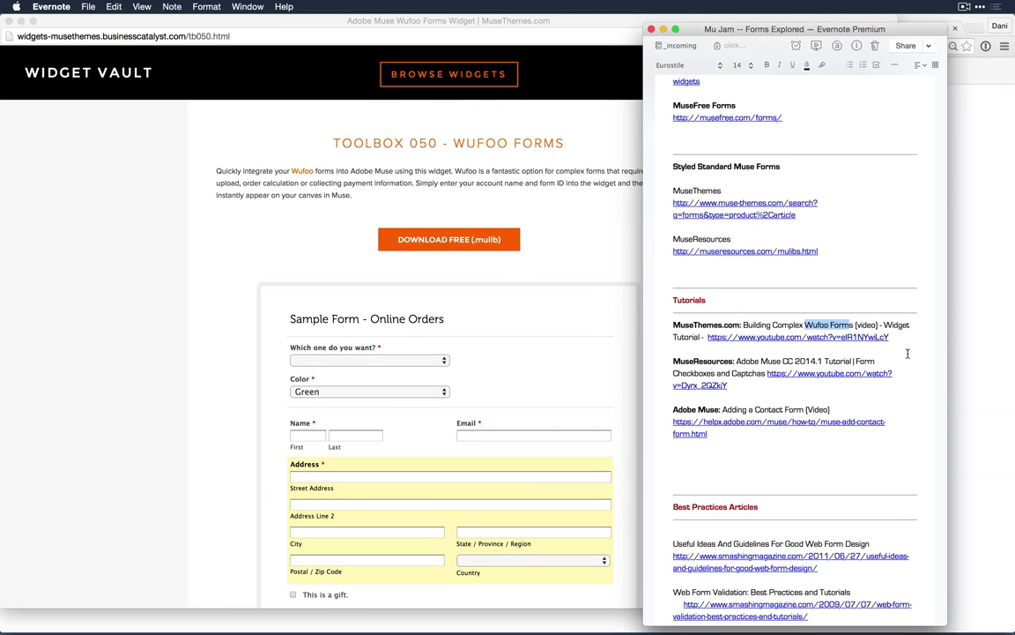
scroll(892, 399, "down", 2)
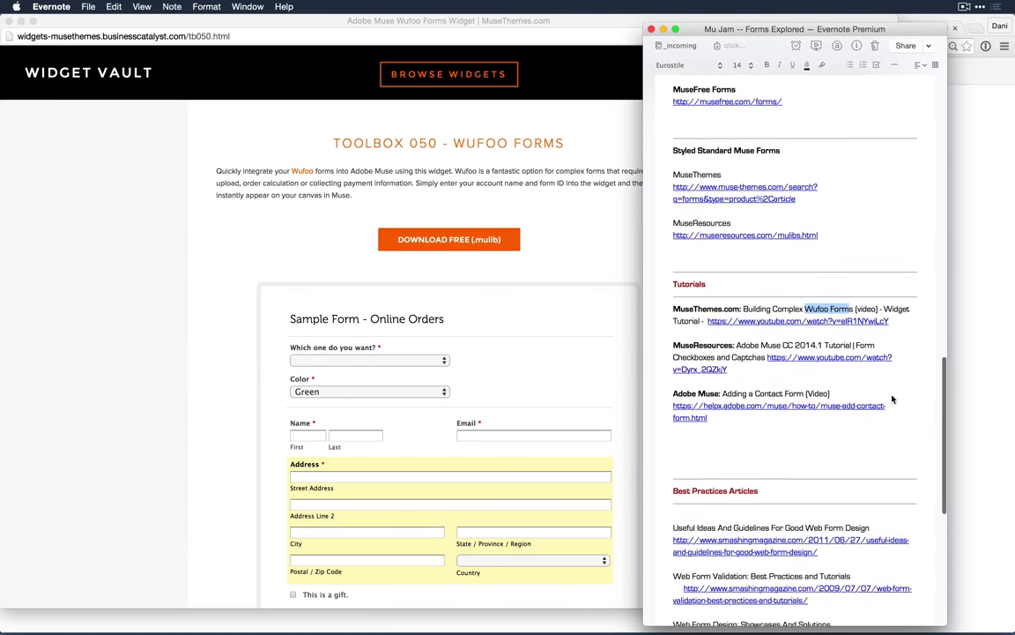
scroll(892, 400, "down", 1)
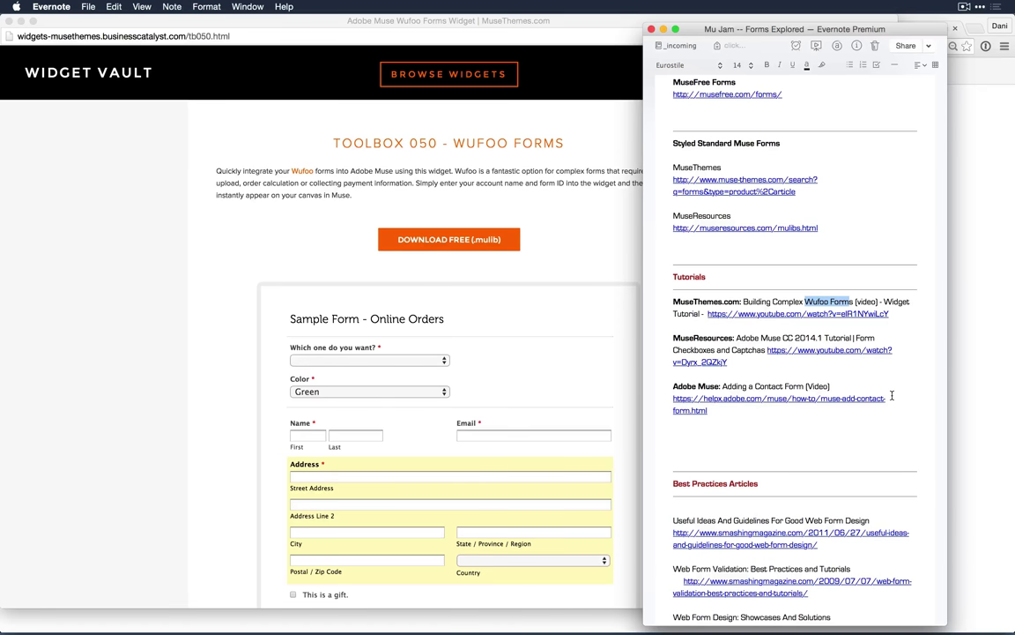
Step: In Muse, delete the old inline form, Unlock All on Page, and delete the note paragraph frame
key("super+Tab")
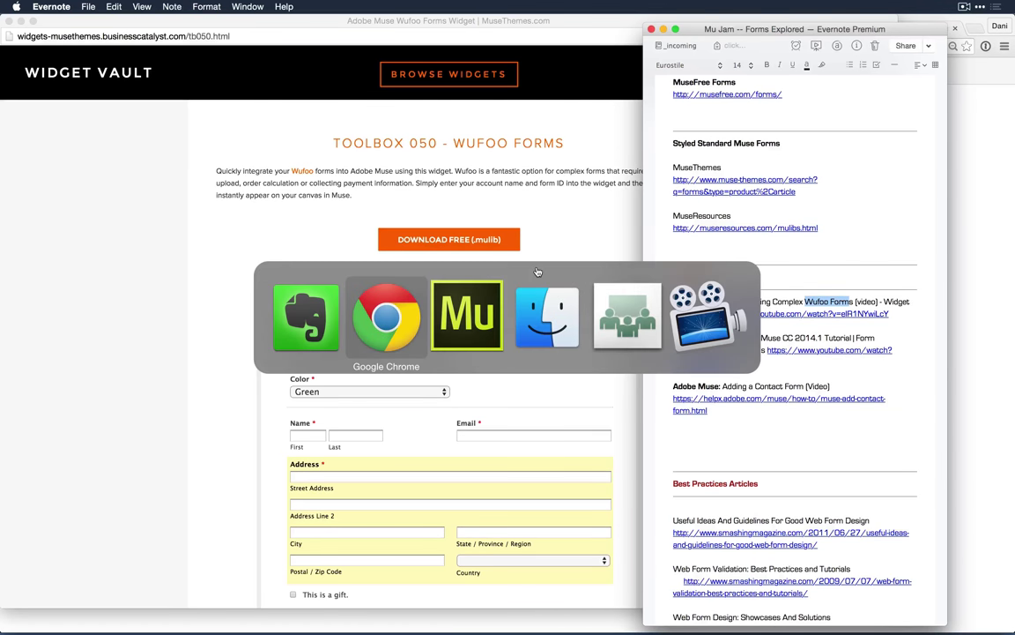
key("super+Tab")
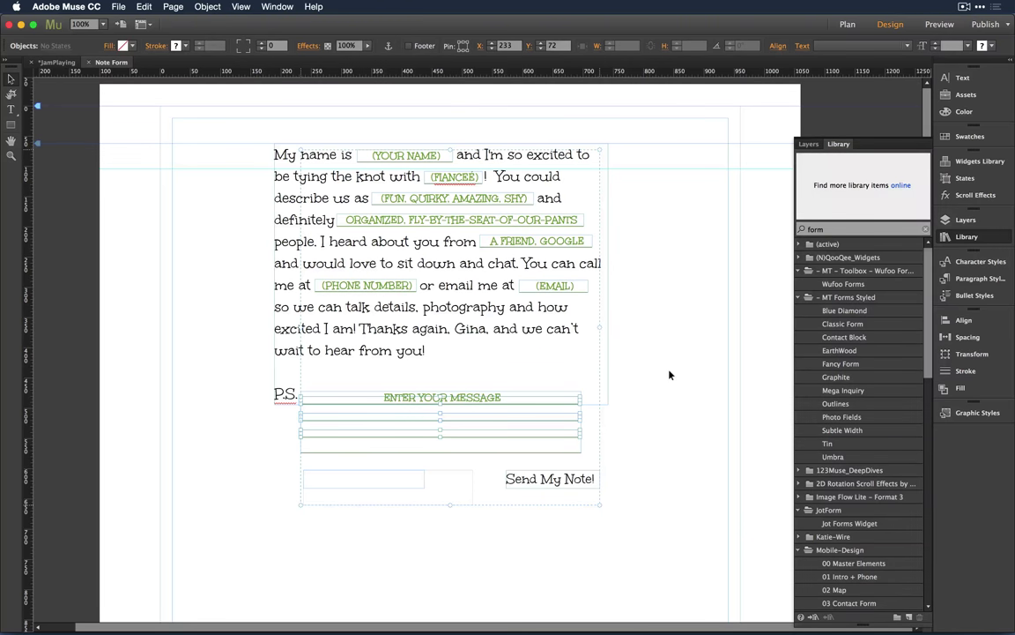
key("Delete")
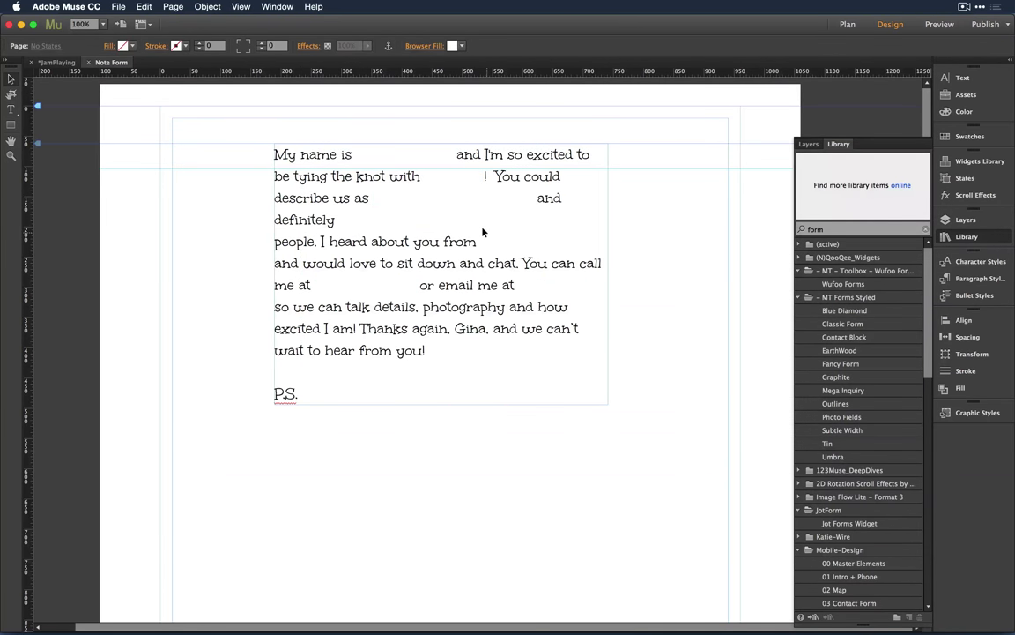
right_click(482, 231)
left_click(543, 322)
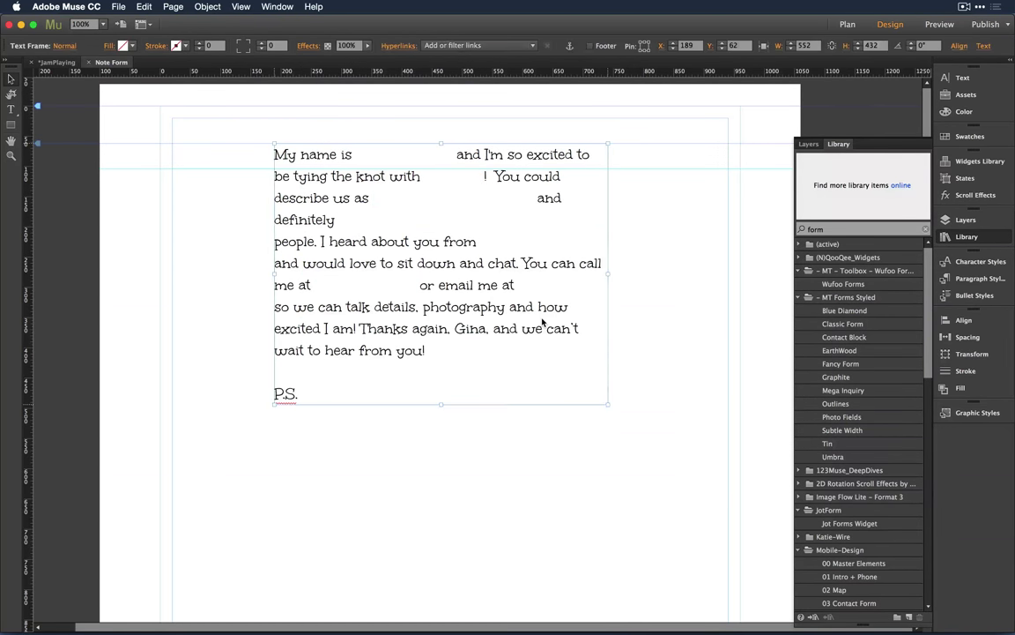
key("Delete")
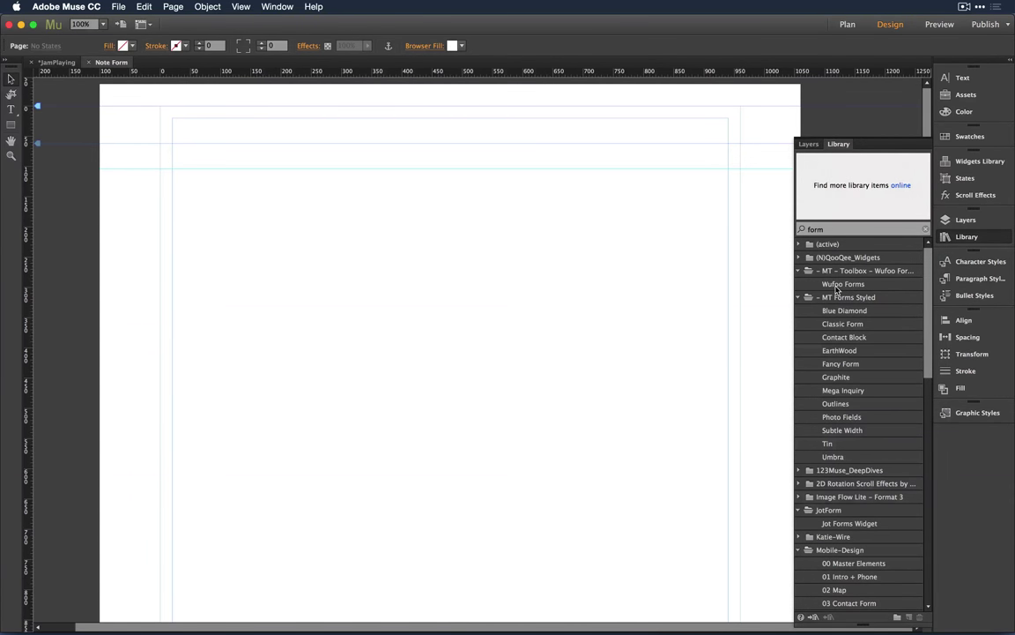
Step: Drag the Wufoo Forms widget from the Library onto the Note Form page
left_click(850, 286)
left_click_drag(849, 286, 272, 197)
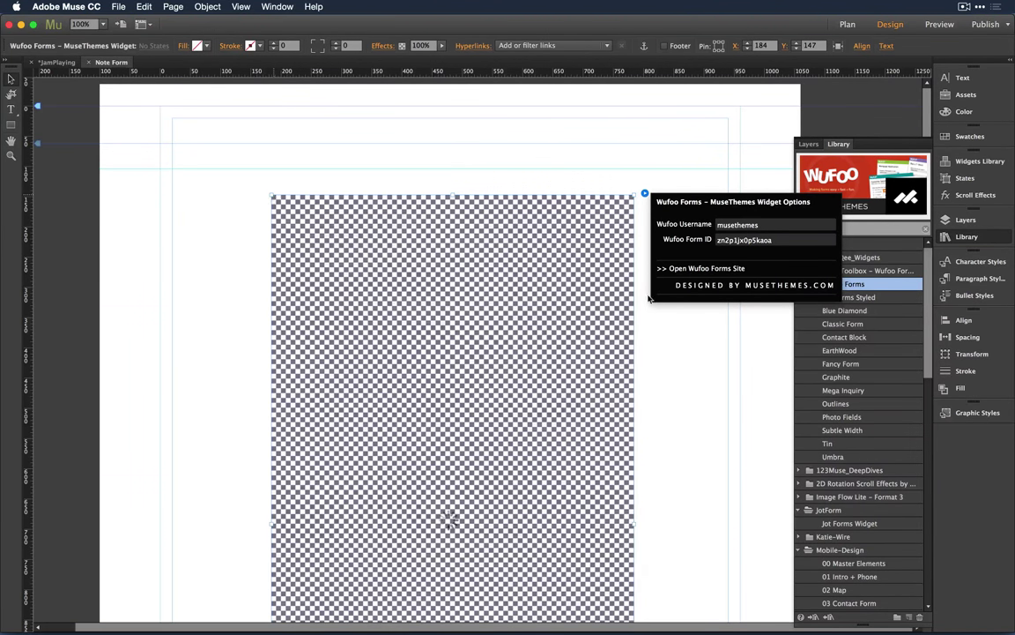
scroll(699, 374, "down", 2)
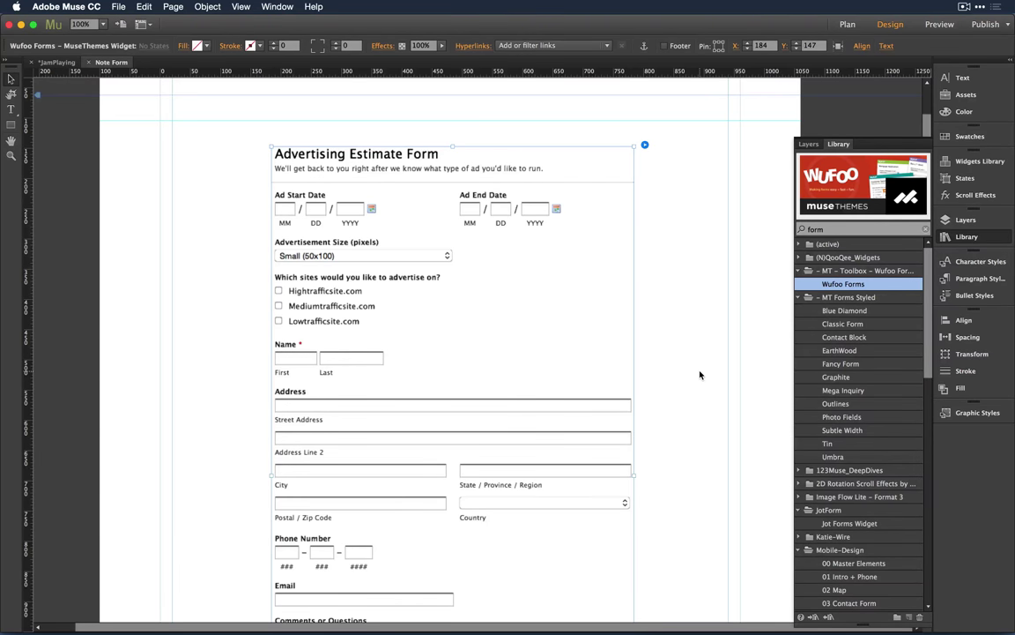
Step: Inspect the Wufoo widget's Username and Form ID settings, then close the options
left_click(644, 144)
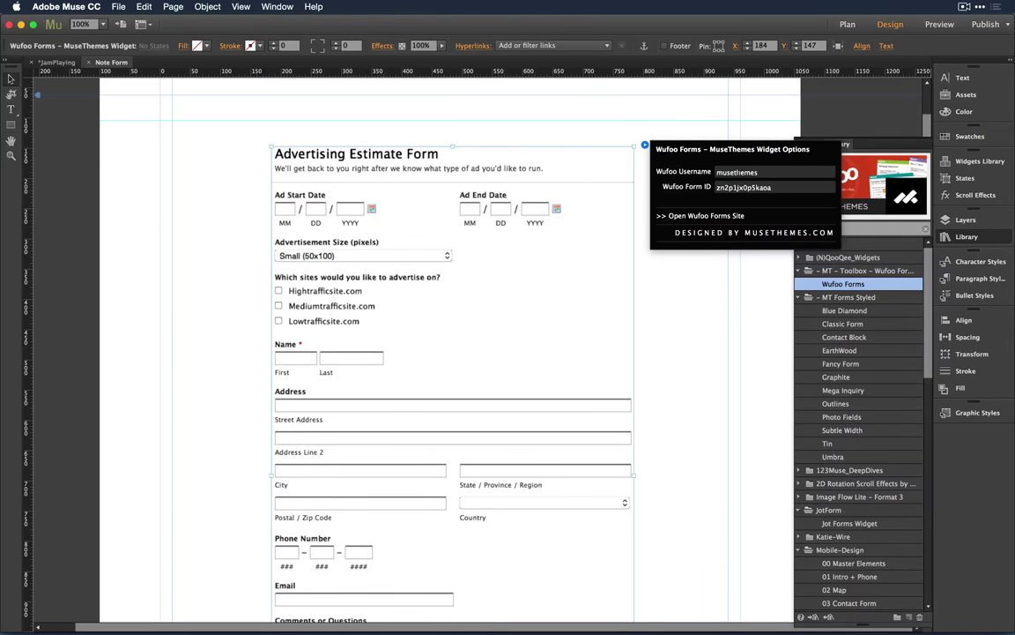
left_click_drag(763, 172, 711, 174)
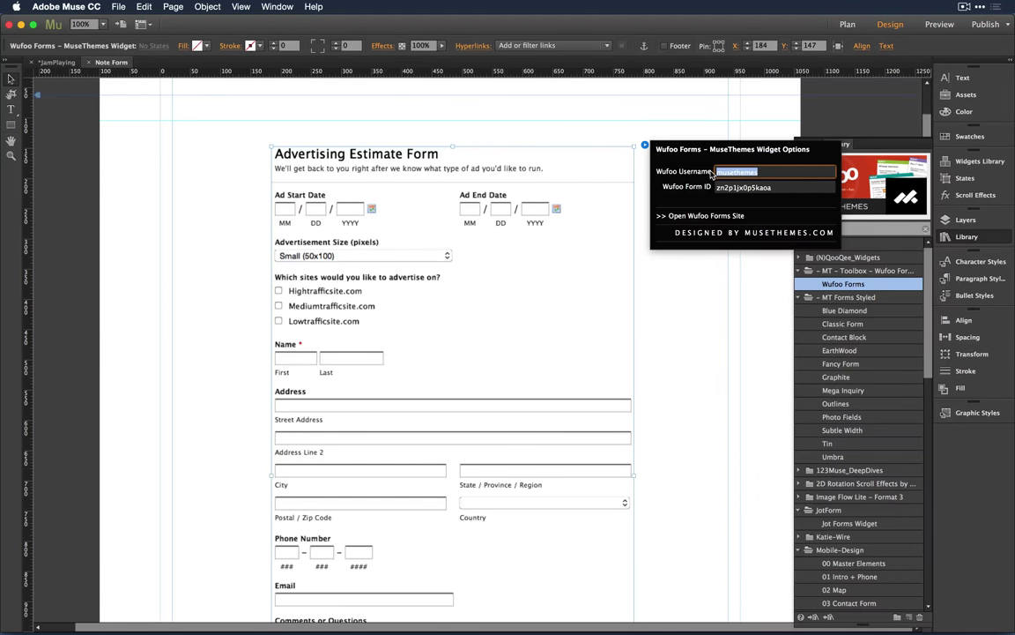
left_click_drag(792, 188, 716, 187)
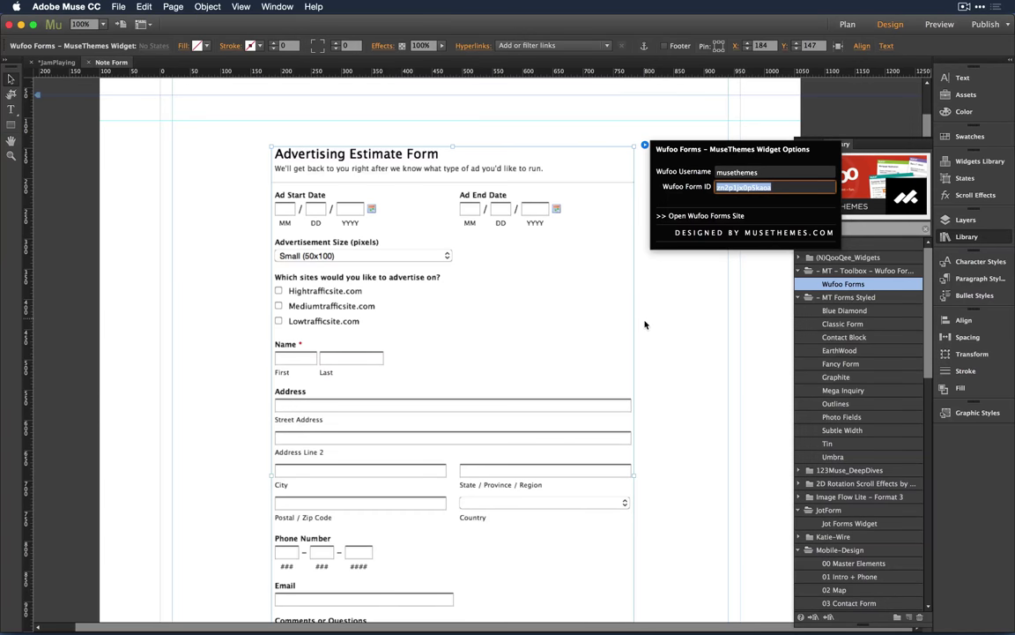
left_click(685, 340)
Step: Place the Jot Forms Widget from the Library below the Wufoo form's Submit button
scroll(684, 339, "down", 1)
scroll(685, 339, "down", 2)
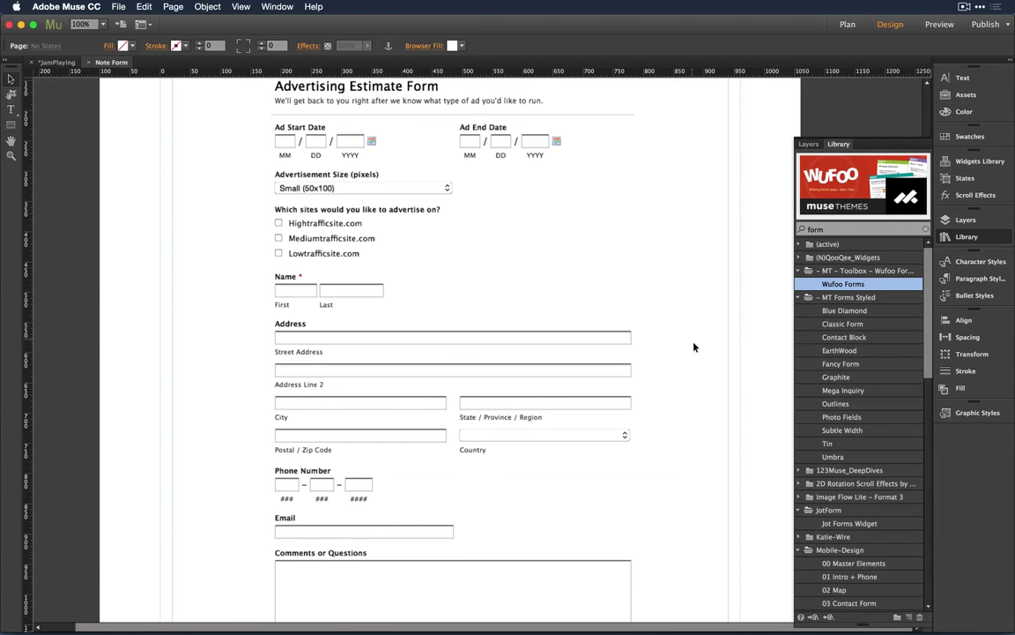
left_click_drag(873, 477, 650, 435)
scroll(649, 435, "down", 10)
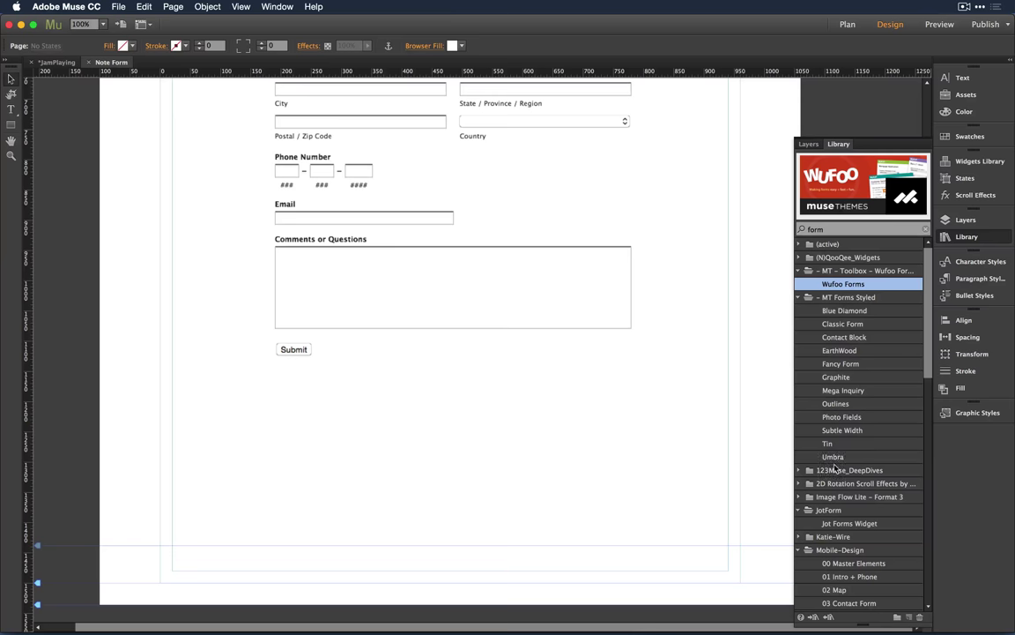
left_click(853, 523)
left_click_drag(861, 528, 325, 398)
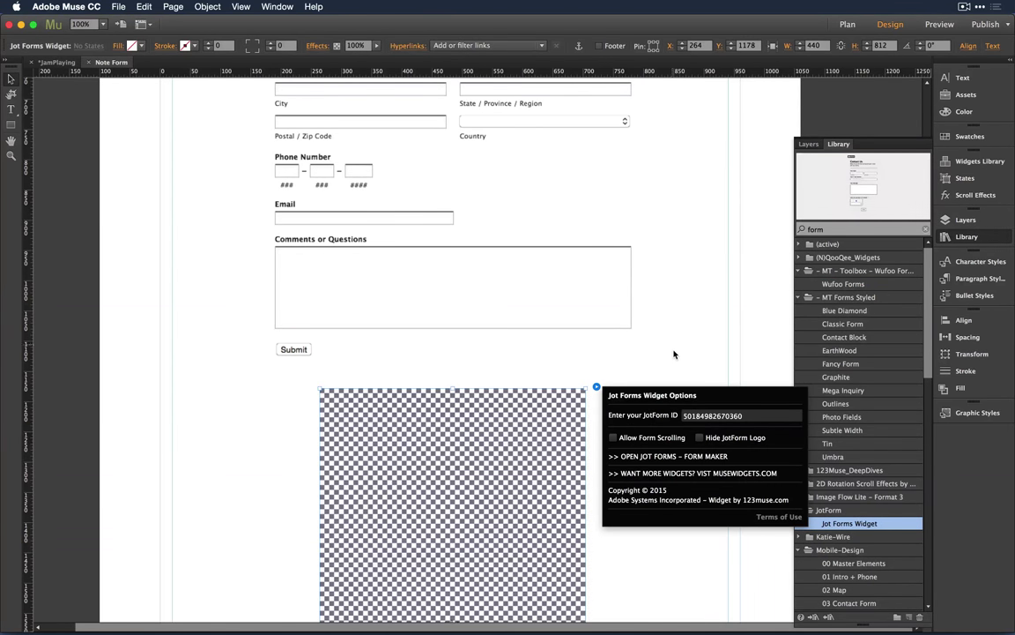
scroll(673, 356, "down", 3)
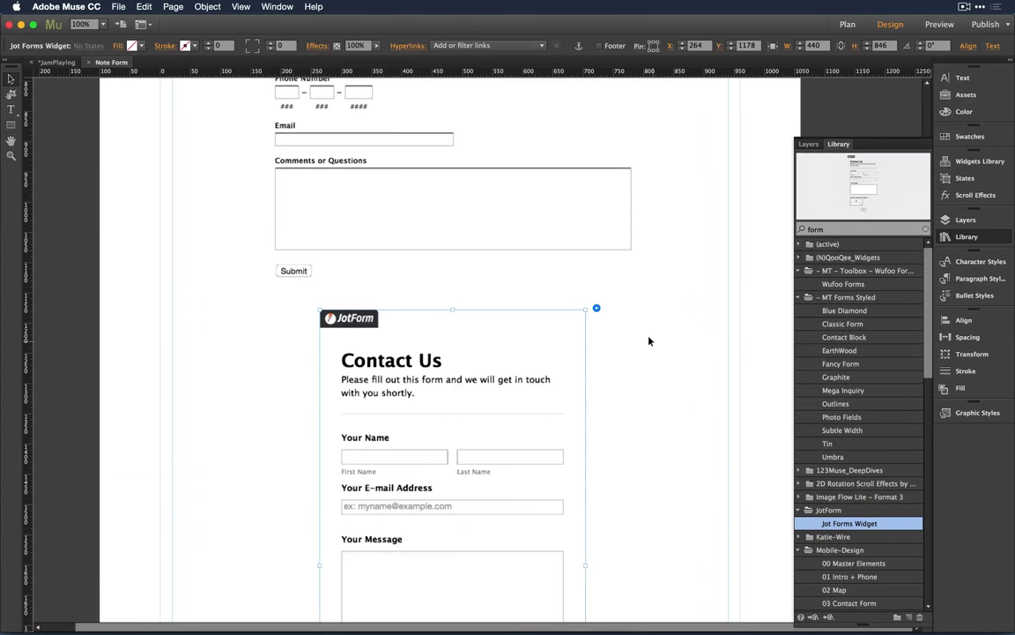
scroll(650, 340, "down", 10)
scroll(649, 340, "up", 4)
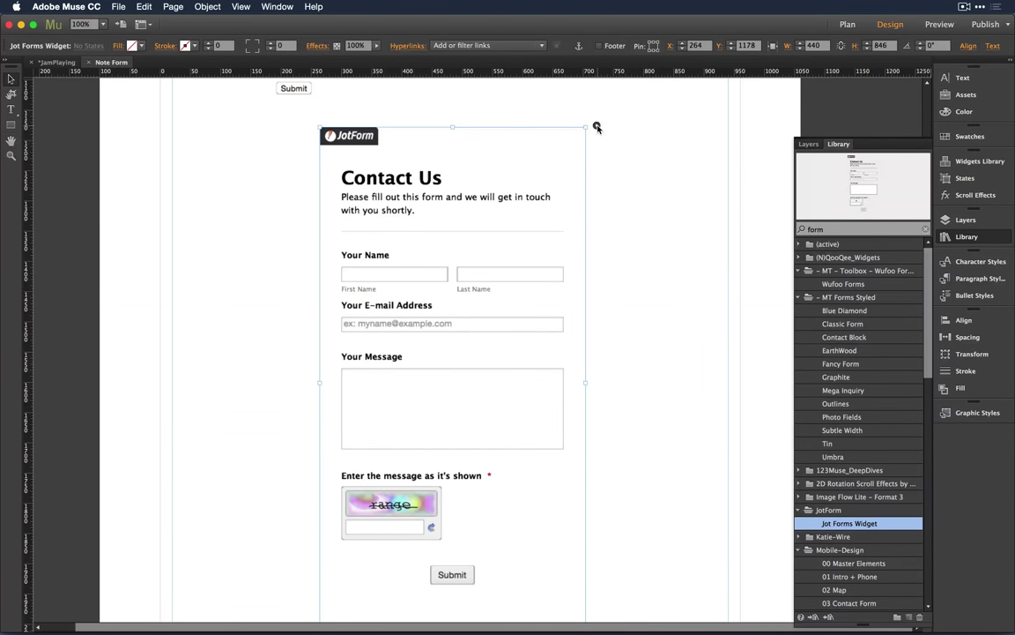
Step: In the JotForm widget options, toggle Hide JotForm Logo and check the JotForm ID
left_click(596, 126)
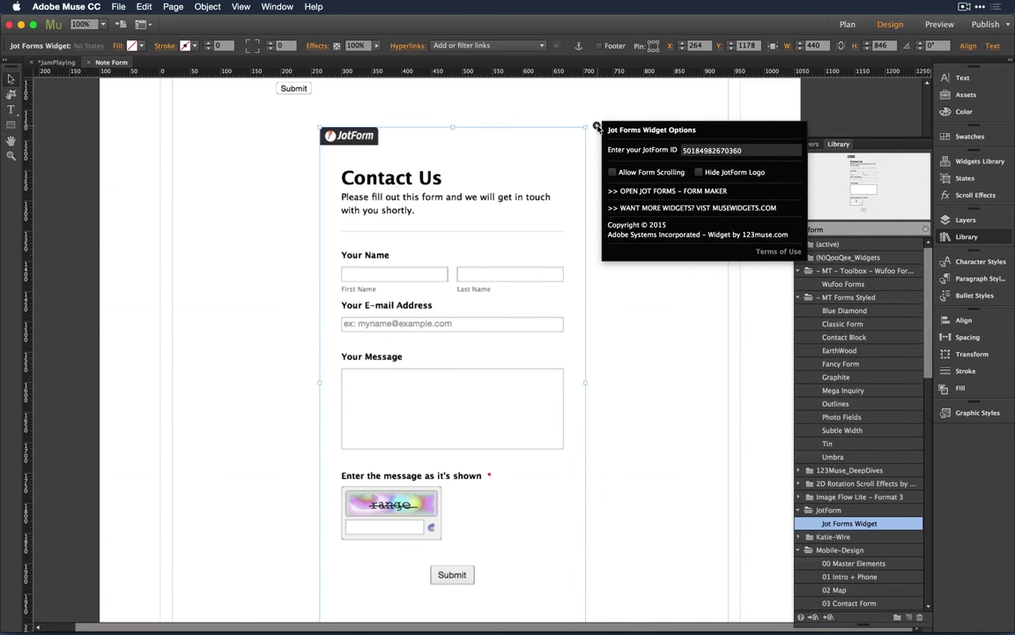
left_click(700, 173)
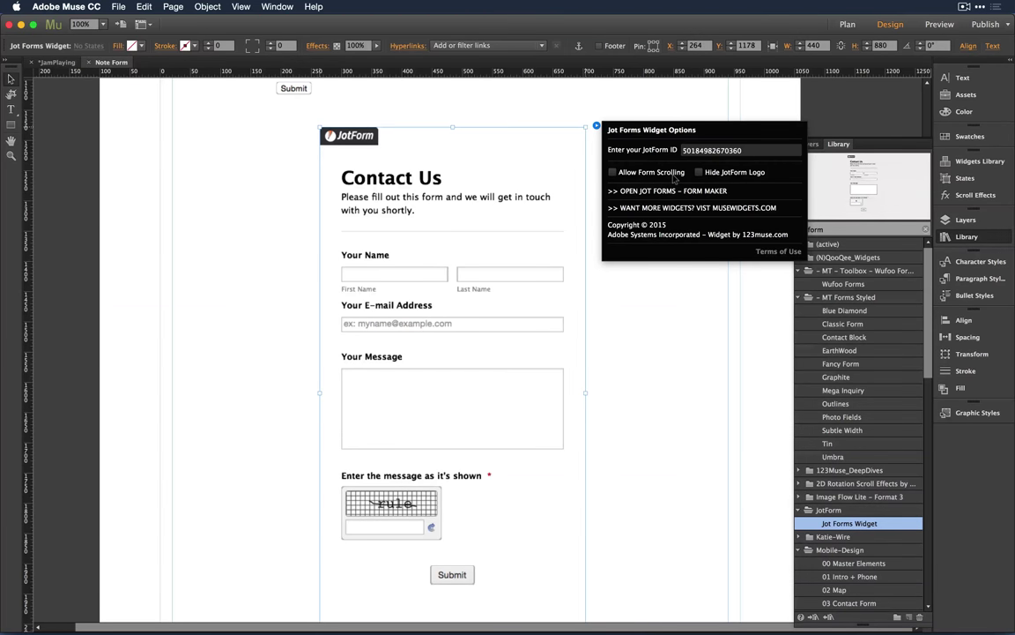
left_click(714, 150)
key("super+a")
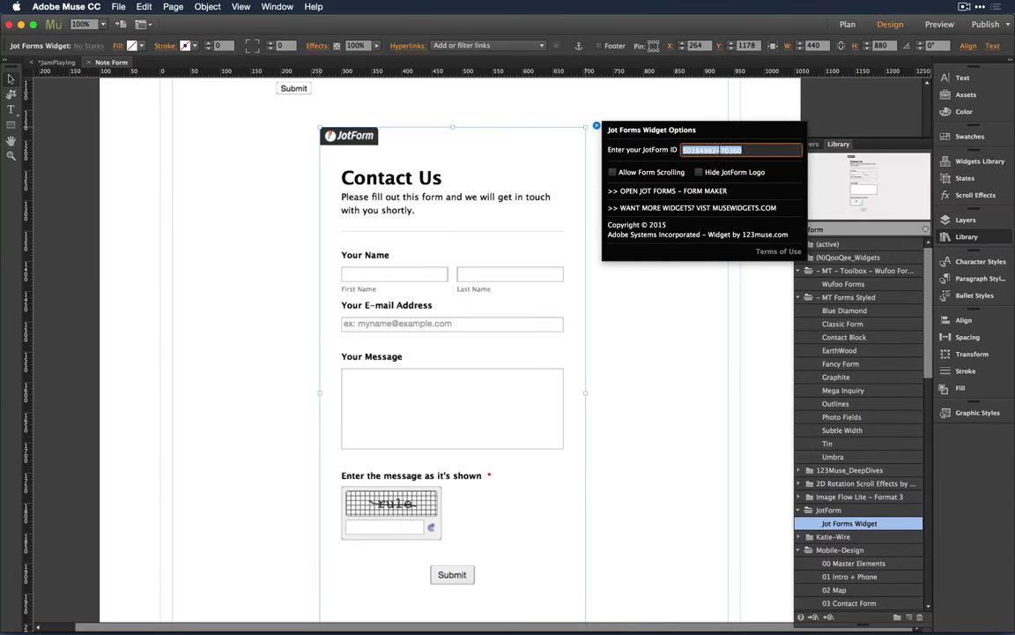
key("Right")
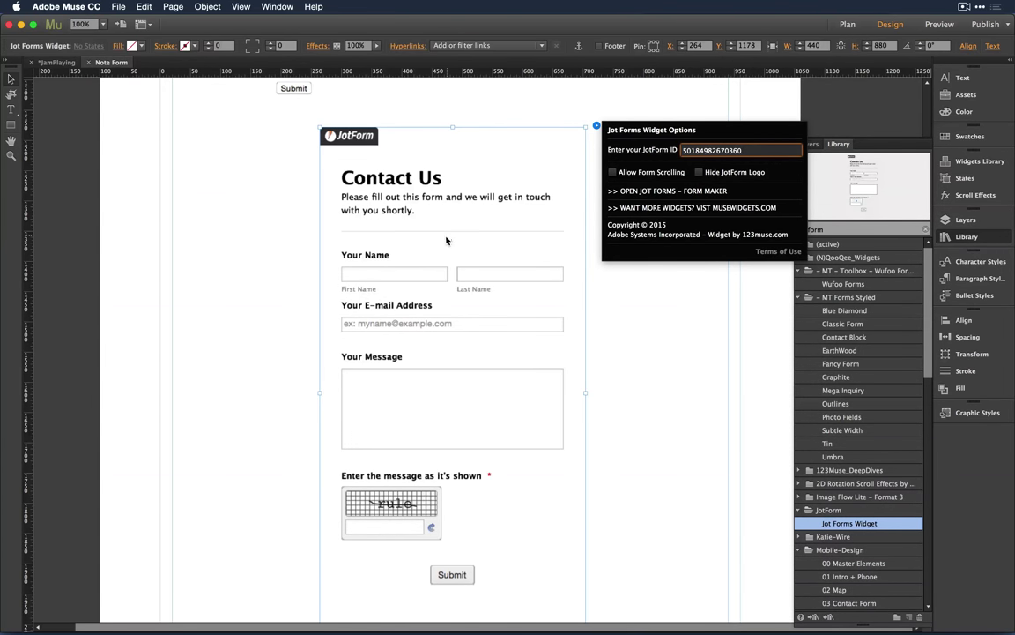
left_click(472, 397)
scroll(471, 397, "down", 1)
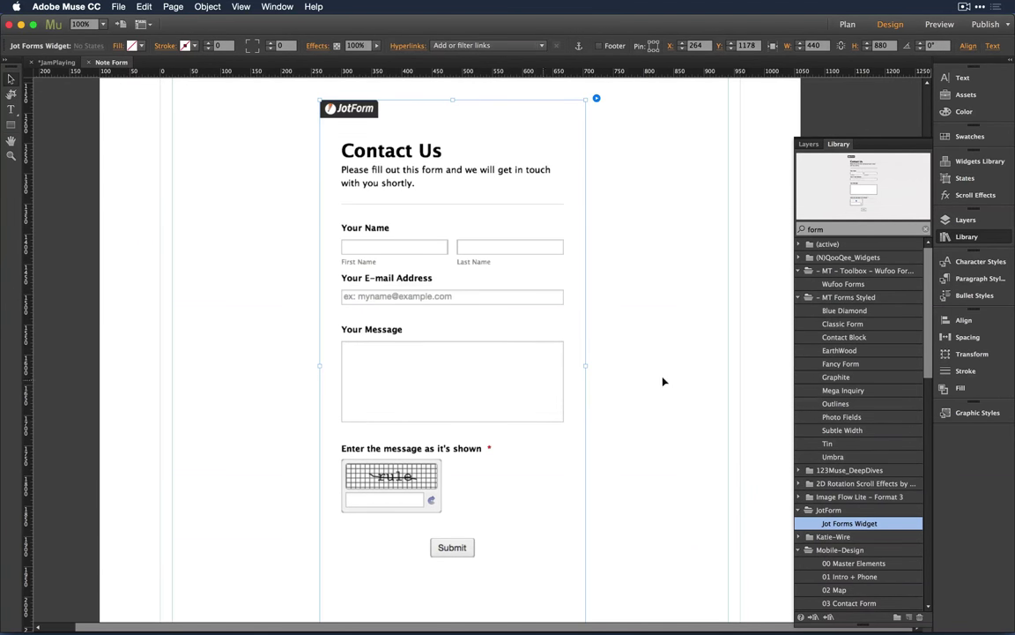
key("super+Tab")
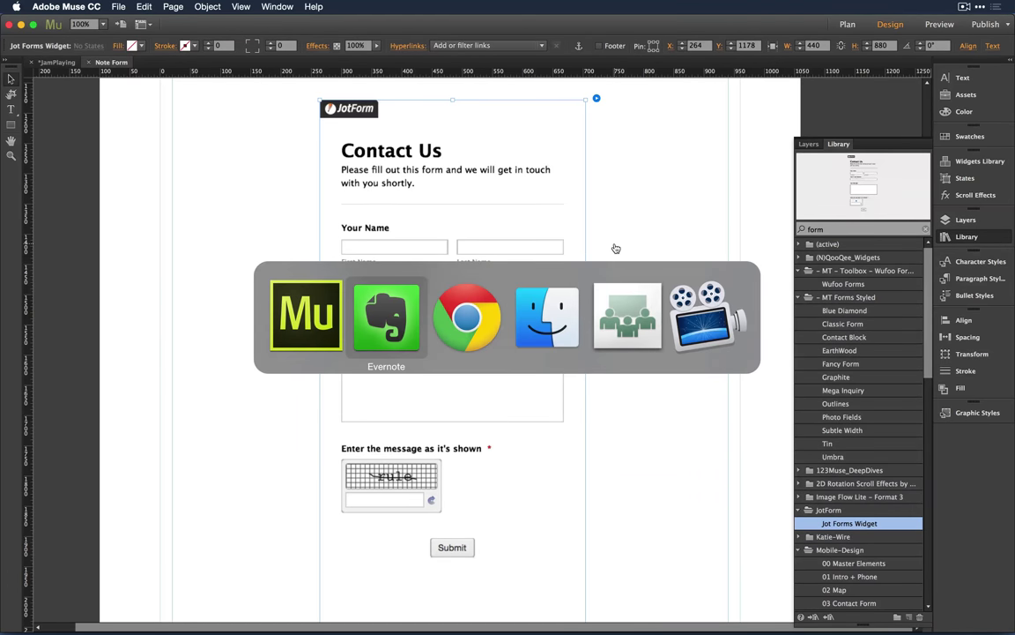
Step: Switch to Adobe Connect and choose the Closing layout from the layouts bar
key("super+Tab")
key("super+Tab")
key("super+Tab")
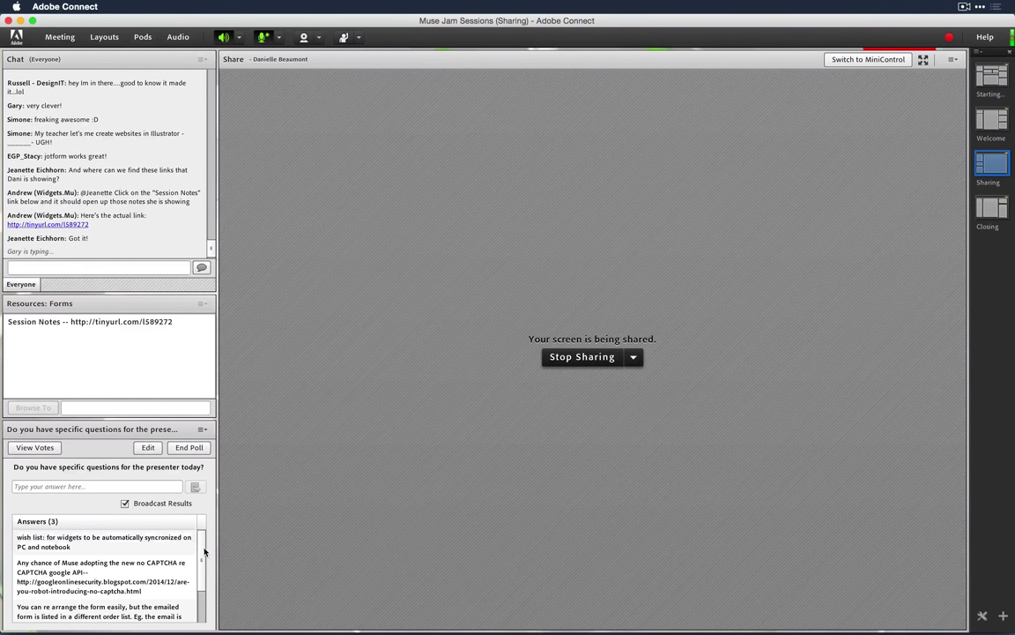
scroll(203, 573, "down", 2)
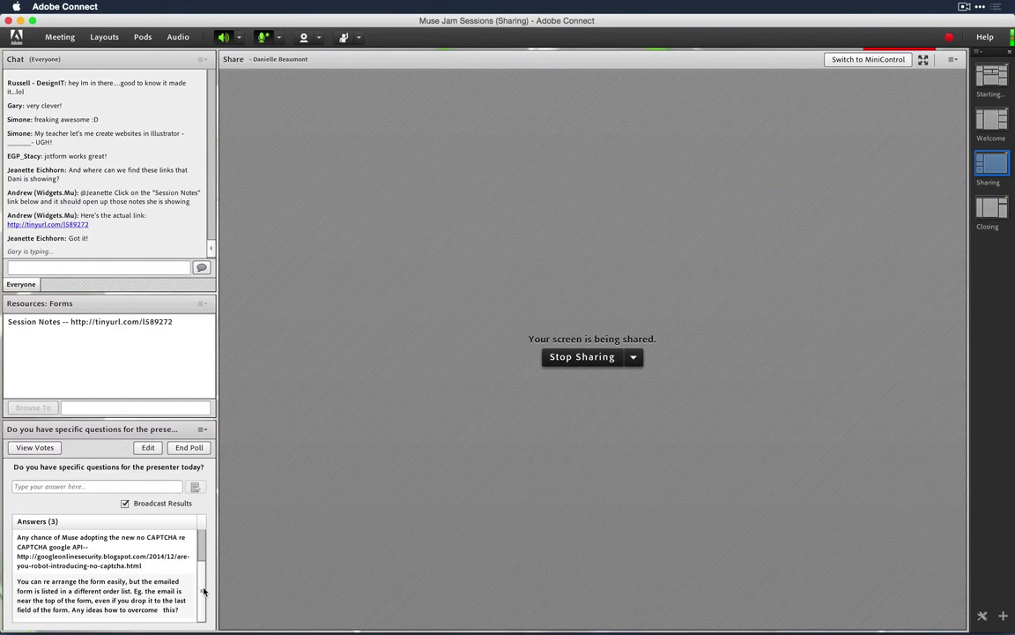
scroll(203, 594, "up", 2)
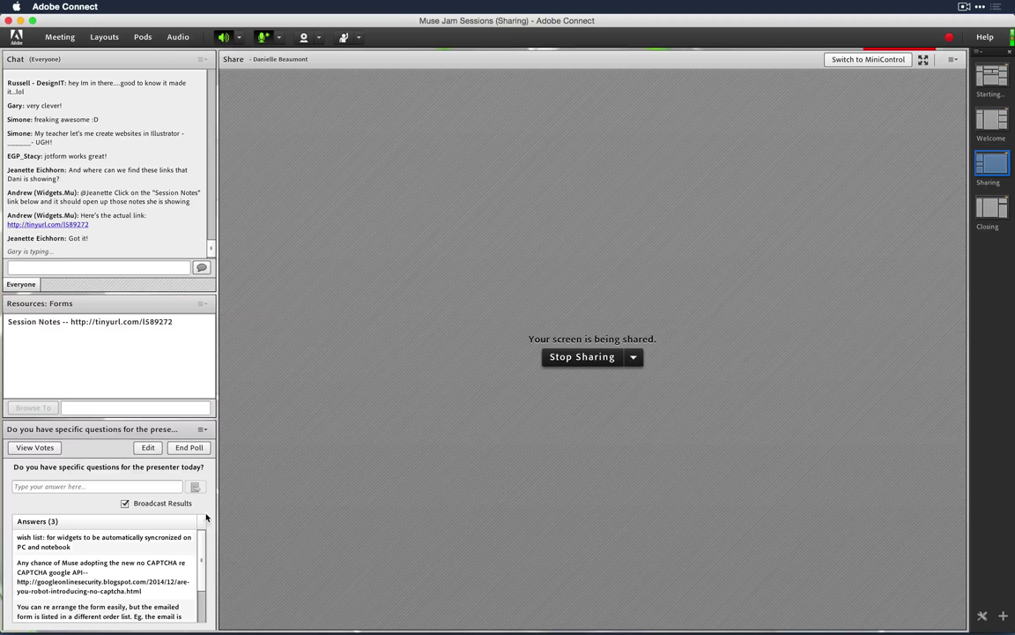
left_click(991, 209)
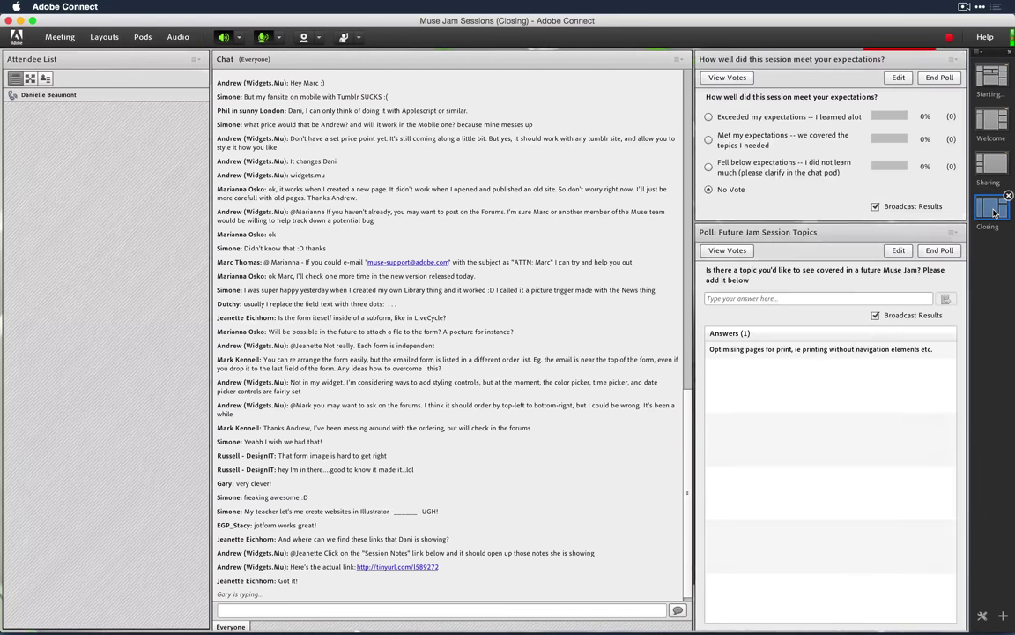